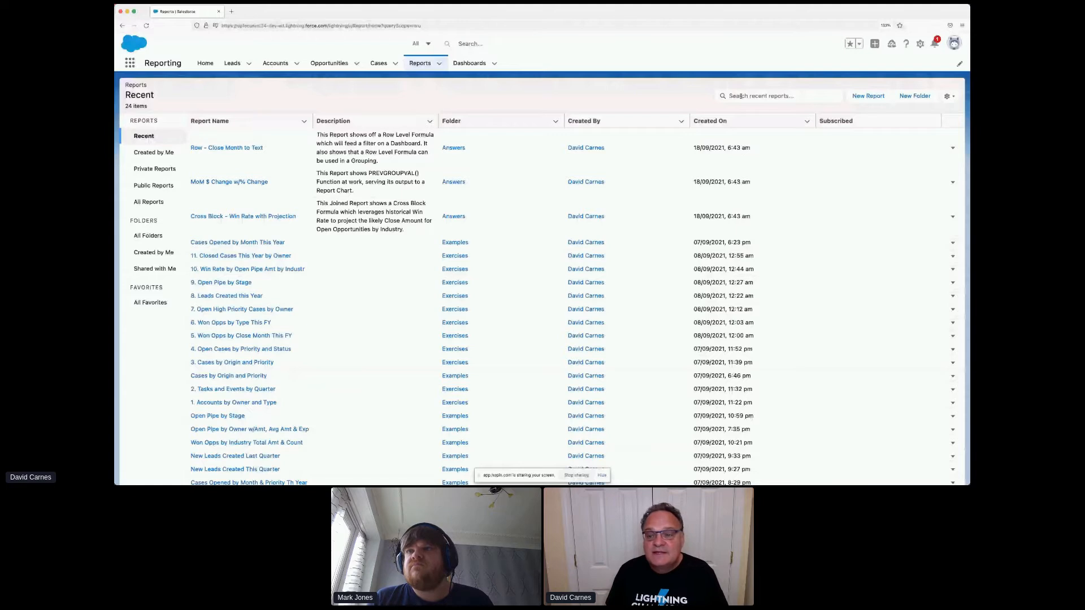
Search all reports for "ori".
click(756, 96)
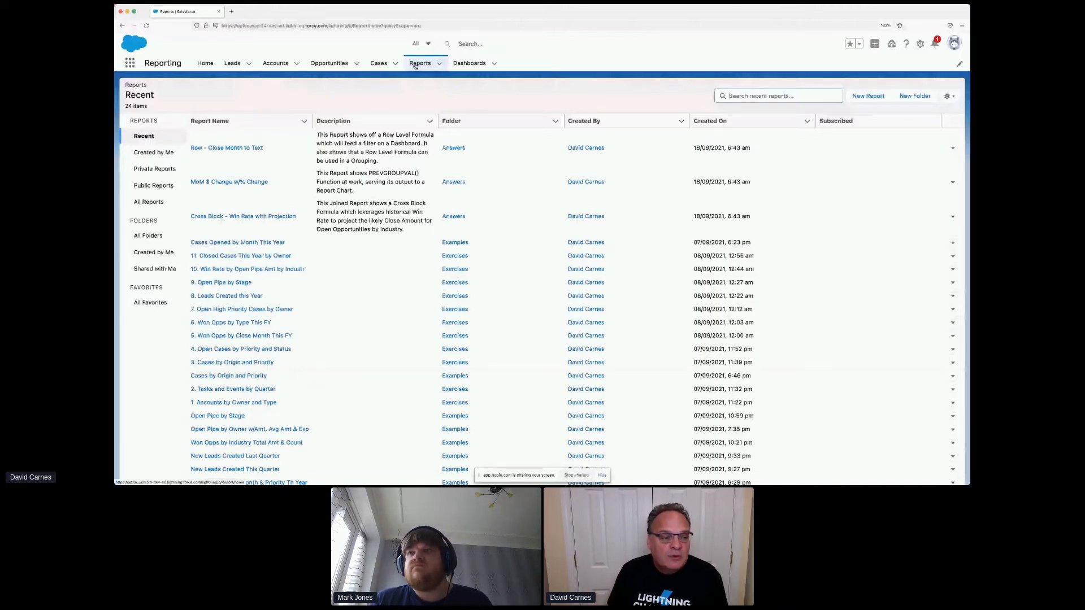
click(151, 203)
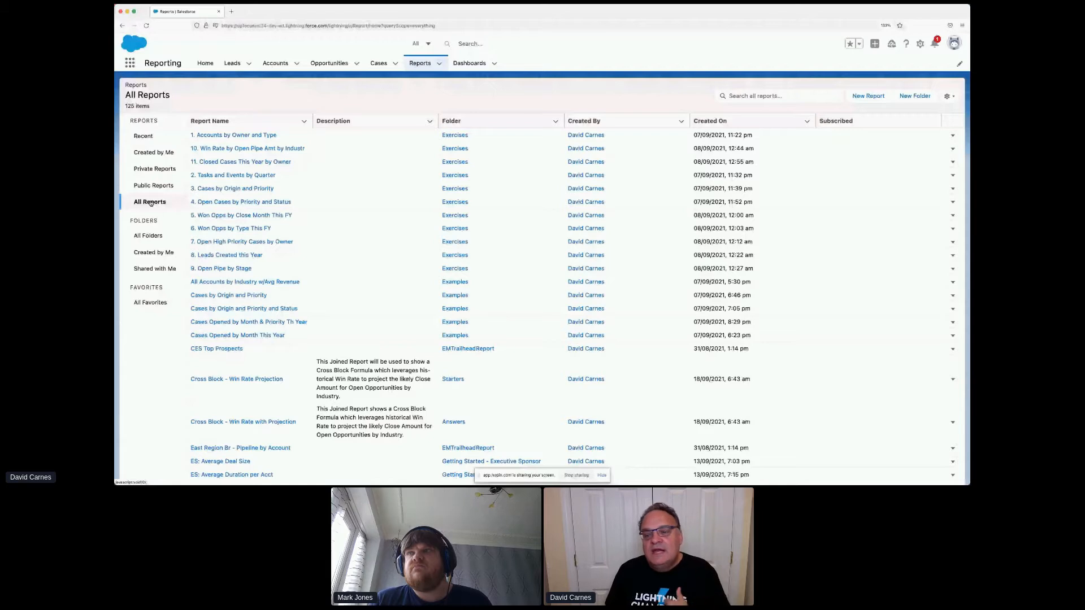
click(744, 98)
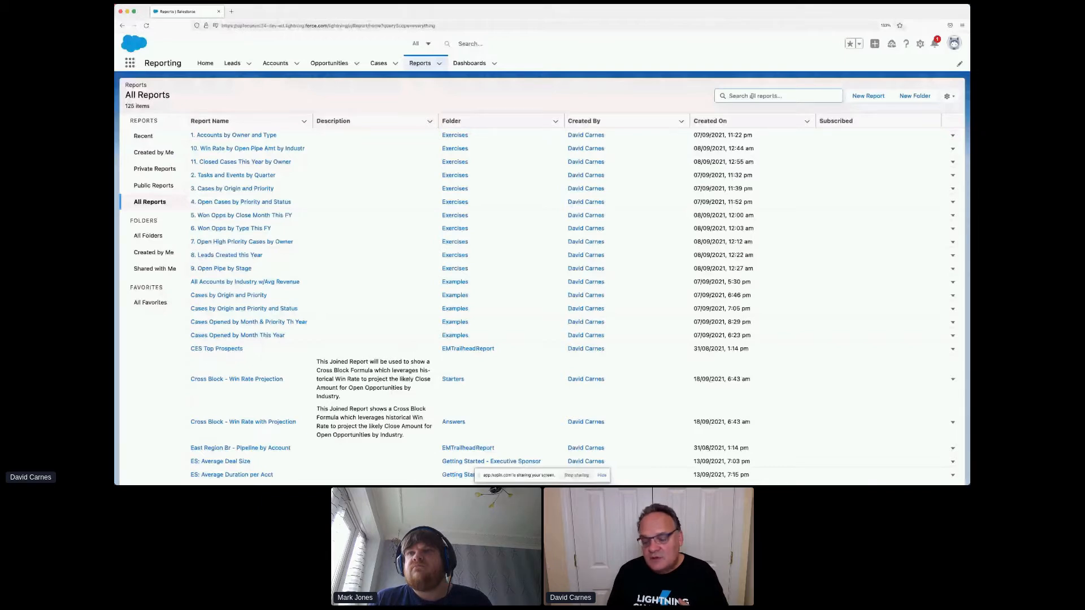
key(super+equal)
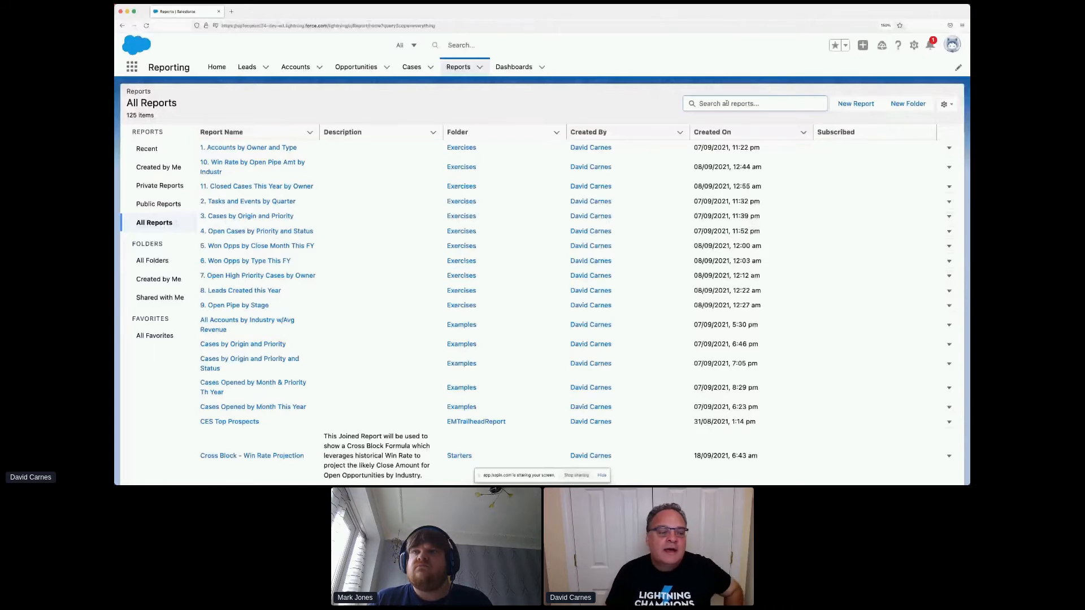
click(727, 104)
text(ori)
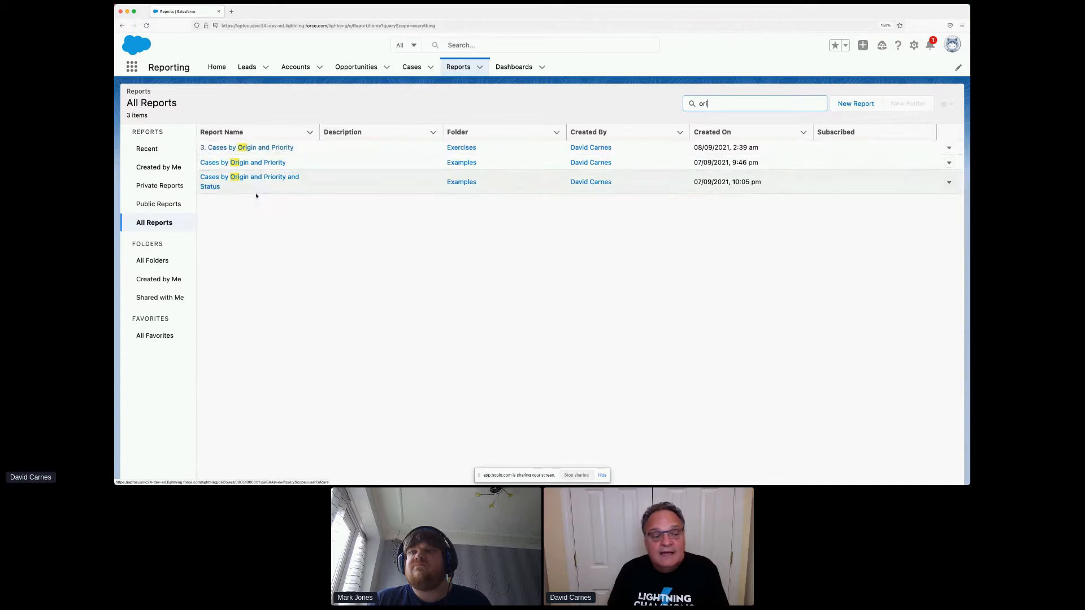
Replace the search term for all reports with "pipe".
key(BackSpace)
key(BackSpace)
key(BackSpace)
text(pipe)
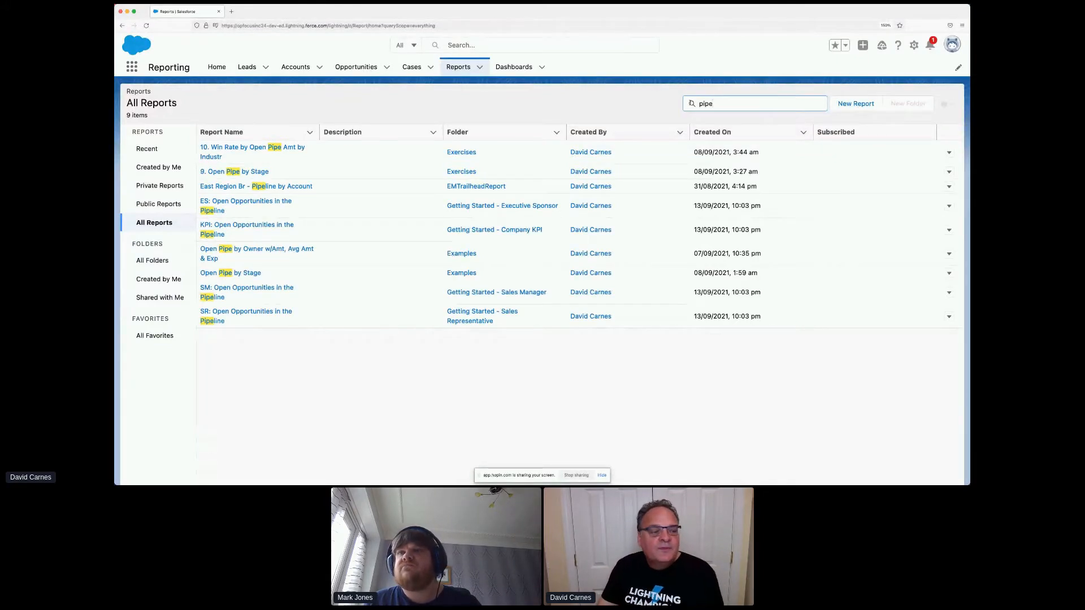
Look through the lists of reports created by me, private reports and public reports.
click(158, 168)
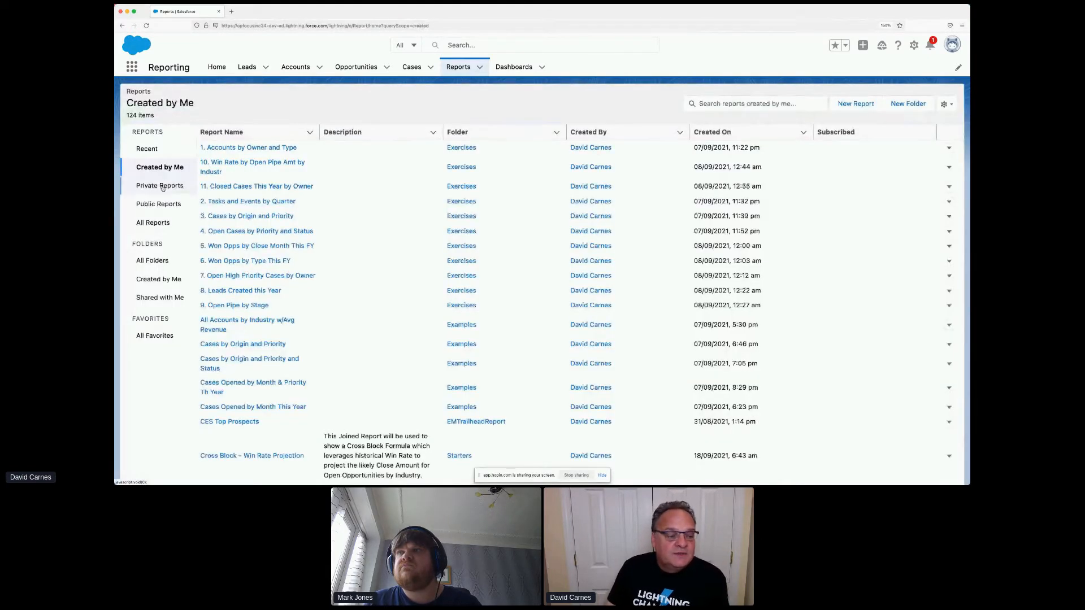
click(163, 187)
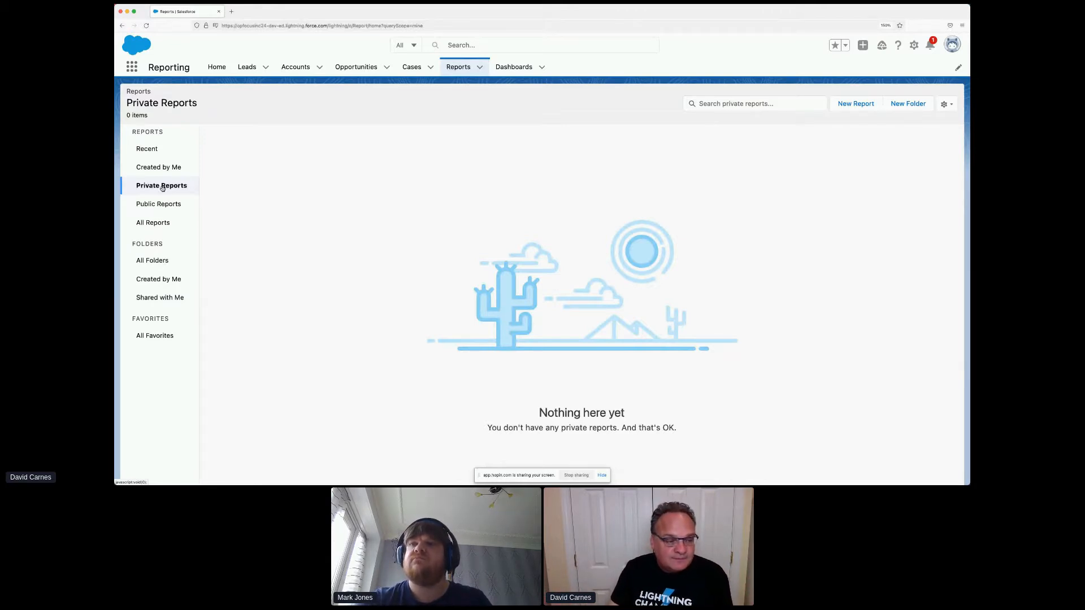
click(164, 205)
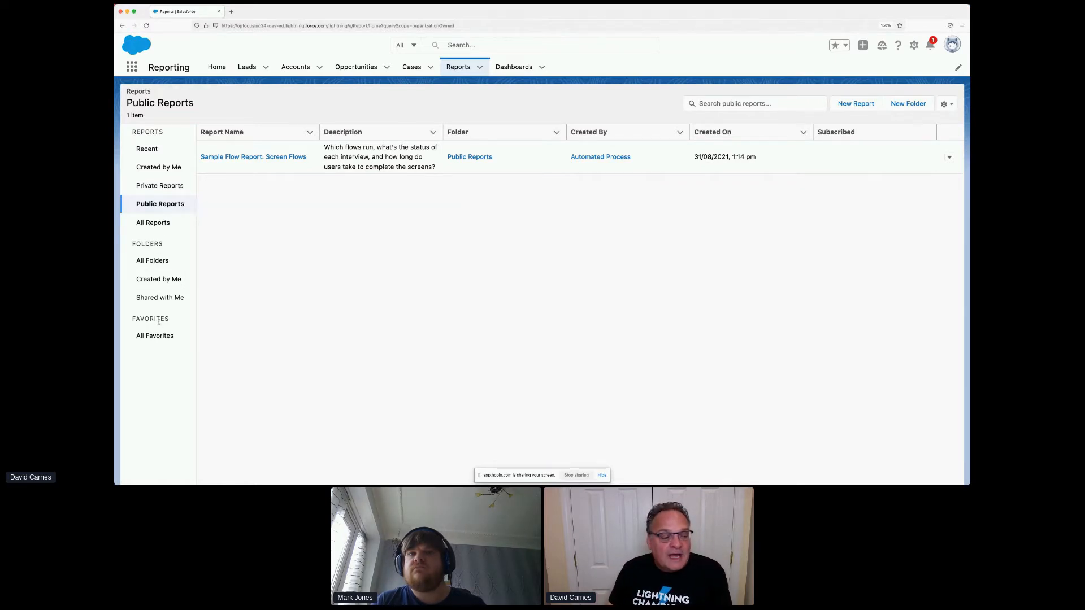
Search all report folders for "ans" and return to the full folder list.
click(147, 262)
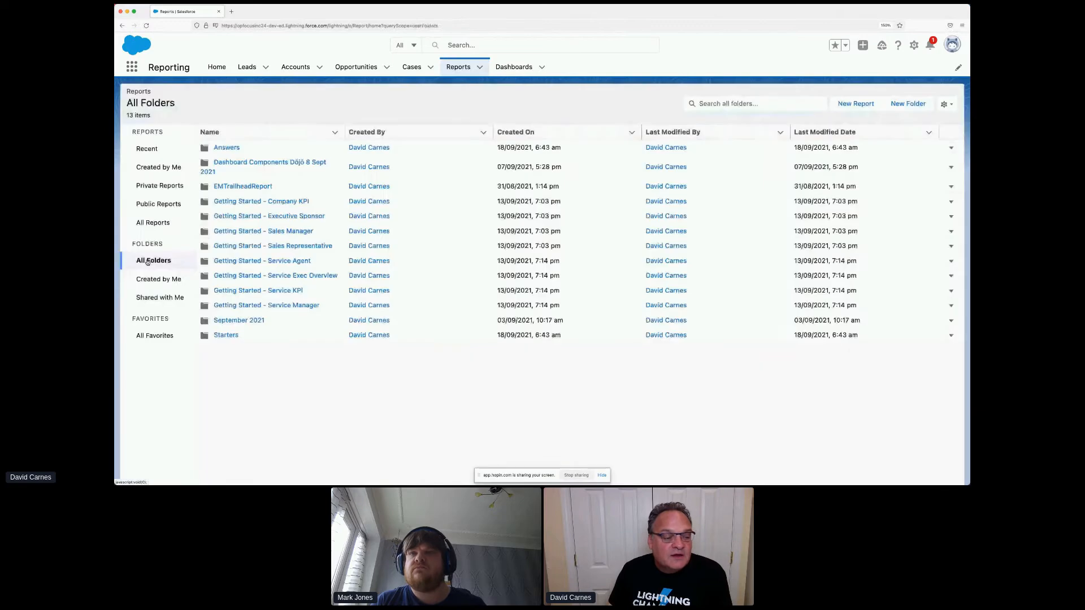
click(760, 104)
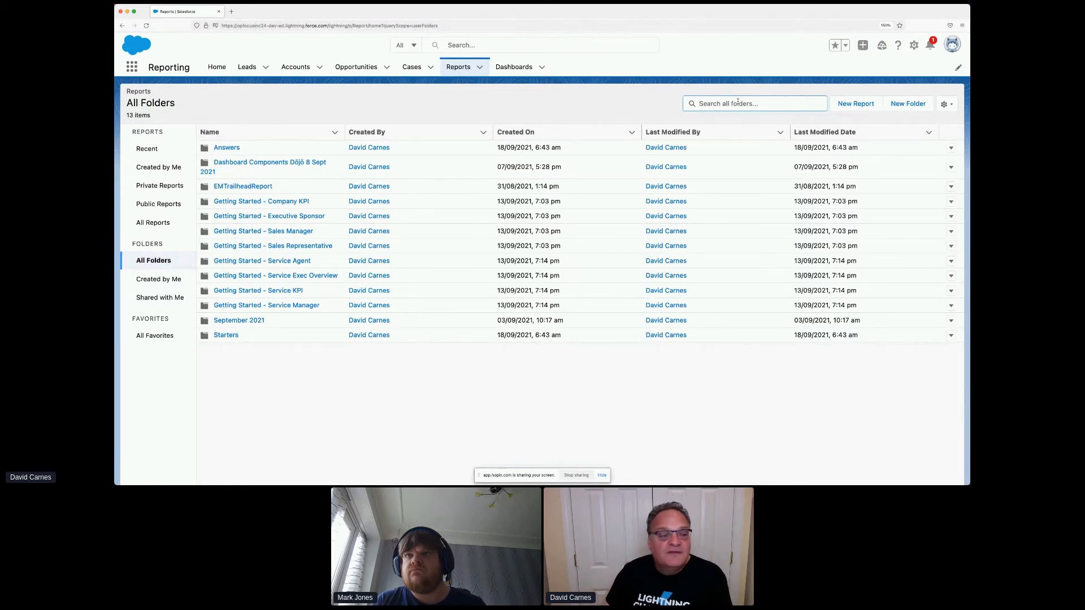
text(ans)
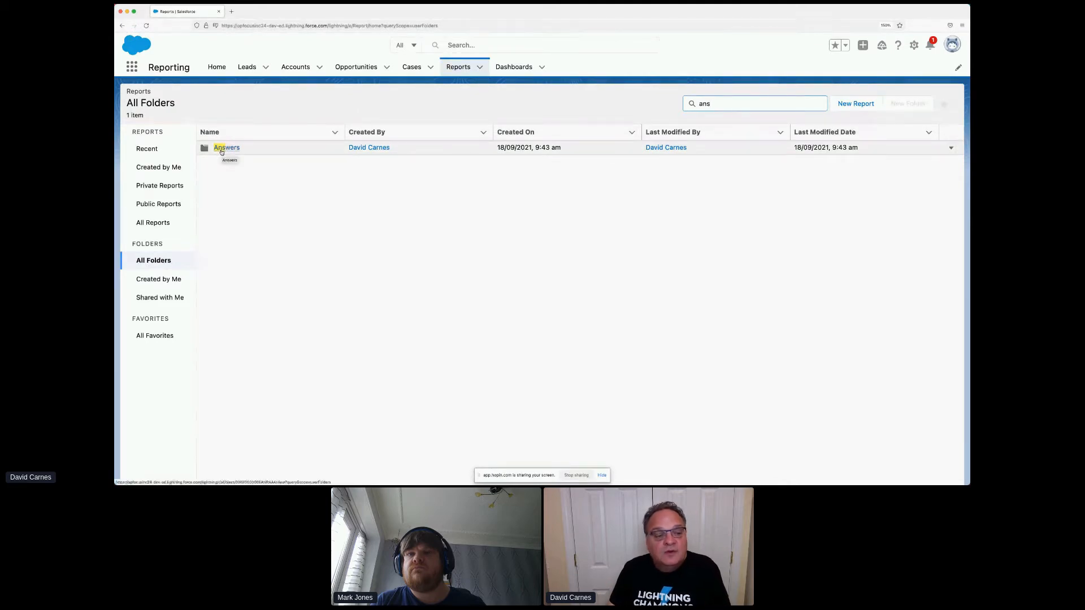
click(161, 263)
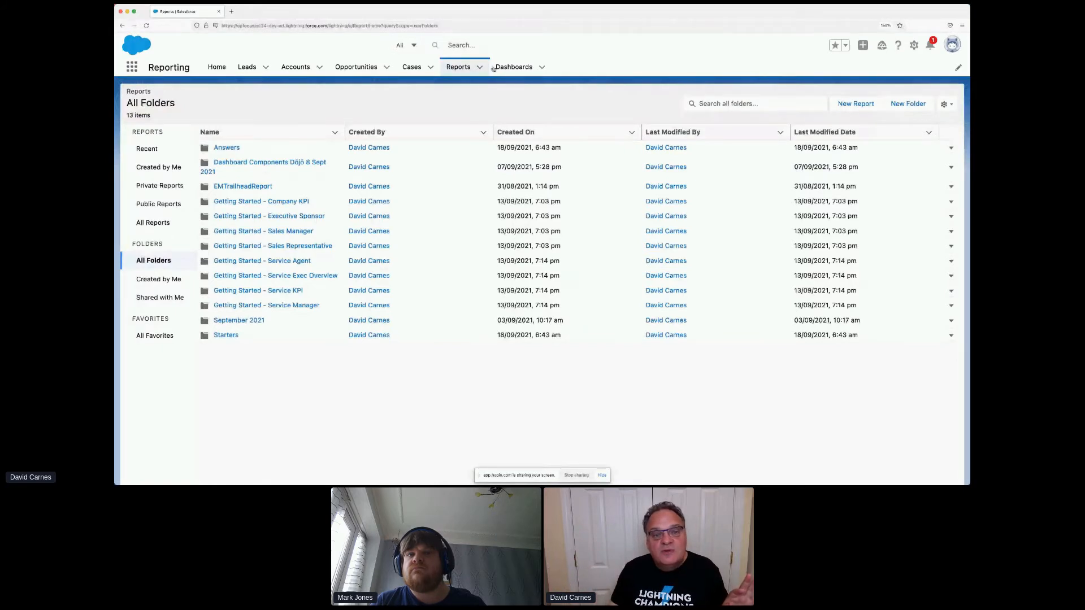
View the All Favorites list, and show the actions available for "1. Accounts by Owner and Type" among all reports.
click(456, 45)
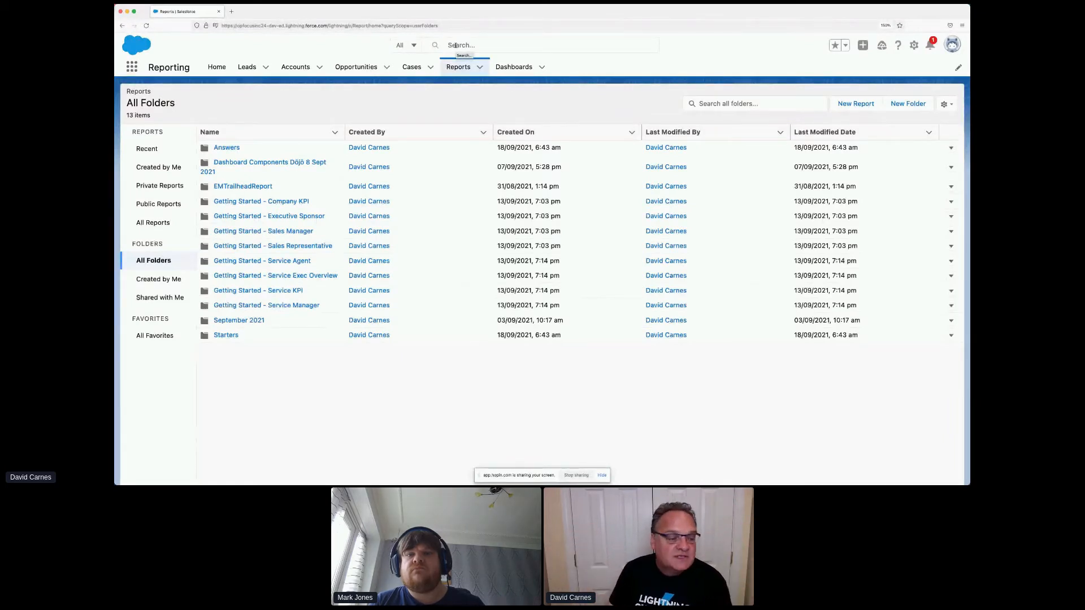
click(156, 336)
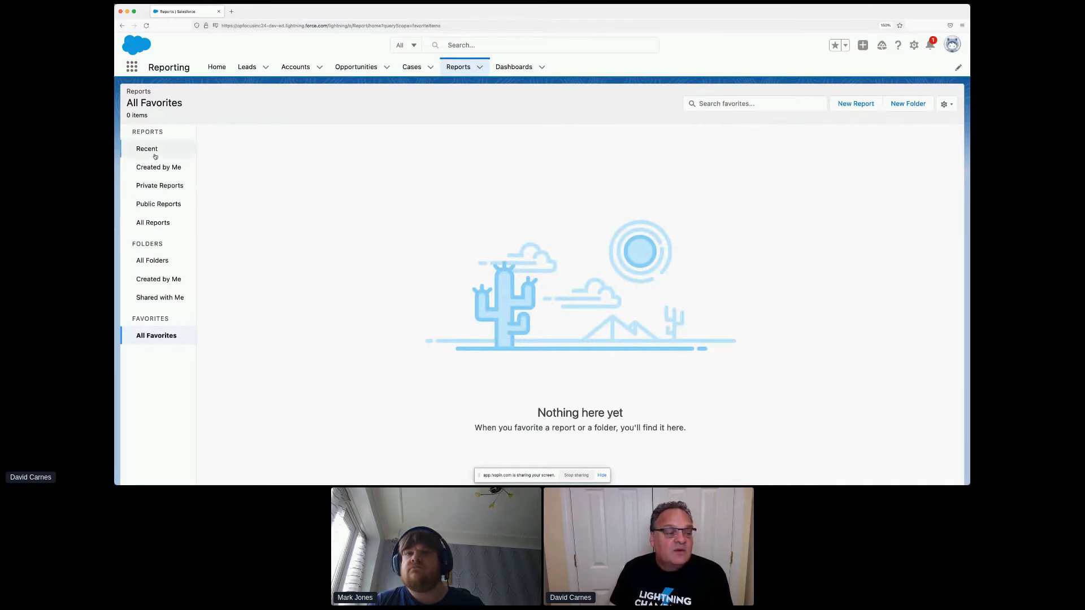
click(153, 224)
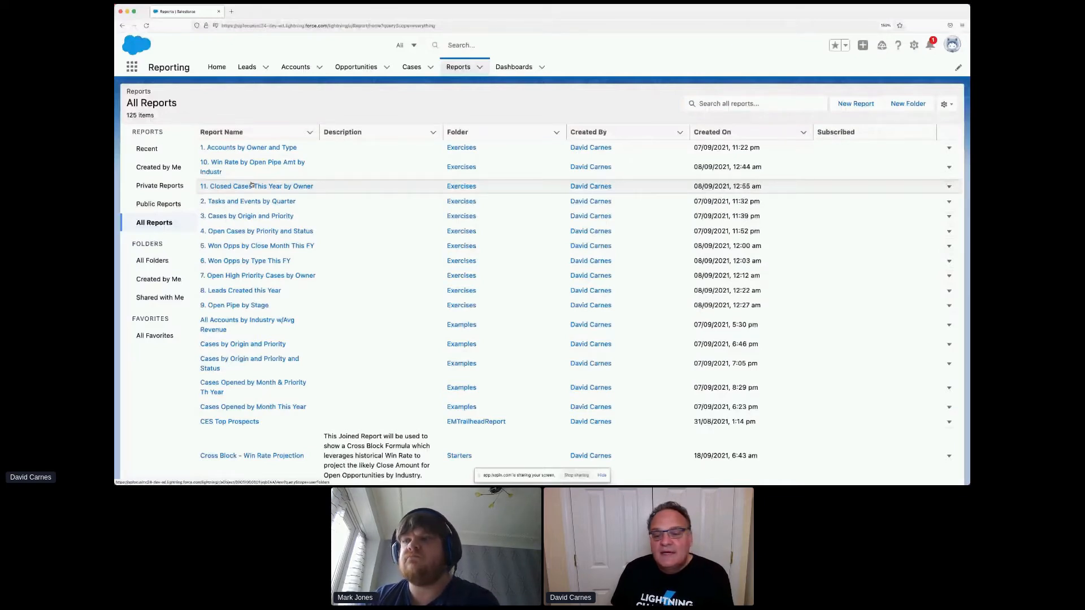
click(949, 149)
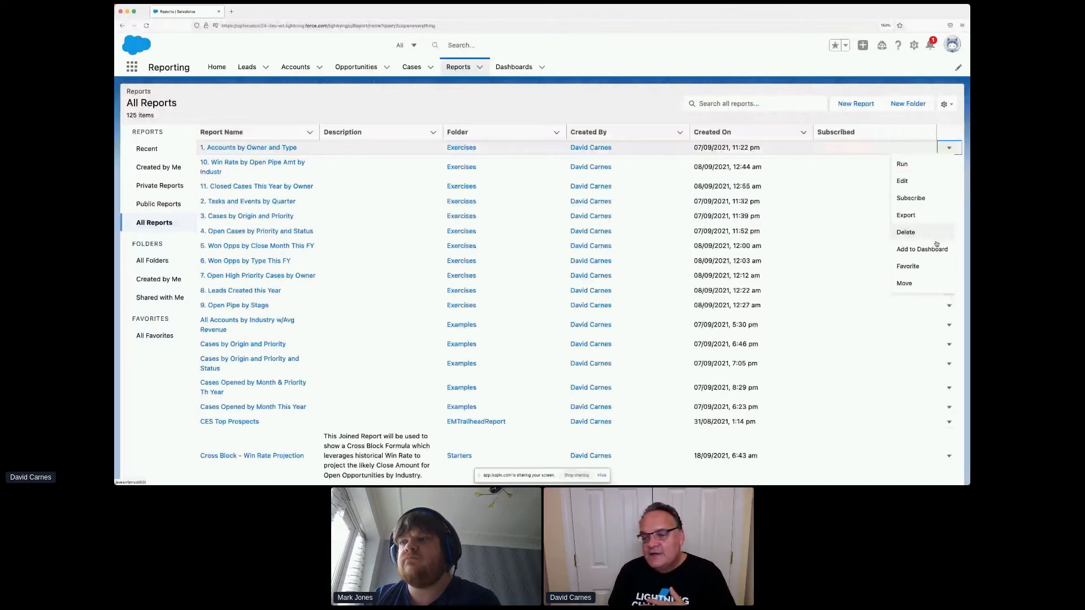
Open the report "1. Accounts by Owner and Type", add it to favorites and check its entry under Reports.
click(252, 149)
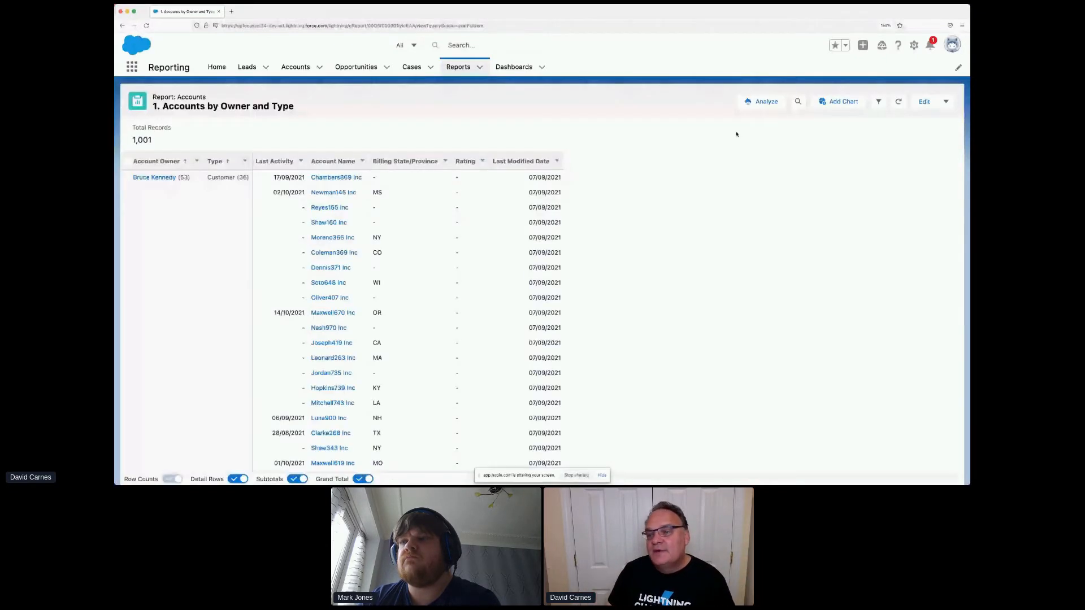
click(835, 45)
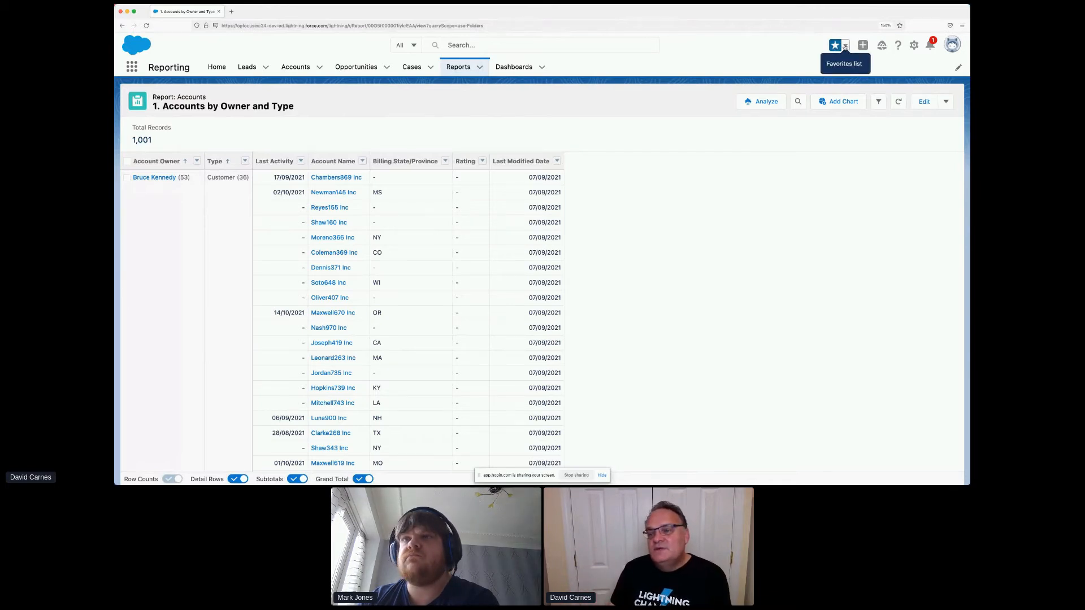
click(480, 68)
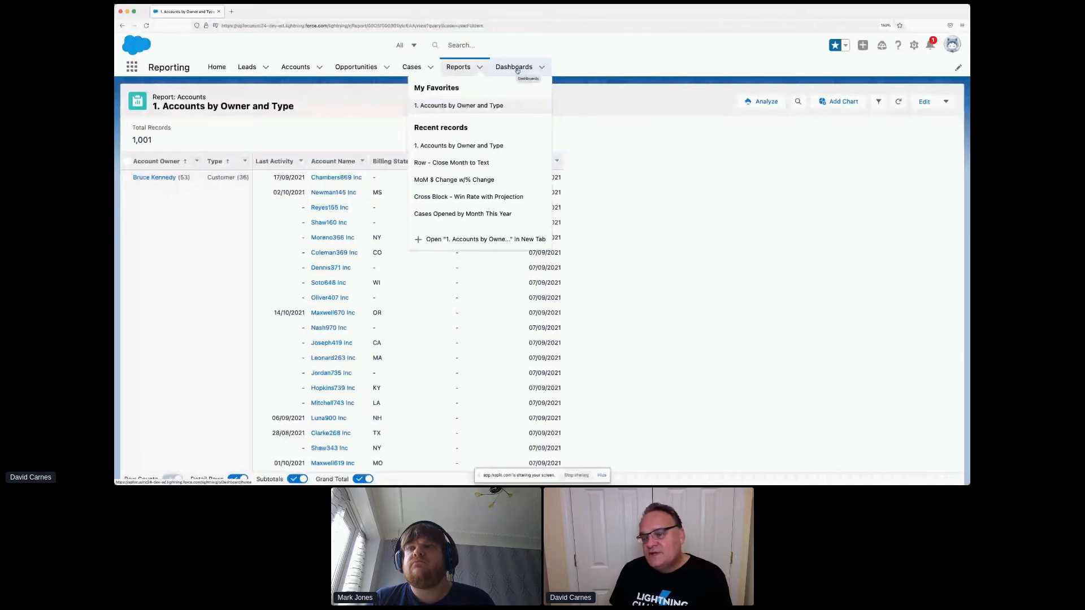
Rename the favorite "1. Accounts by Owner and Type" to "Use this one," followed by the colleague's first name and three exclamation marks.
click(846, 46)
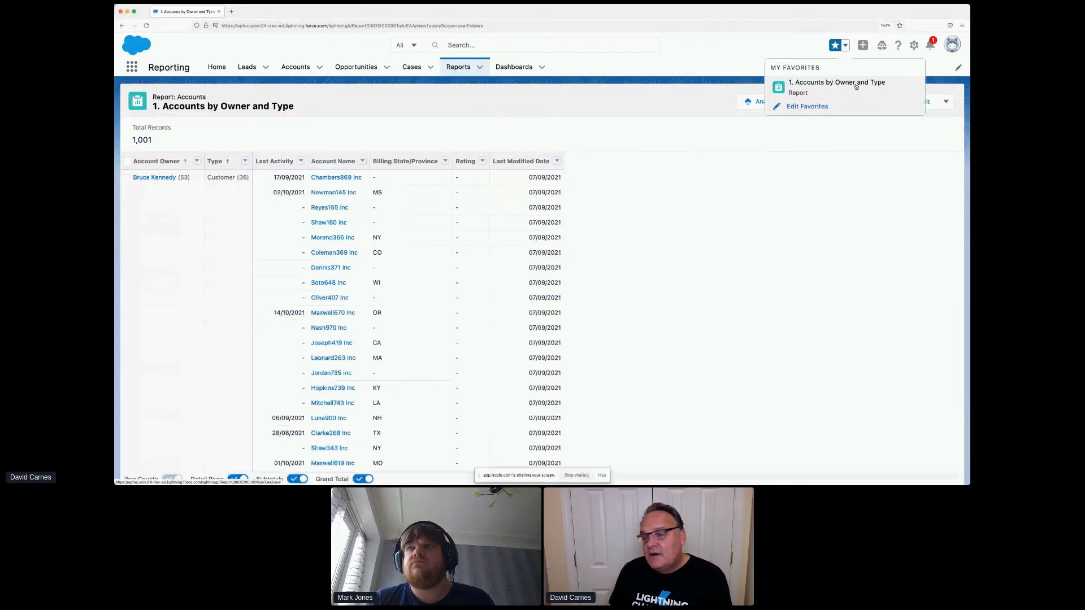
click(800, 107)
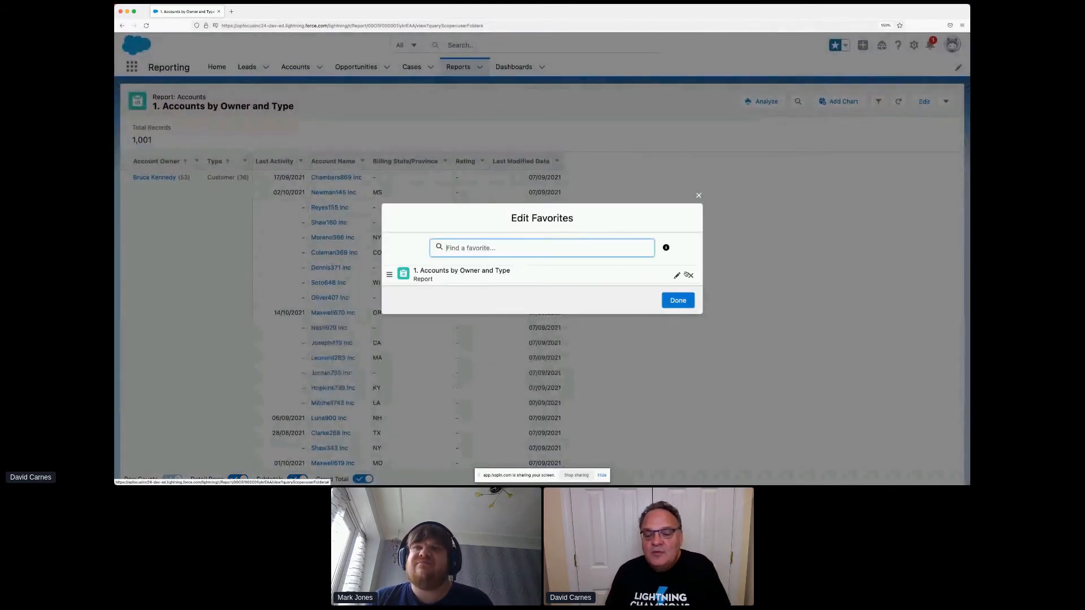
click(677, 276)
triple_click(535, 279)
text(Use this one)
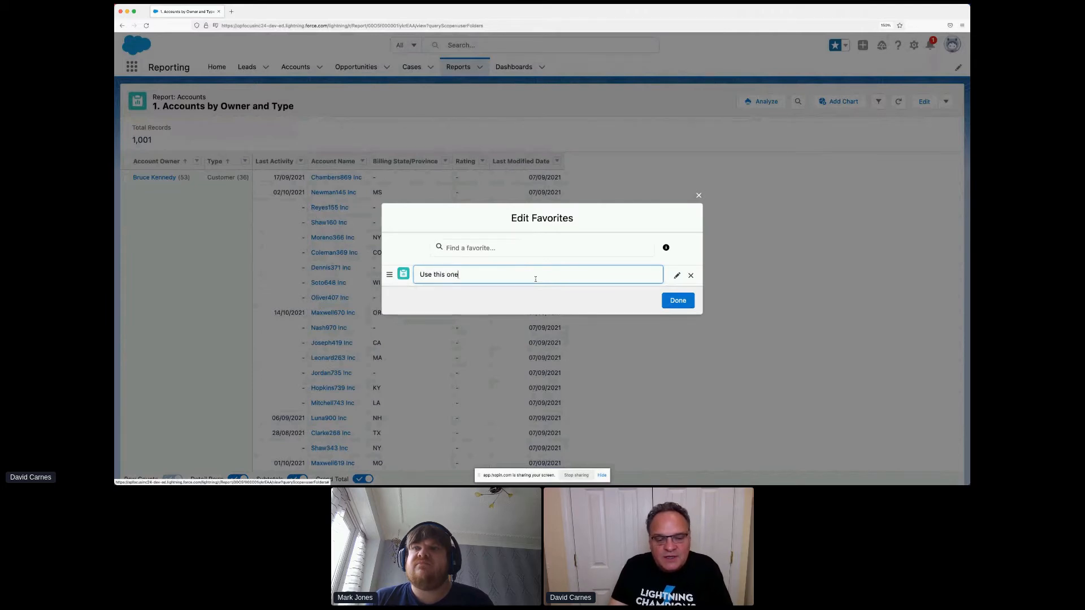
text(, Mary!!!)
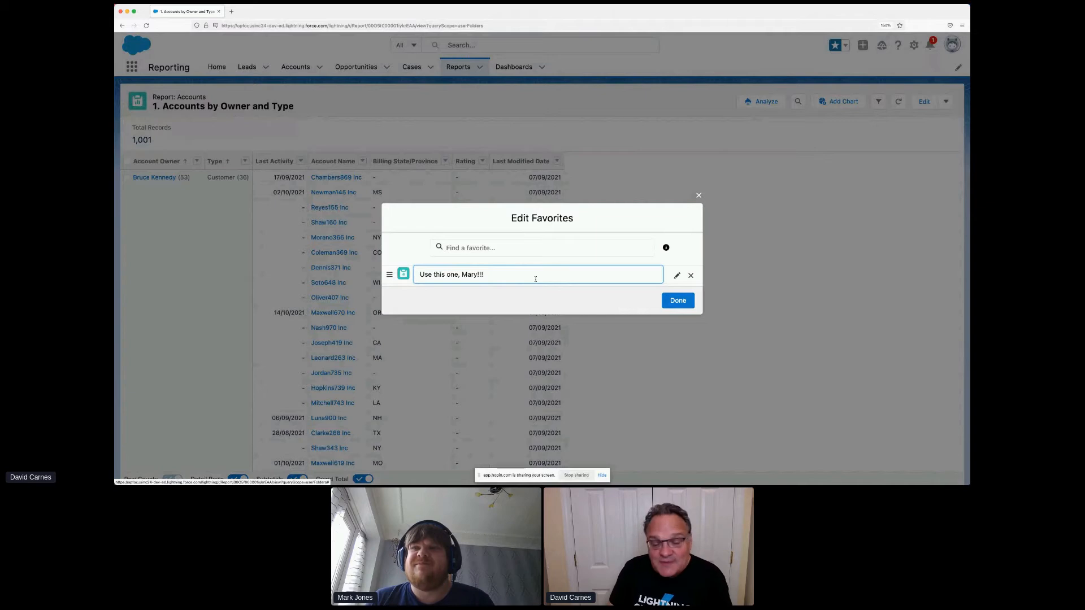
key(Return)
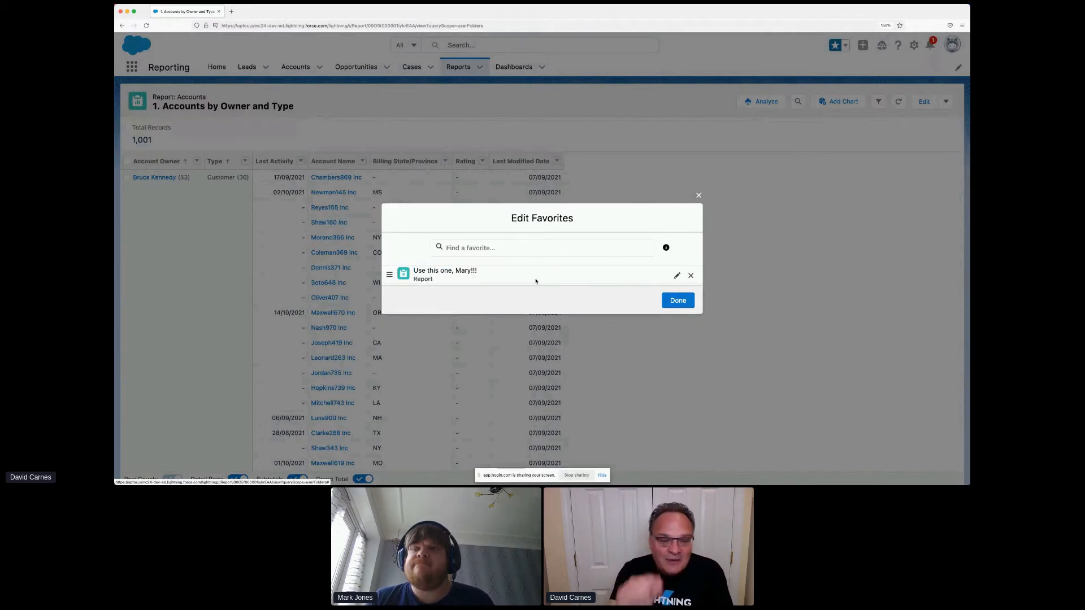
click(674, 302)
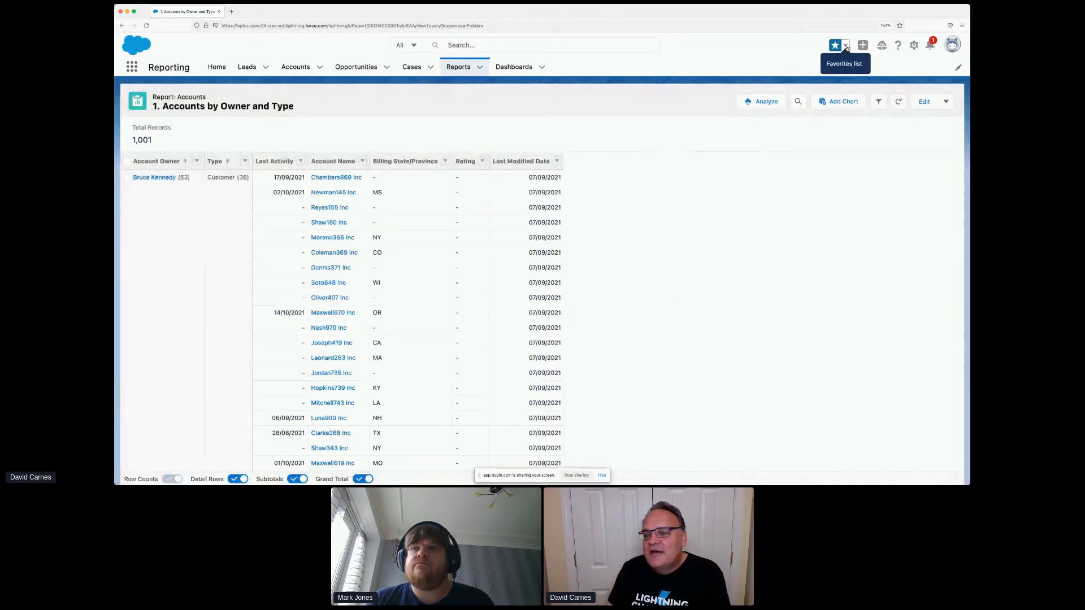
Check the renamed favorite in the favorites list and among the Reports favorites.
click(846, 46)
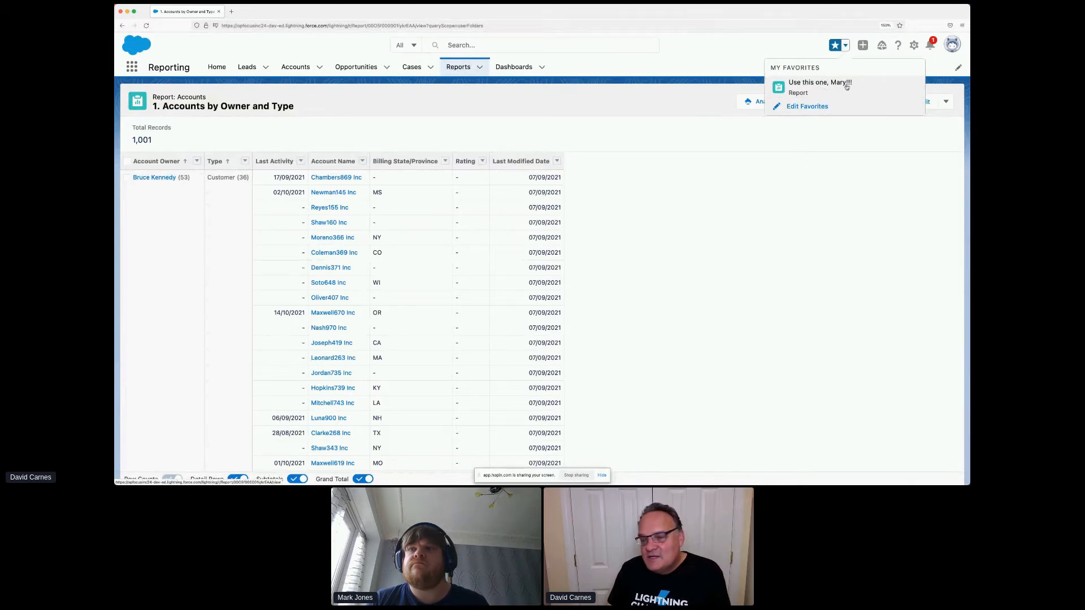
key(Escape)
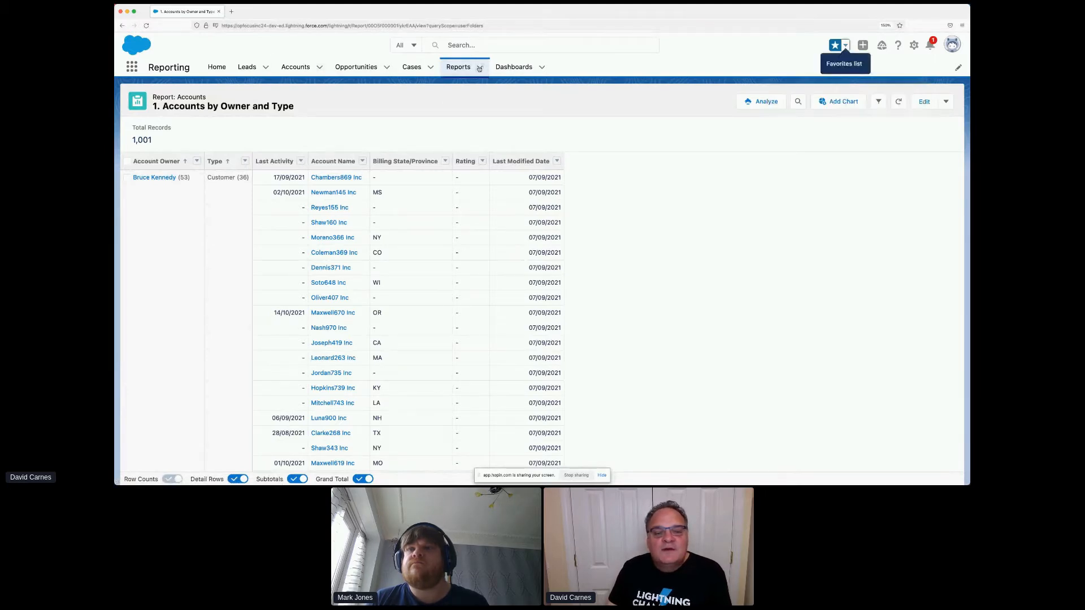
click(479, 68)
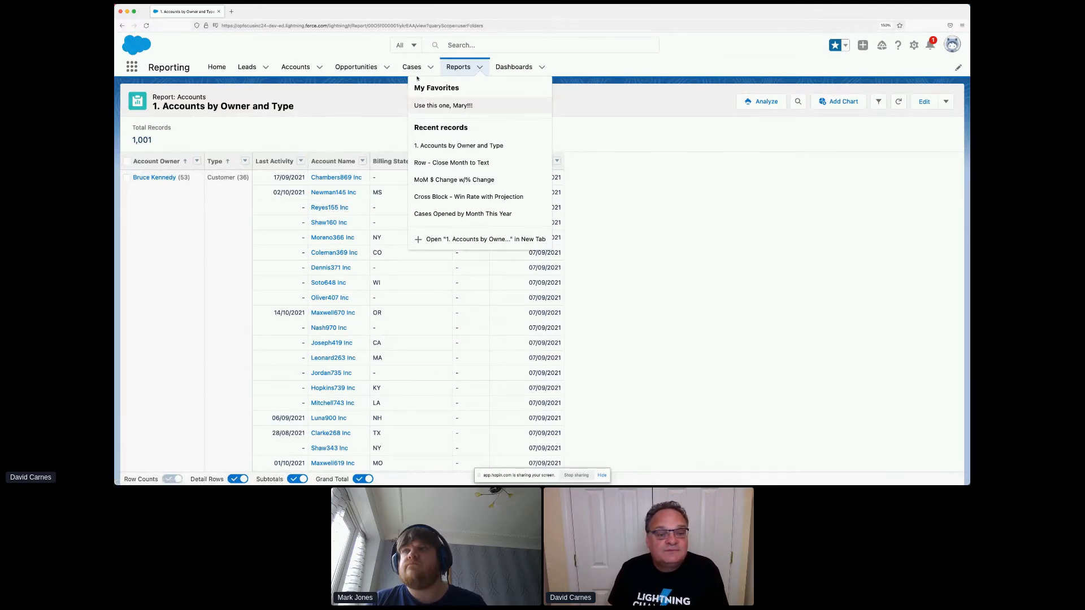
Return to the Recent reports list, and switch briefly to the Reports Tab presentation slide and back to Salesforce.
click(452, 69)
key(super+Tab)
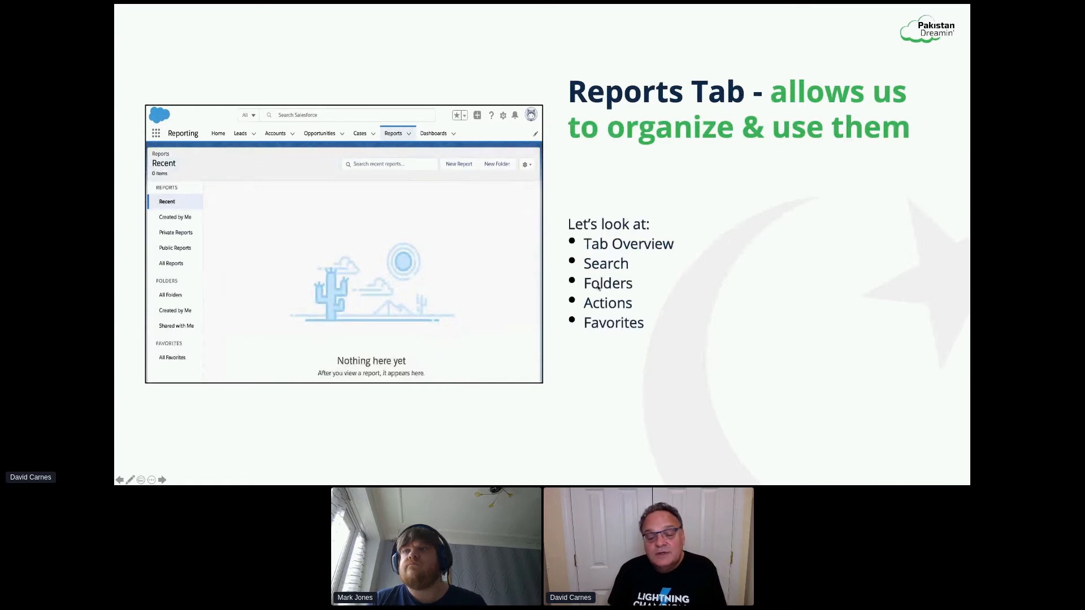
key(ctrl+Left)
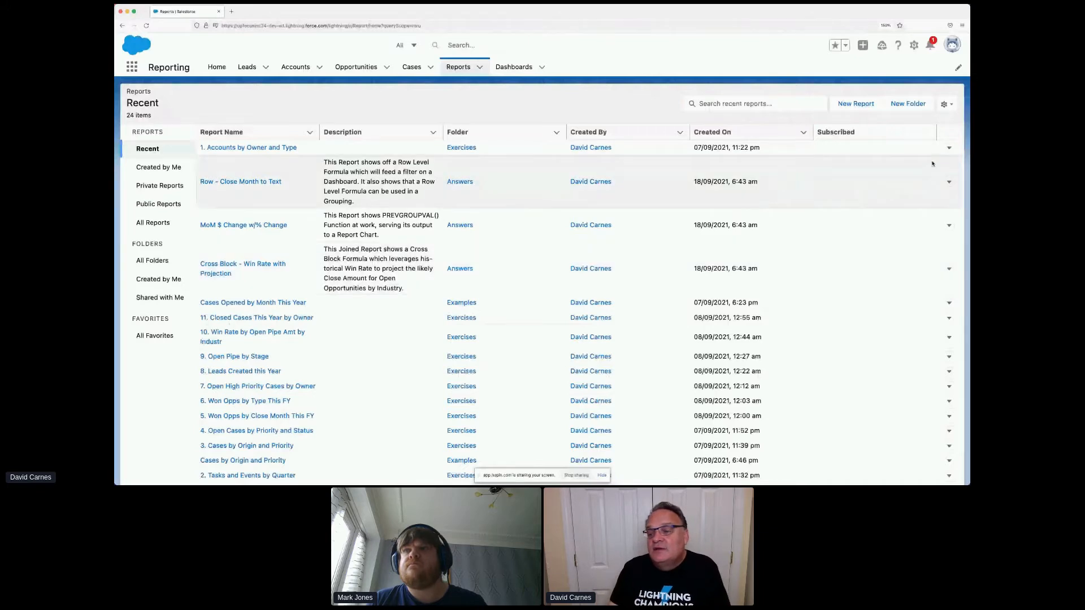
Create a report folder labelled "Top Level Folder" and save it.
click(908, 104)
text(To)
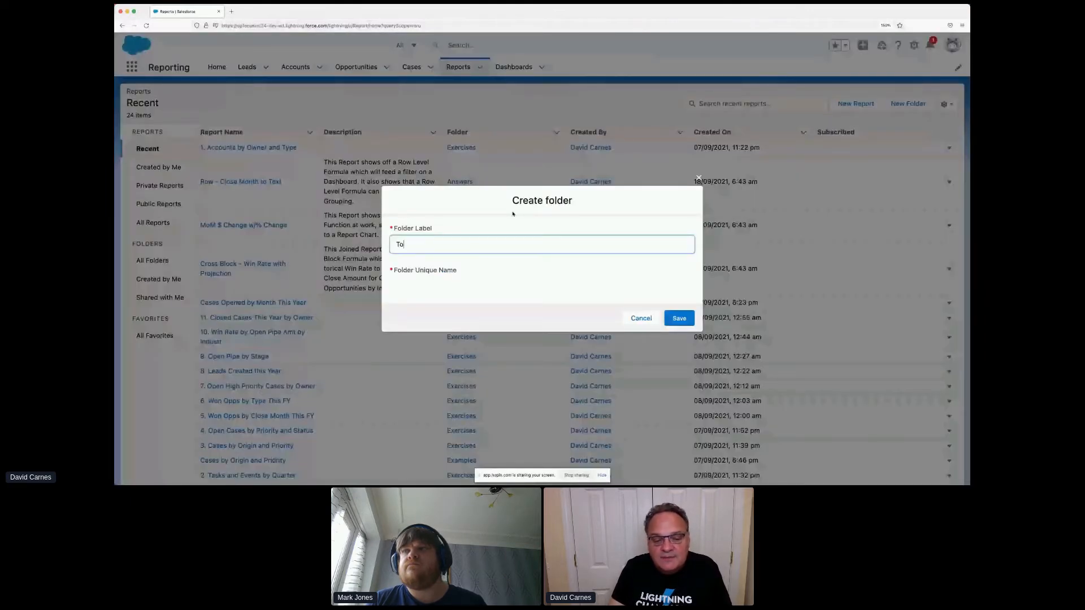
text(p Level Folder)
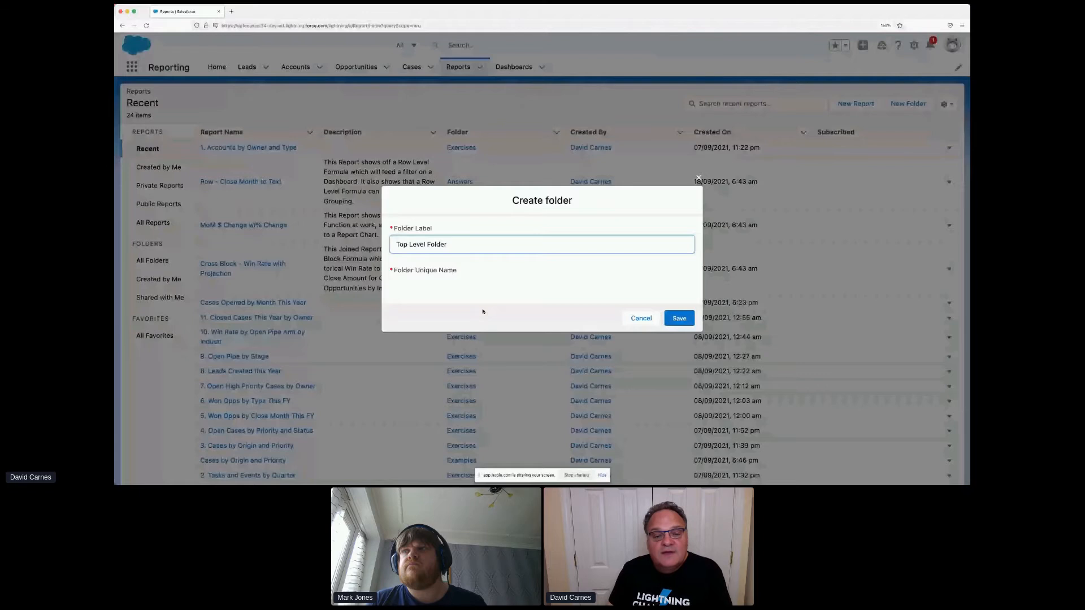
click(680, 318)
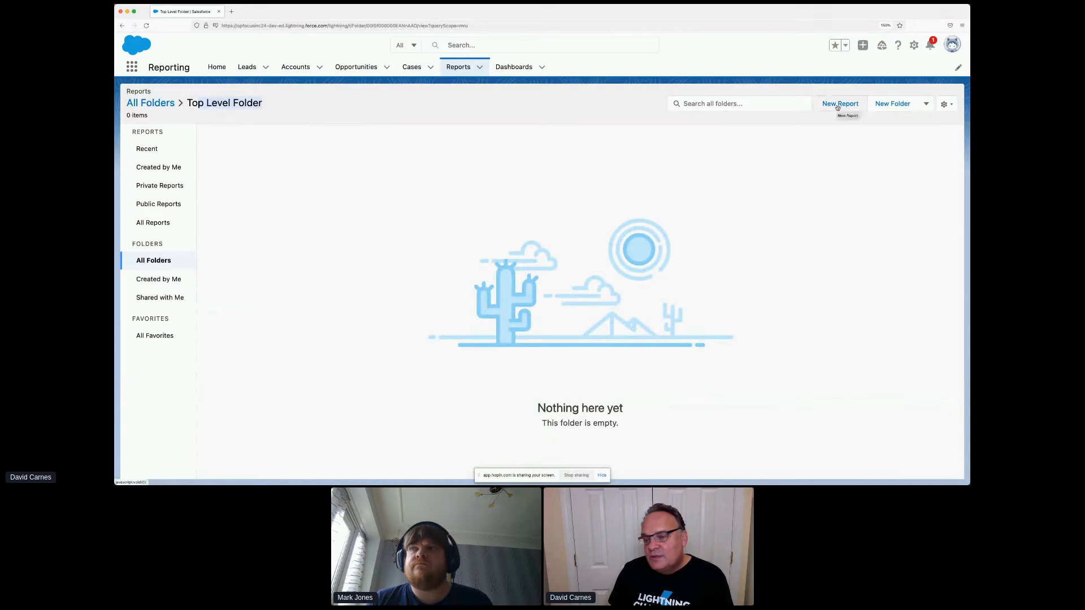
Create a subfolder labelled "Second Level Folder" with the unique name SecondLevelFolder inside Top Level Folder and save it.
click(894, 104)
text(SEcond Level)
key(Left)
key(Left)
key(Left)
key(Left)
key(Left)
key(Left)
key(Left)
key(Left)
key(BackSpace)
text(e)
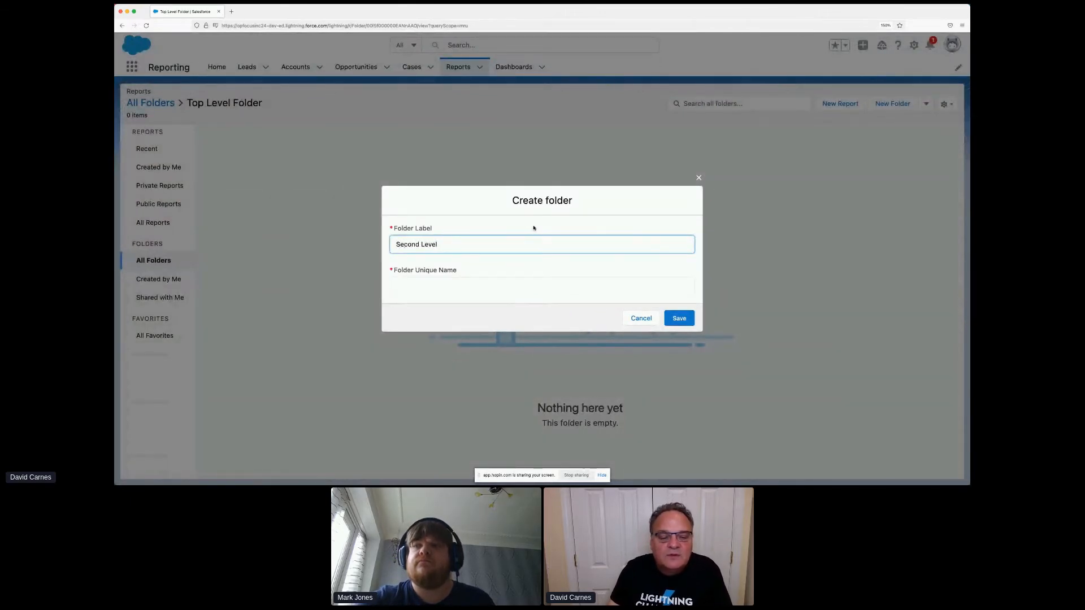
click(514, 282)
click(449, 240)
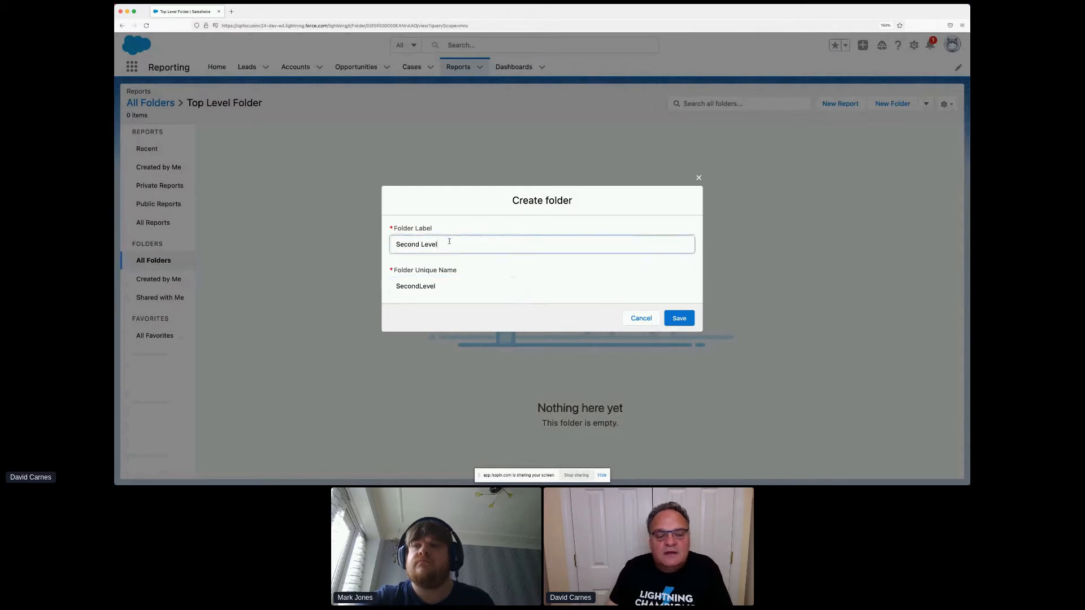
text(Folder)
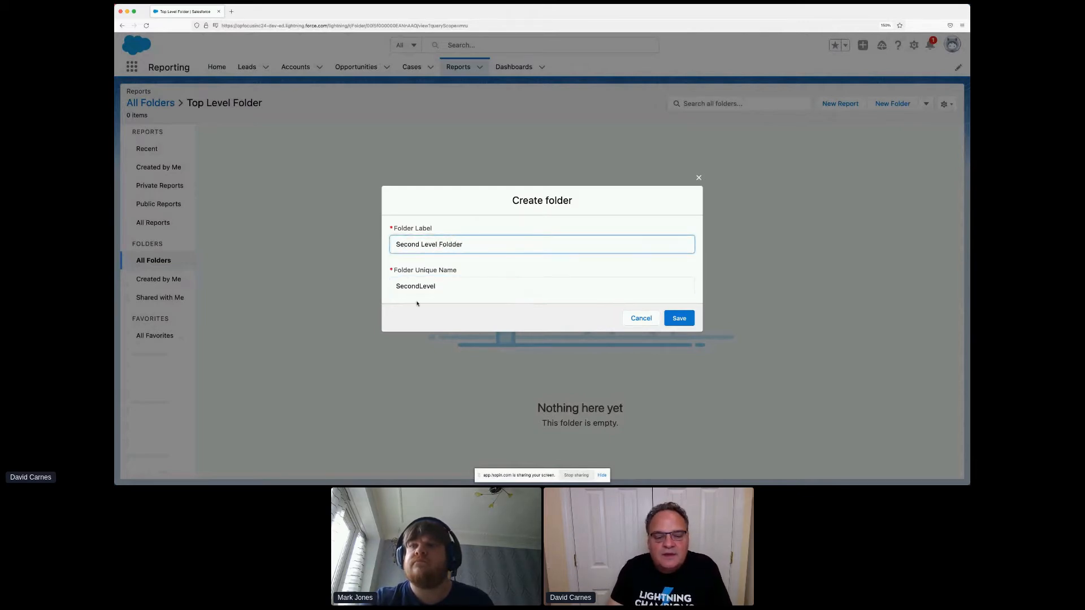
click(456, 280)
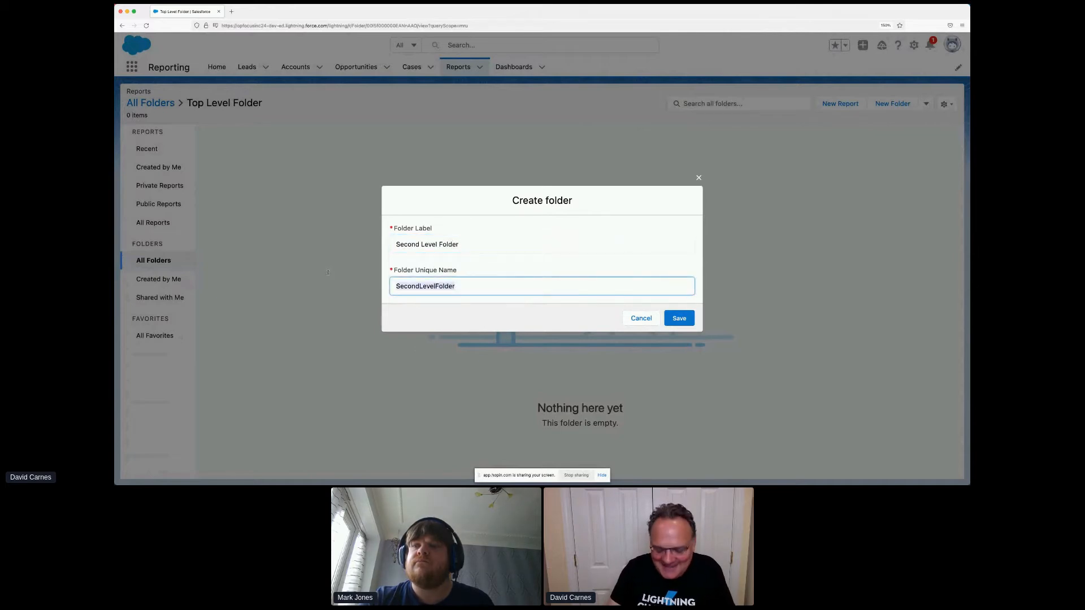
click(679, 319)
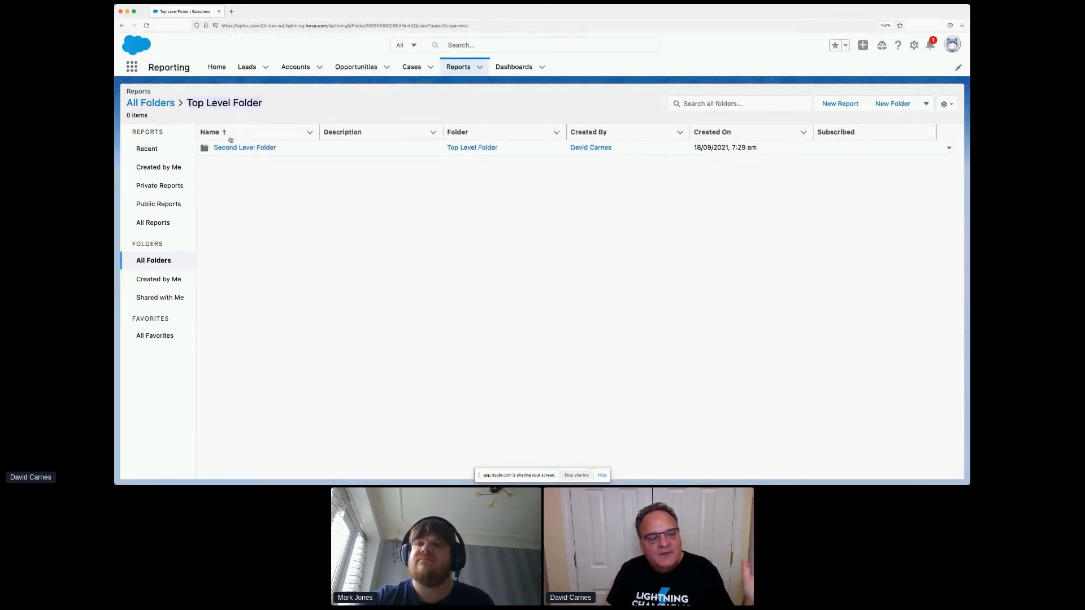
Look inside Second Level Folder, and review the Share With and Access options in Top Level Folder's sharing settings.
click(261, 150)
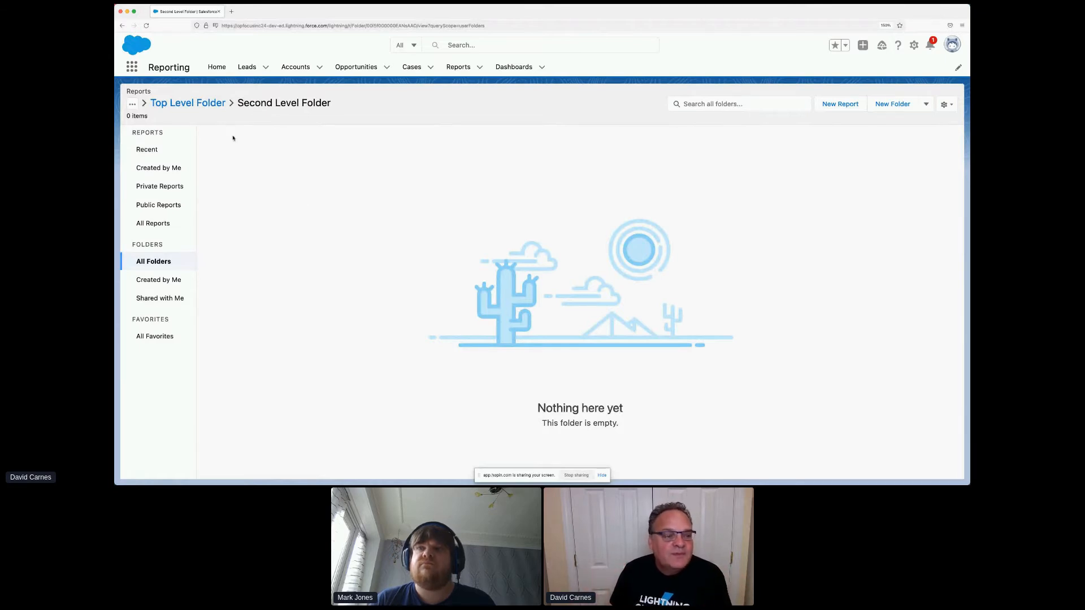
click(207, 107)
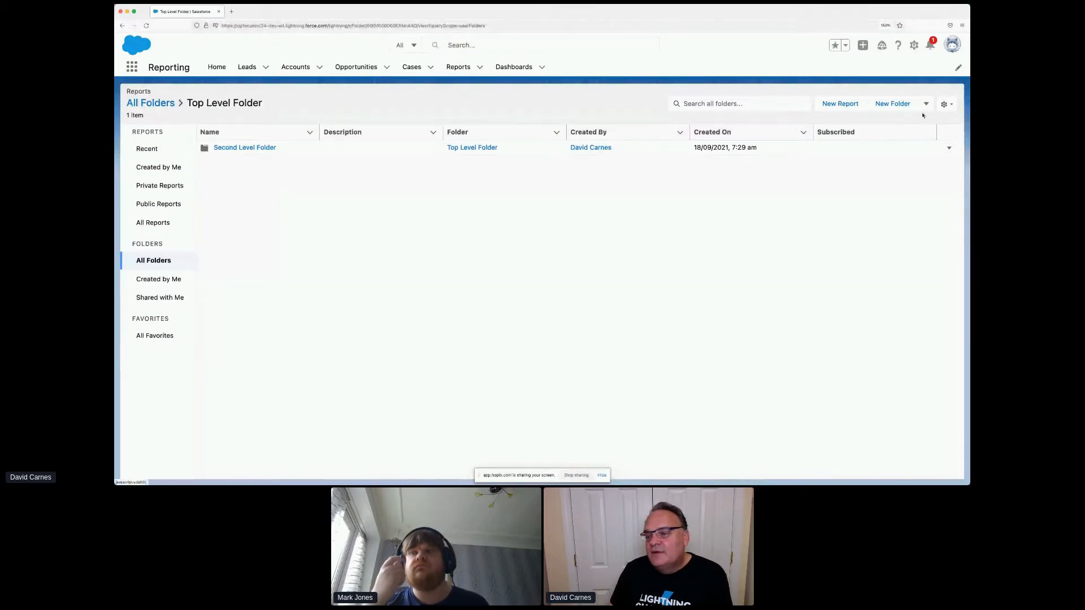
click(928, 105)
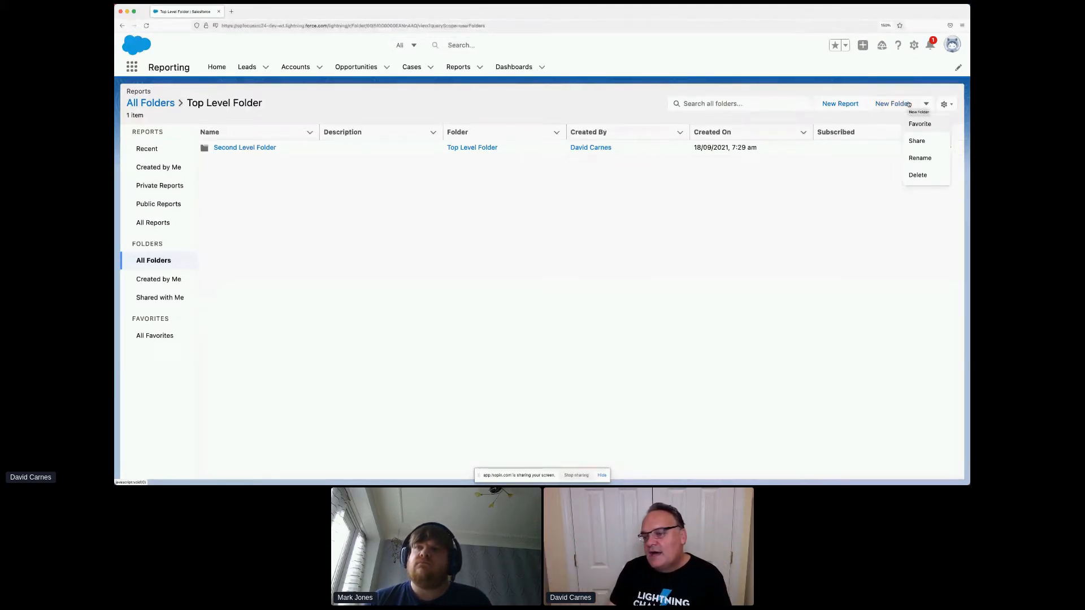
click(918, 141)
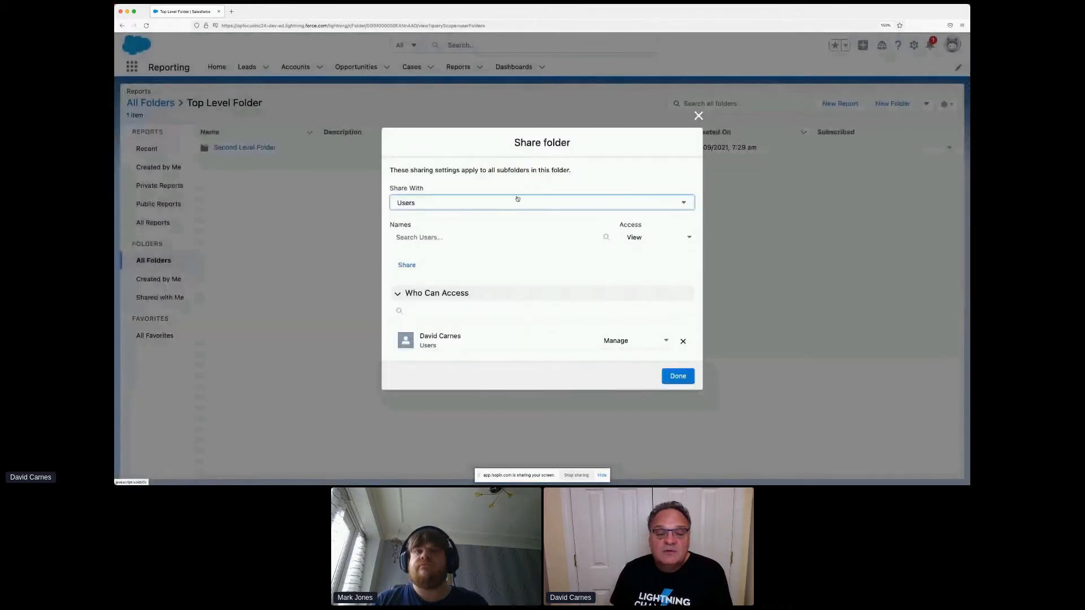
click(513, 203)
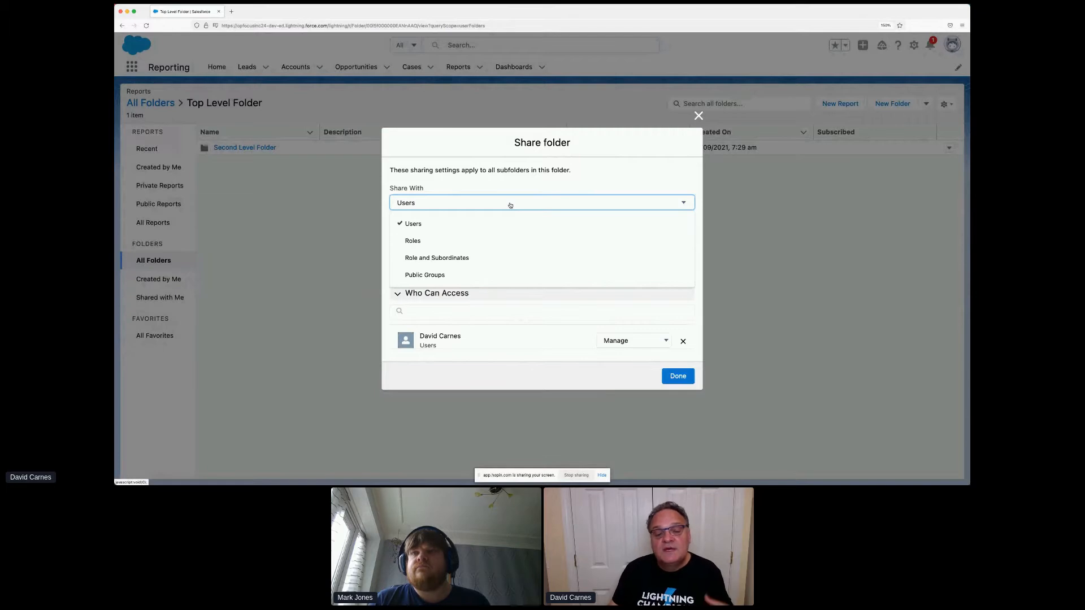
click(520, 184)
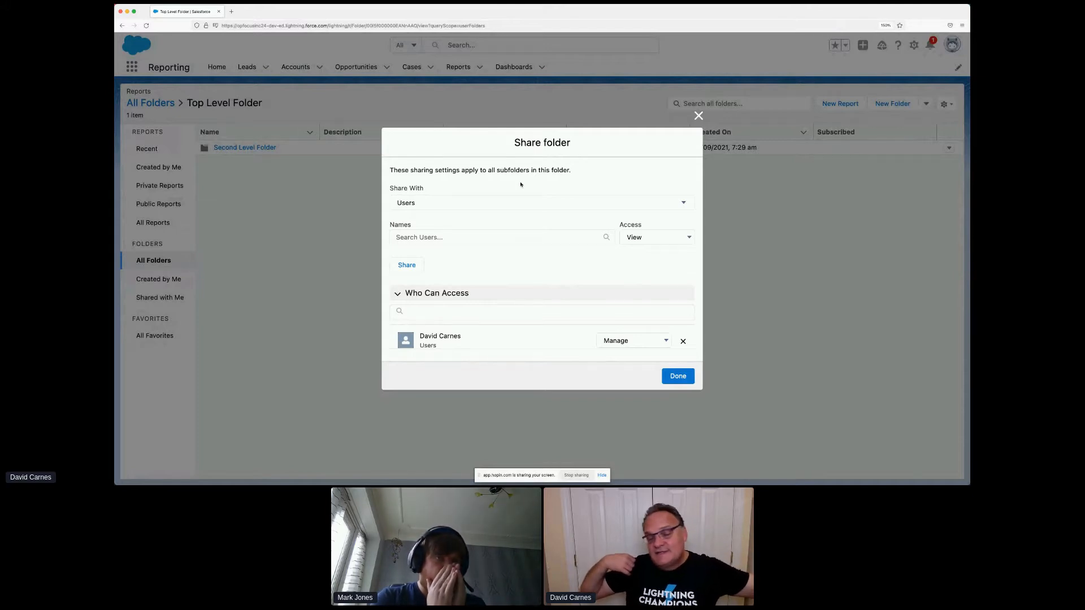
click(674, 240)
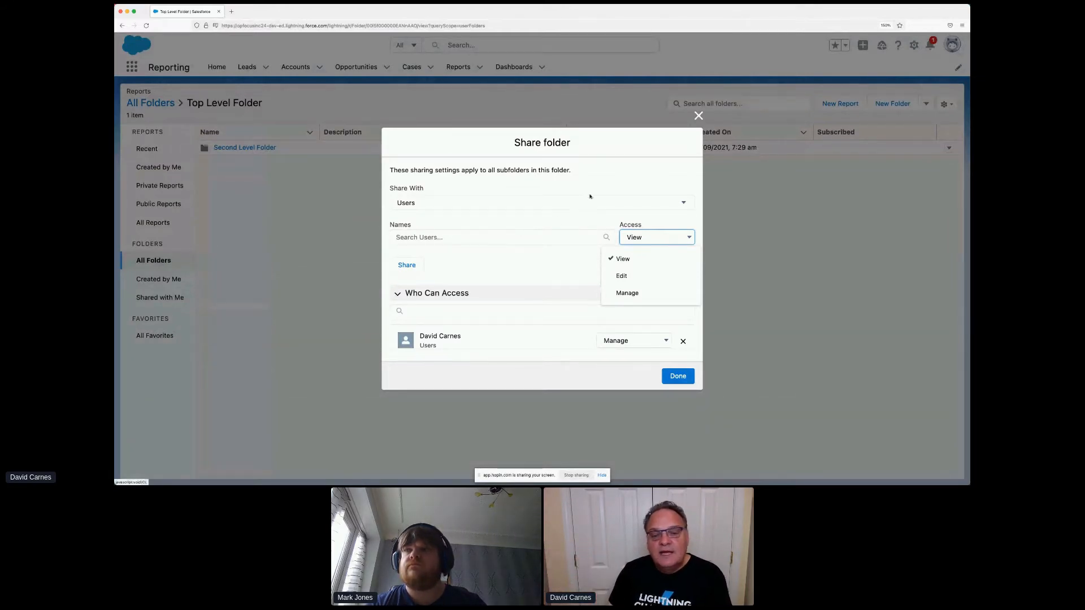
click(698, 116)
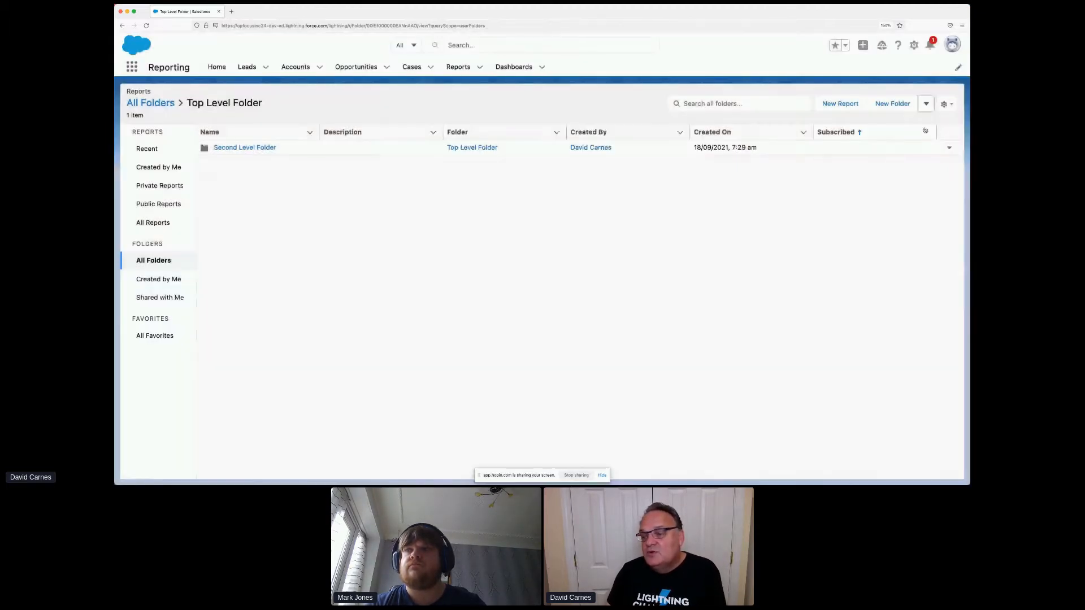
Check who can access Top Level Folder in its sharing settings and close them without changes.
click(927, 105)
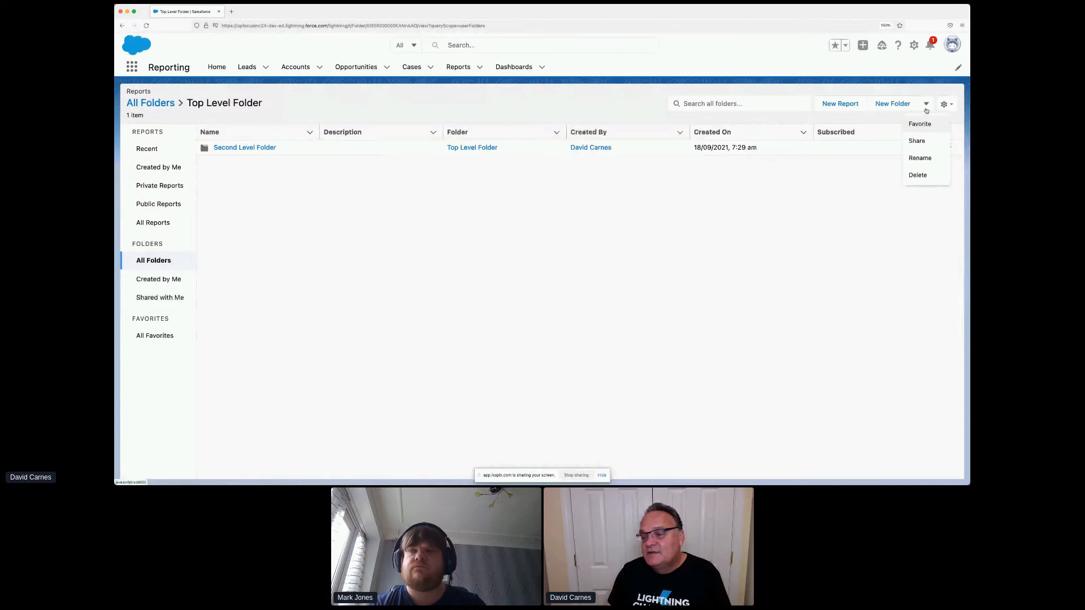
click(917, 141)
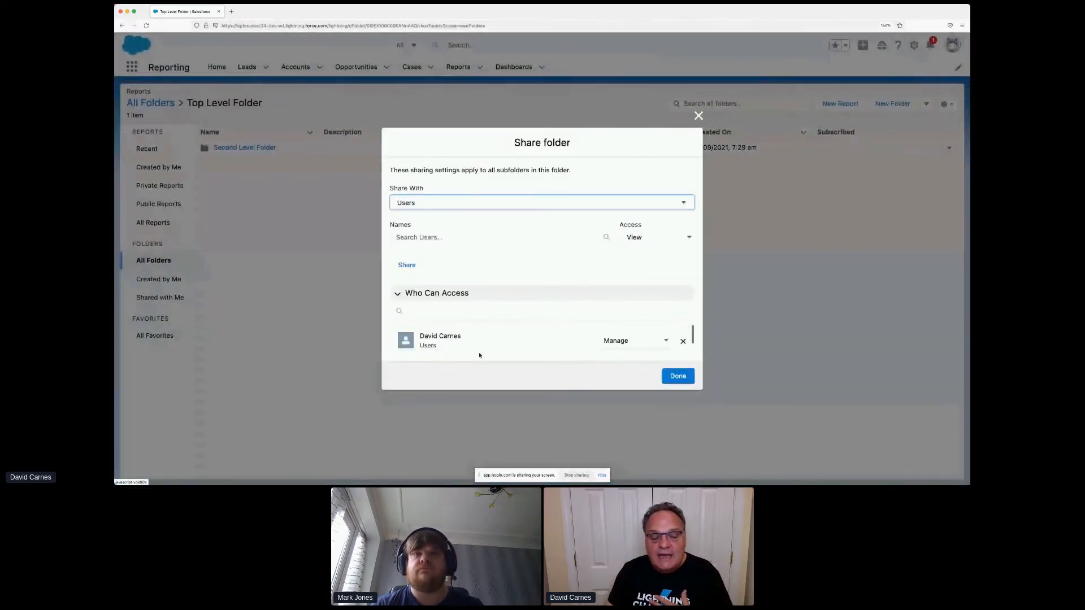
click(531, 311)
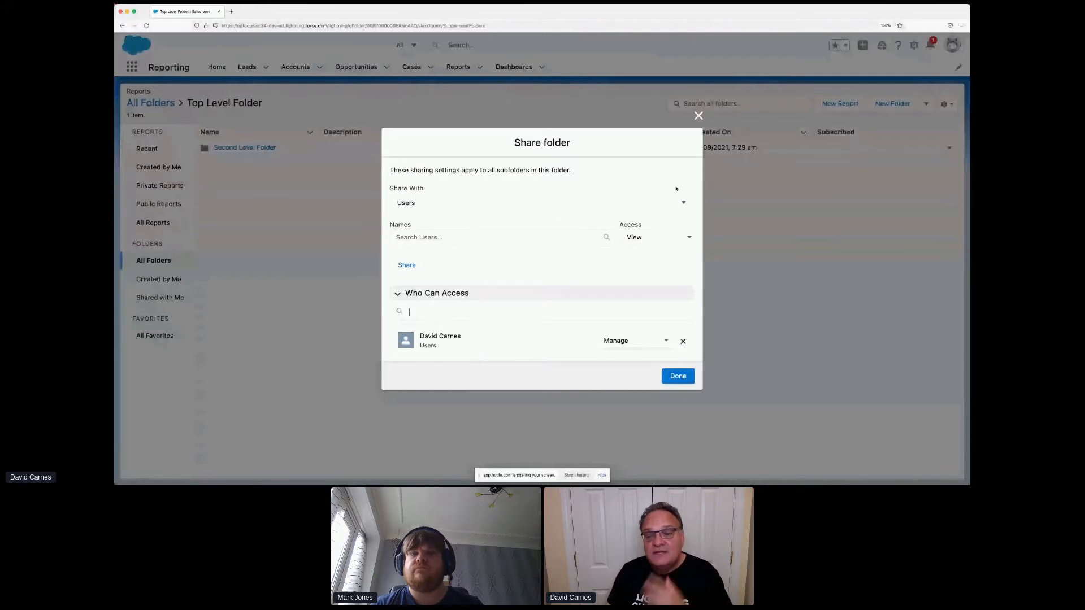
click(698, 116)
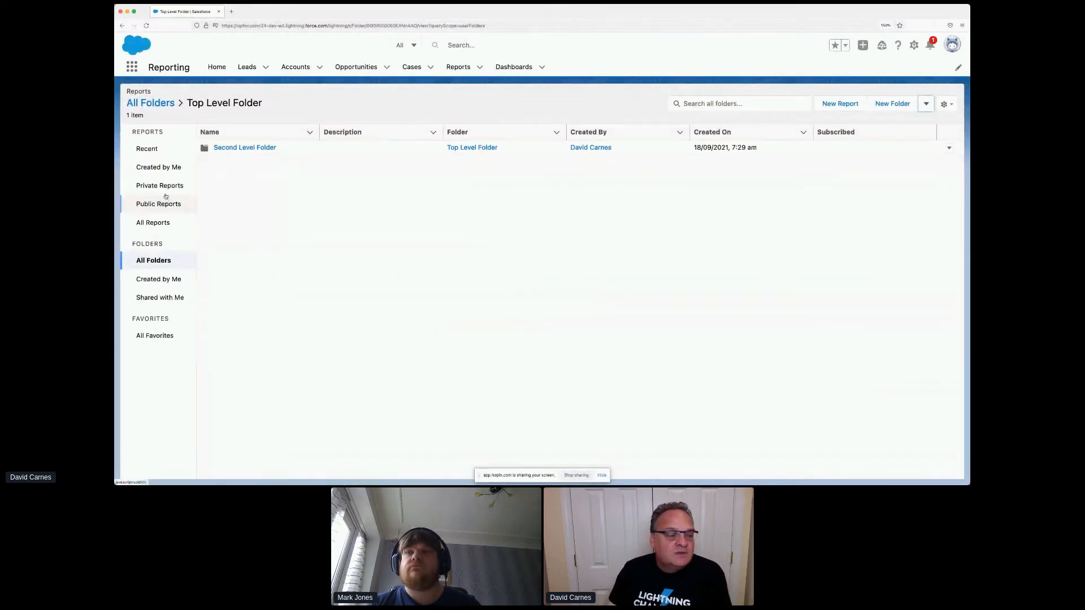
Open the report "1. Accounts by Owner and Type" from All Reports and start saving it as a copy.
click(153, 221)
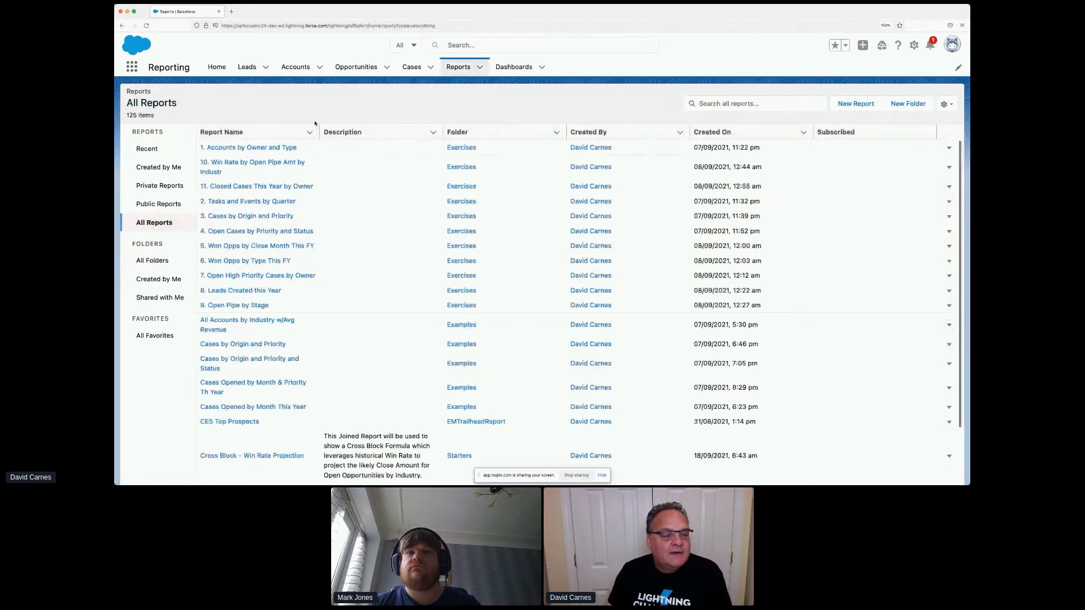
click(251, 152)
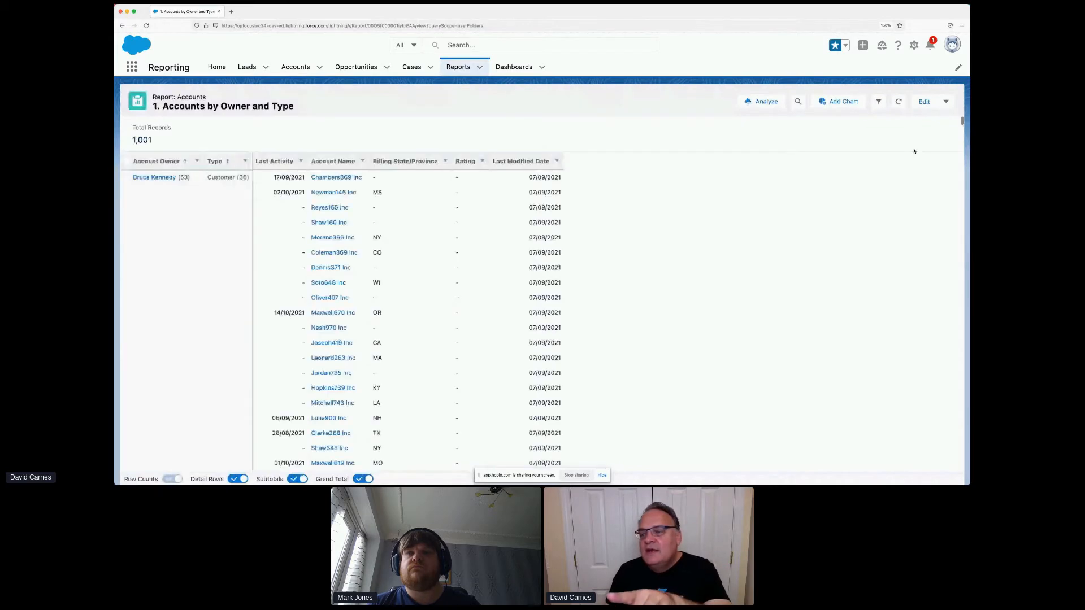
click(946, 101)
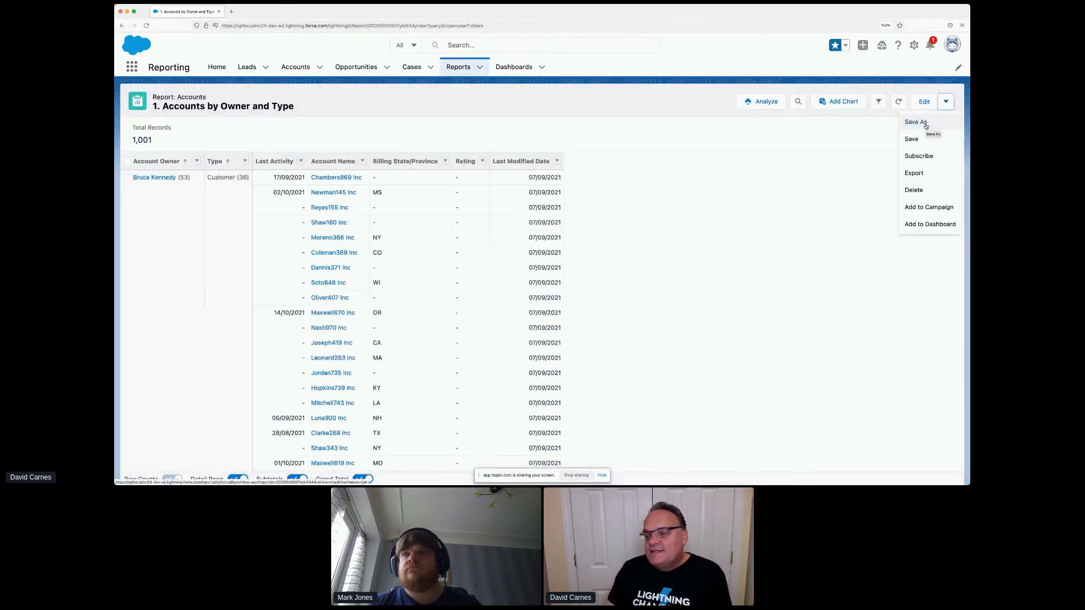
click(915, 122)
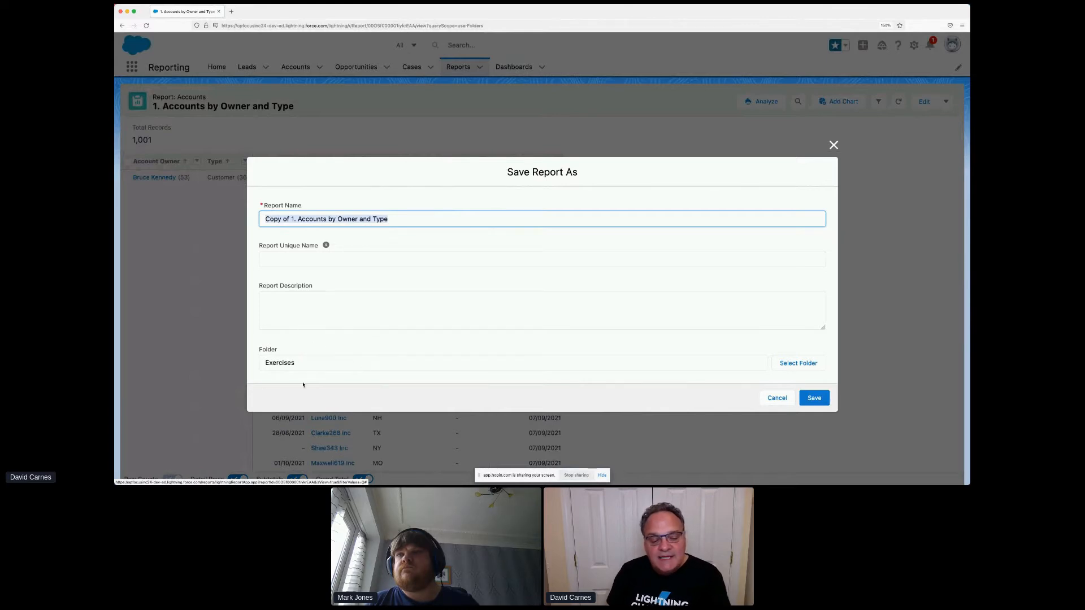
While choosing the copy's destination, create a folder labelled "Third Level Folder" inside Top Level Folder > Second Level Folder.
click(795, 363)
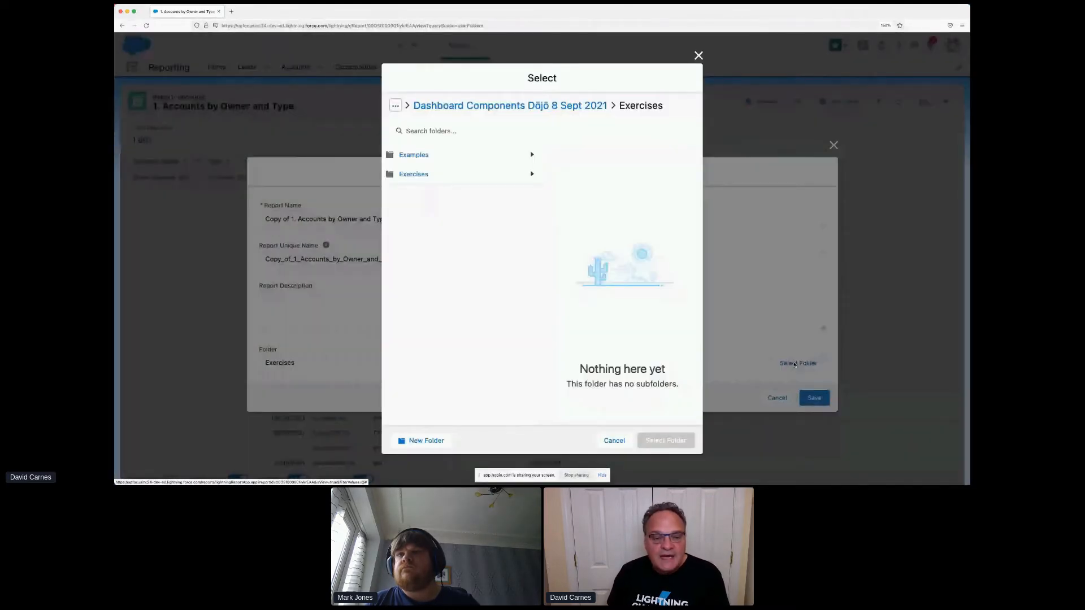
click(396, 106)
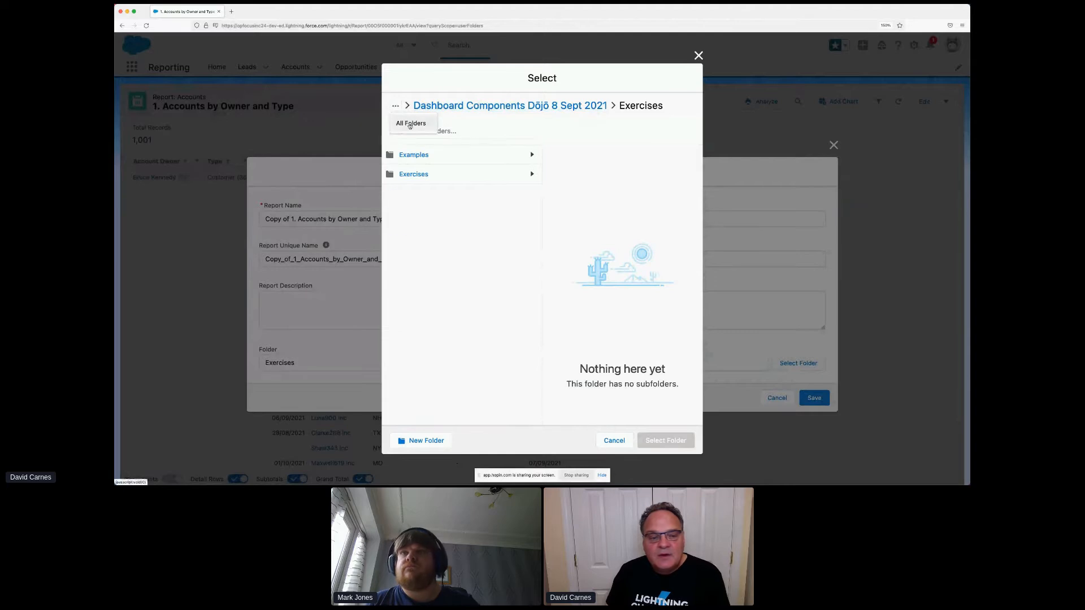
click(412, 123)
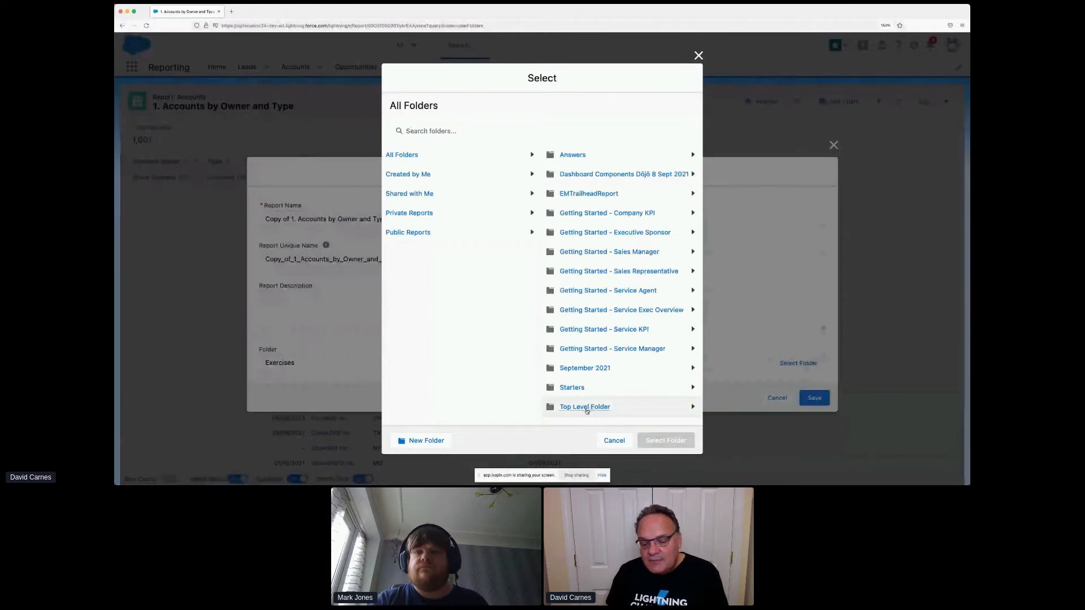
click(587, 408)
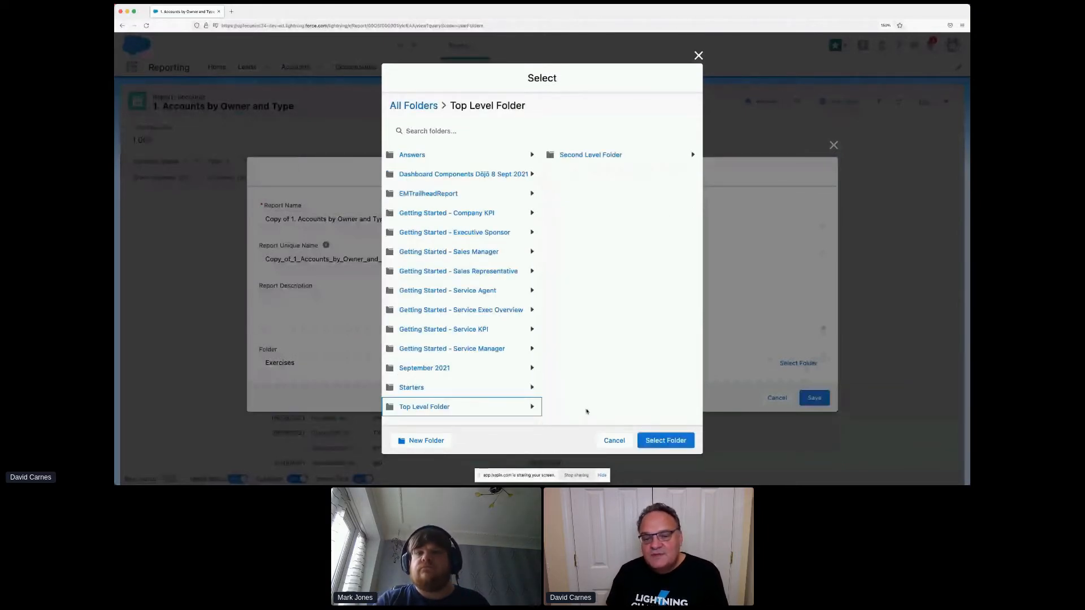
click(590, 160)
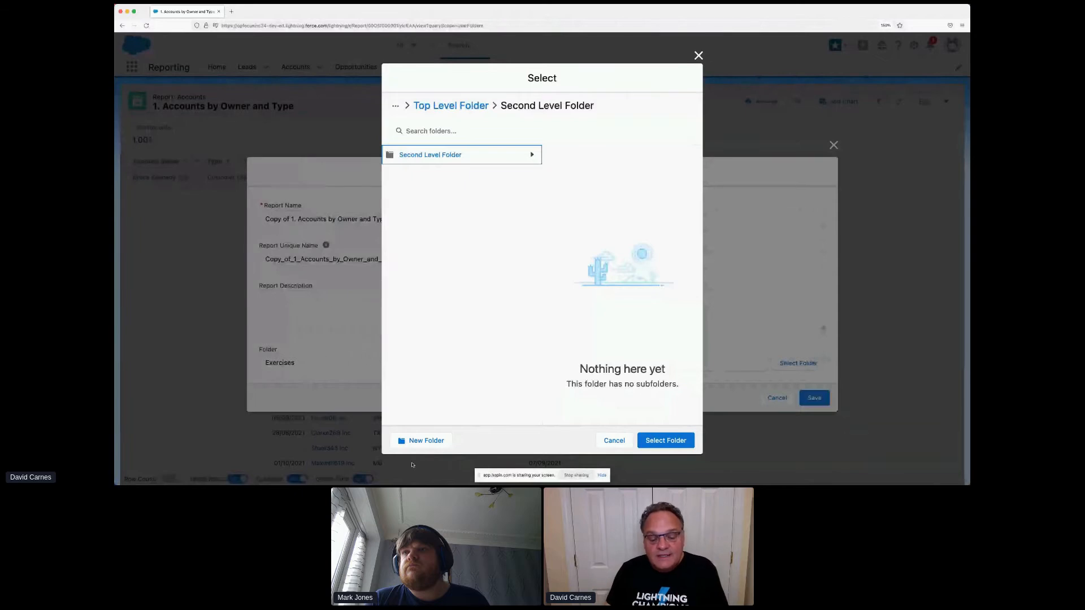
click(425, 440)
text(Thi)
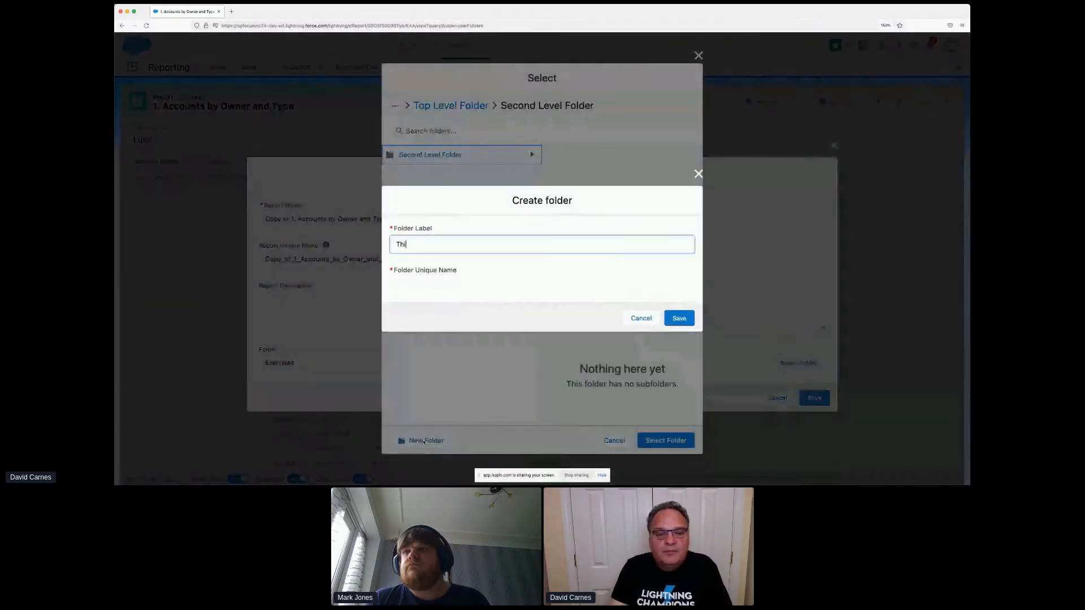
text(rd Level Fold)
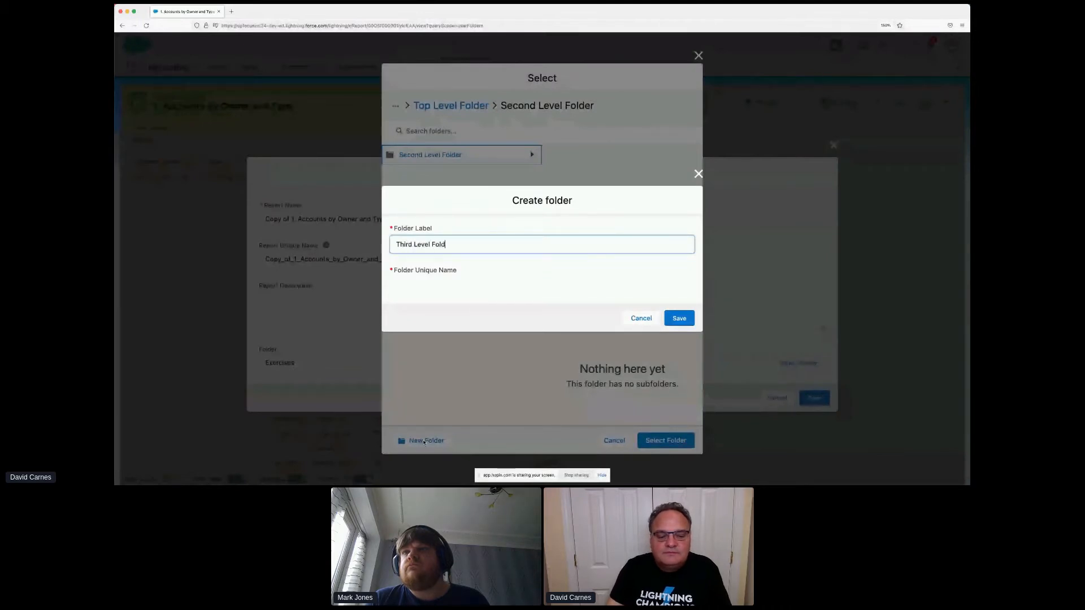
text(er)
click(664, 307)
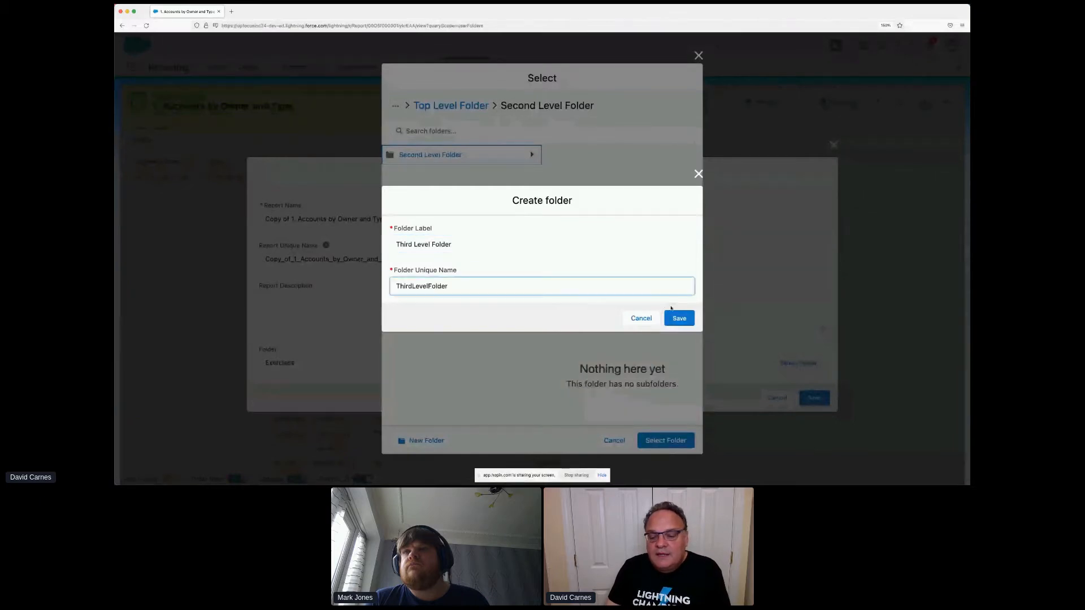
click(675, 324)
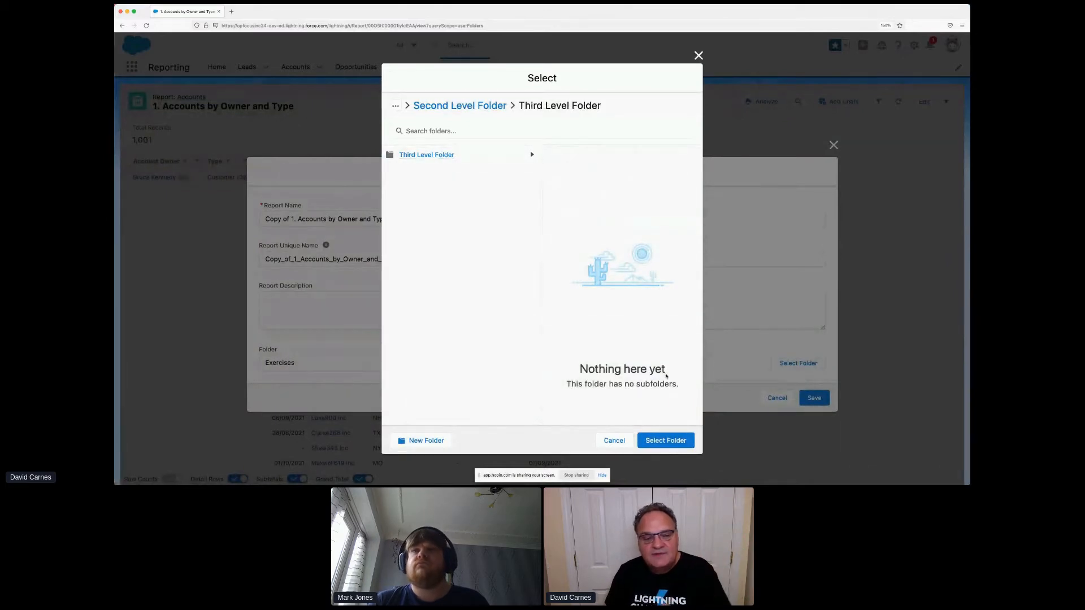
Save the report copy as "Copy of 1. Accounts by Owner and Type" in Third Level Folder and dismiss the notification.
click(666, 440)
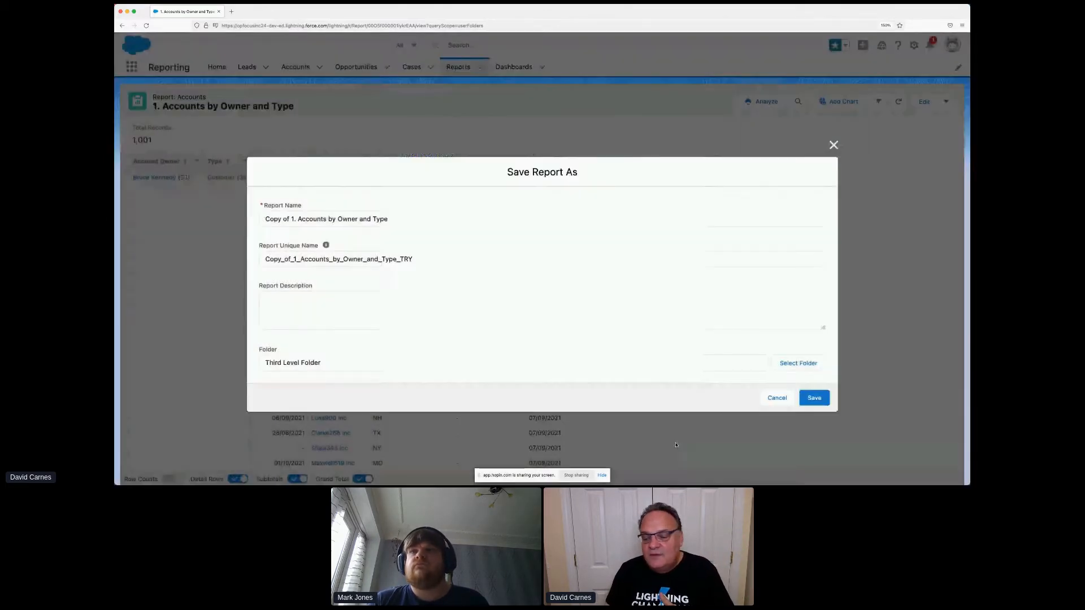
click(814, 399)
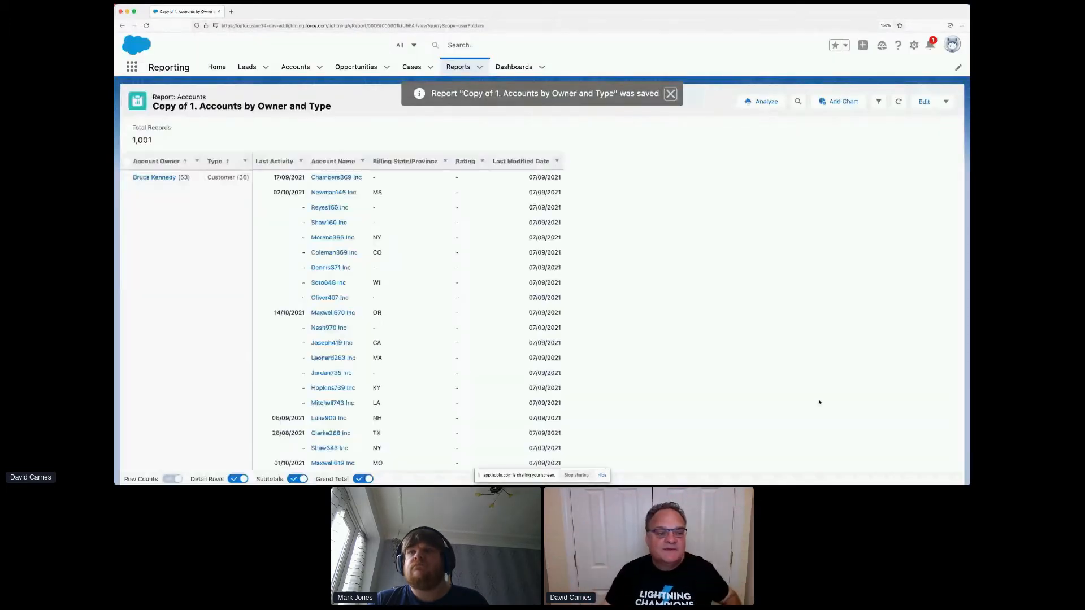
click(671, 94)
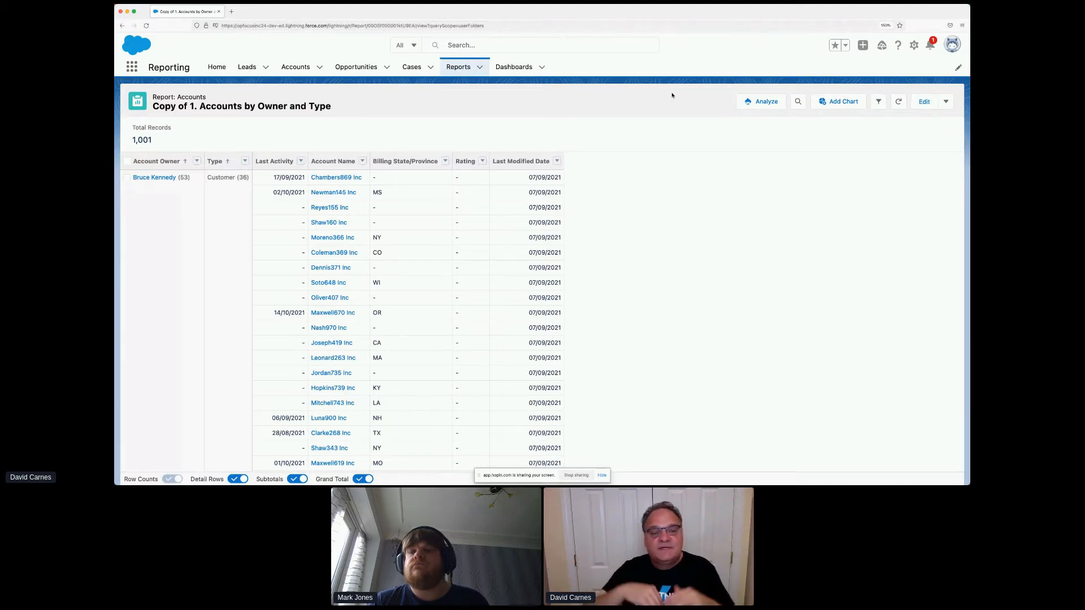
Browse All Folders through Top Level Folder and Second Level Folder to Third Level Folder and check the folder's available actions.
click(458, 68)
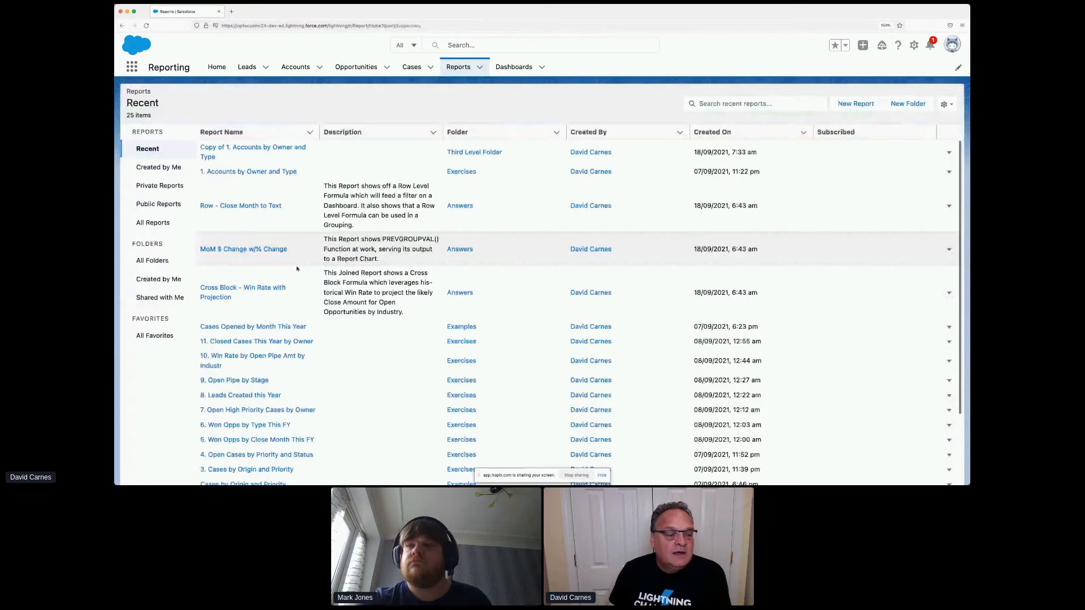
click(152, 261)
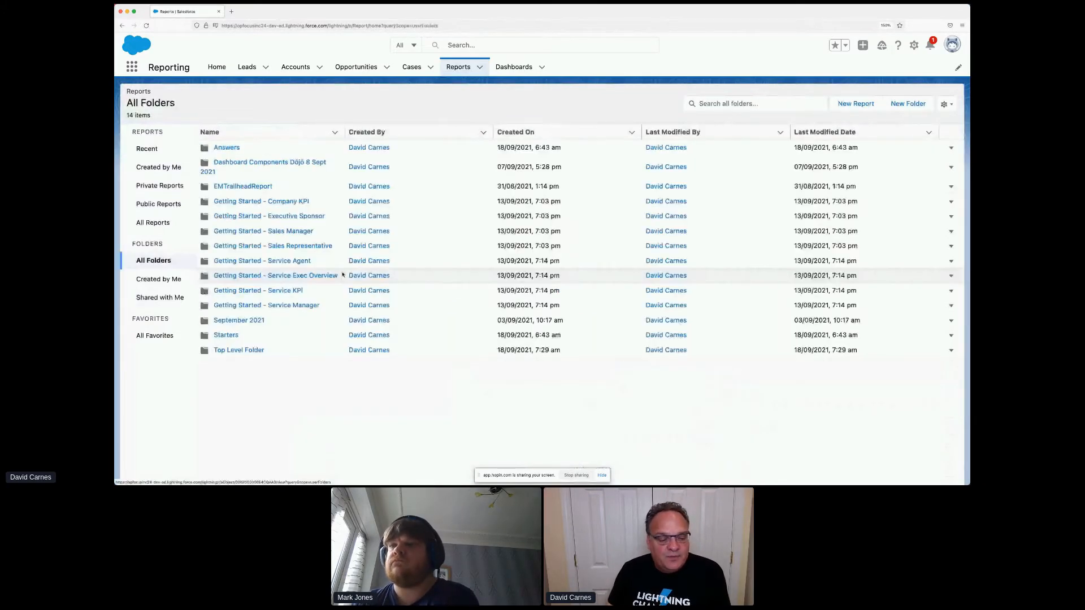
click(239, 350)
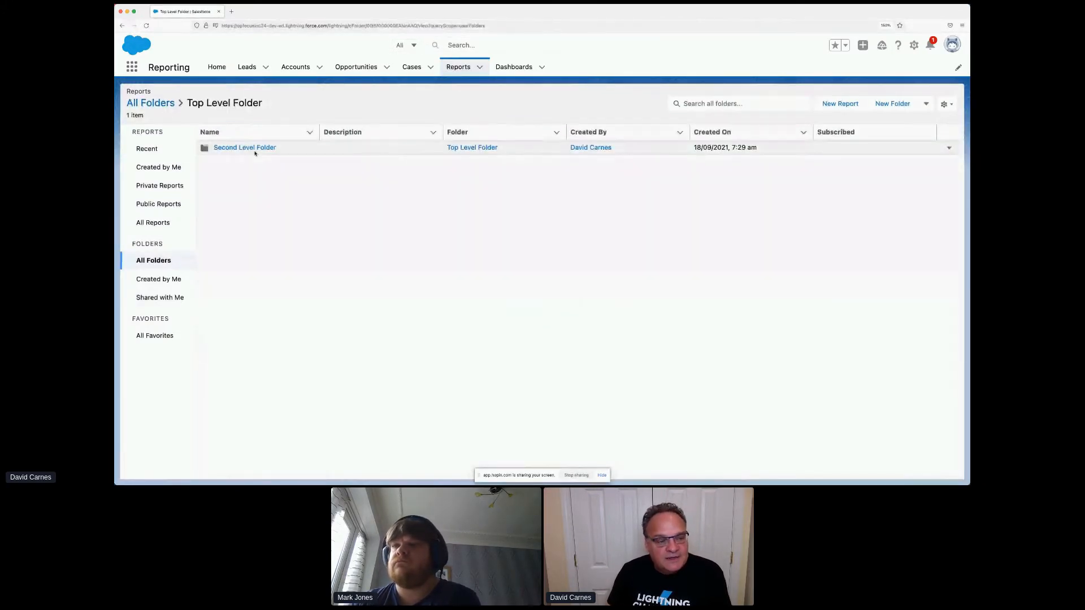
click(254, 148)
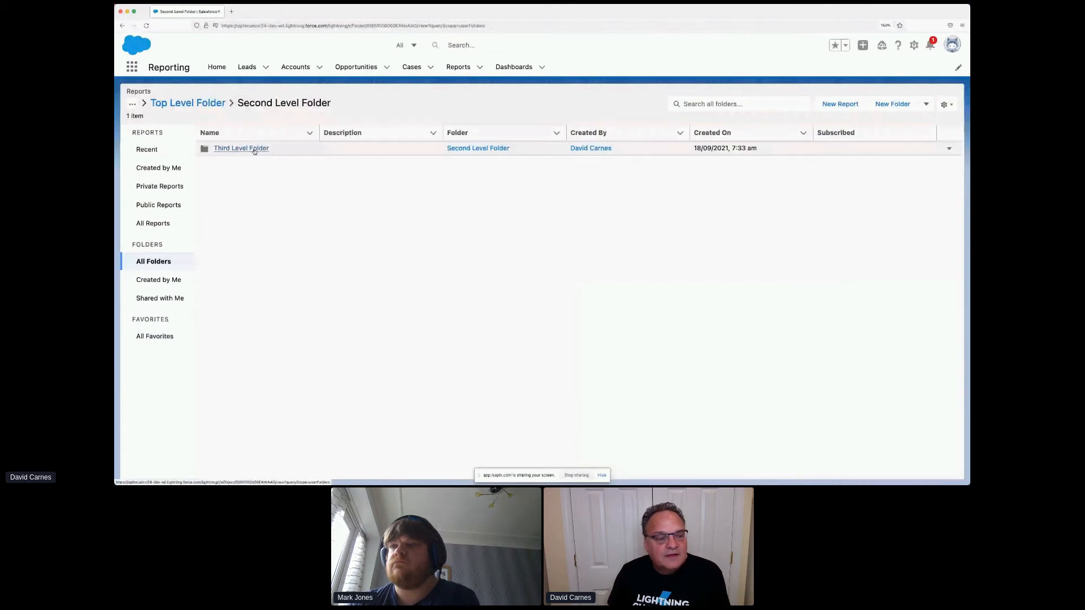
click(254, 150)
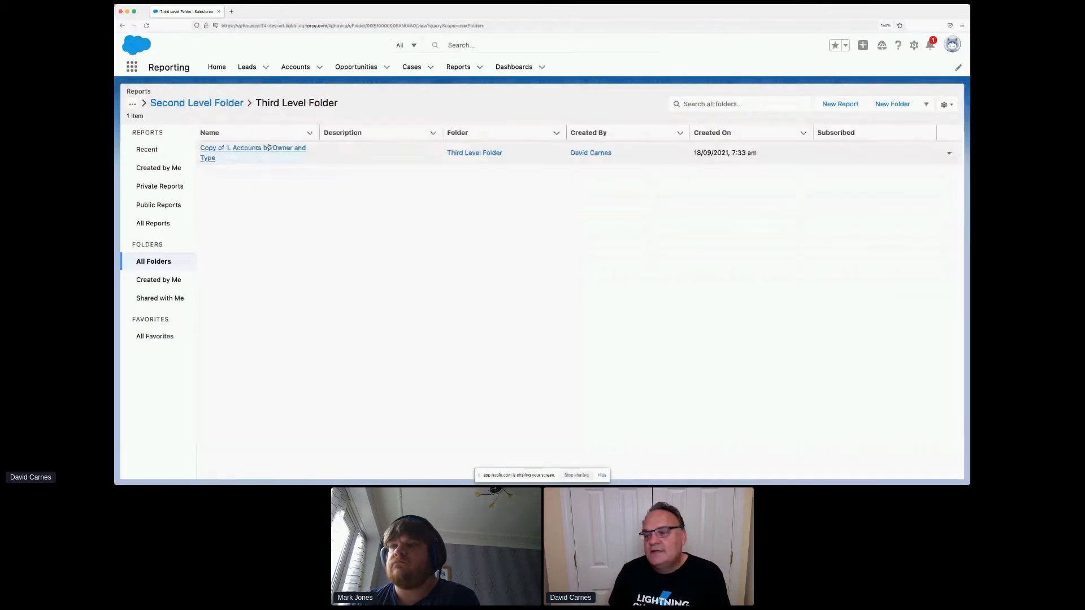
click(926, 105)
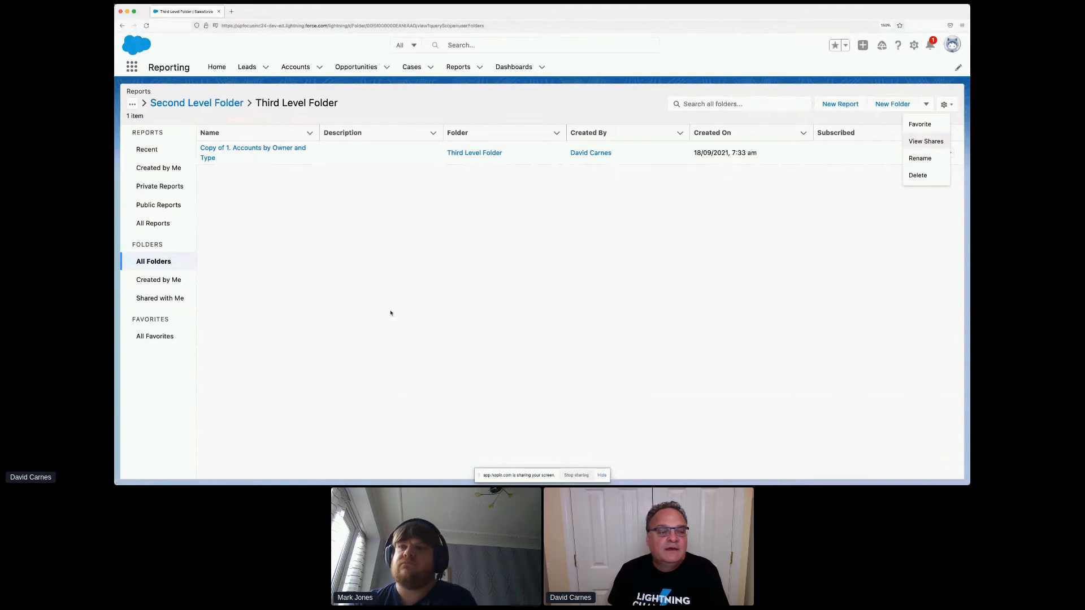
click(381, 288)
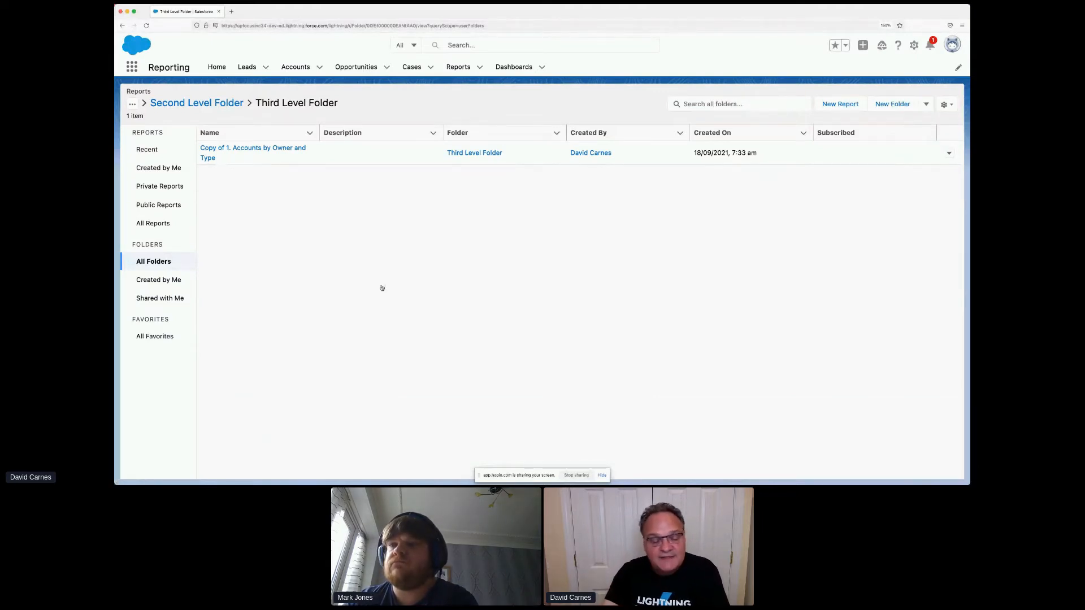
key(super+Tab)
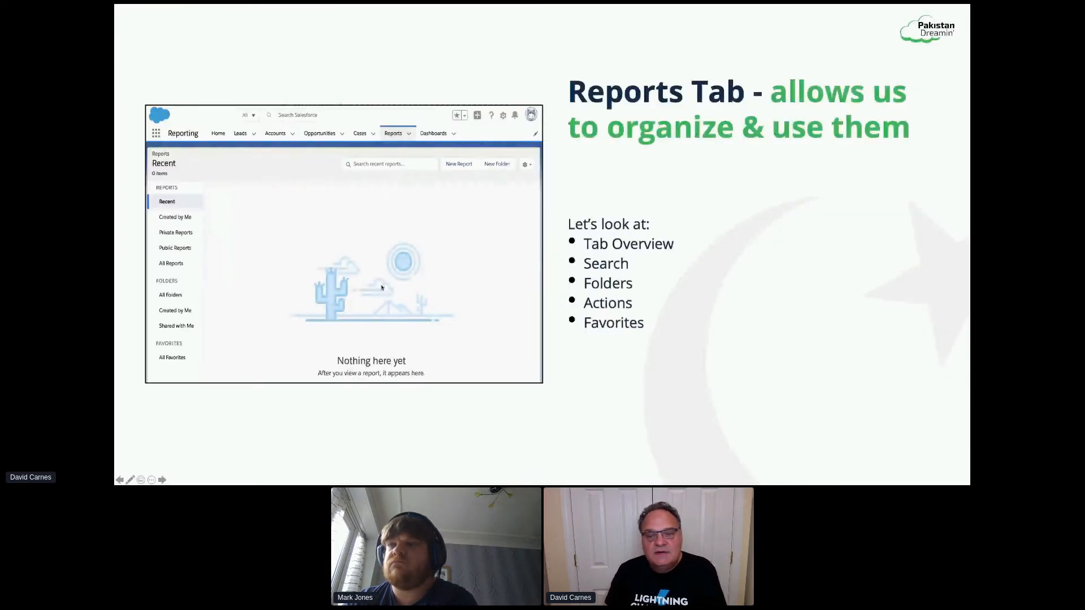
key(super+Tab)
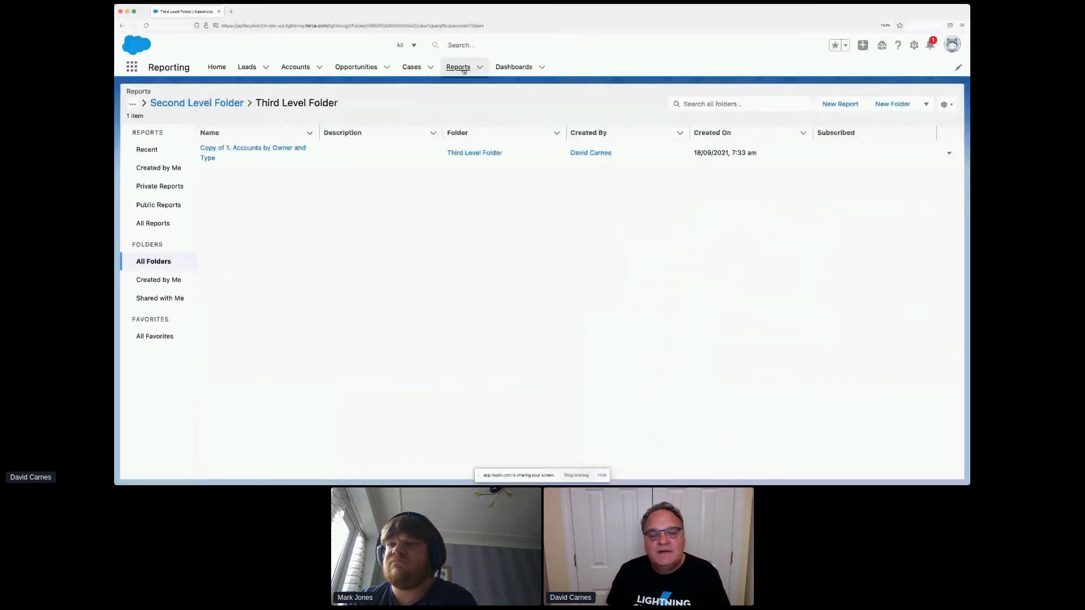
Go to All Reports and check which actions are available for the report "1. Accounts by Owner and Type".
click(459, 68)
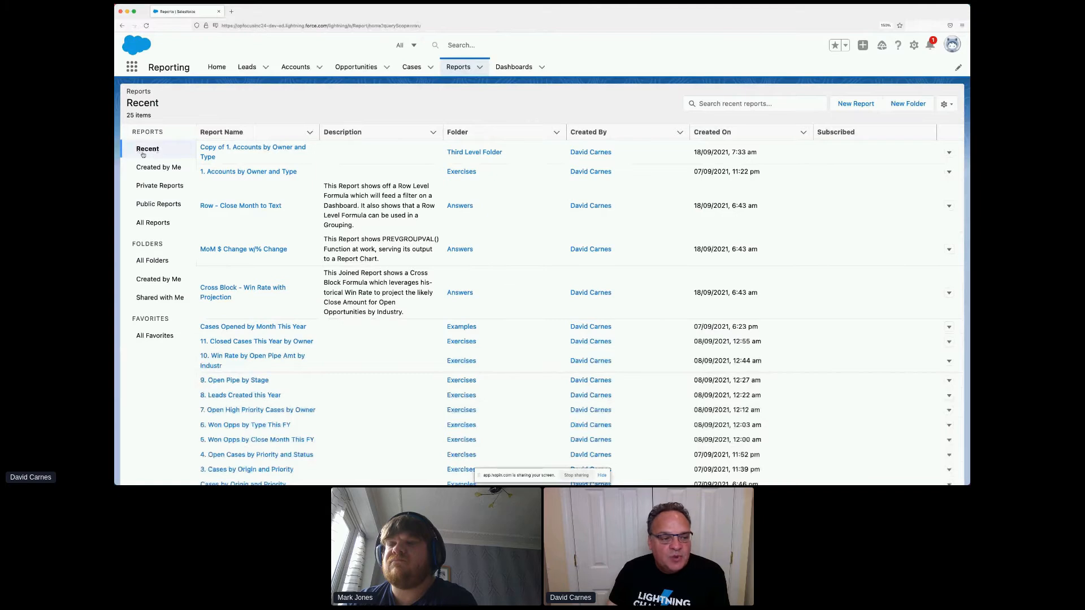
click(153, 223)
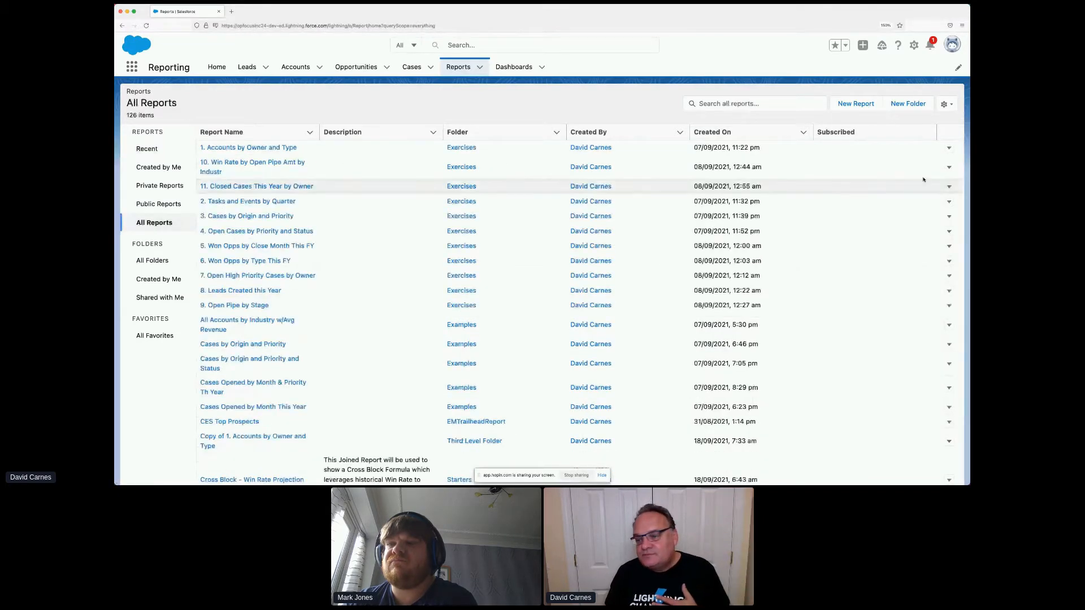
click(949, 149)
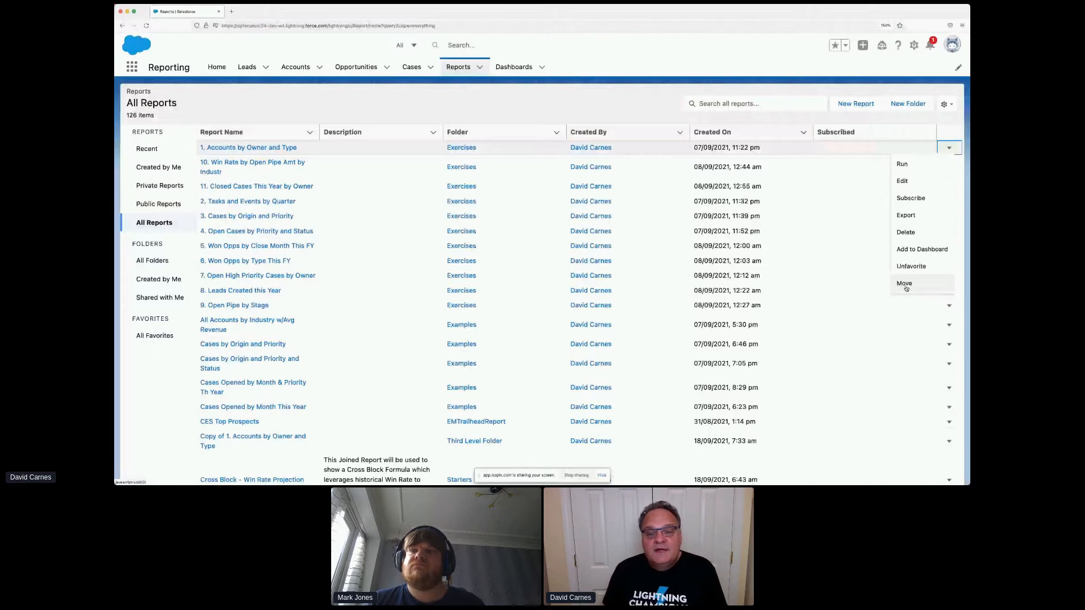
click(592, 114)
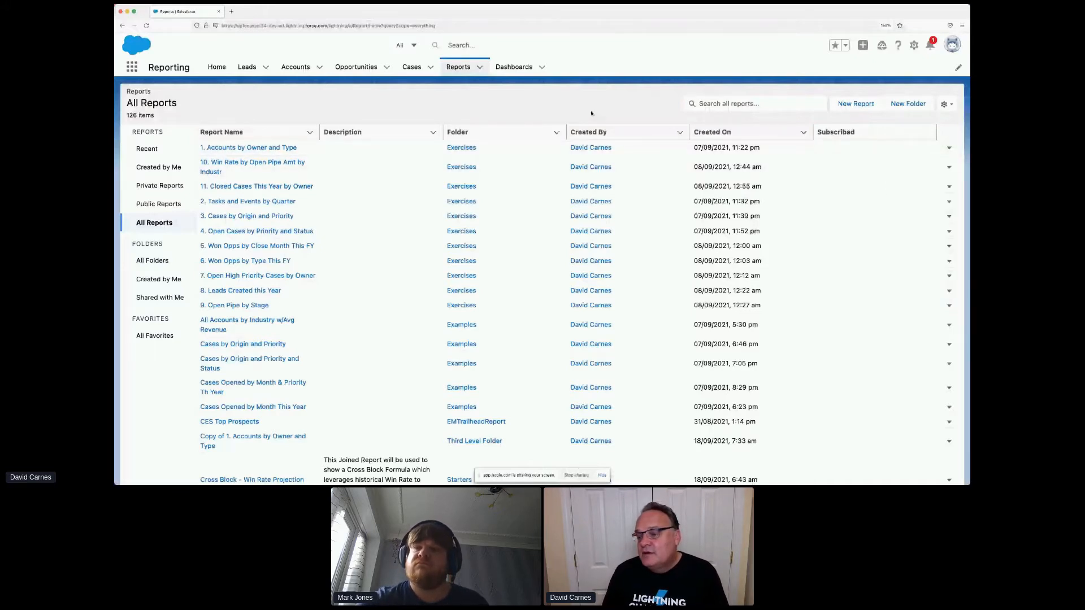
Add Report Last Run Date to the visible fields of the reports list and reset the column widths.
click(946, 104)
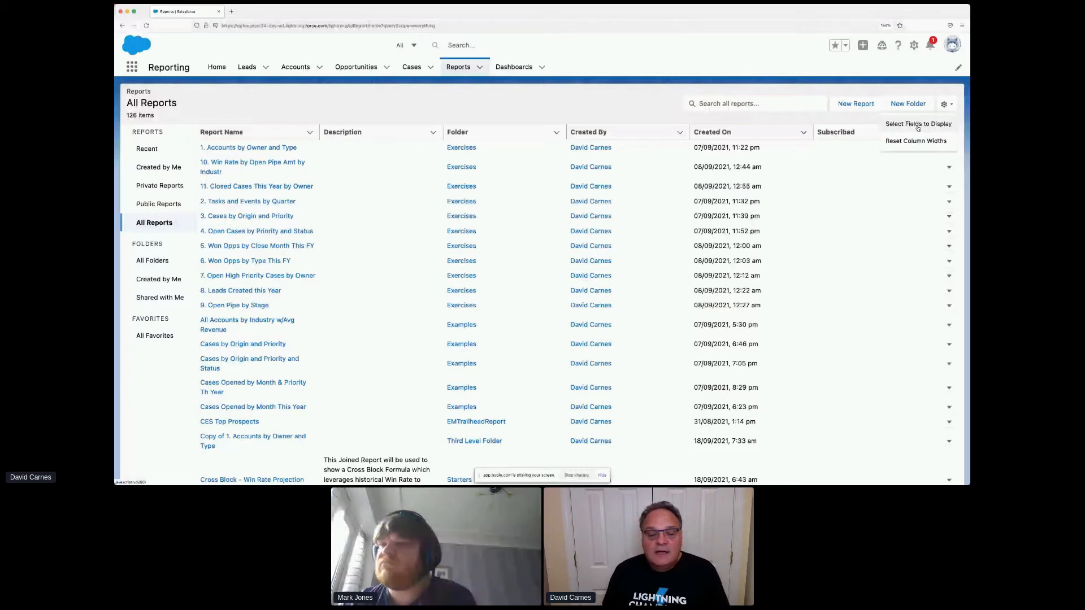
click(919, 124)
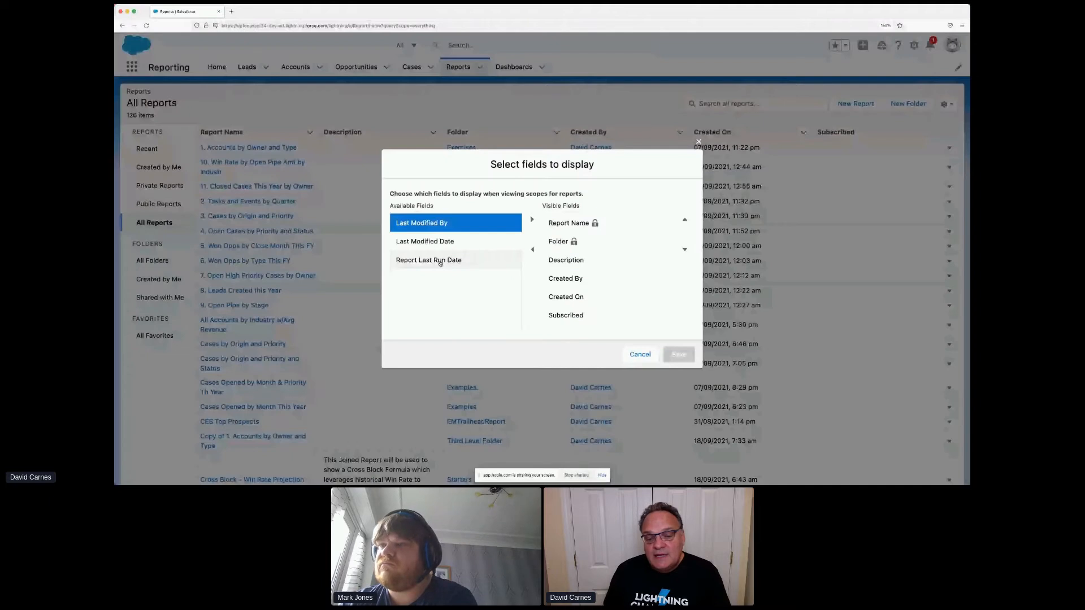
click(440, 263)
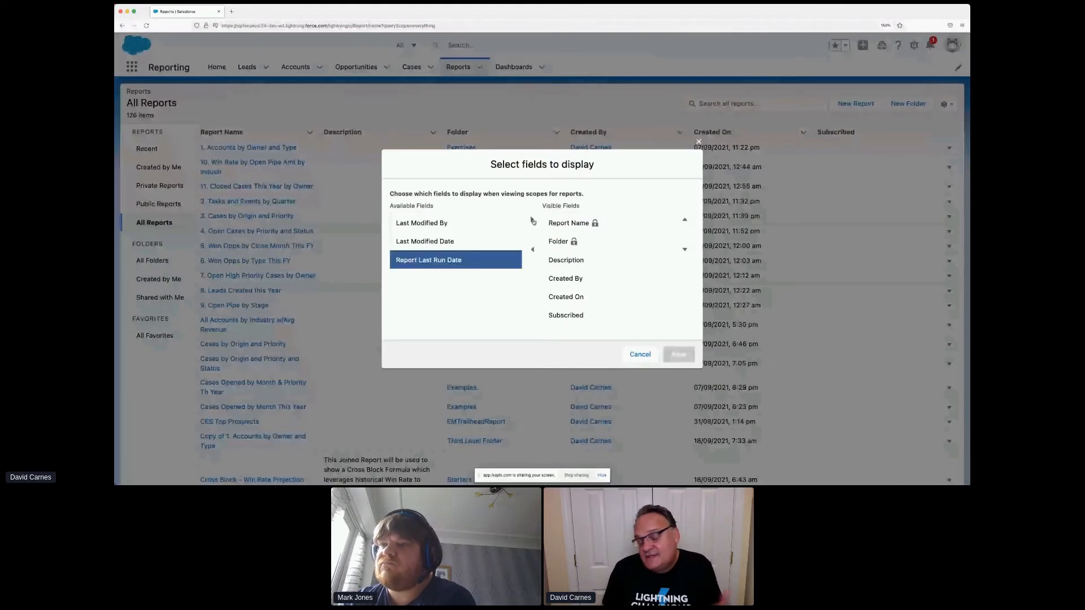
click(532, 220)
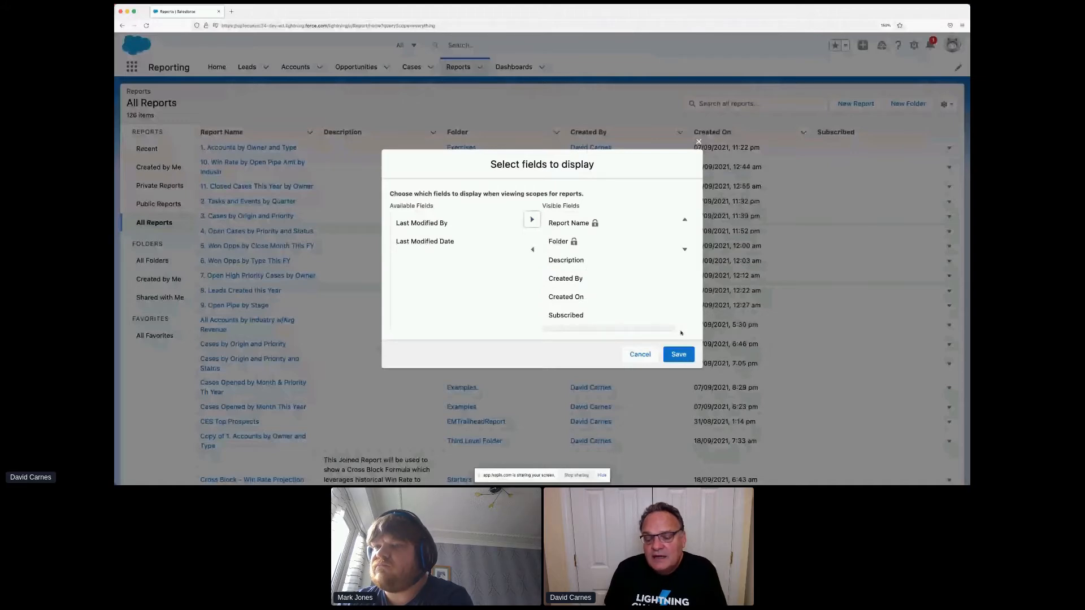
click(679, 354)
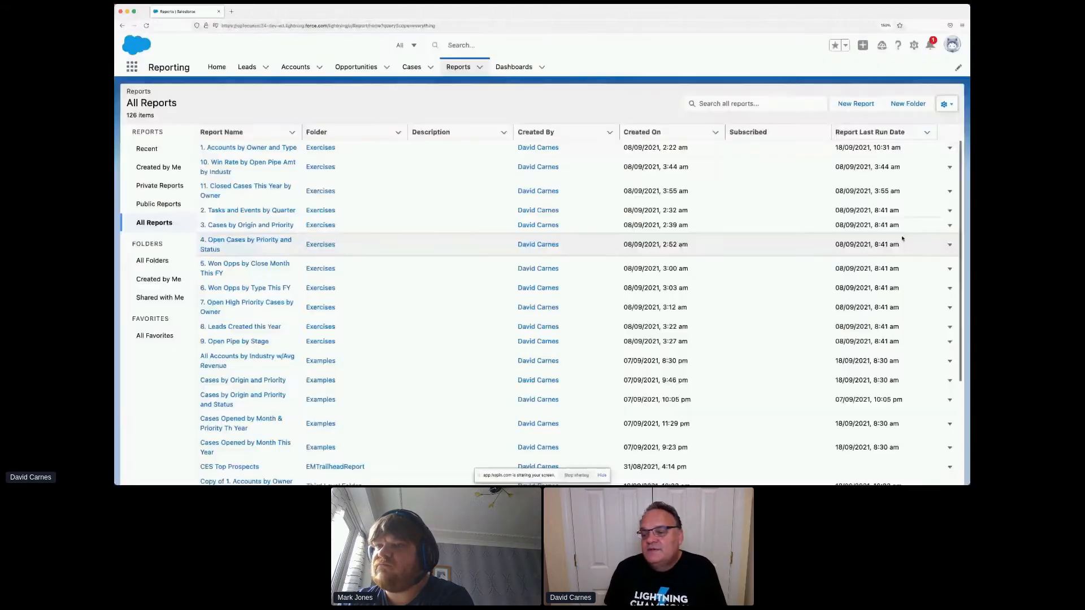
click(946, 104)
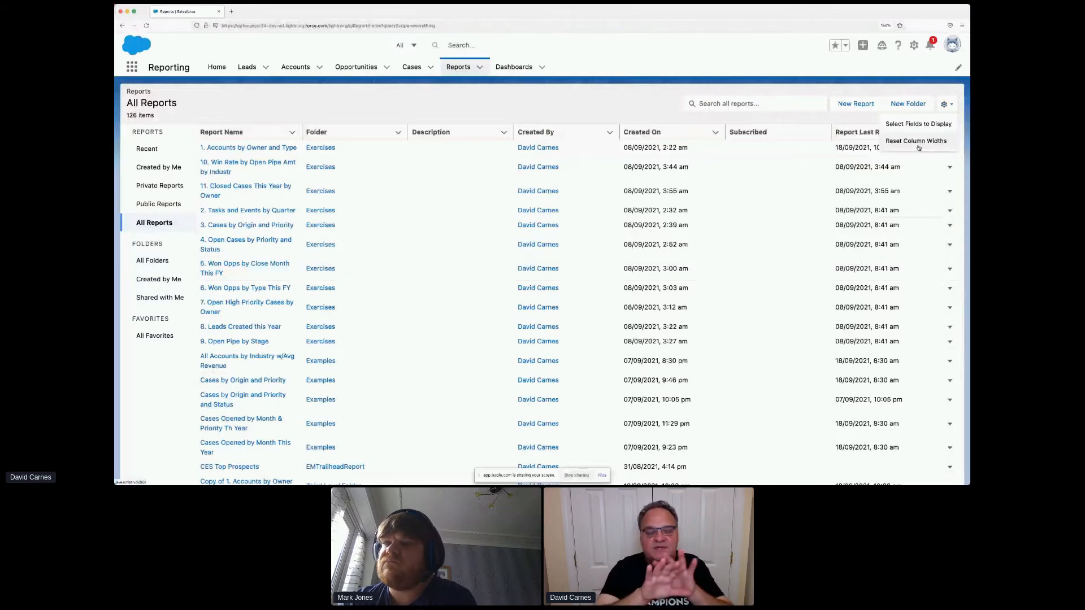
click(917, 142)
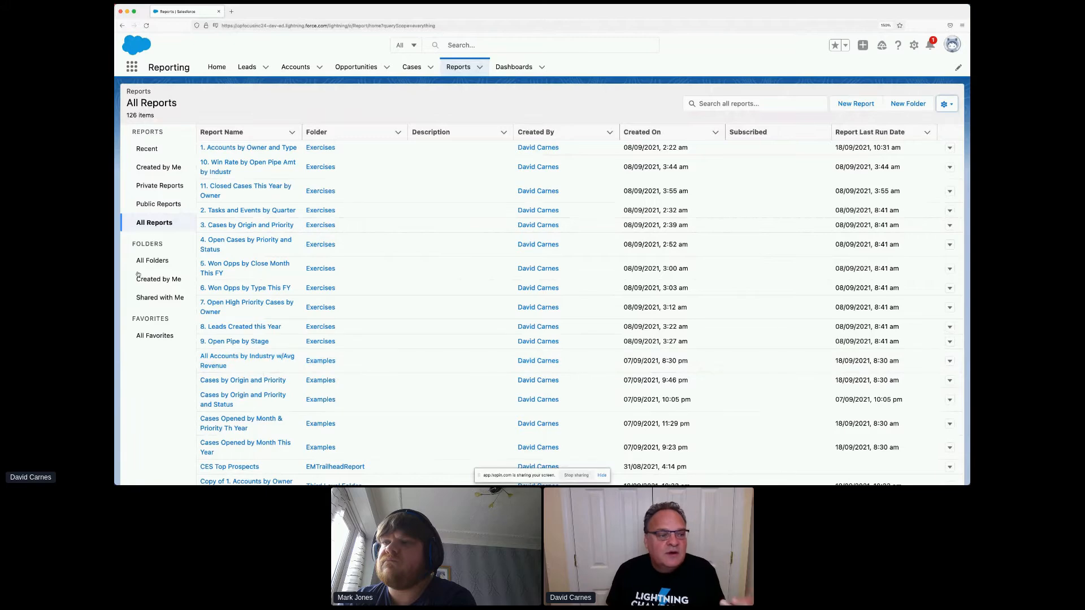
Check the Report Last Run Date column in Recent and All Reports and switch to Google Chrome.
click(147, 149)
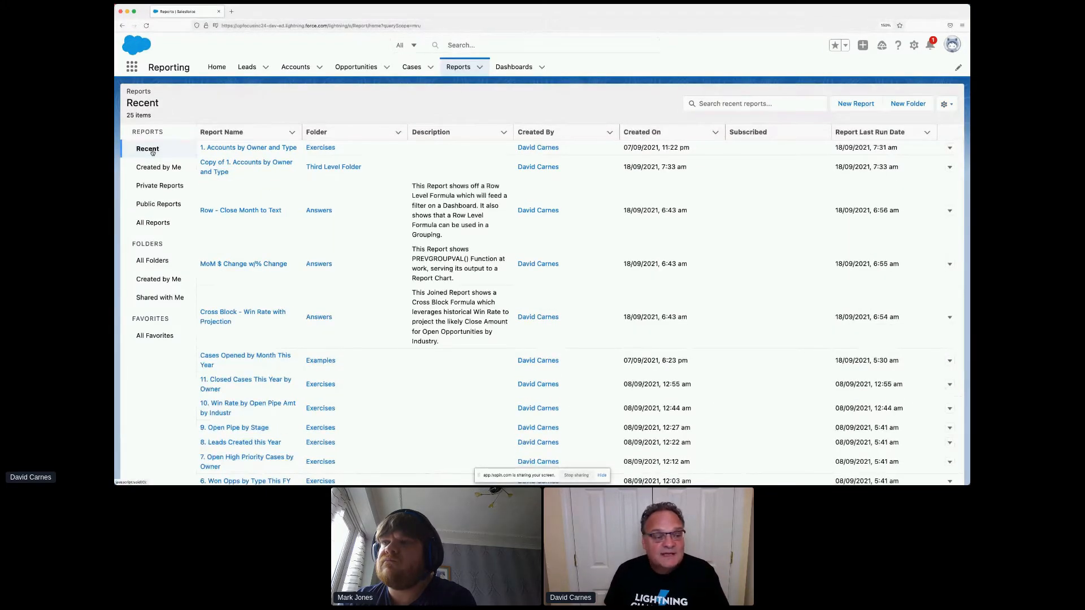
click(155, 223)
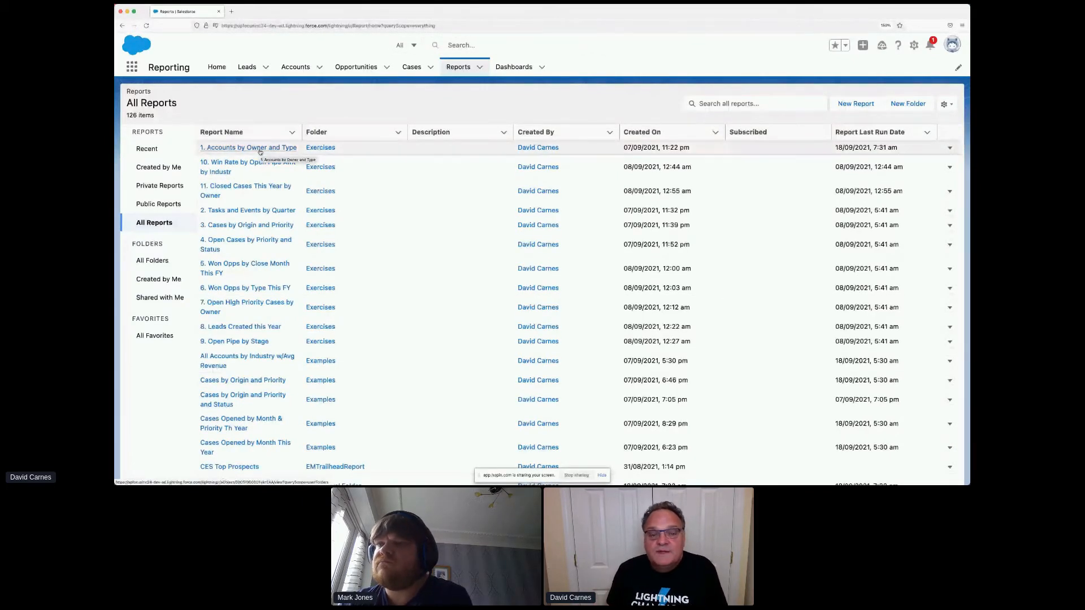
key(super+Tab)
key(super+Tab)
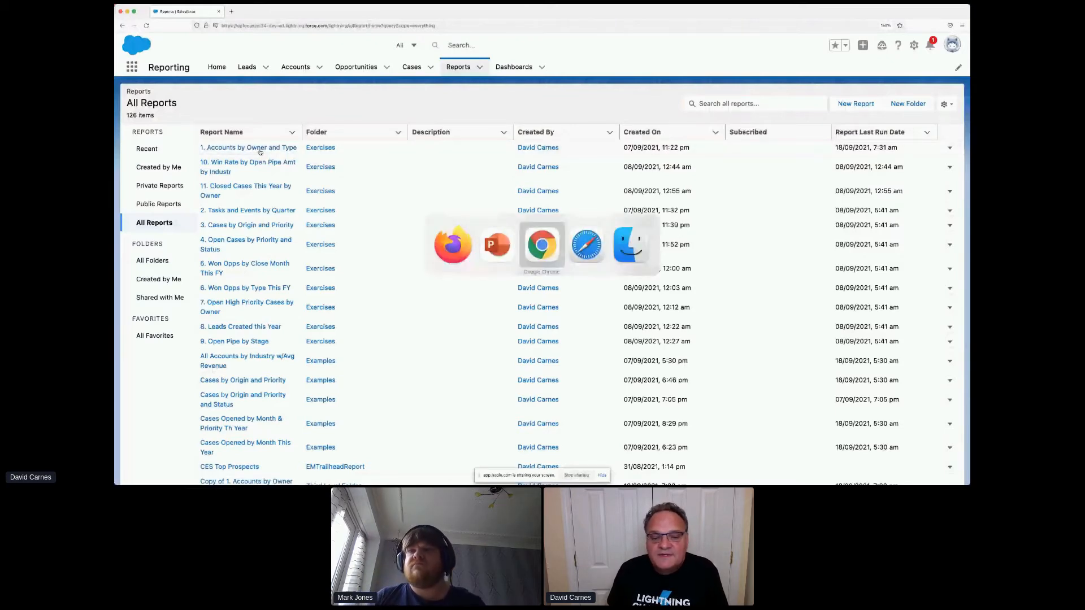
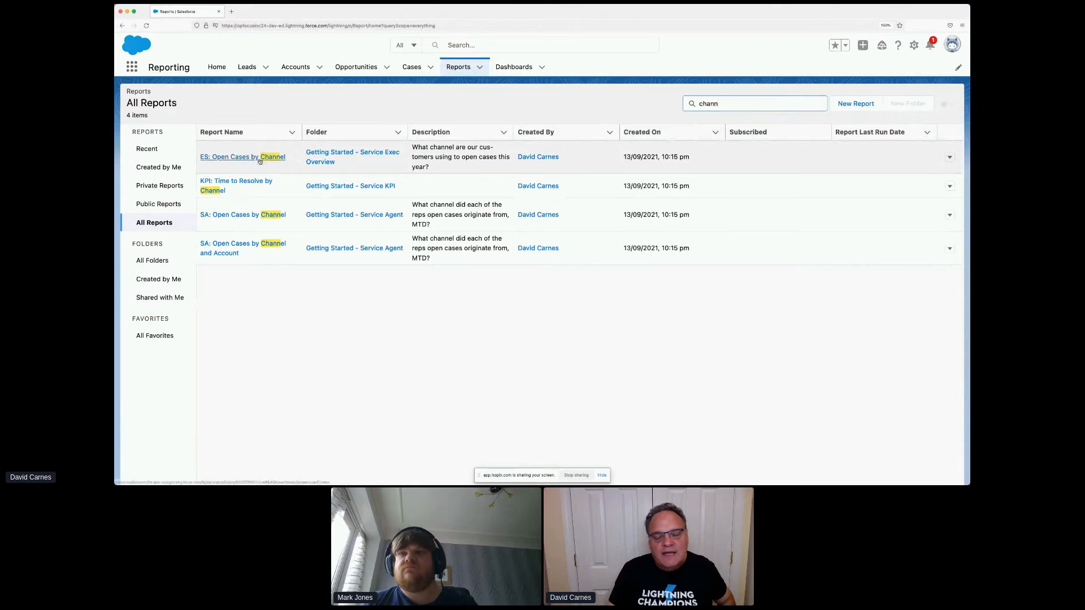
Open the report "ES: Open Cases by Channel" from the "chann" search in All Reports and check its filters and additional actions.
click(950, 158)
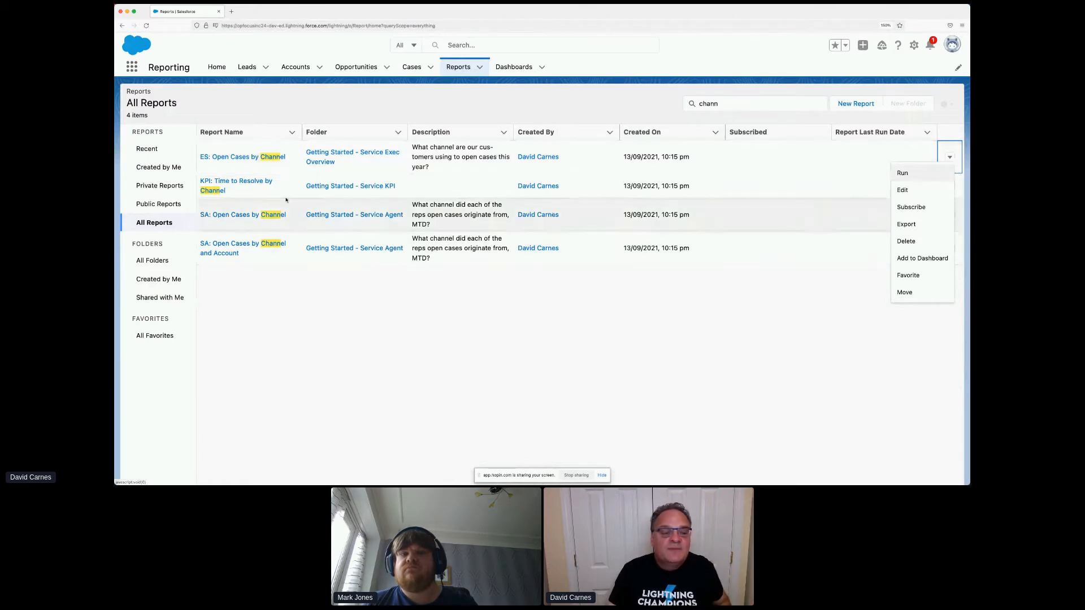
click(265, 158)
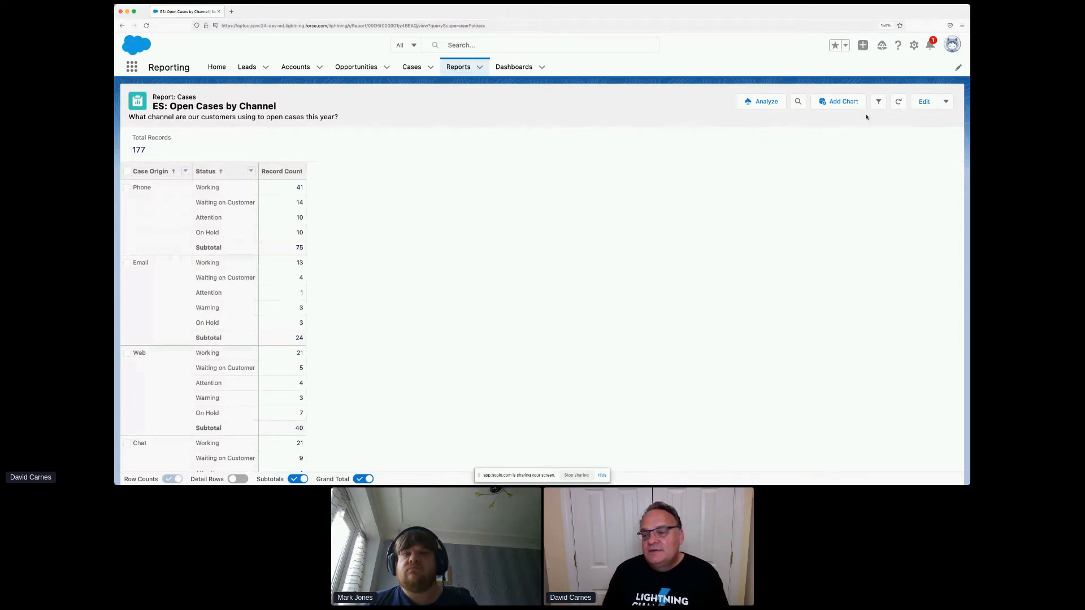
click(879, 103)
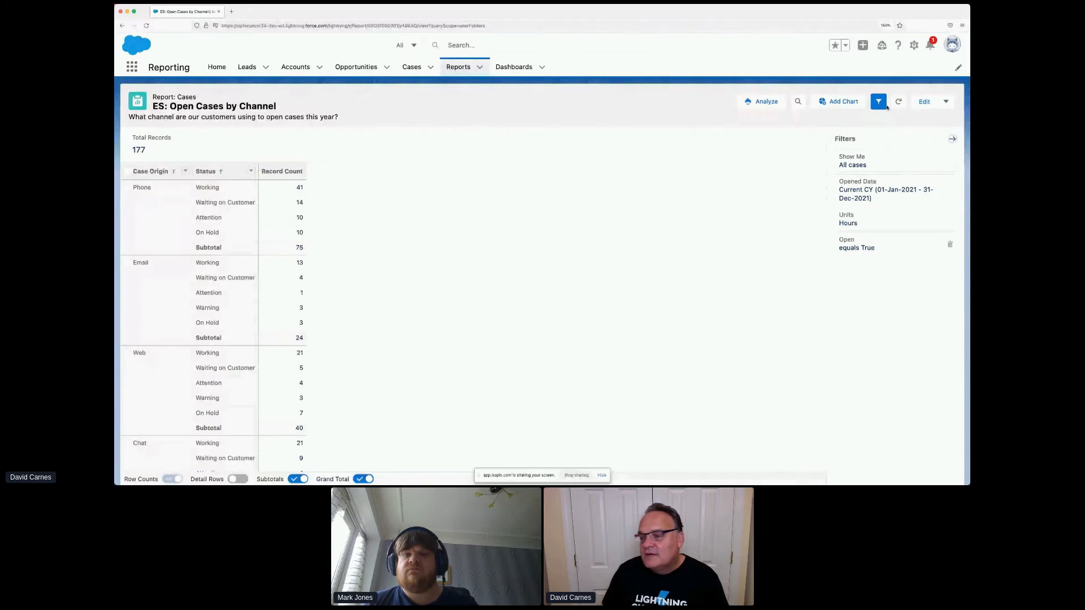
click(883, 106)
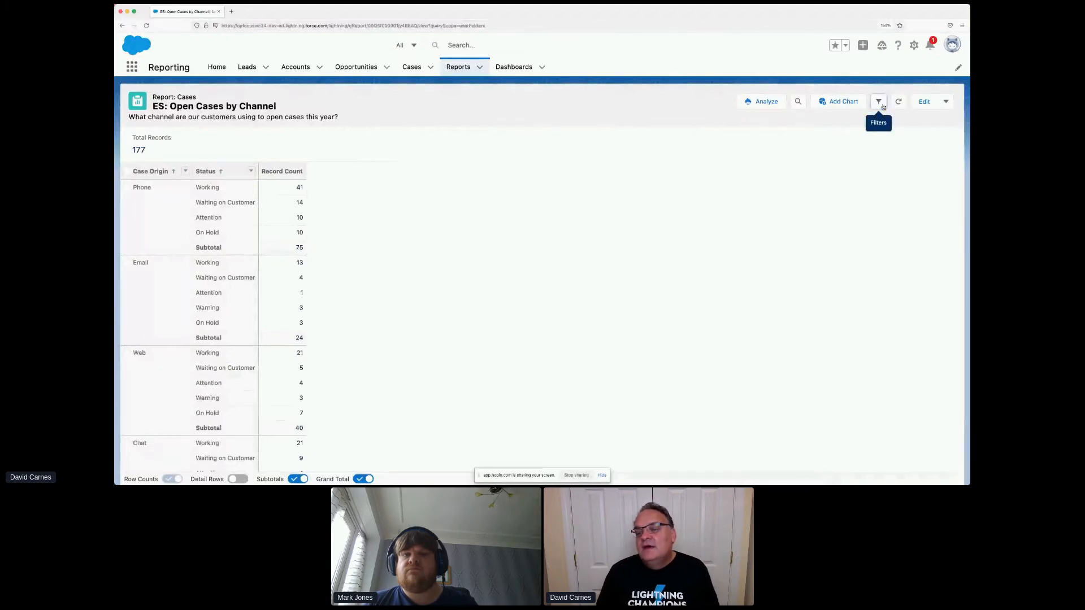
click(946, 103)
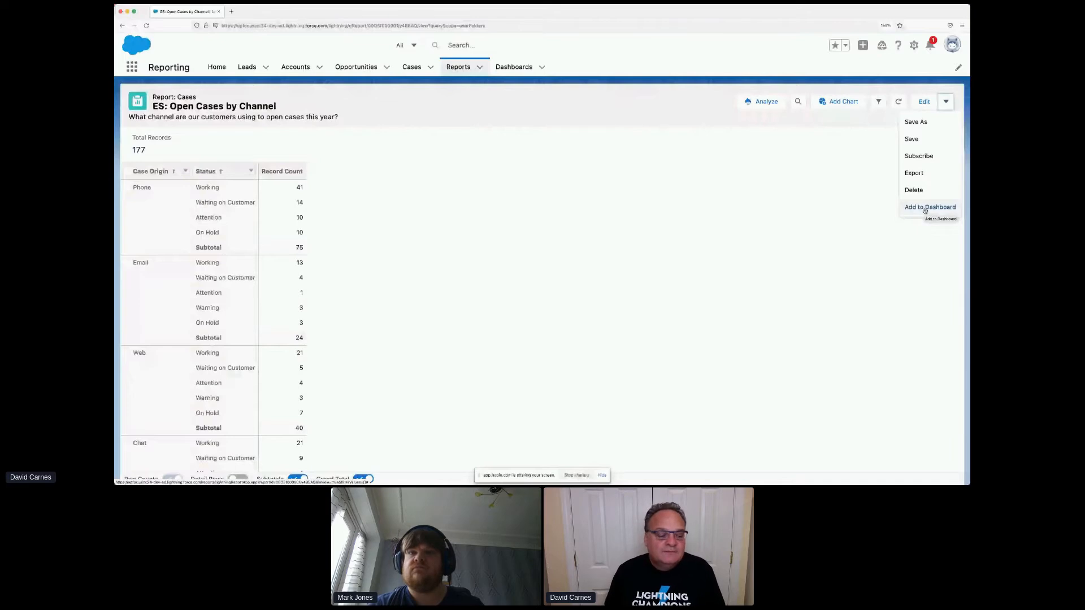
click(754, 124)
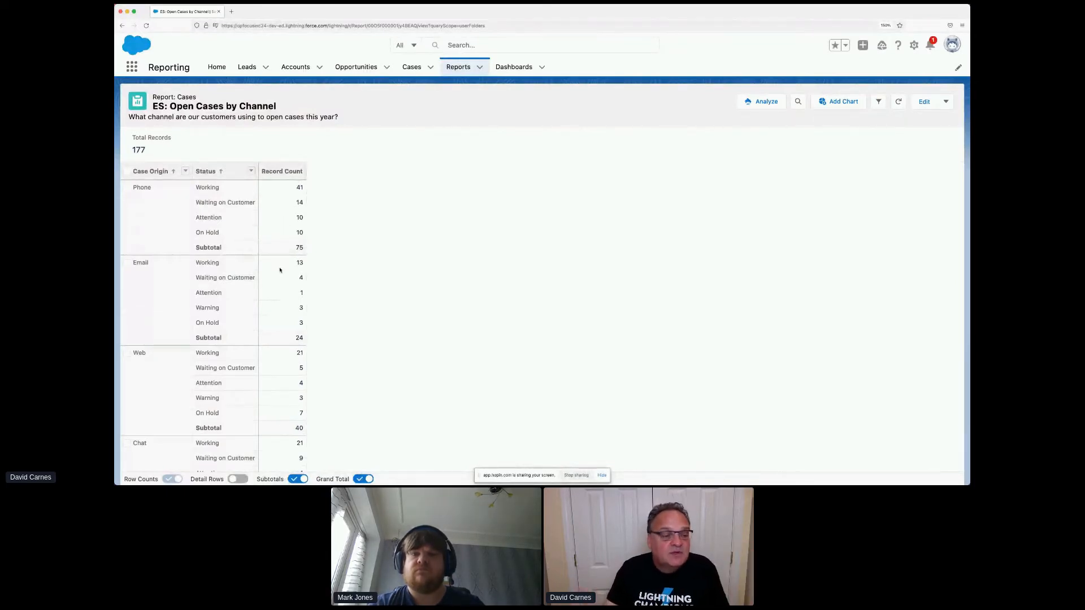
Show the report's detail rows and check the column options available for Account Name.
click(238, 479)
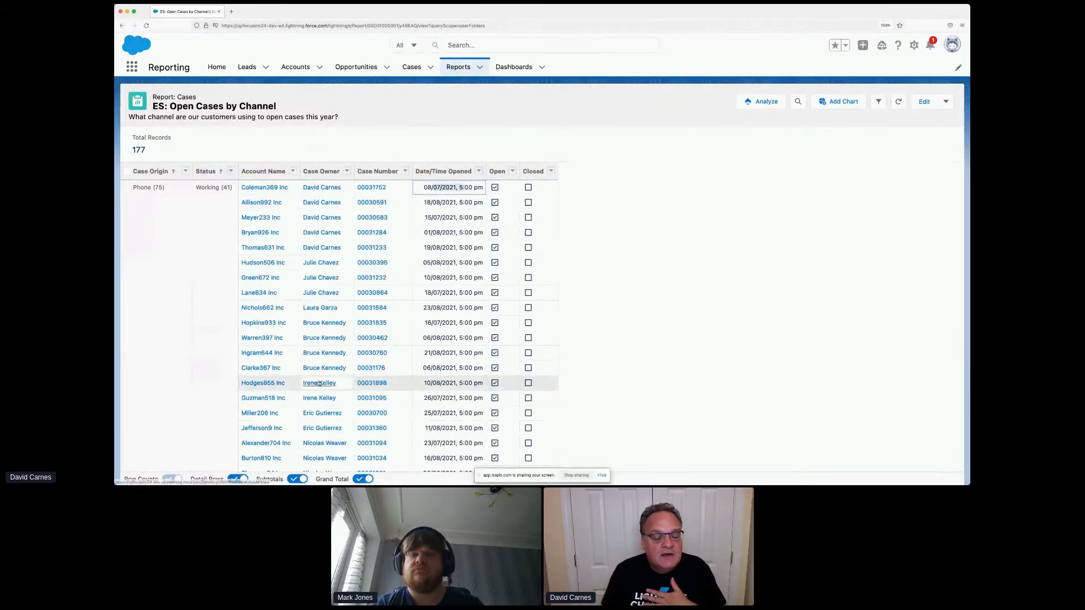
scroll(321, 421, down, 1)
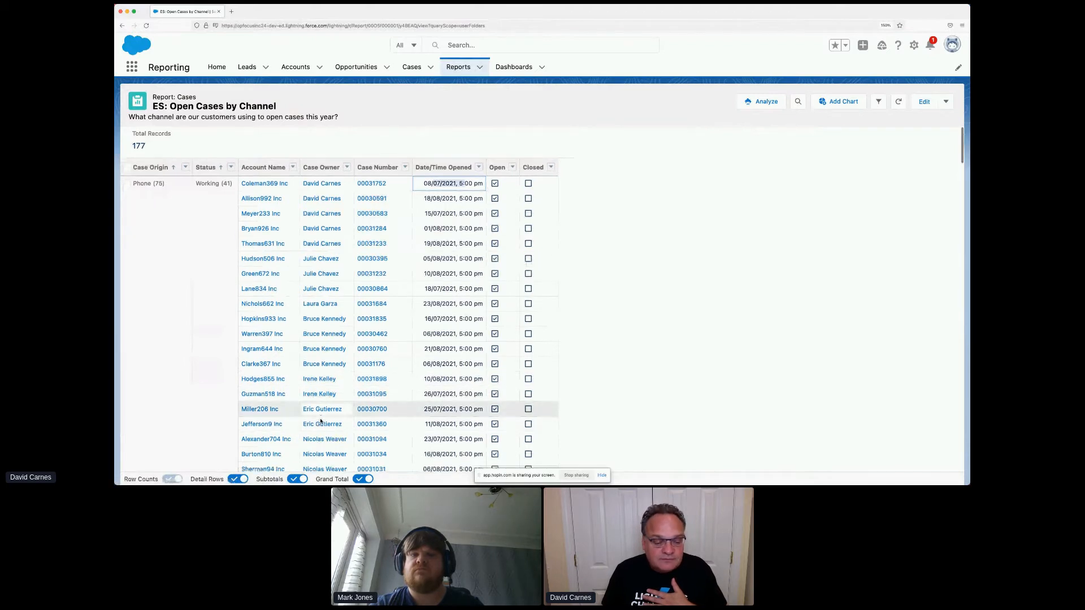
scroll(320, 421, down, 5)
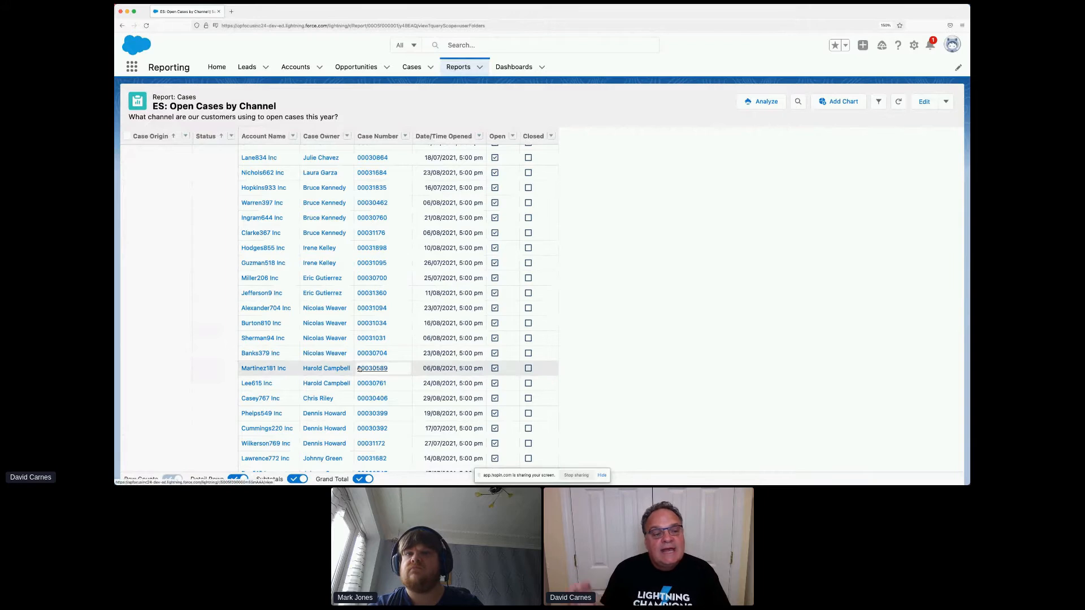
click(294, 137)
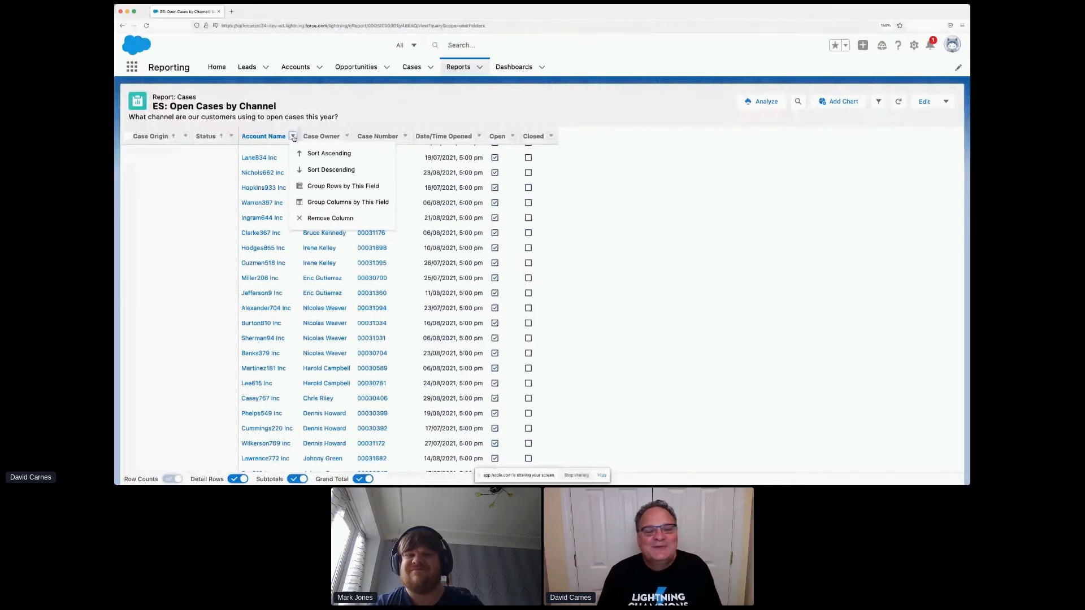
click(386, 115)
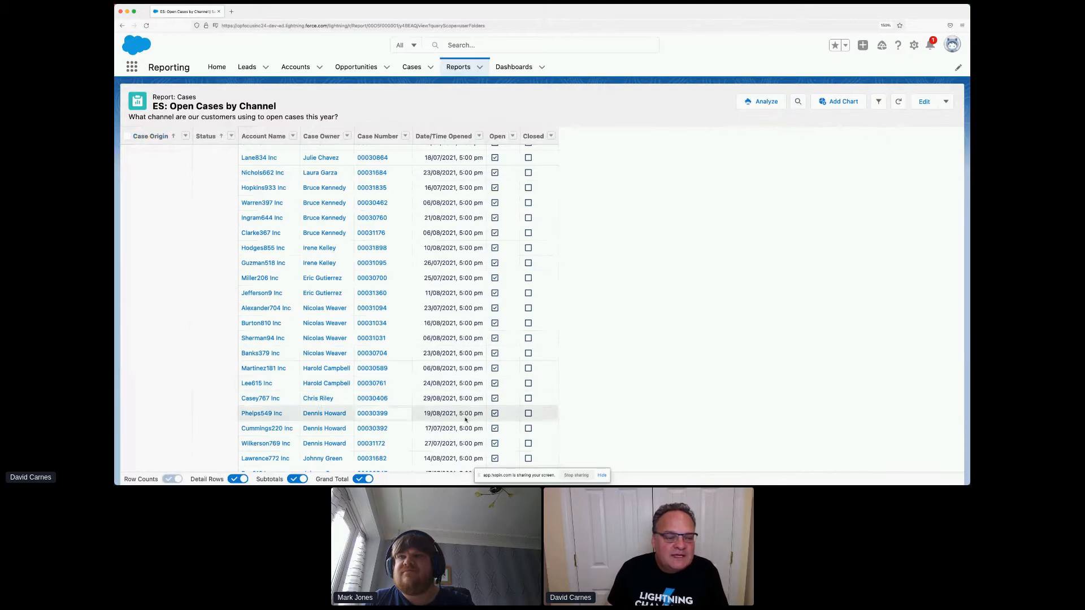
Search the report results for a case owner's first name and for "30".
click(798, 101)
text(julie)
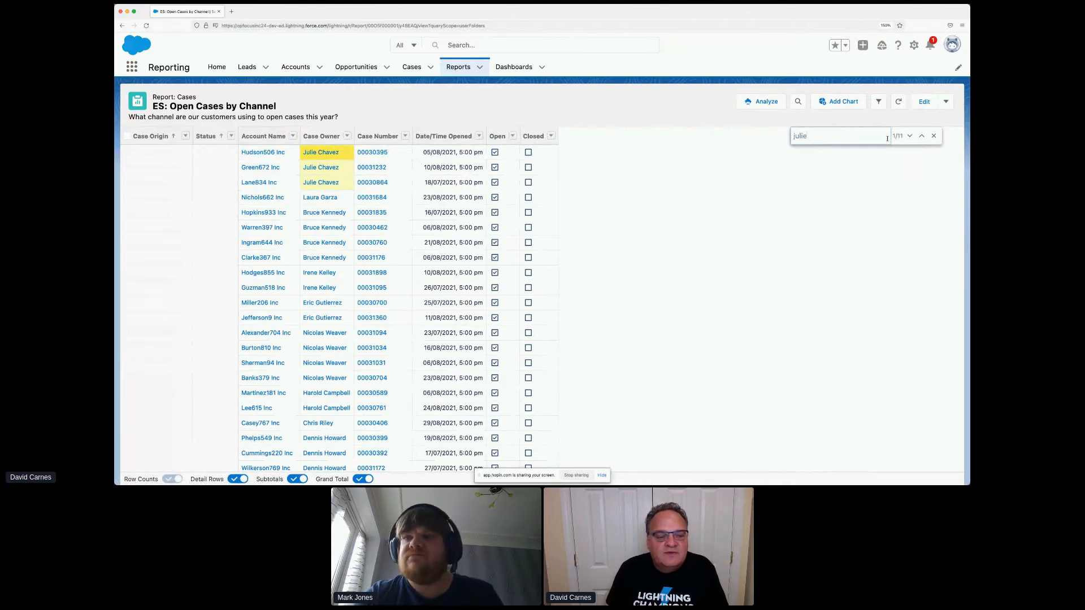
drag(843, 136, 763, 130)
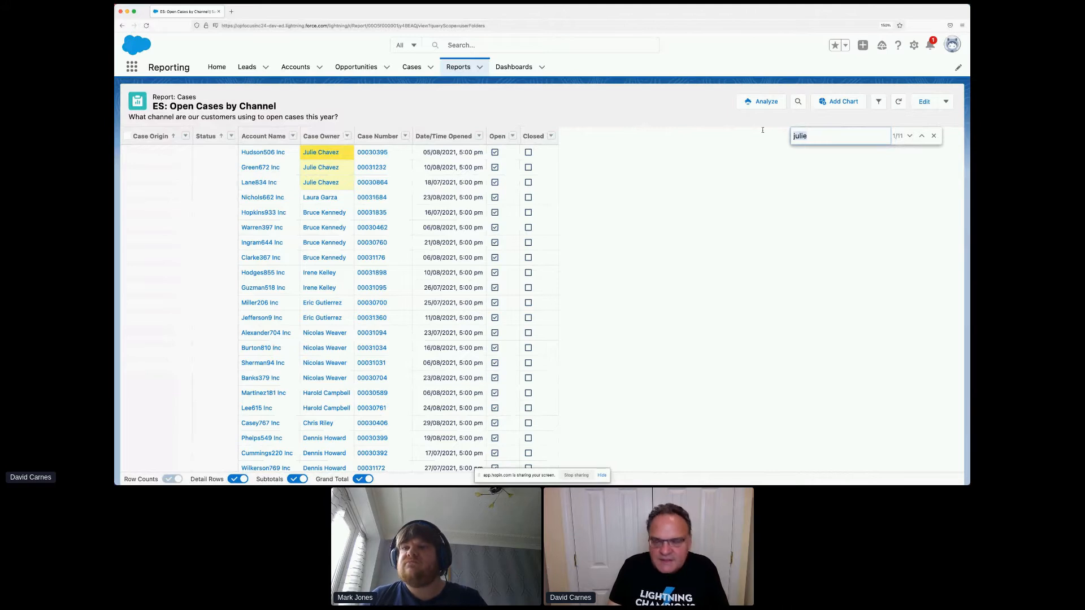
text(30)
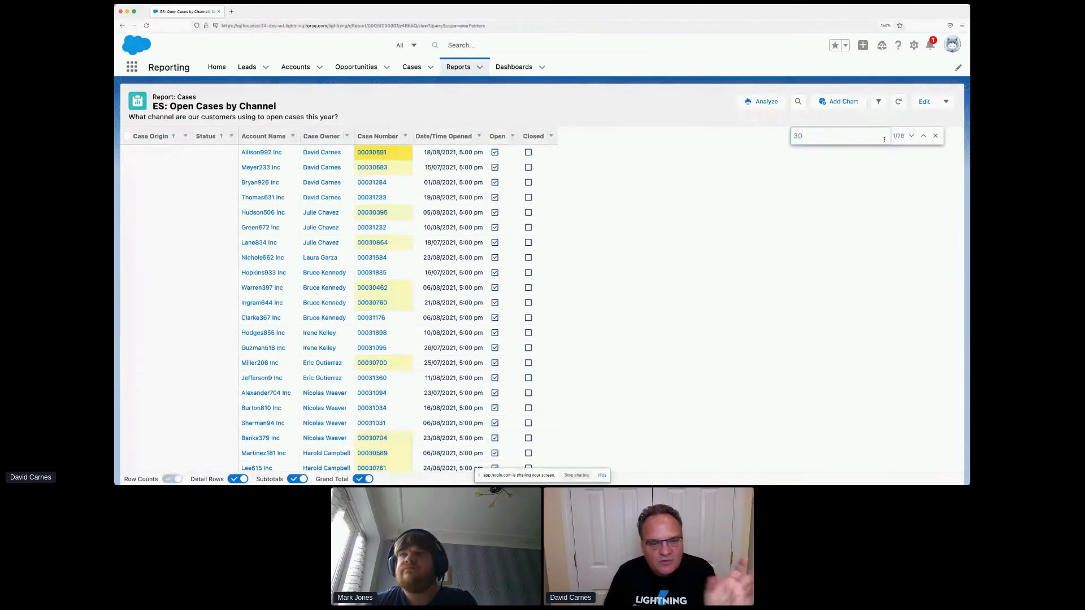
Search the report results for the case owner's first name again, step through several matches and close the search.
key(super+a)
text(juil)
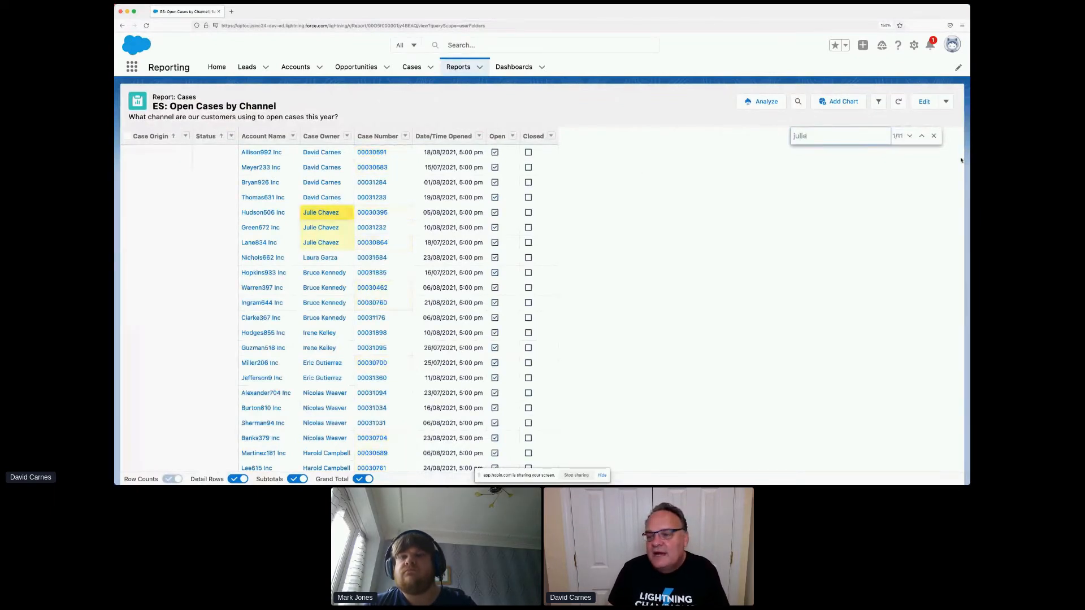
click(910, 137)
click(909, 136)
click(910, 136)
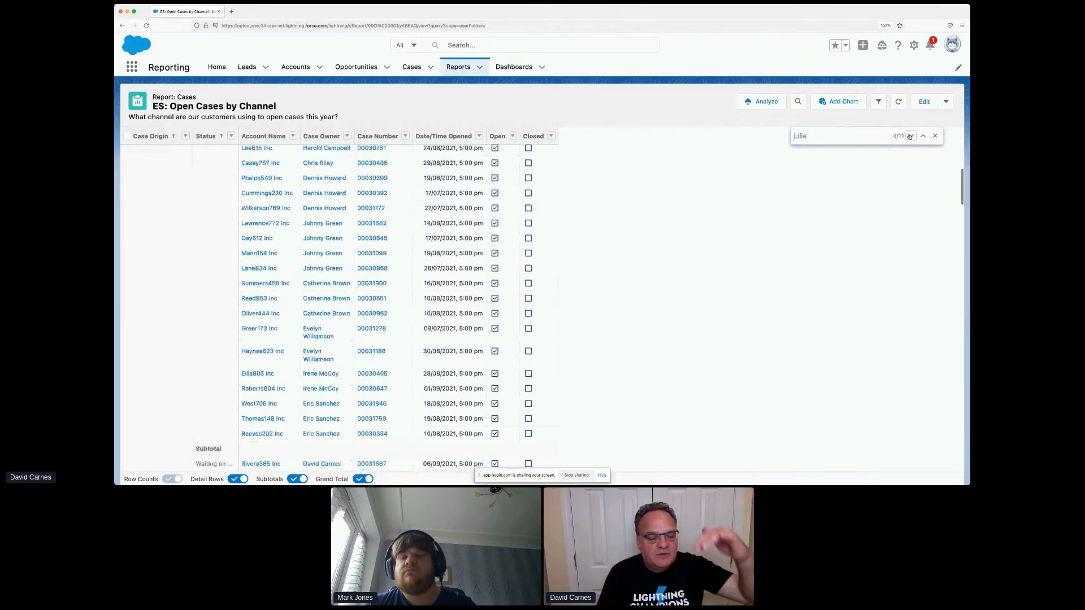
click(910, 136)
click(909, 136)
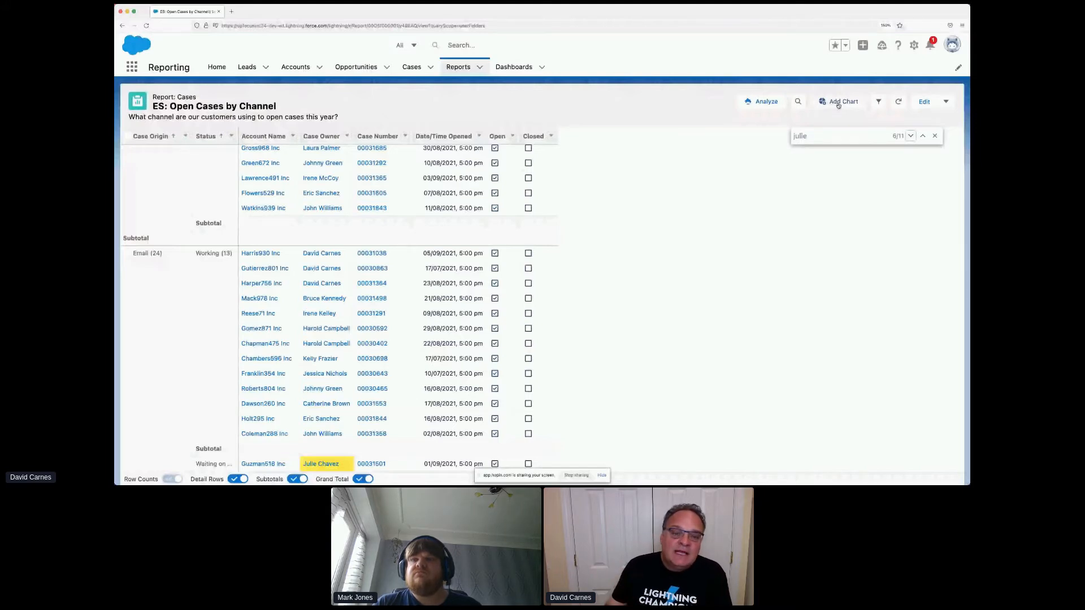
key(Escape)
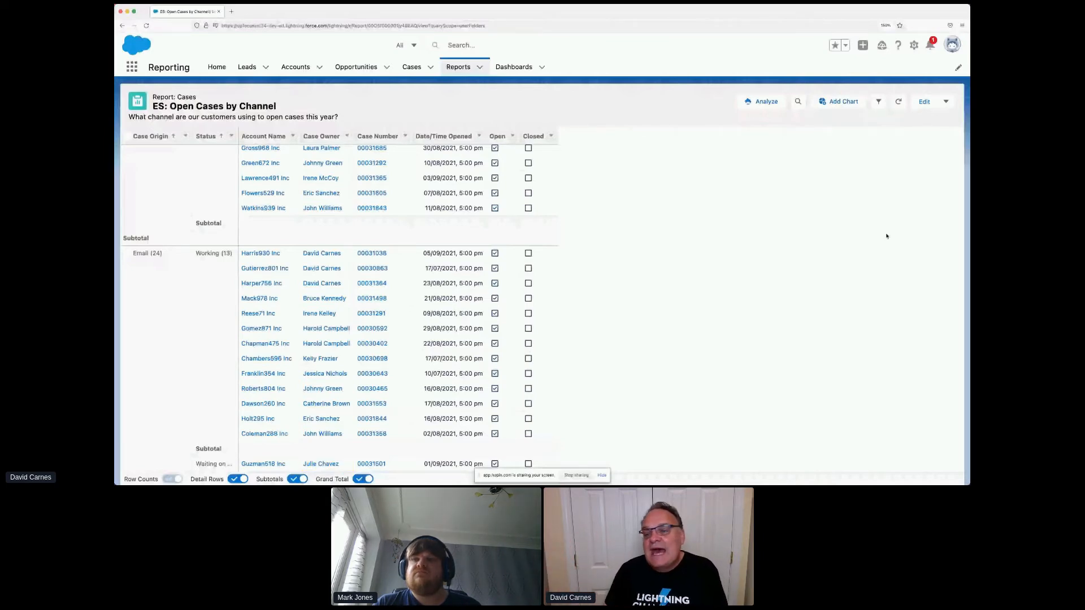
Add a chart to the report and inspect the details of its Phone bar.
click(841, 102)
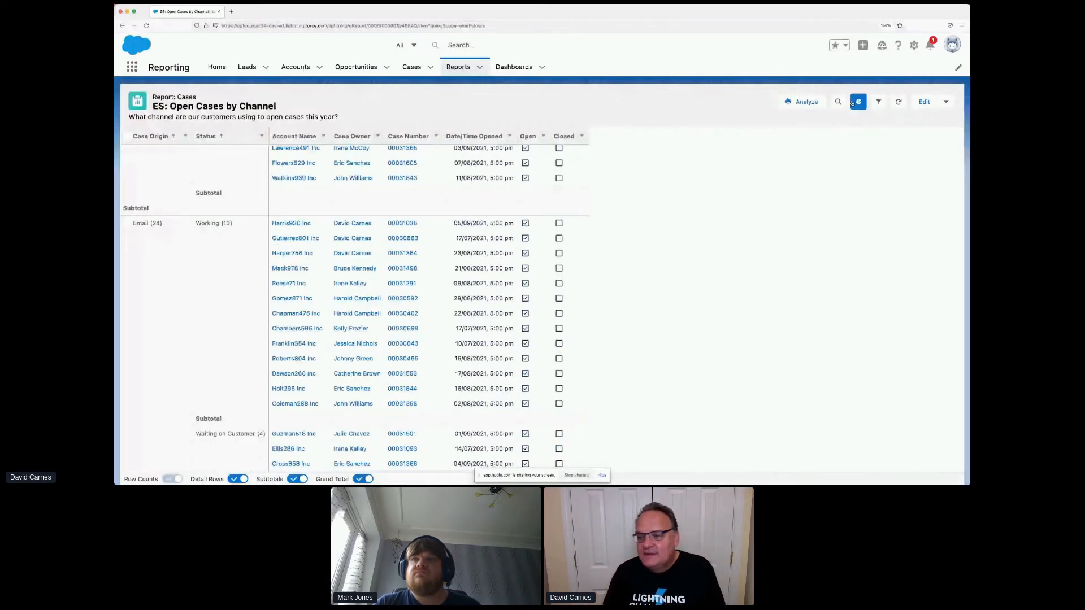
scroll(767, 286, down, 5)
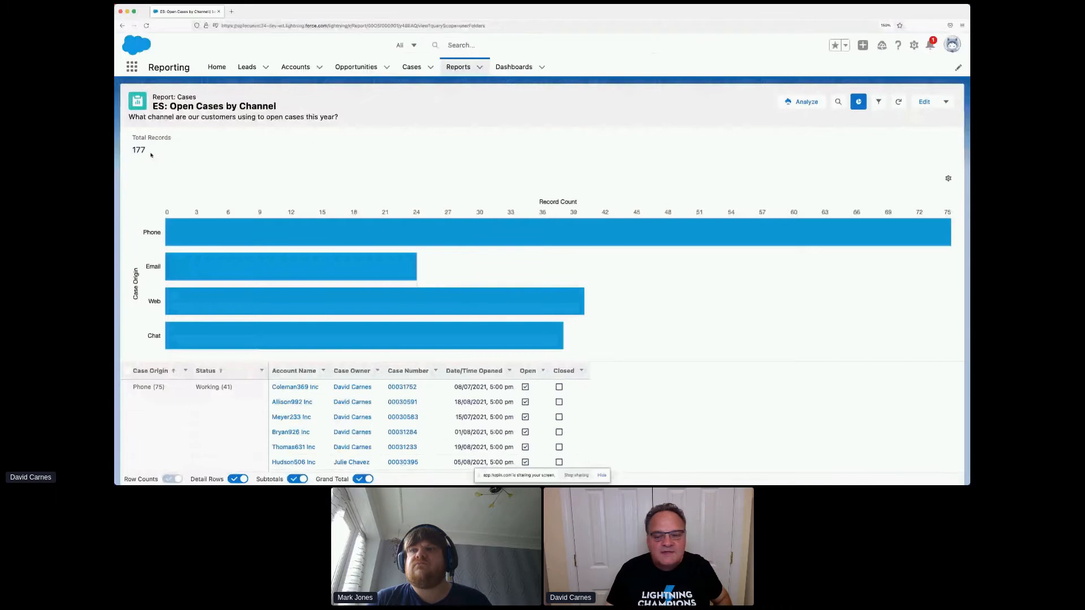
mouse_move(364, 236)
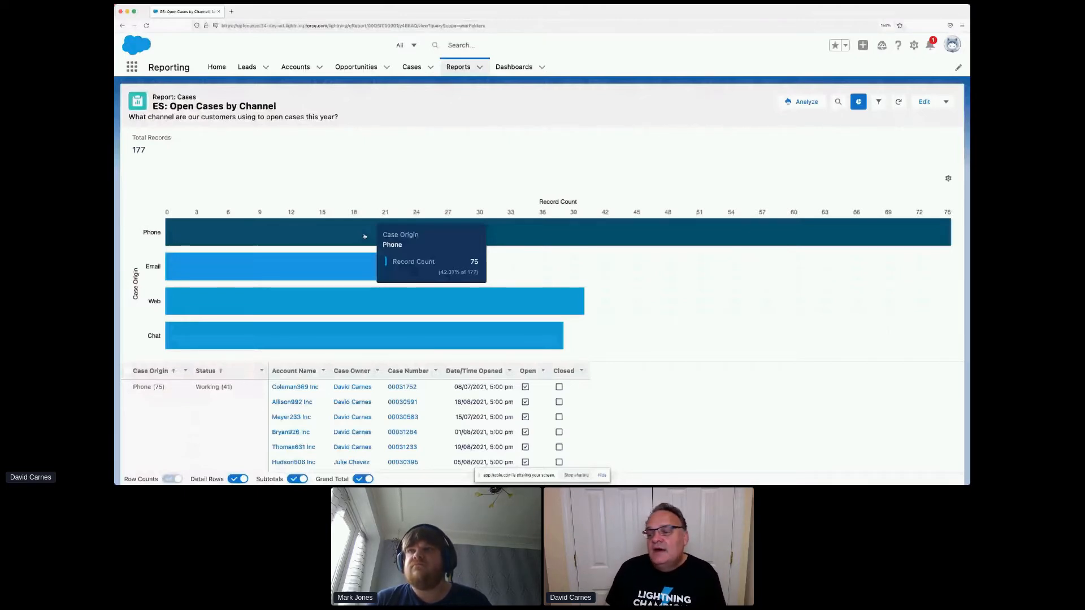
Set the chart's title to "Open Cases by Channel".
click(949, 179)
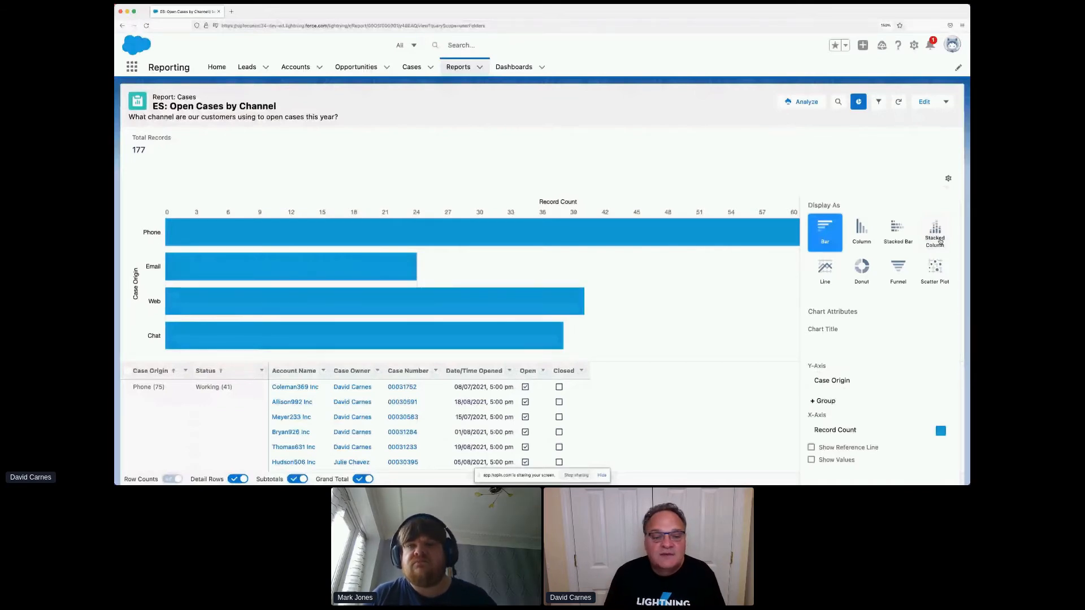
click(836, 345)
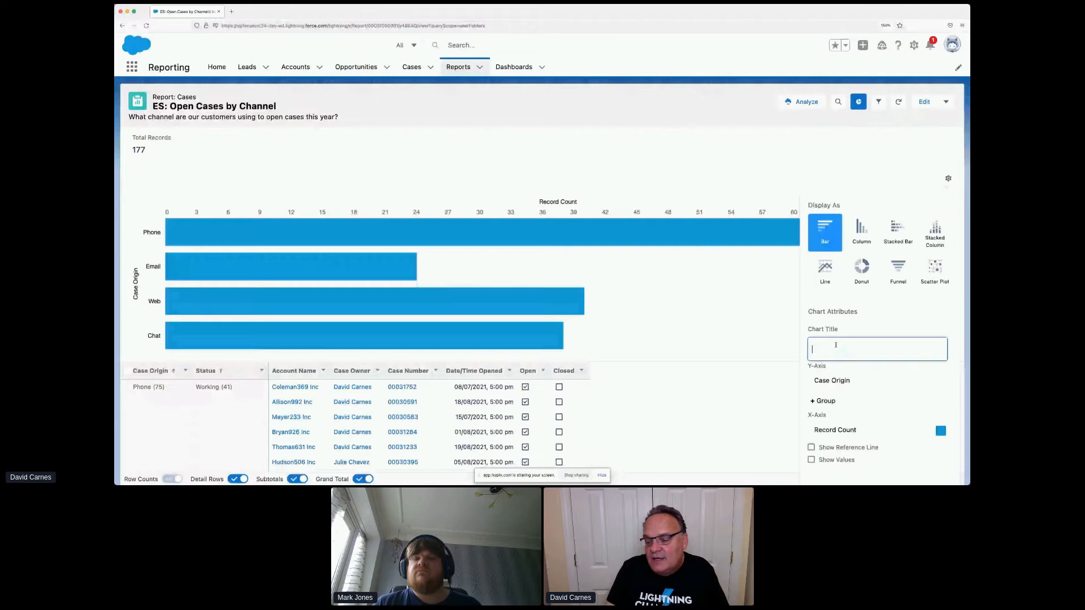
text(Open Cases by Cha)
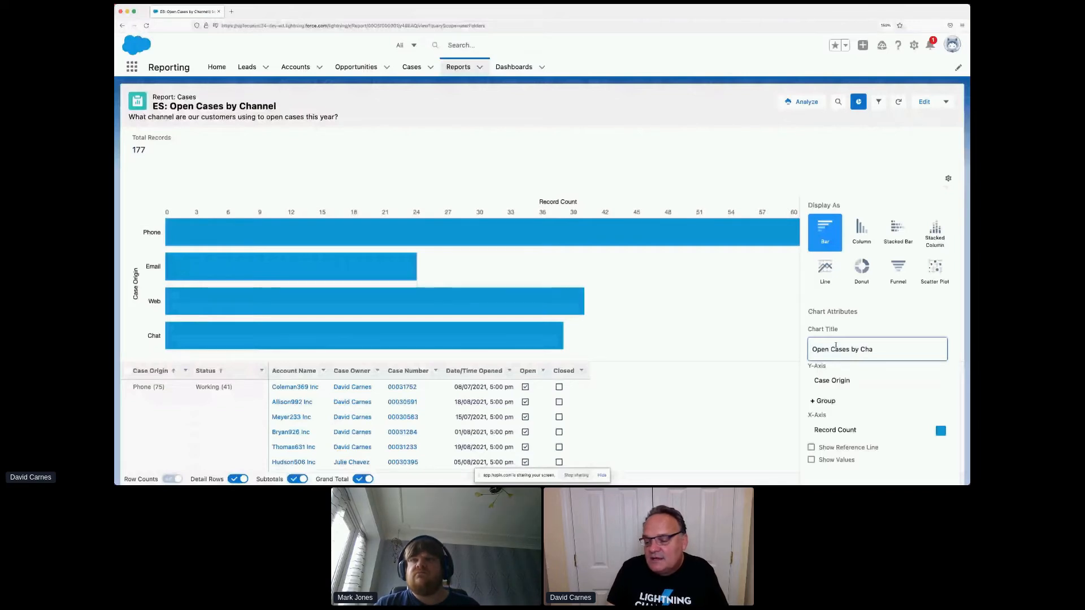
text(nnel)
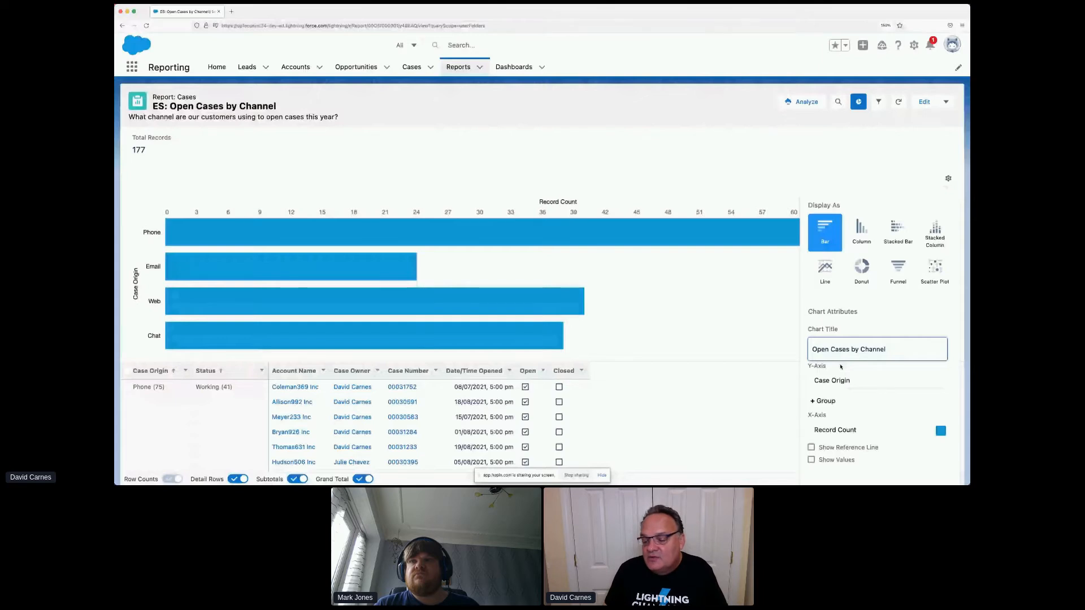
scroll(846, 384, down, 1)
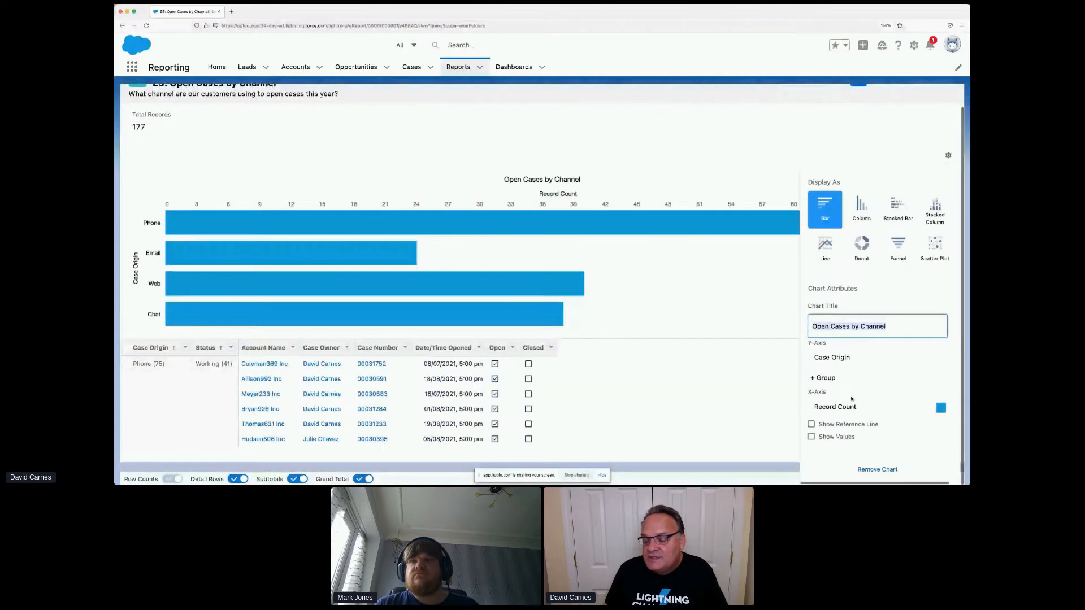
Show a reference line on the chart at the value 30.
click(837, 425)
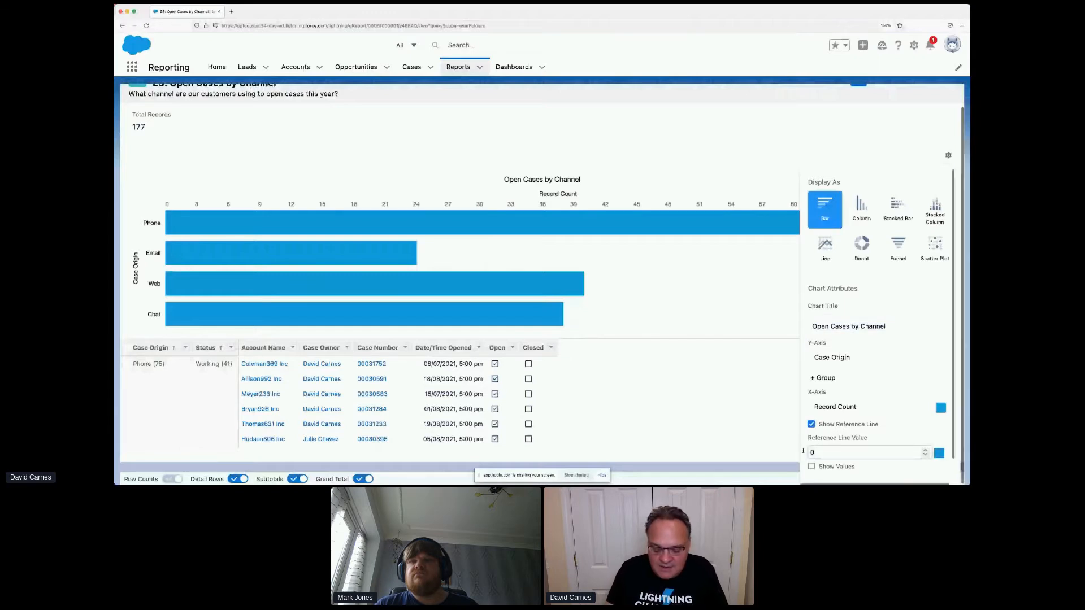
click(803, 452)
text(3)
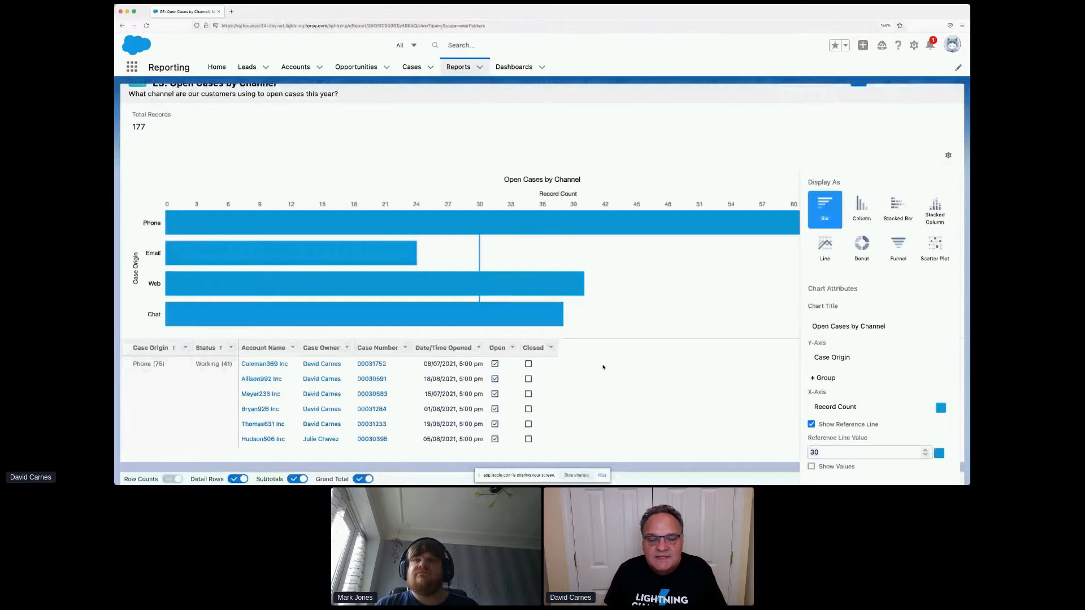
mouse_move(480, 223)
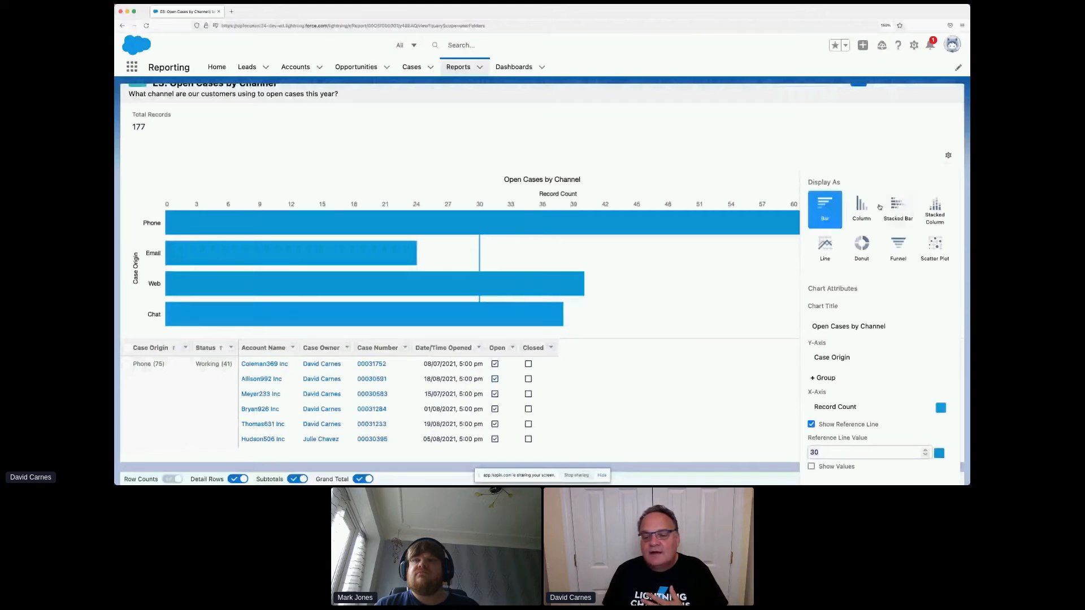
Display the chart as Column and remove the Status grouping from its X-axis.
click(861, 209)
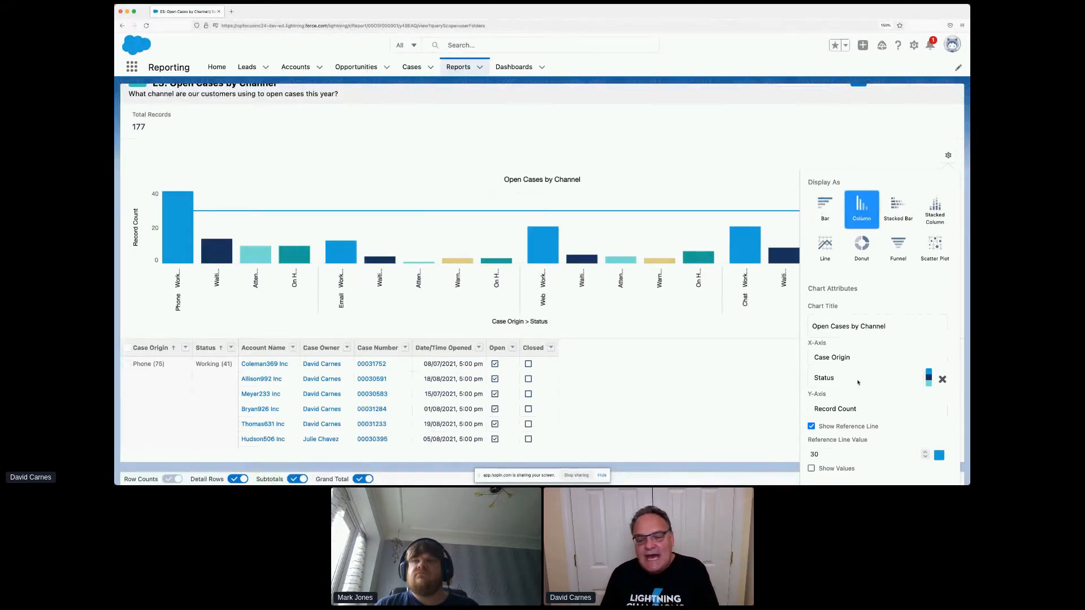
click(943, 380)
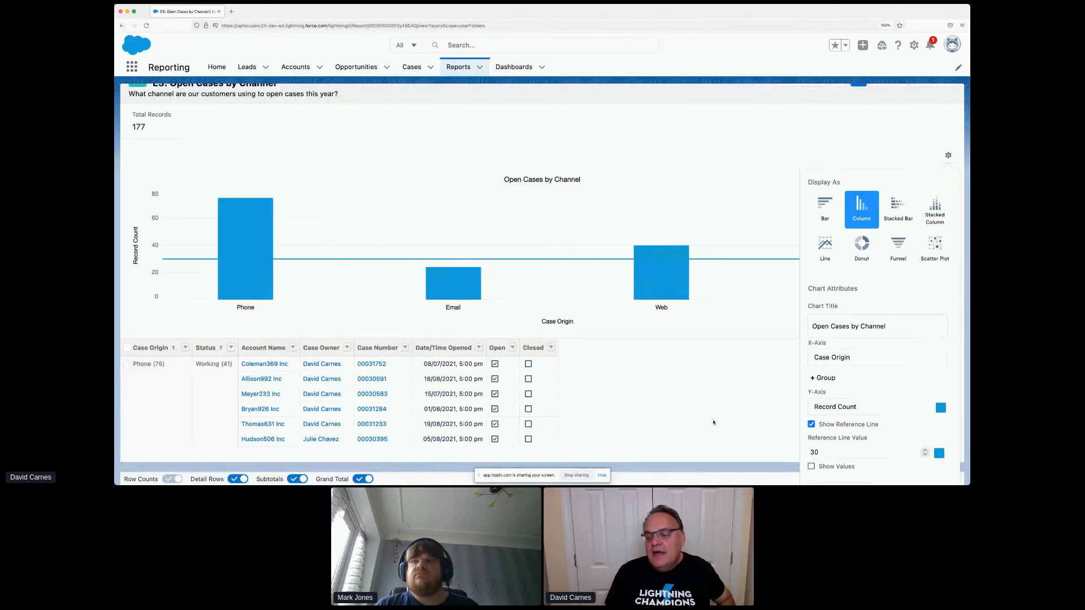
Colour the chart's reference line red, show the values on the columns and close the chart settings.
scroll(837, 394, down, 1)
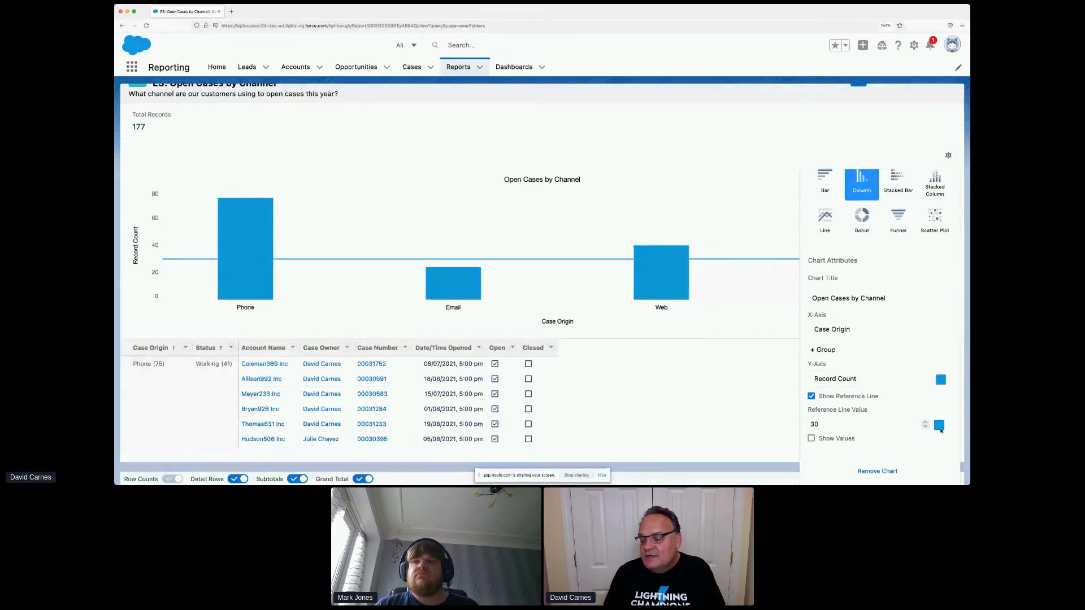
click(939, 426)
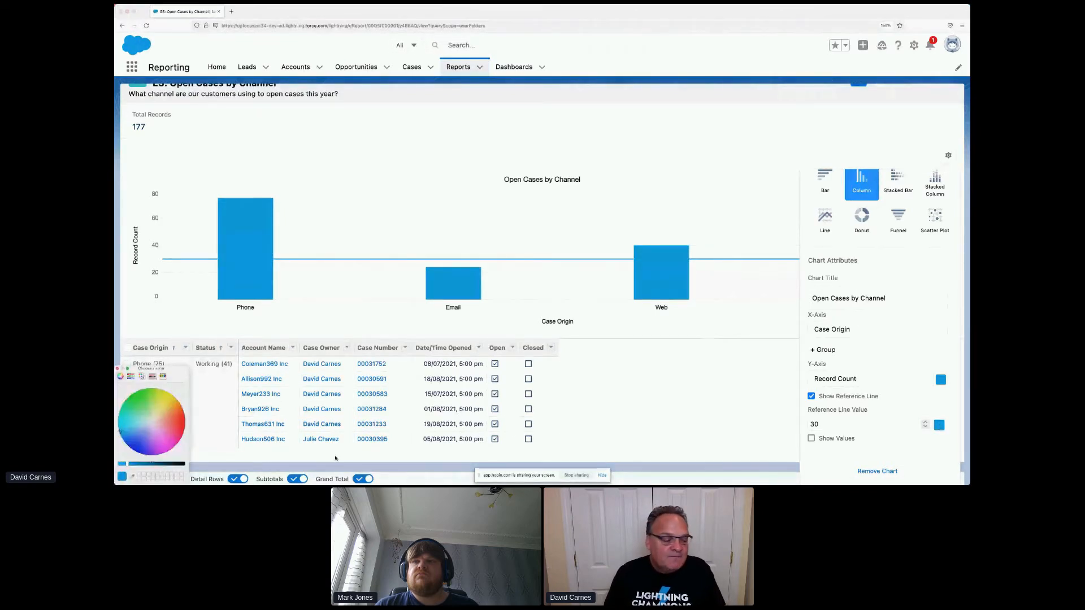
click(182, 423)
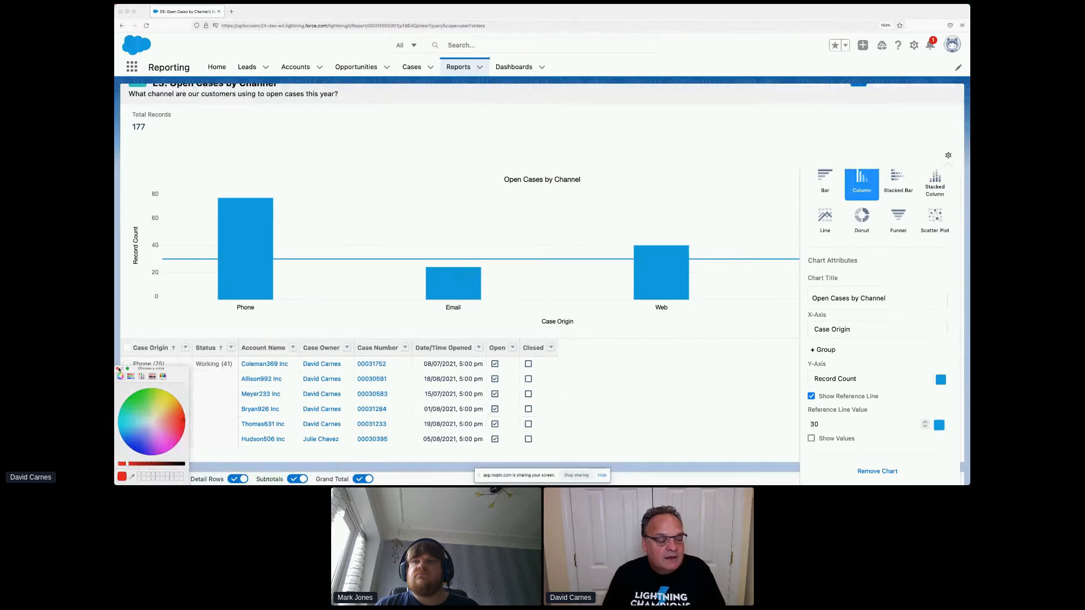
click(118, 369)
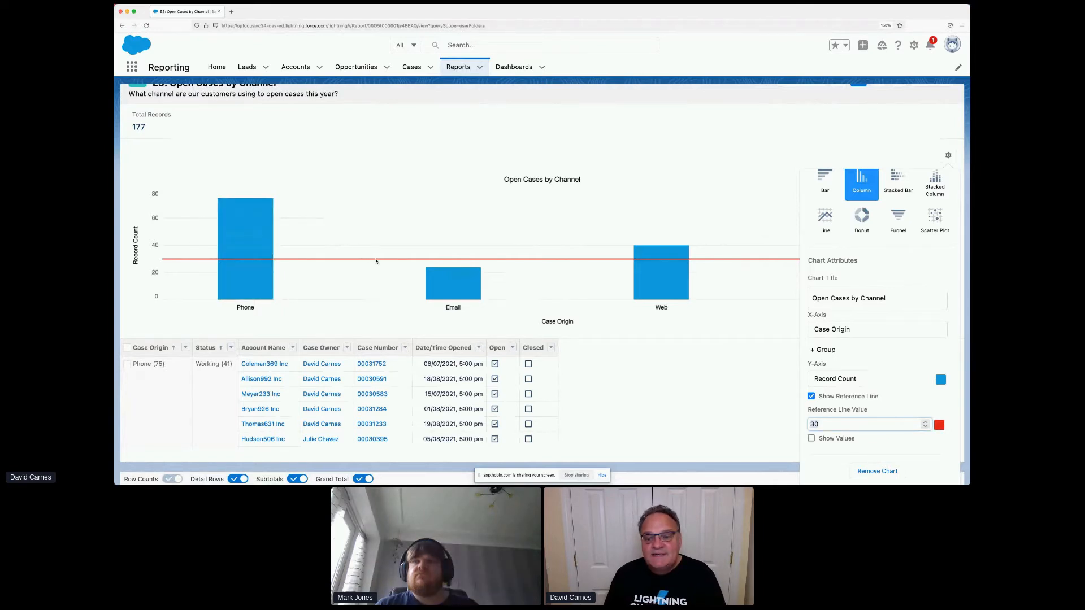
click(812, 439)
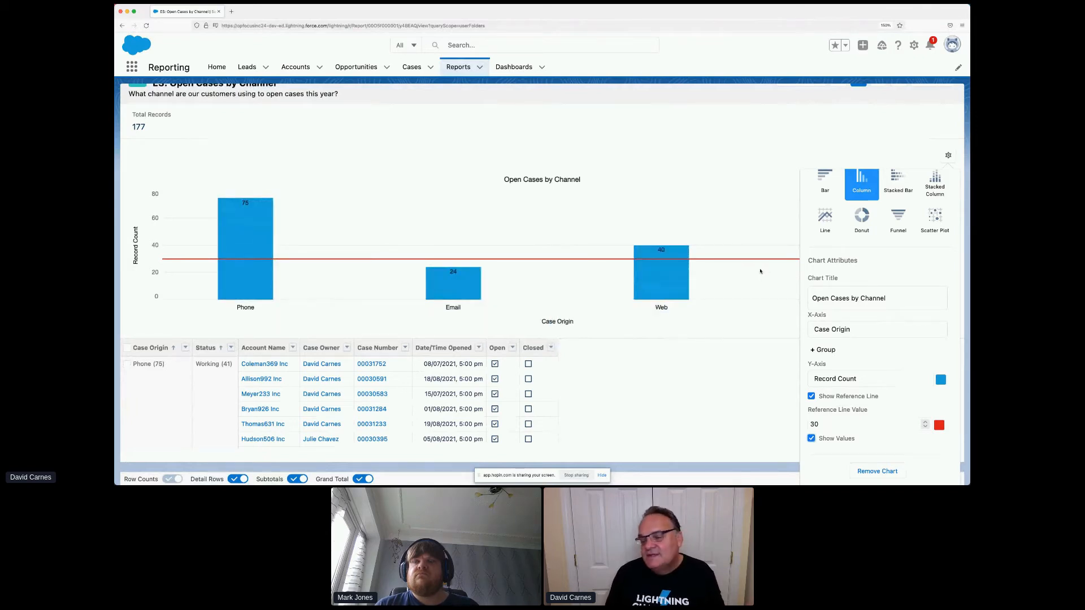
click(948, 158)
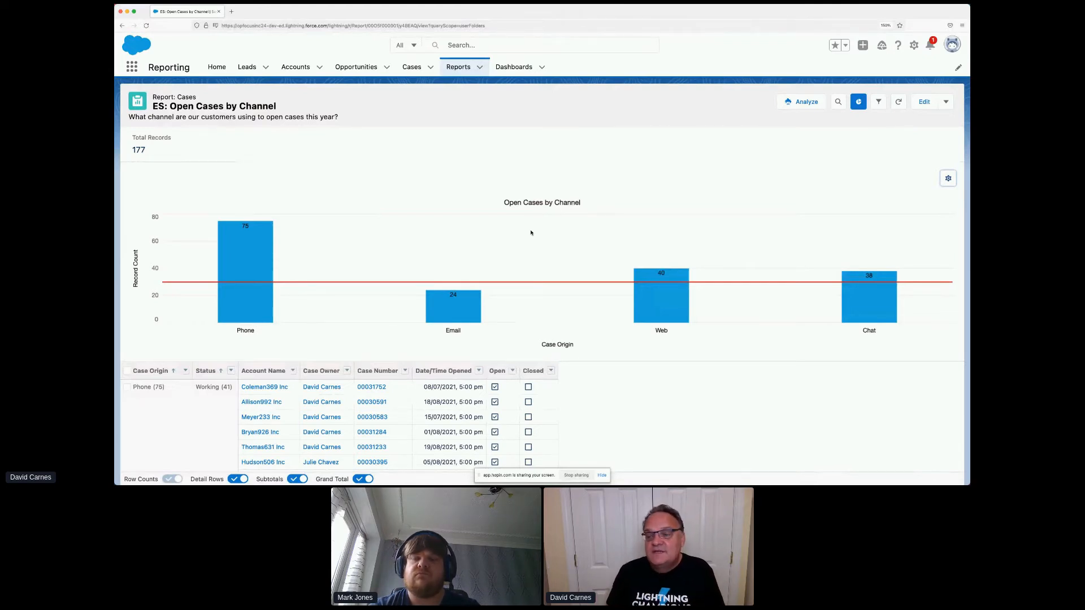
Refresh the report and open its list of additional actions.
click(899, 102)
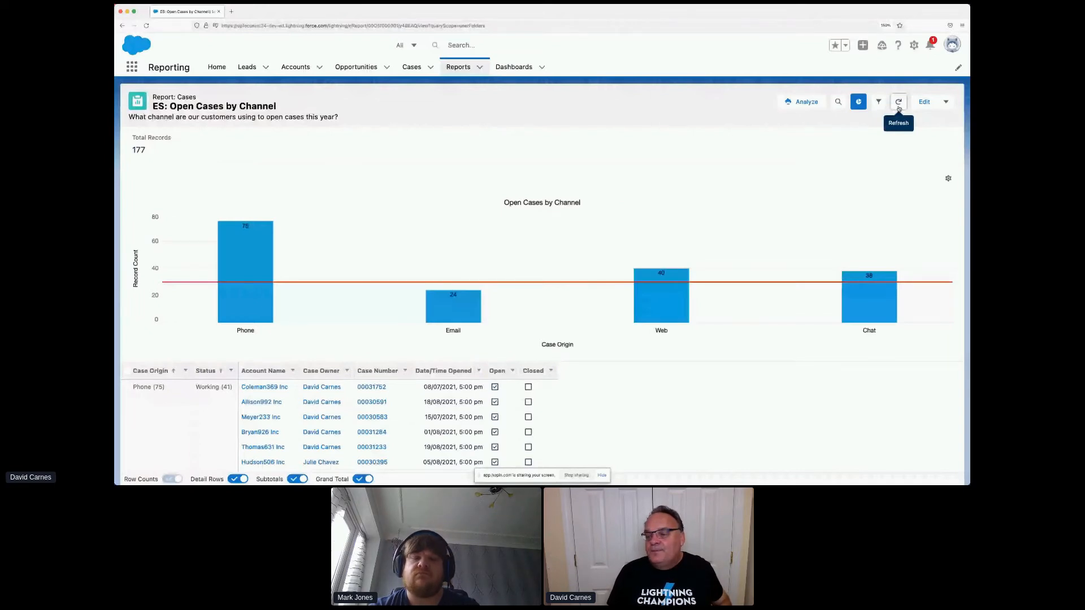
click(946, 102)
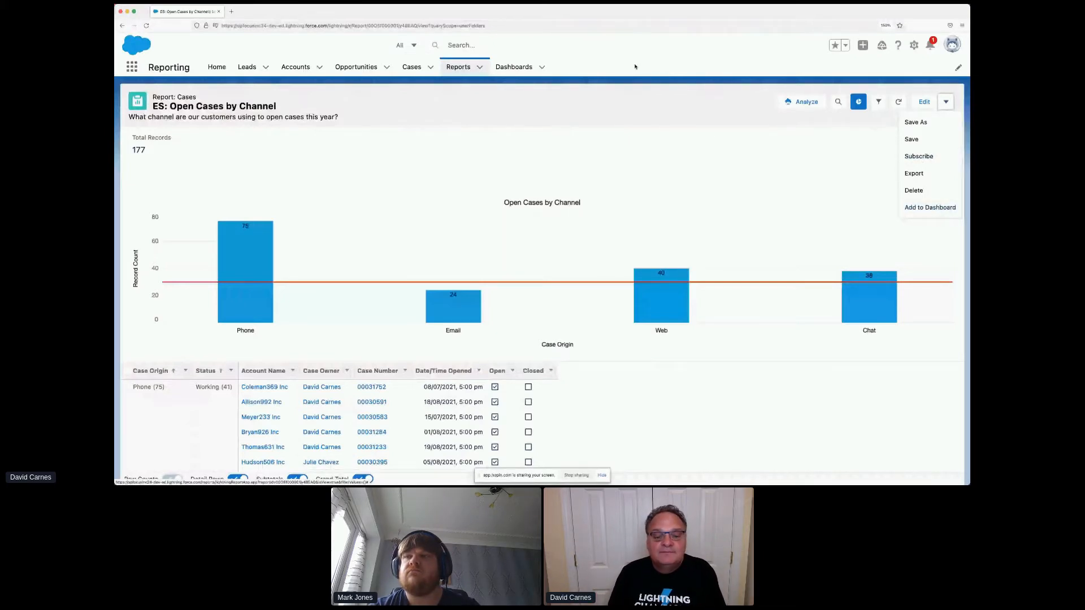
Switch to the PowerPoint slides, advance to "Running a Report – lots of features" and return to the report in Firefox.
key(alt+Tab)
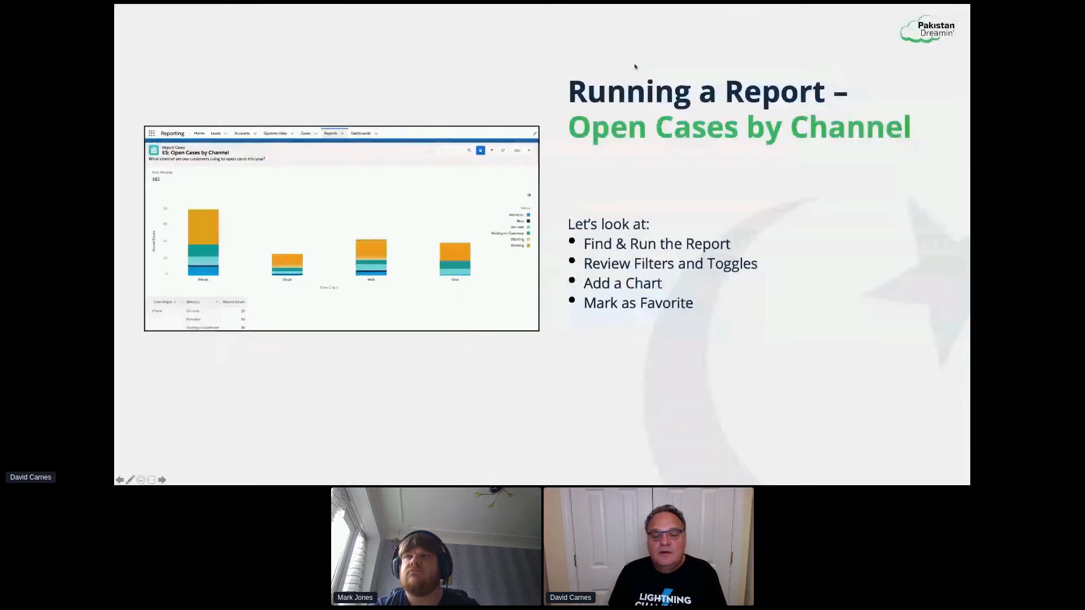
key(Right)
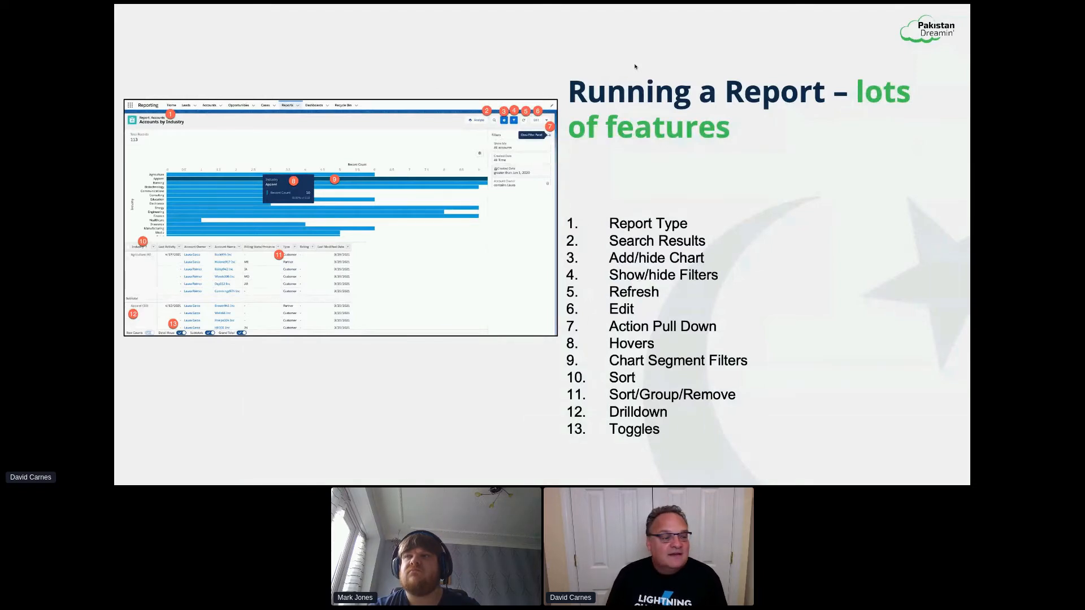
key(Right)
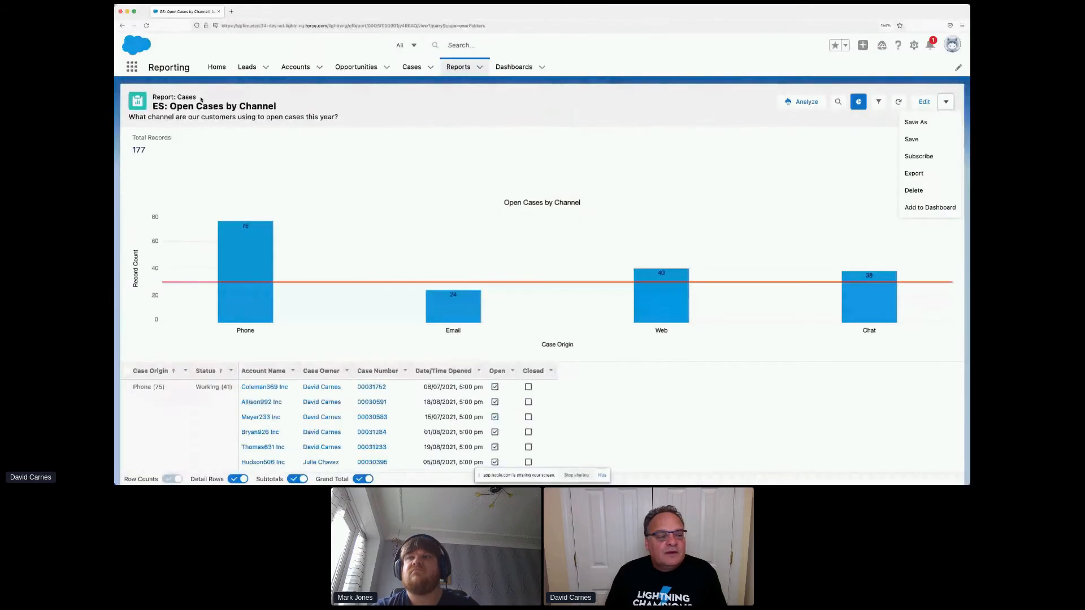
key(Right)
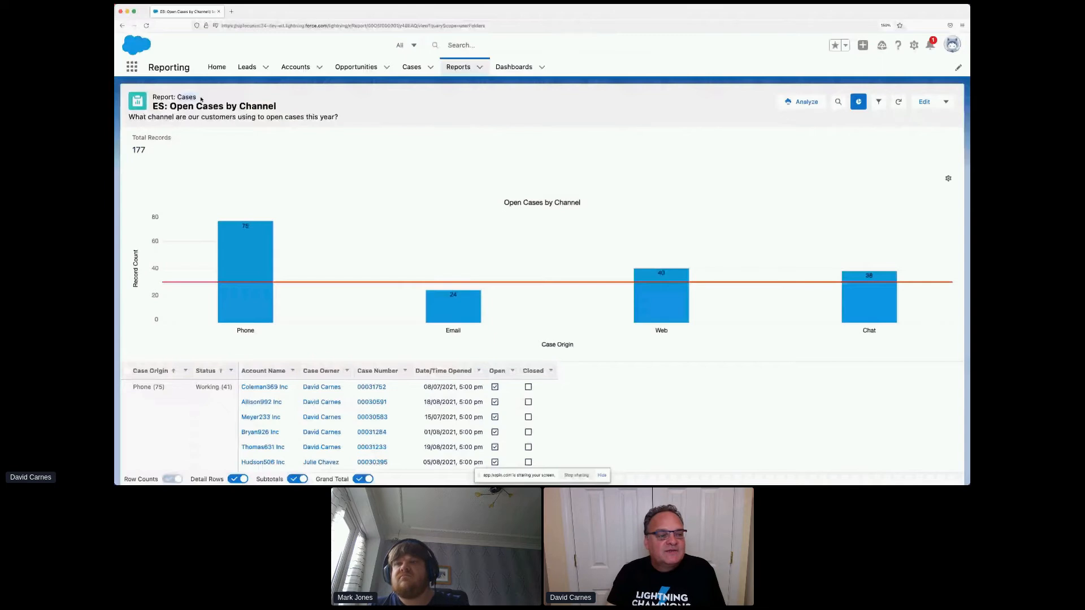
Switch back to the PowerPoint slide and on to the session chat in Google Chrome.
key(super+Tab)
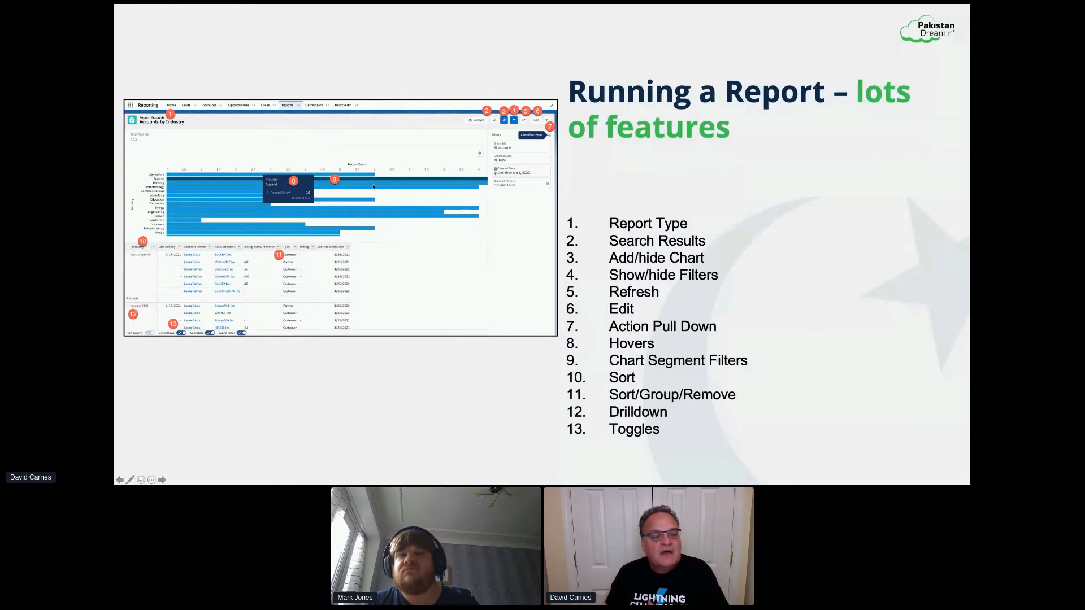
key(super+Tab)
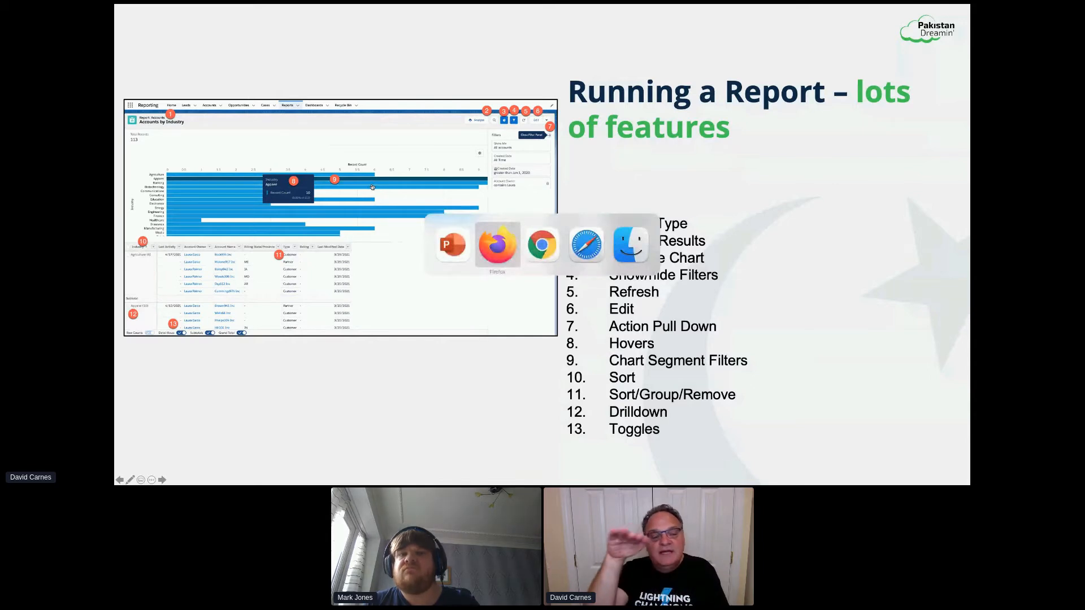
key(super+Tab)
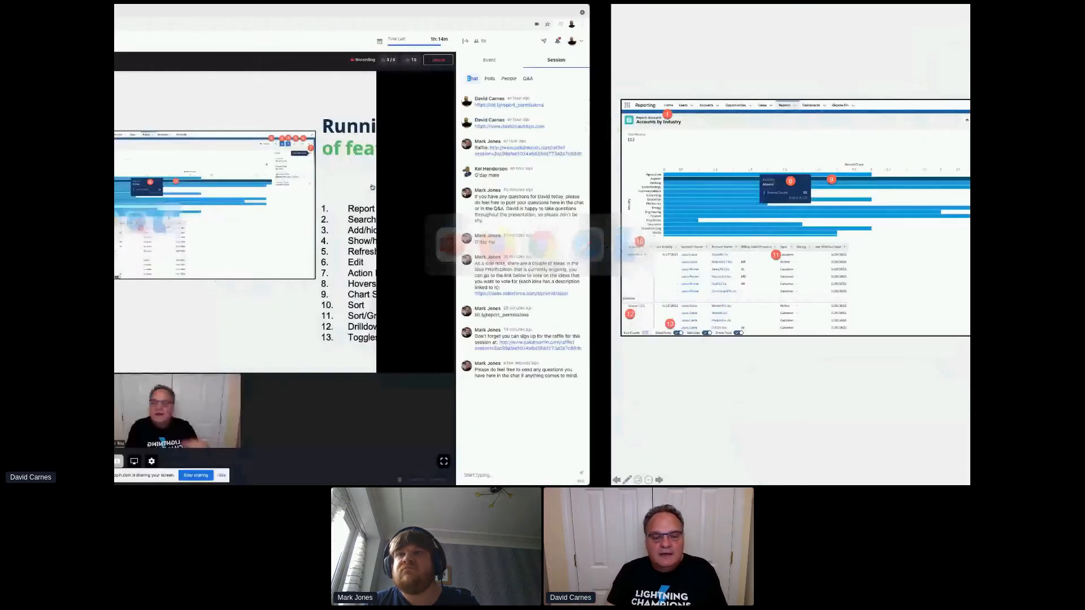
Switch back to the report in Firefox, filter it by the chart's Phone column and look through the filtered cases.
key(super+Tab)
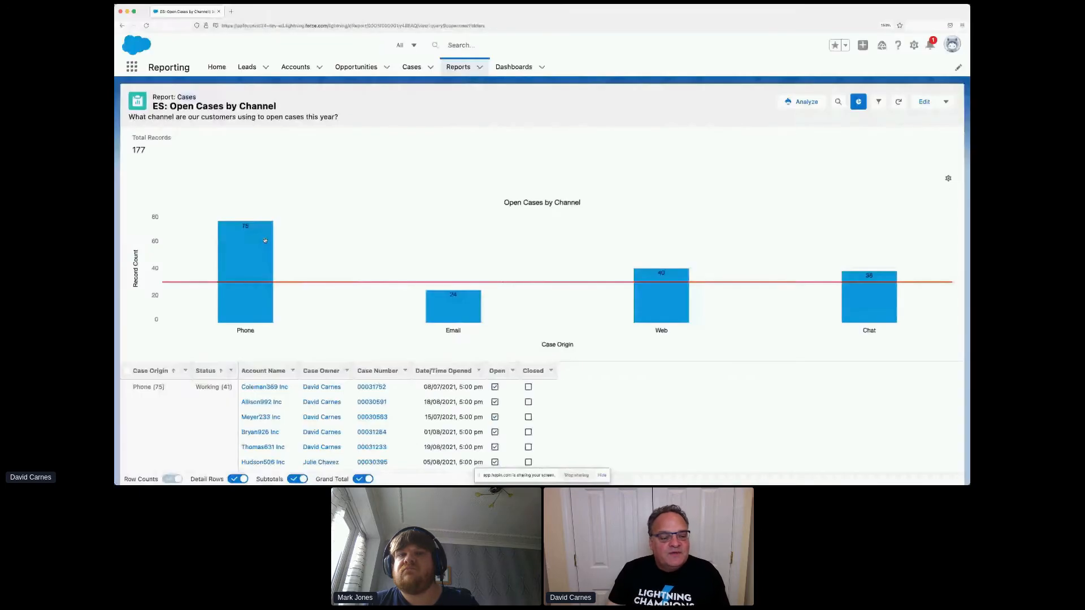
mouse_move(257, 244)
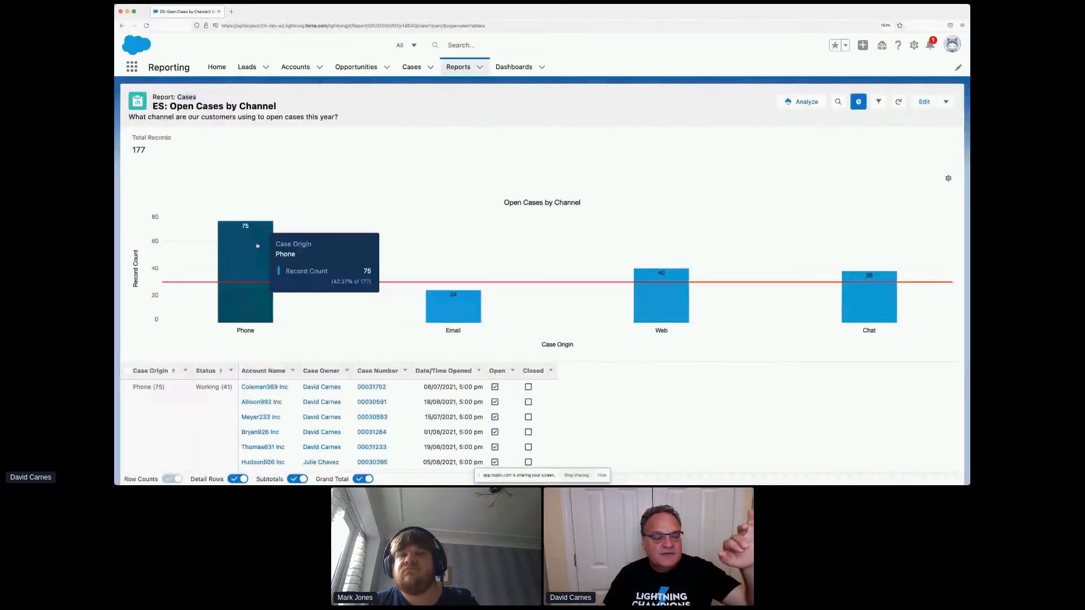
click(257, 244)
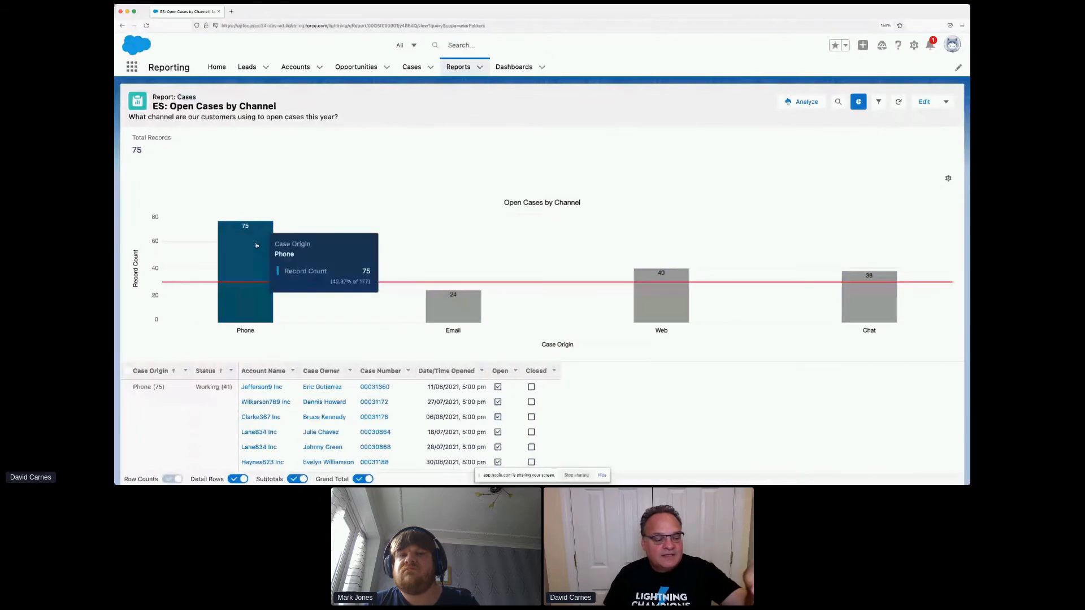
scroll(266, 316, down, 12)
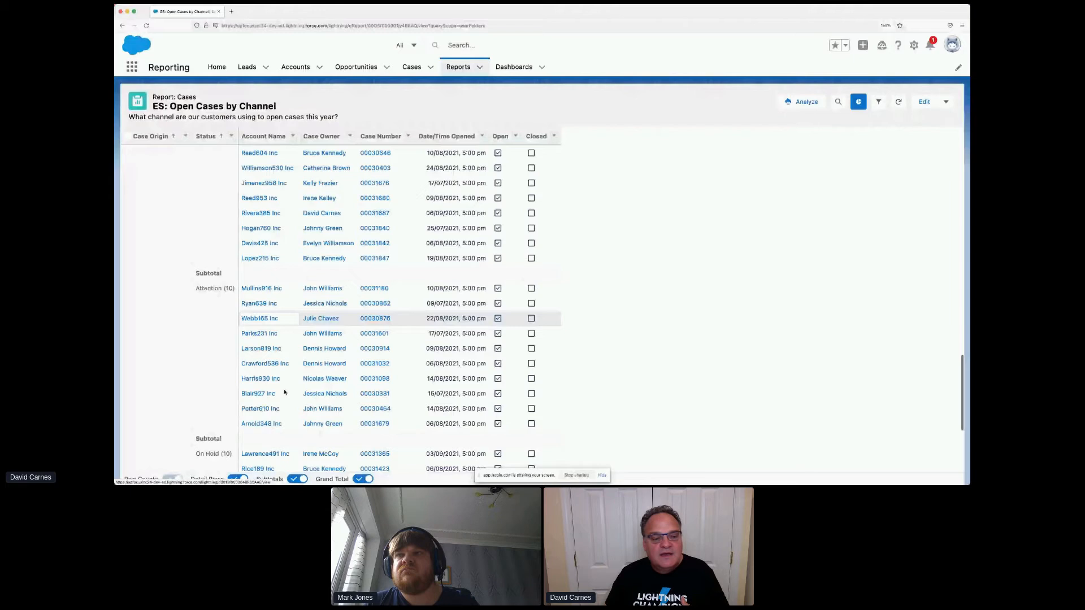
scroll(254, 311, up, 12)
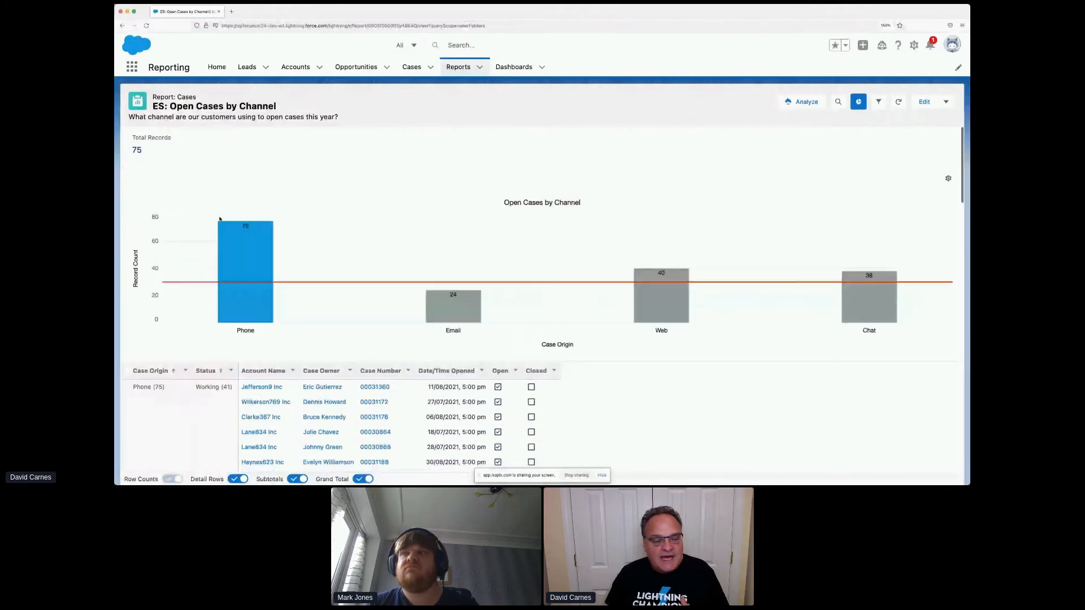
mouse_move(255, 295)
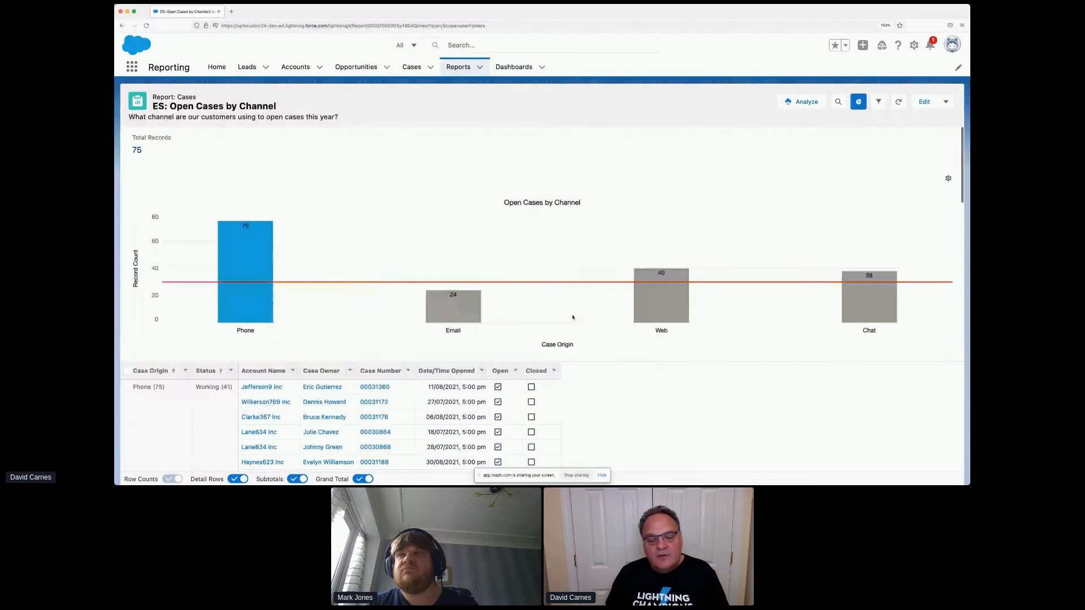
Filter the report by the chart's Email column and look through the filtered cases.
mouse_move(454, 312)
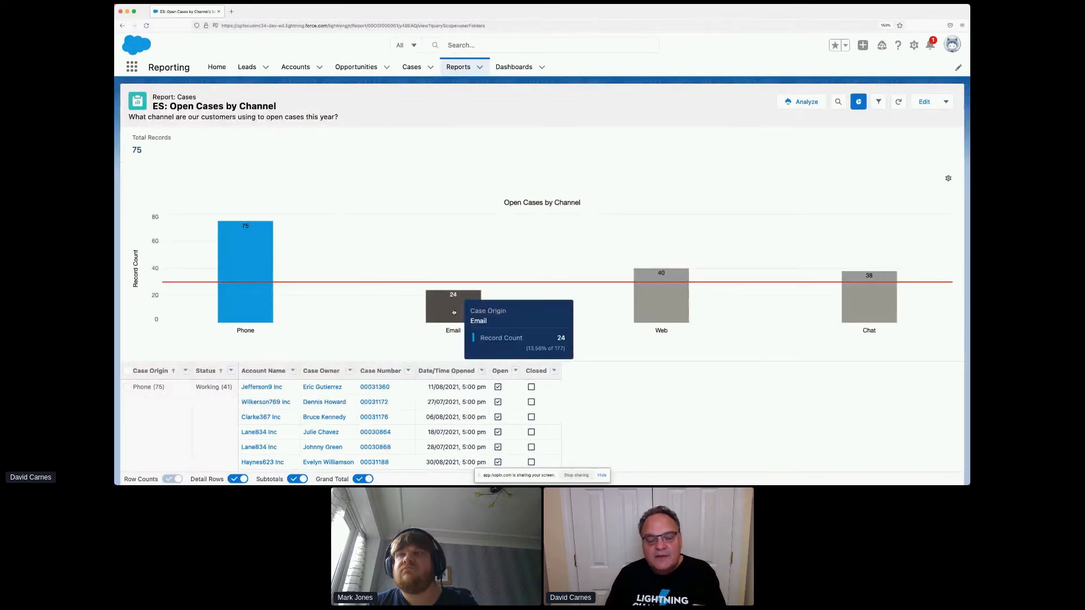
click(454, 312)
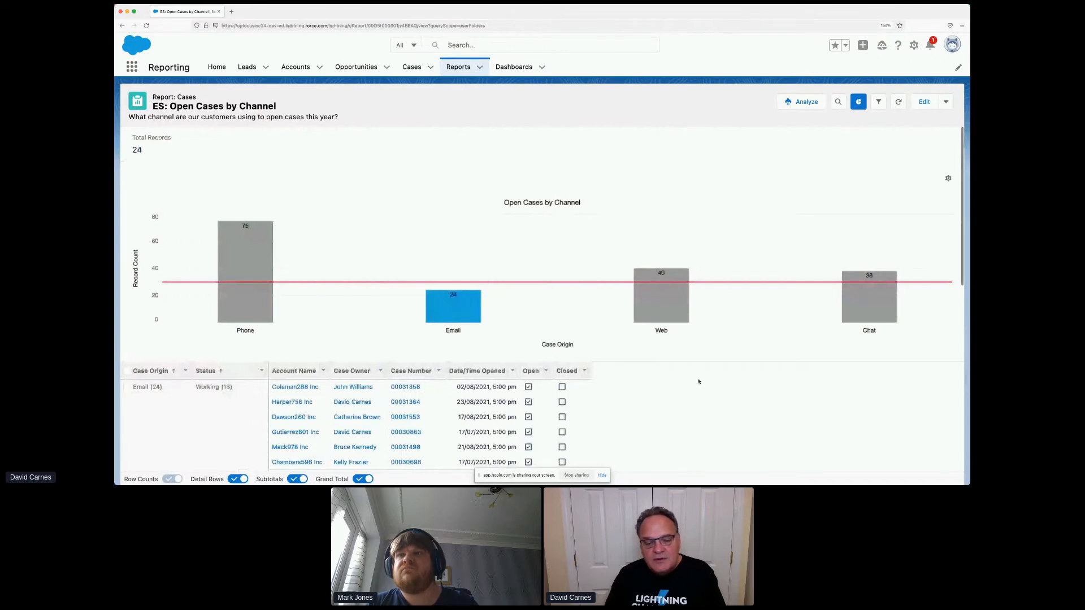
scroll(698, 382, down, 5)
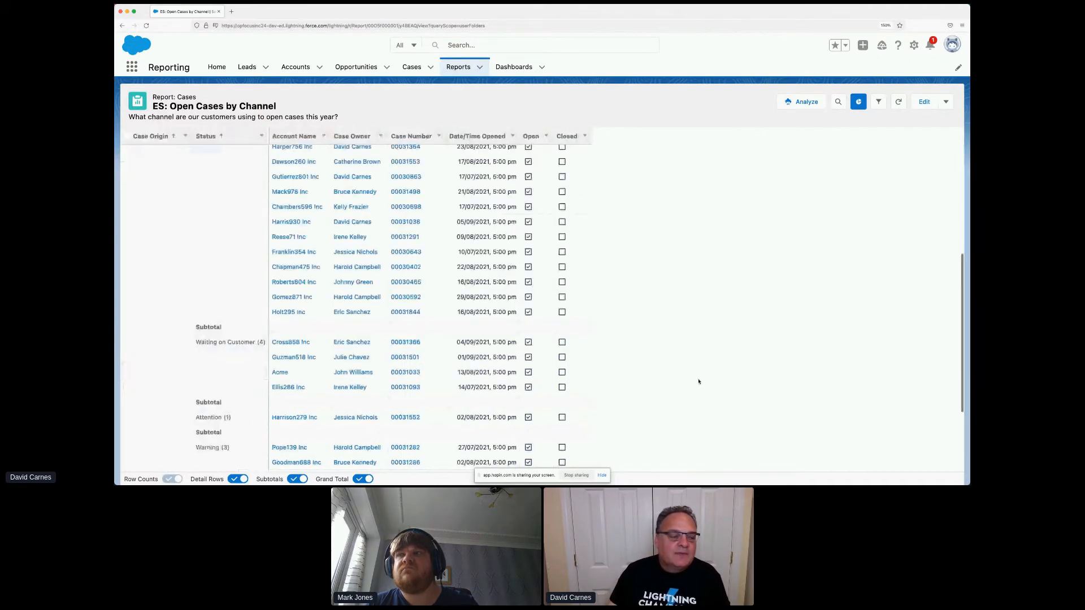
scroll(353, 463, up, 2)
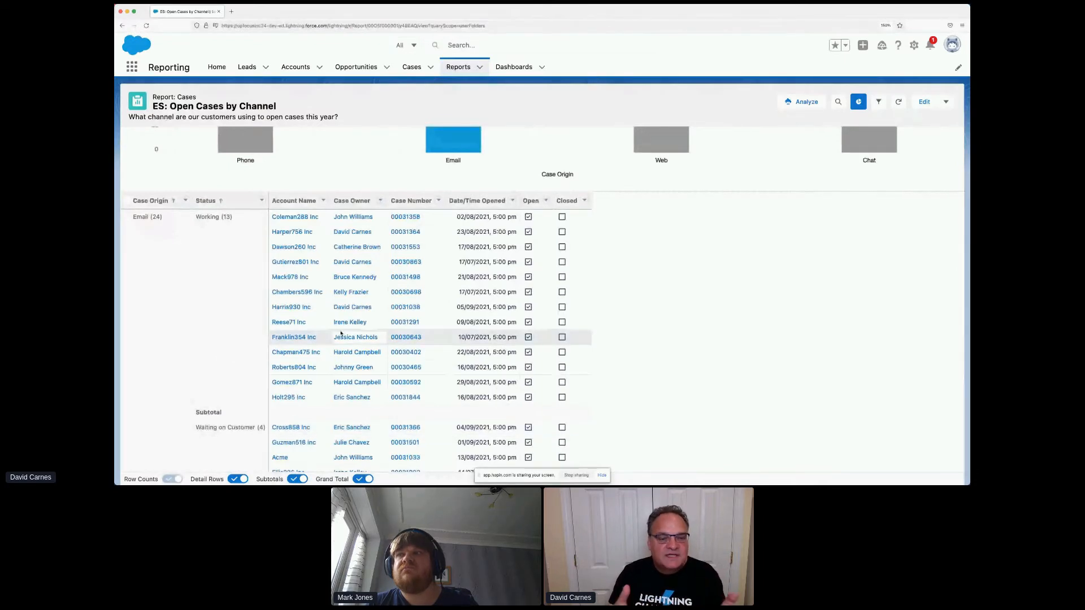
scroll(341, 333, down, 3)
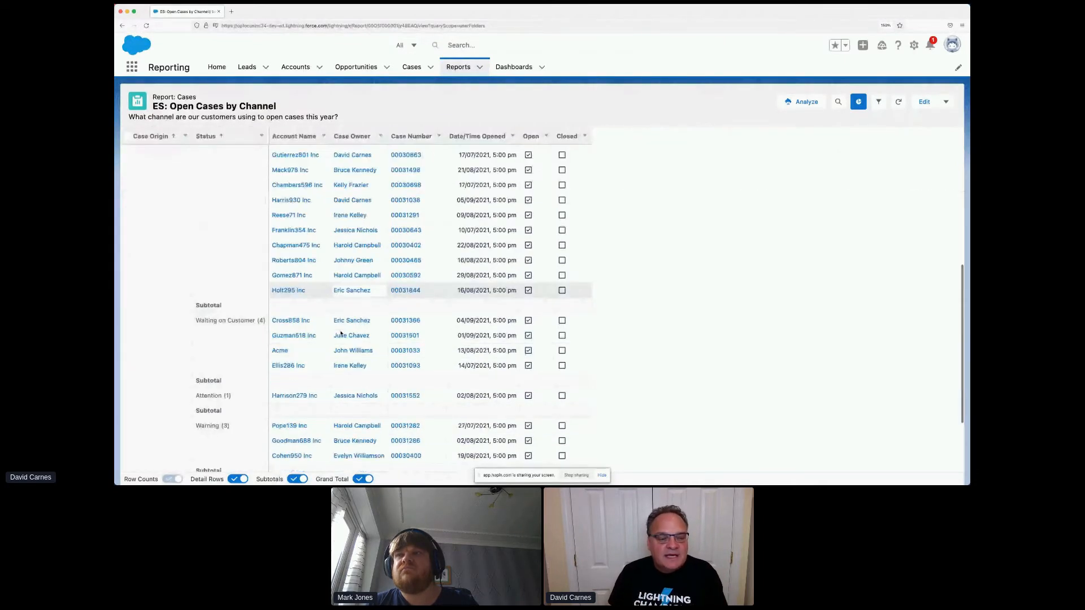
scroll(341, 334, up, 5)
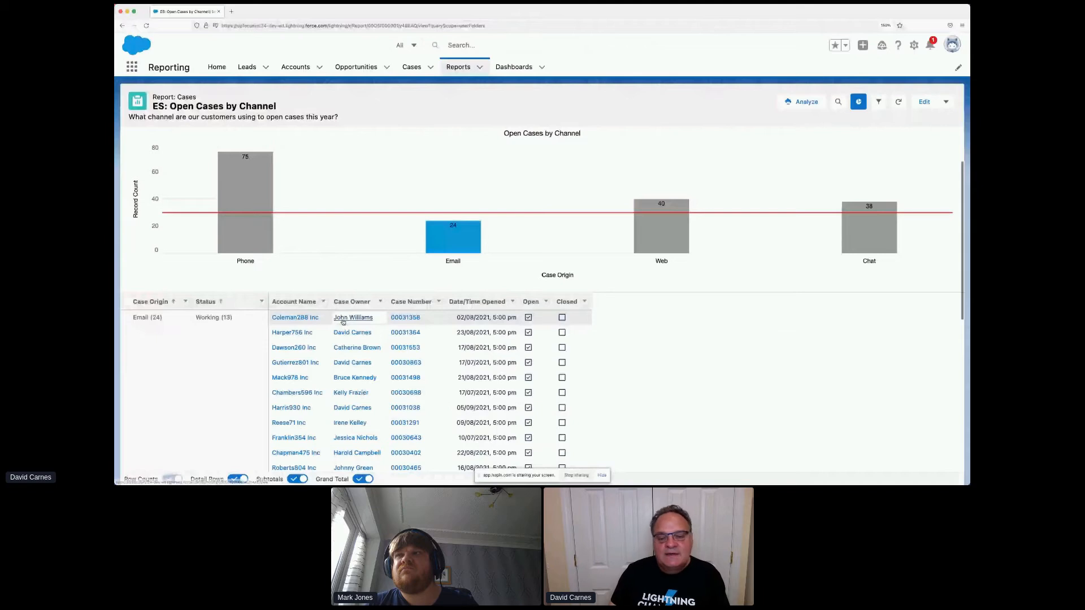
scroll(262, 177, up, 2)
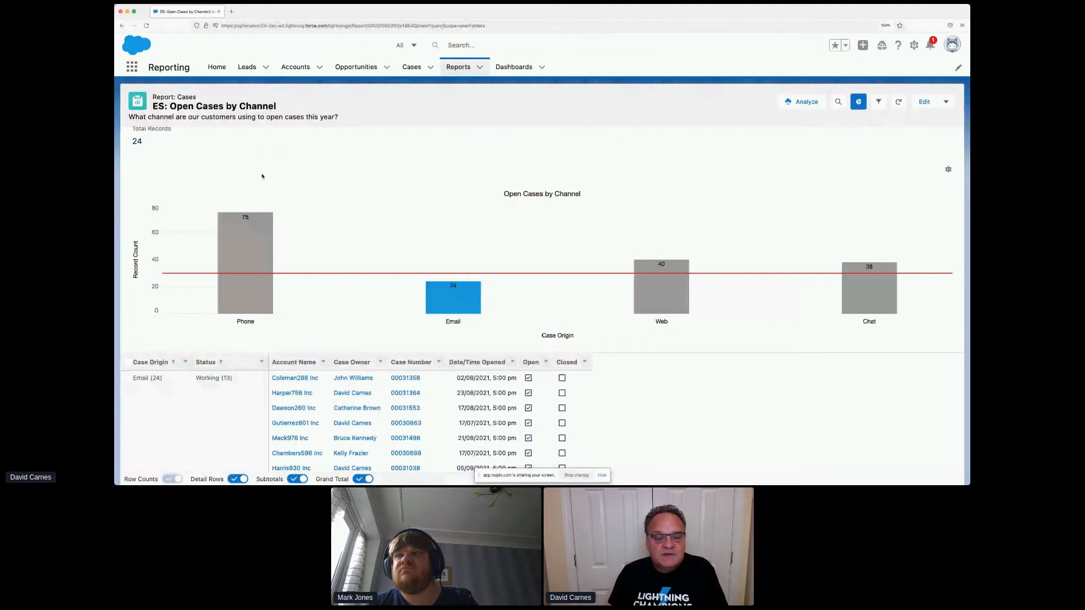
Check the "Running a Report – lots of features" slide in PowerPoint, then clear the Email chart filter on the report in Firefox.
key(super+Tab)
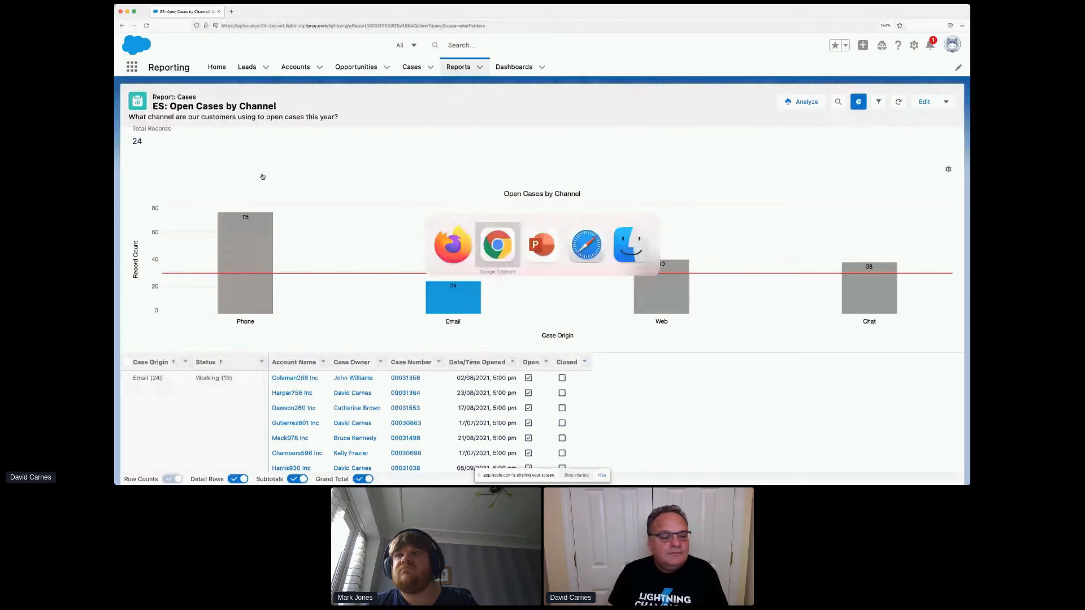
key(super+Tab)
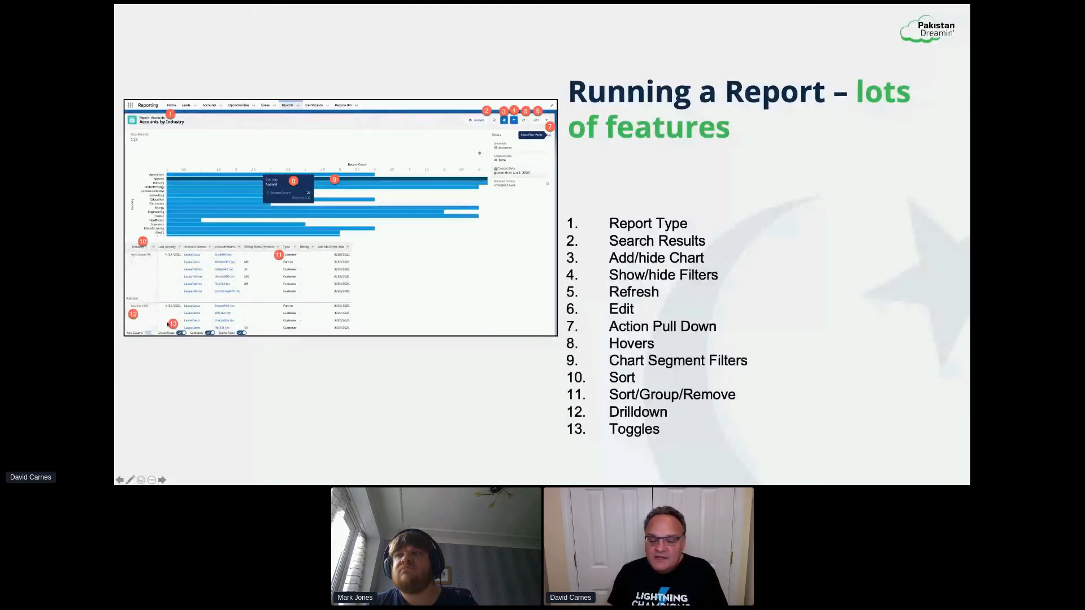
key(super+Tab)
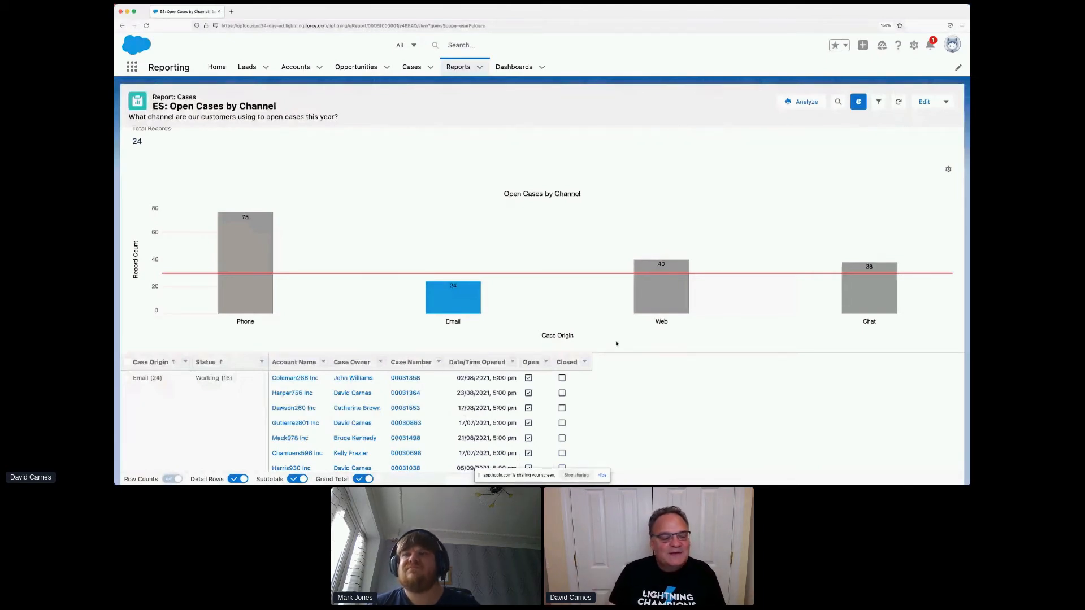
scroll(651, 412, down, 1)
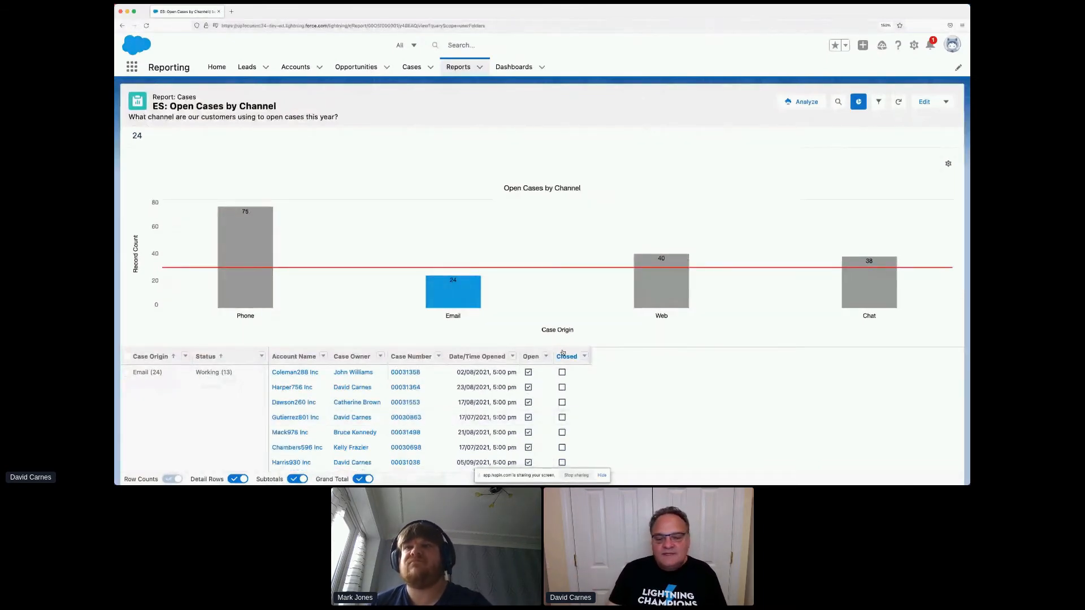
click(448, 298)
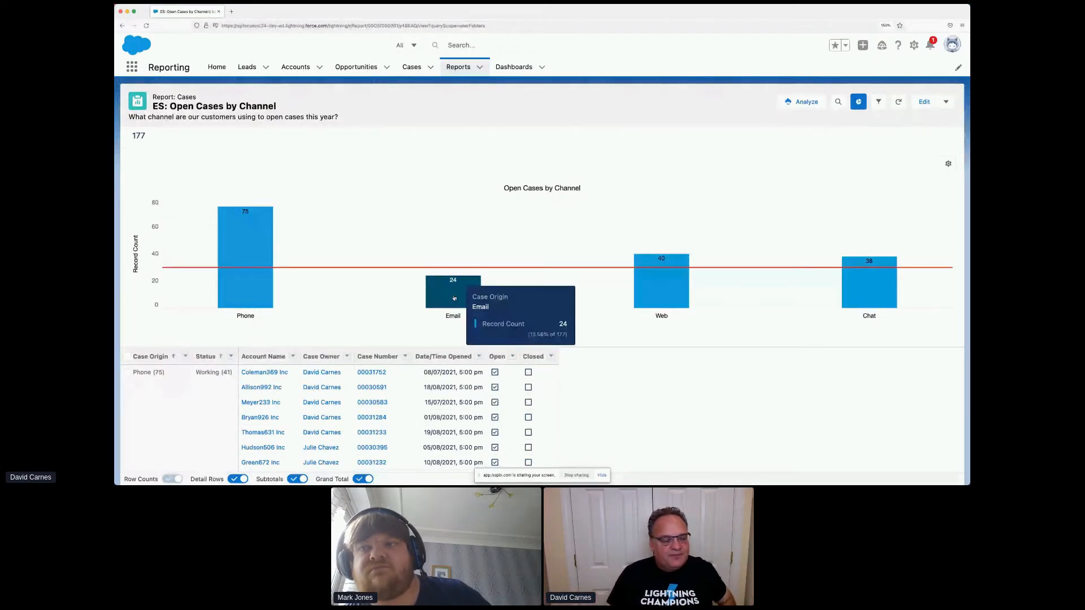
Select the Web group under Case Origin in the report table.
scroll(263, 374, down, 1)
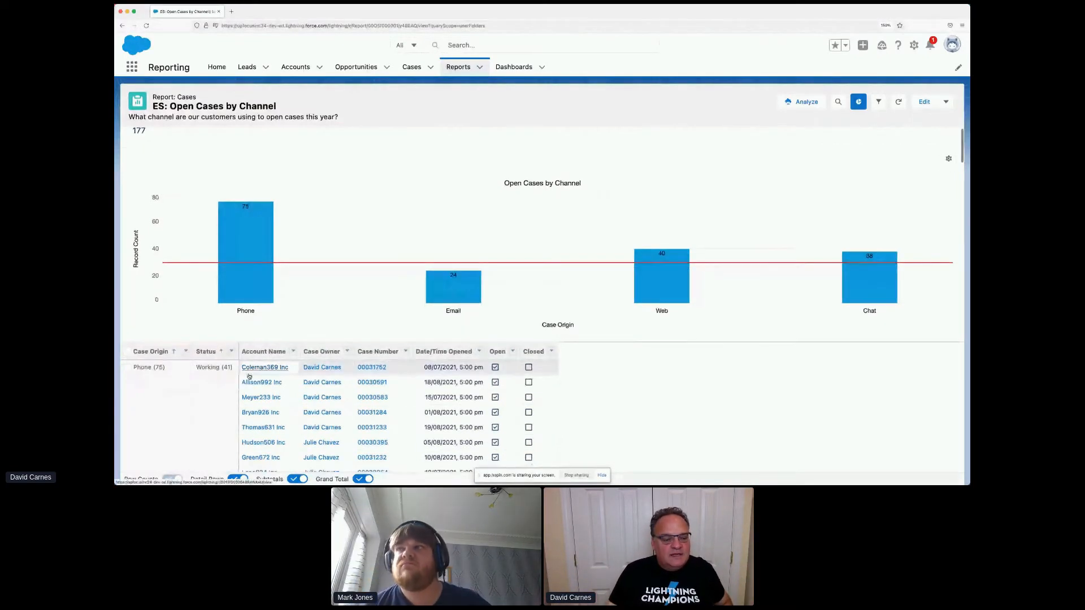
scroll(249, 376, down, 5)
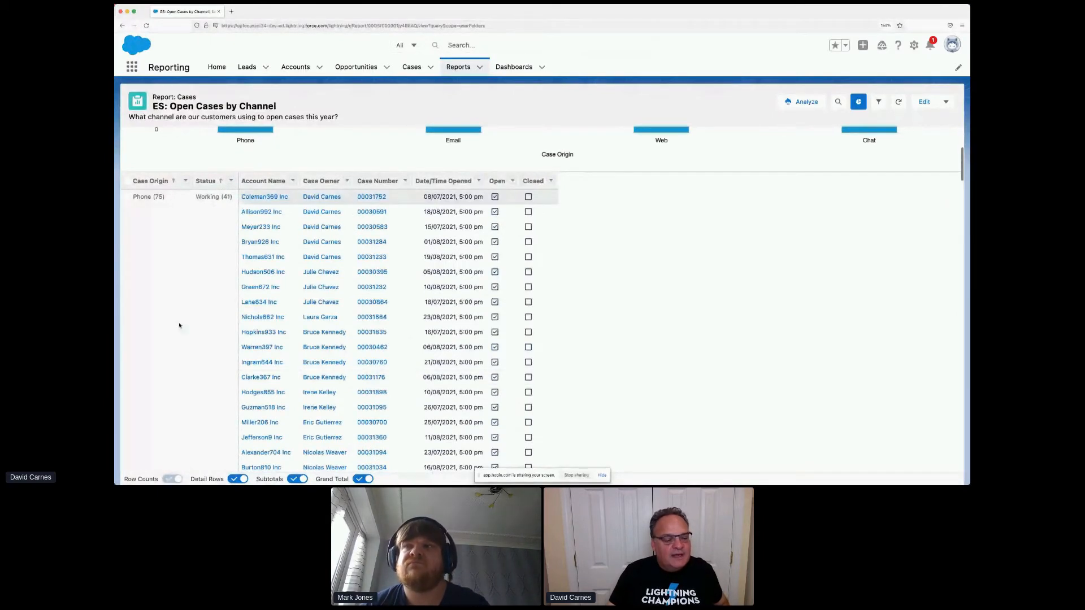
scroll(153, 305, down, 20)
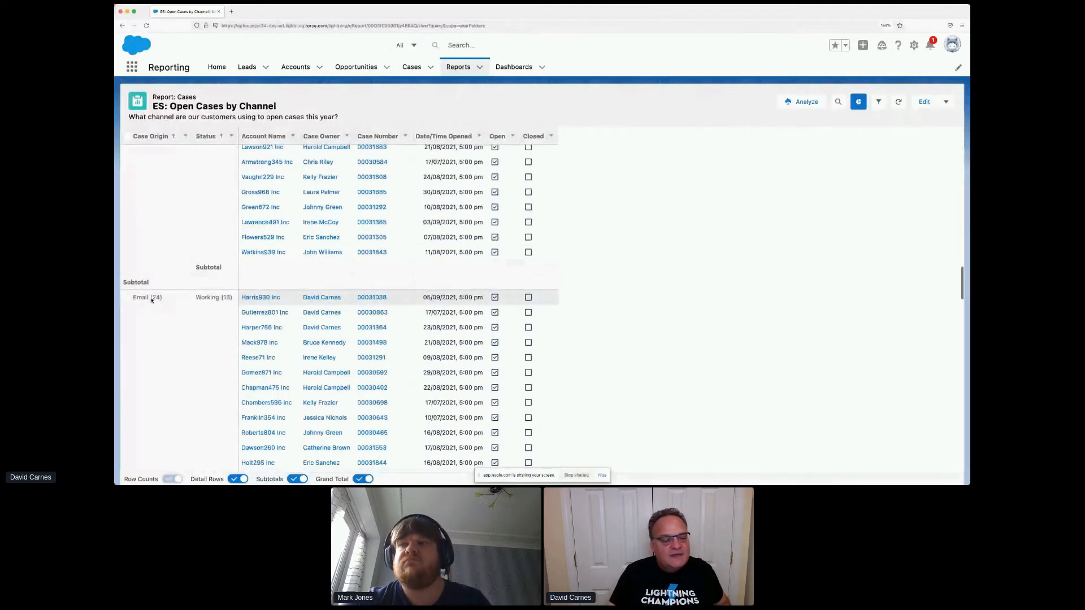
scroll(152, 300, down, 8)
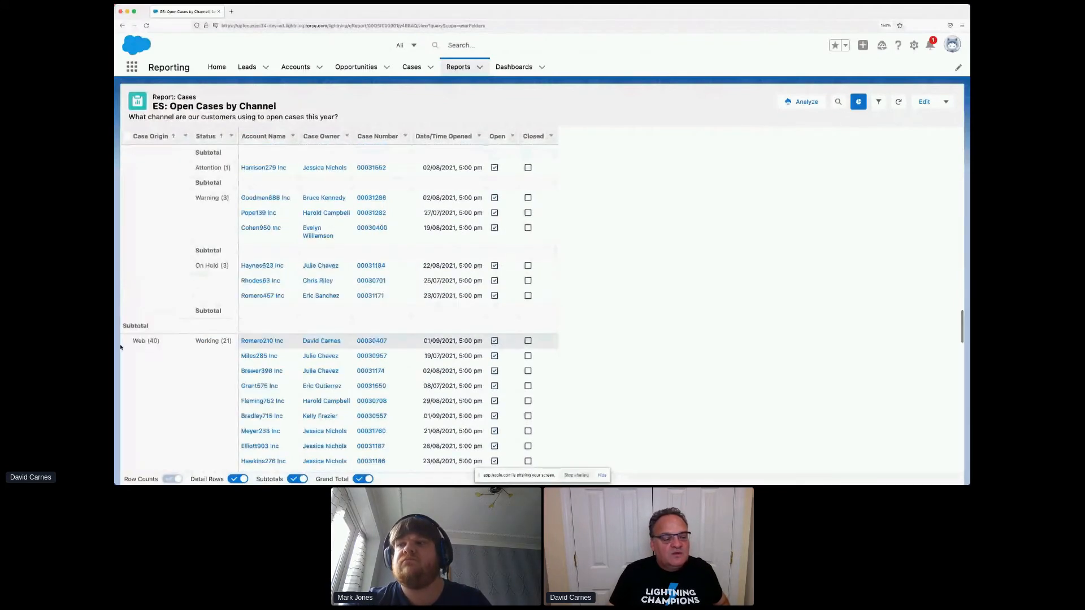
click(126, 342)
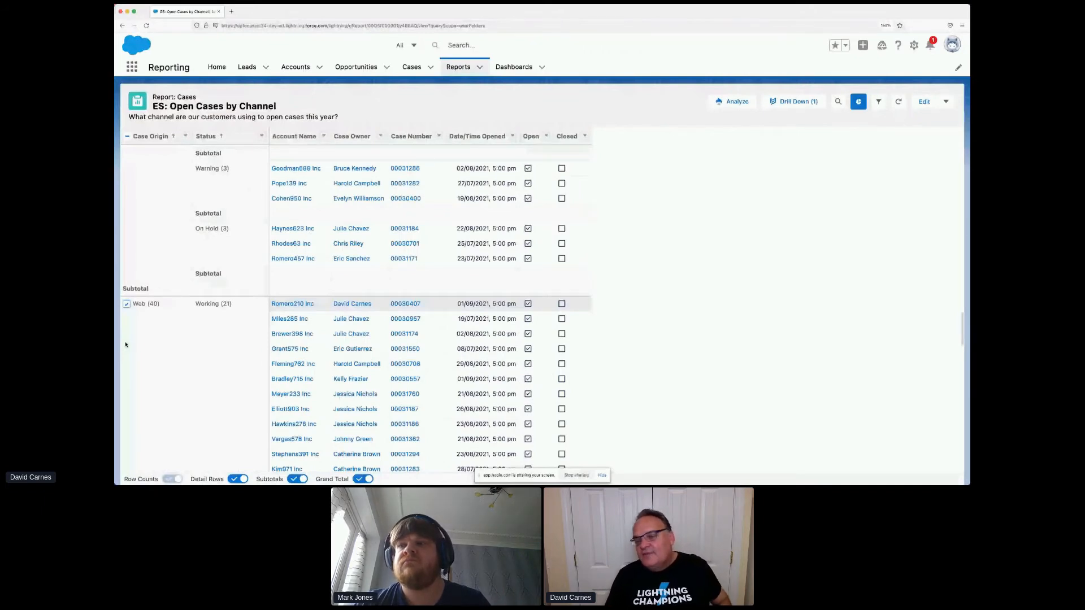
Drill down into the selected Web cases grouped by Industry and review the regrouped chart and rows.
click(797, 102)
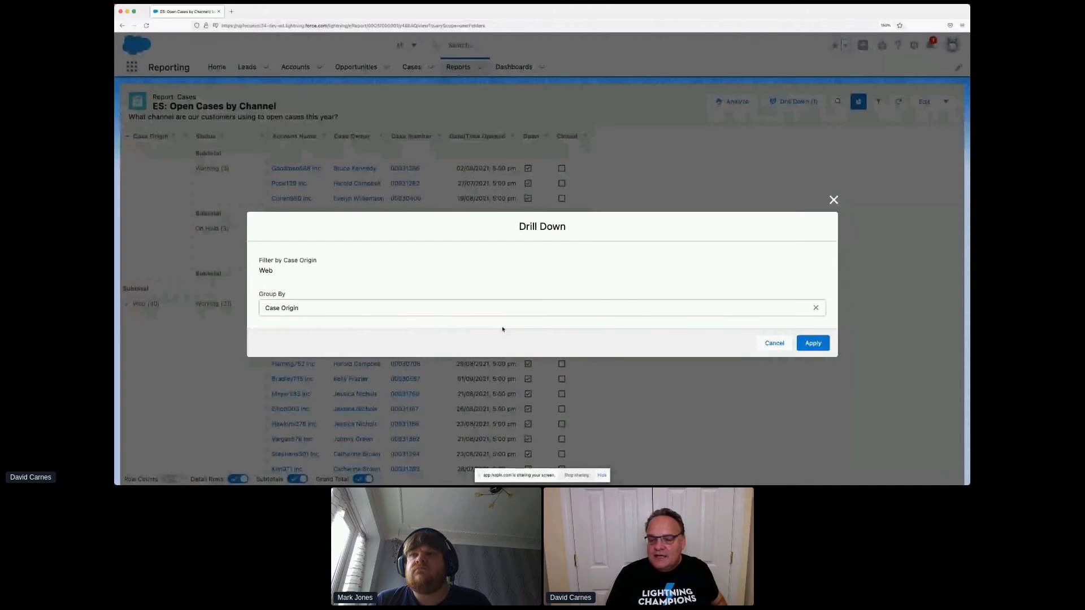
click(809, 308)
text(in)
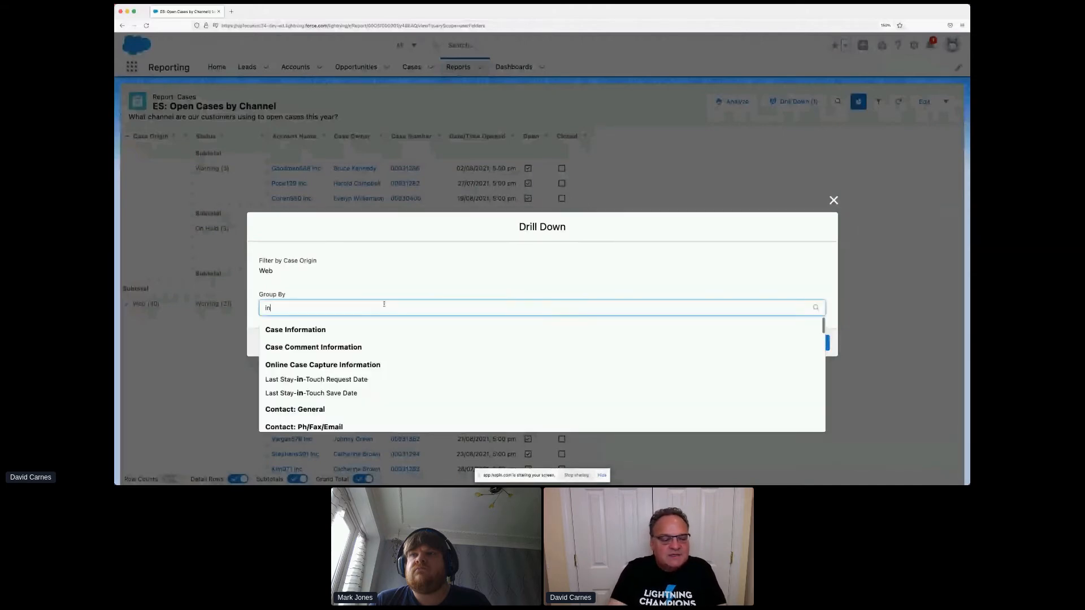
text(du)
scroll(361, 375, down, 3)
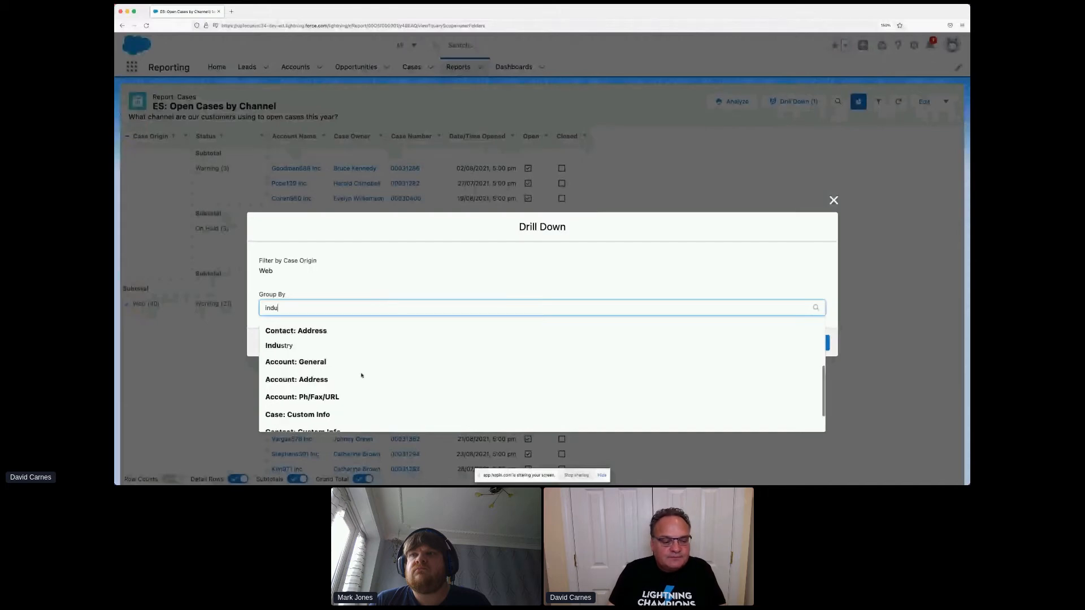
click(290, 347)
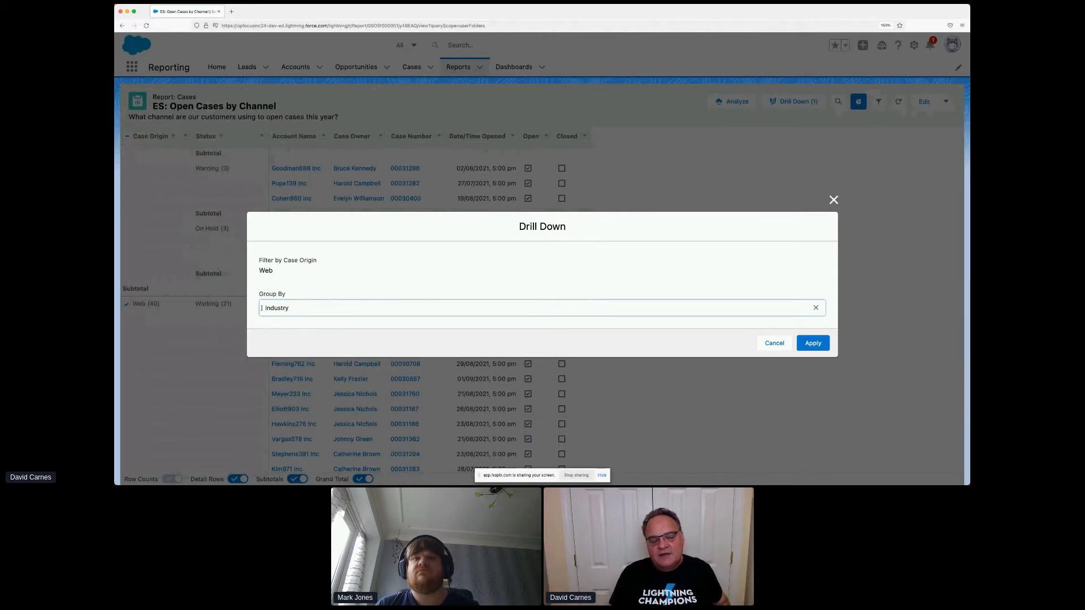
click(816, 346)
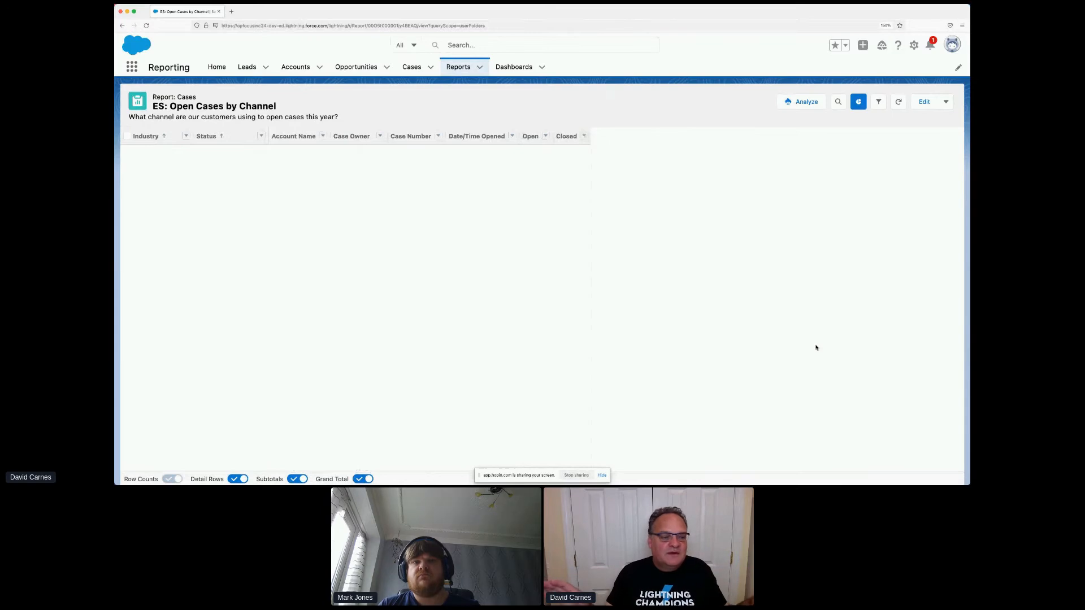
scroll(566, 264, up, 10)
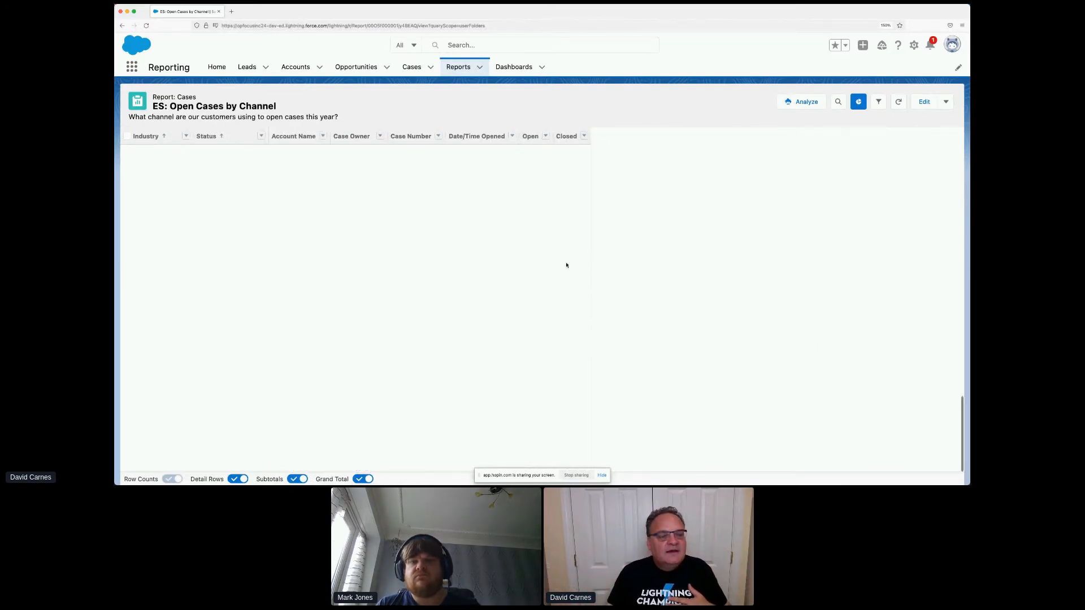
scroll(566, 264, up, 10)
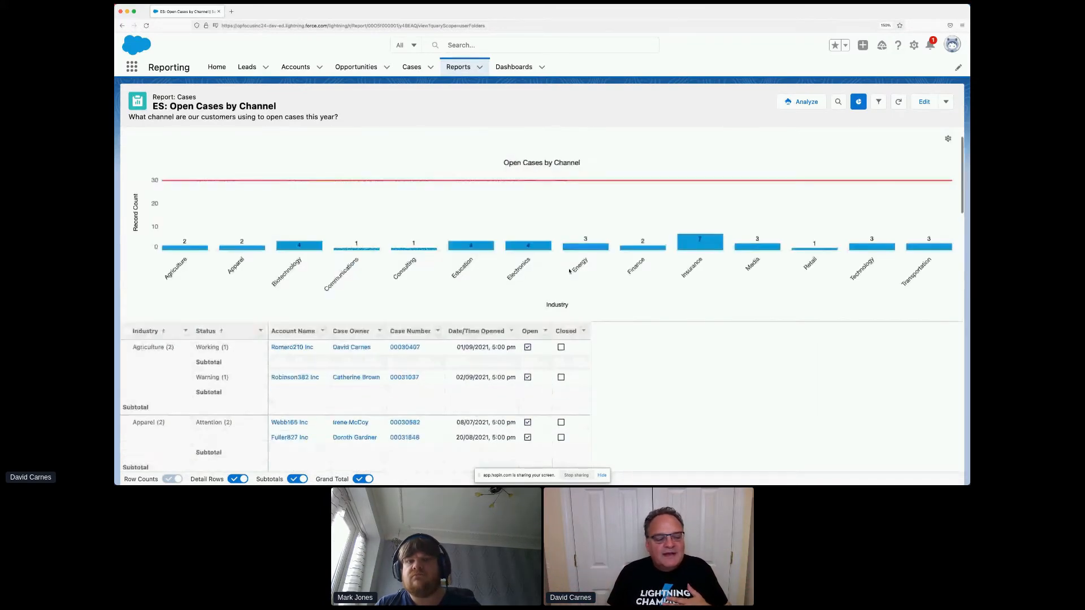
scroll(669, 380, down, 5)
scroll(670, 380, down, 1)
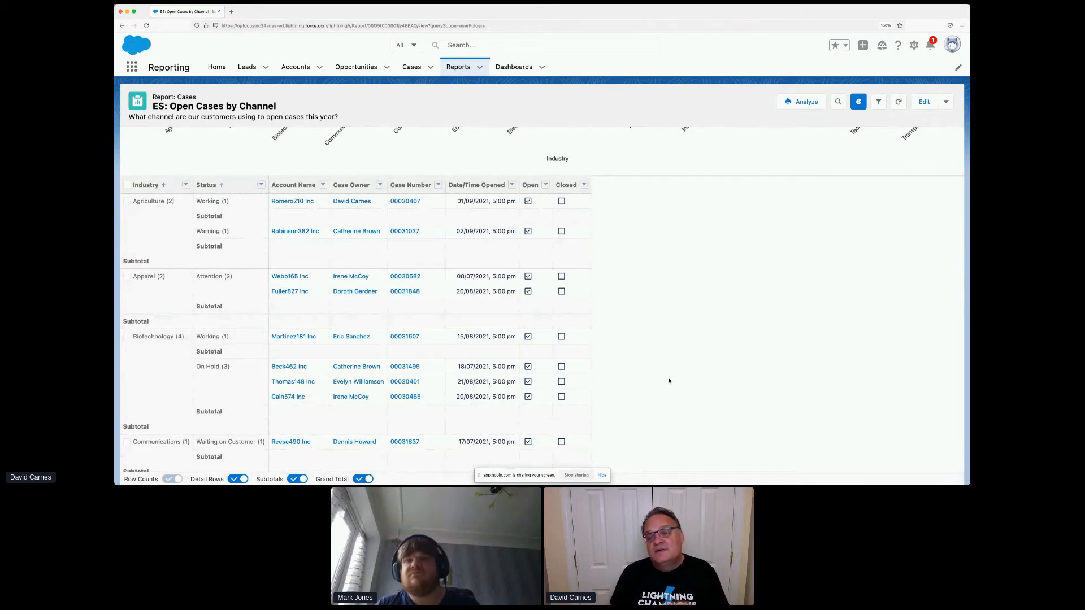
Switch to the PowerPoint slides.
key(super+Tab)
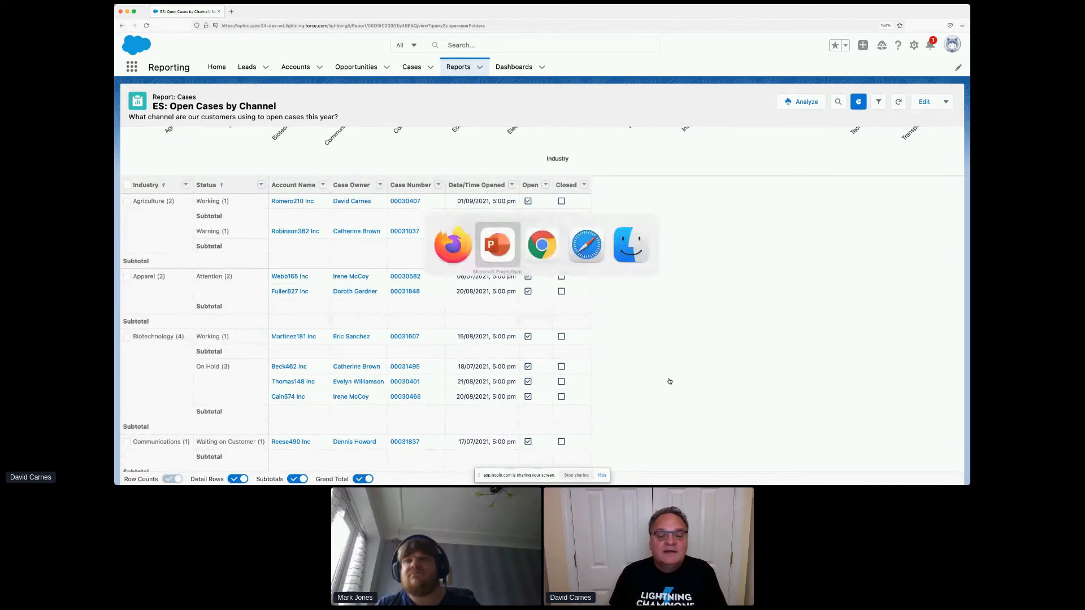
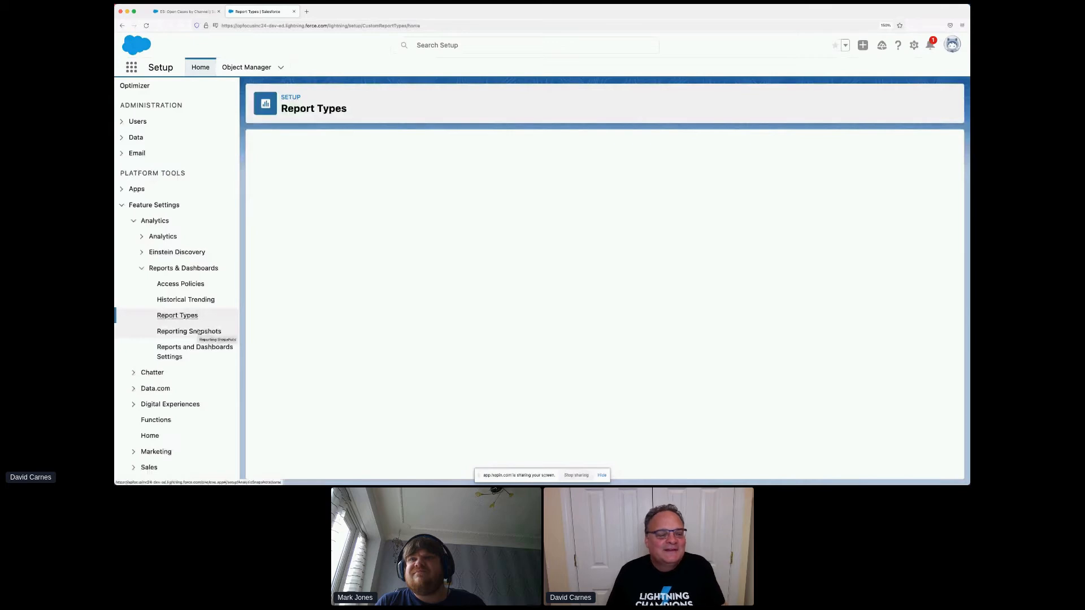
Switch from the Report Types setup page to the Safari article section on Report and Dashboard Super Users.
key(super+Tab)
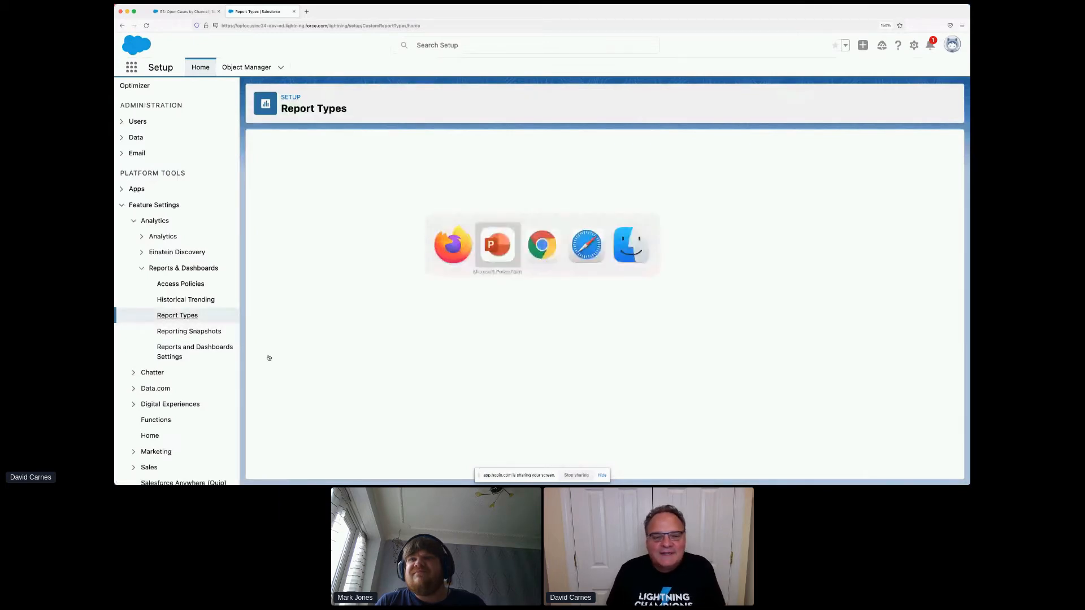
key(super+Tab)
key(super+Tab)
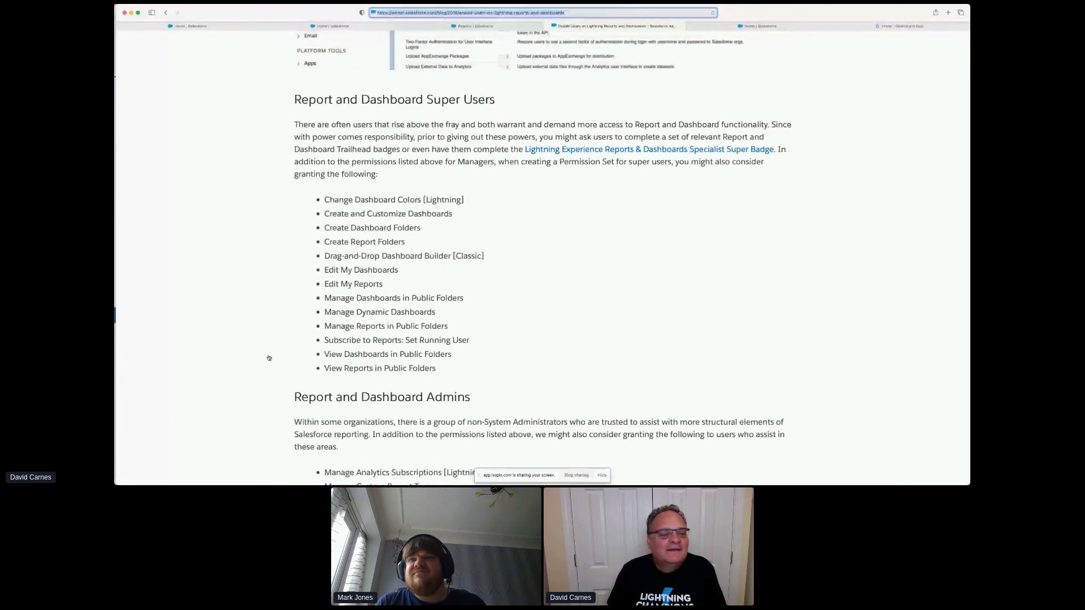
Return to the Salesforce Setup page, open the Report Types settings and start a new custom report type.
click(317, 26)
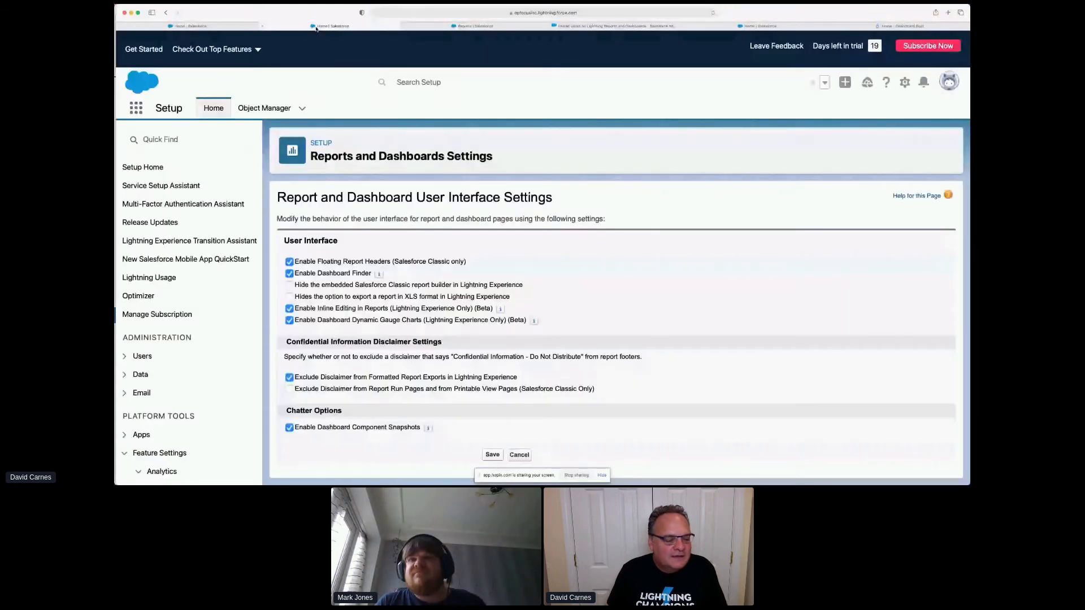
scroll(171, 372, down, 5)
click(199, 260)
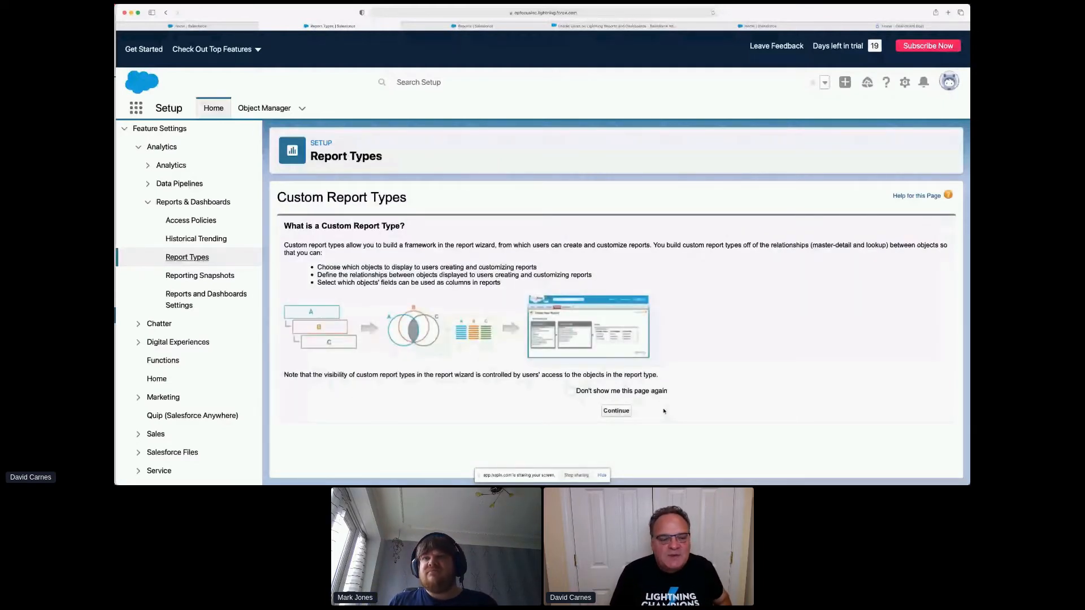
click(620, 410)
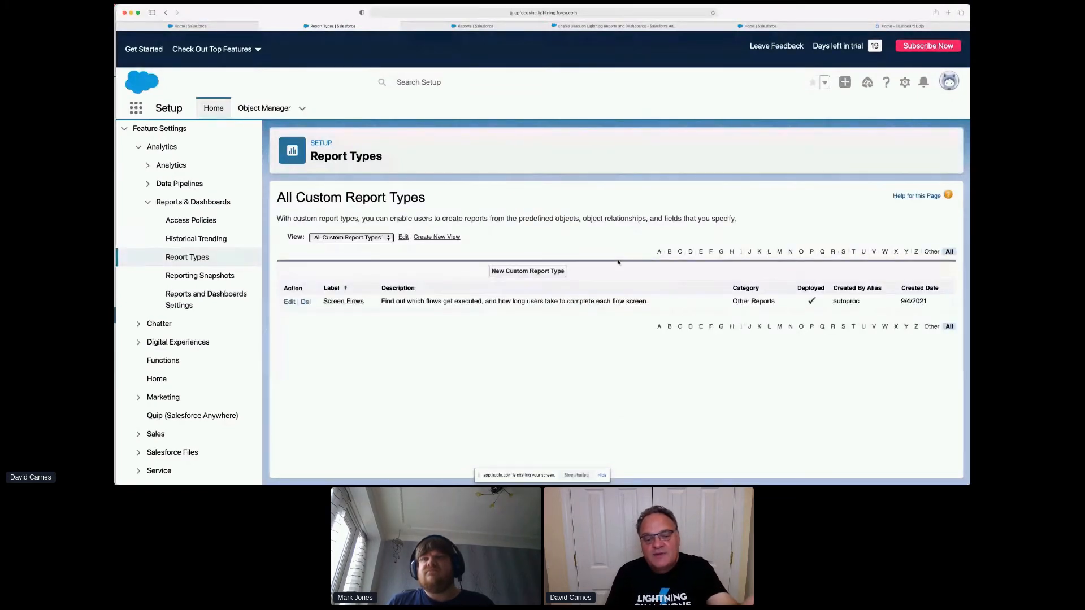
click(546, 275)
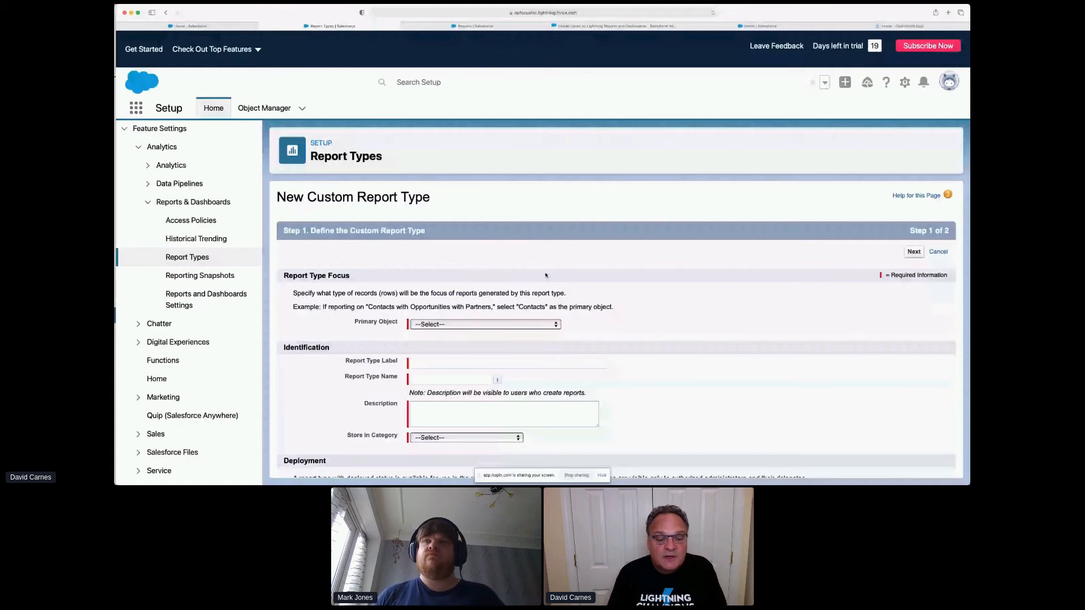
Set the report type's primary object to Accounts and its label to "Accounts with or without Cases".
click(490, 325)
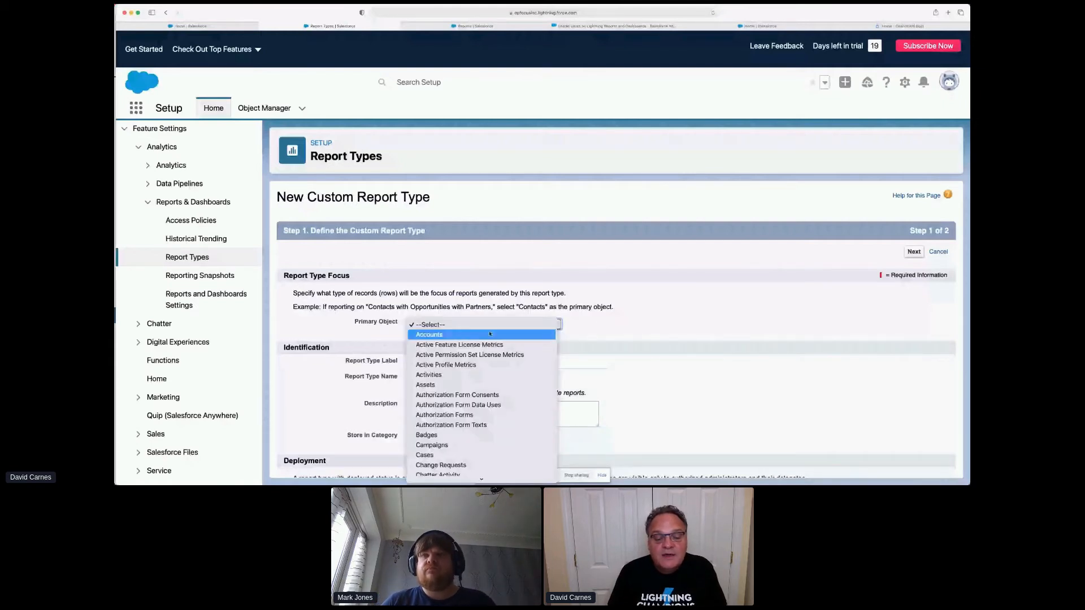
click(490, 334)
scroll(492, 316, down, 2)
click(499, 291)
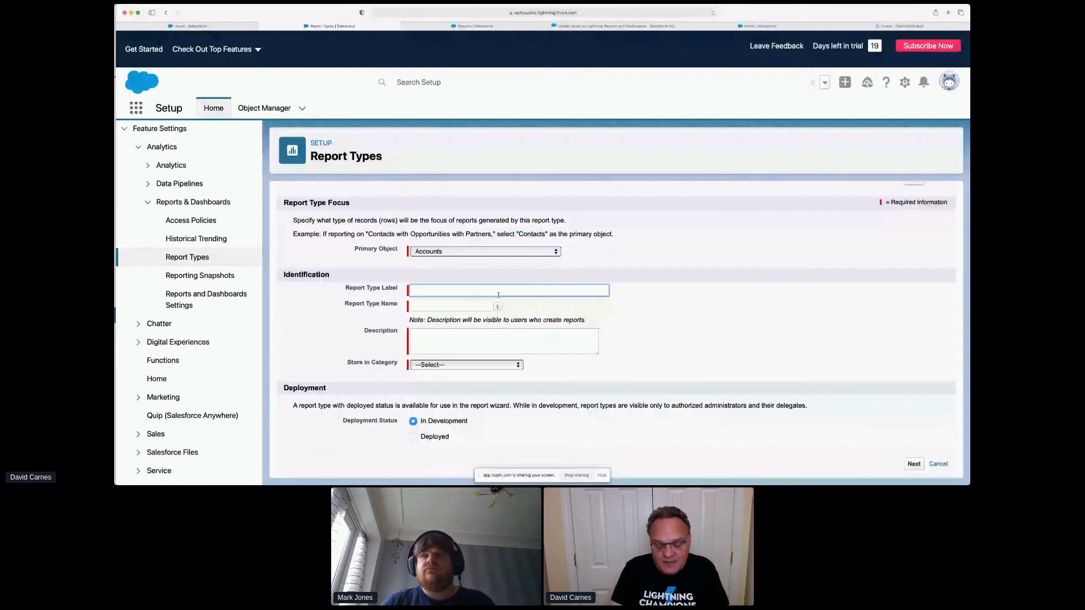
text(Acc)
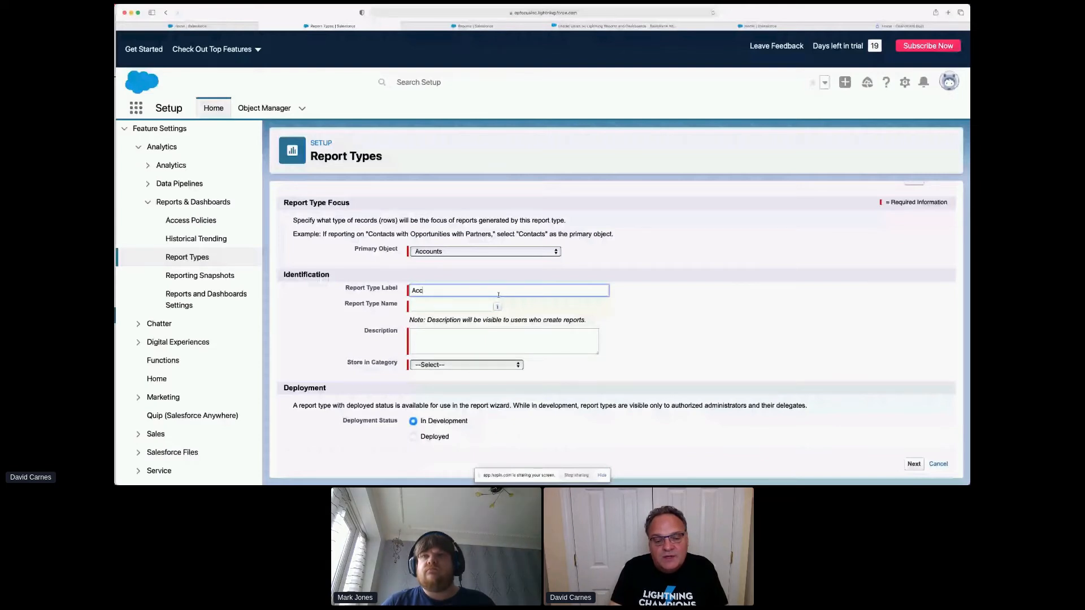
text(ounts with o)
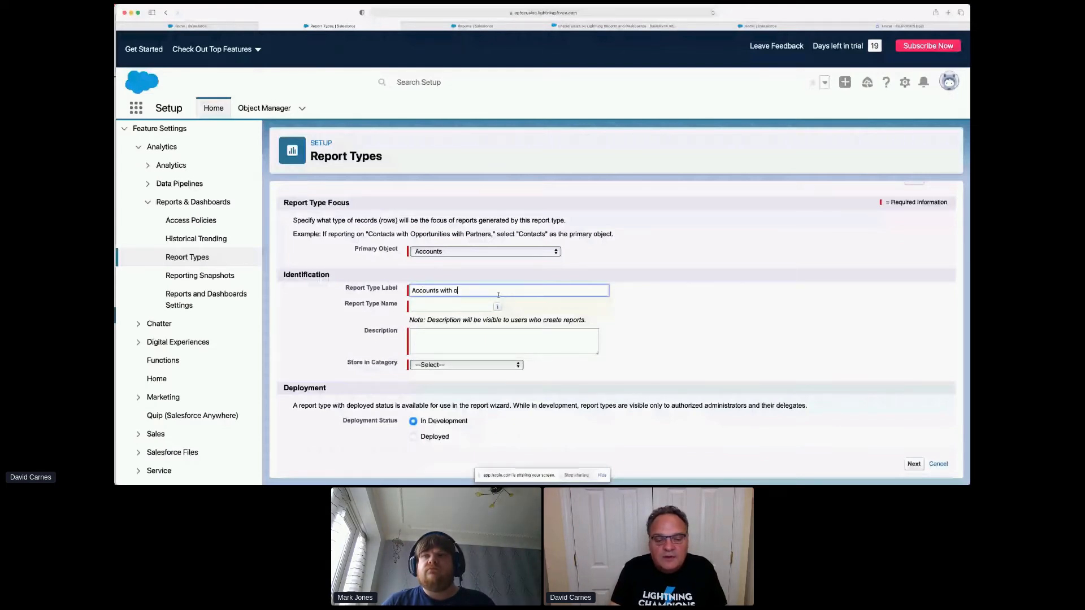
text(r without Cases)
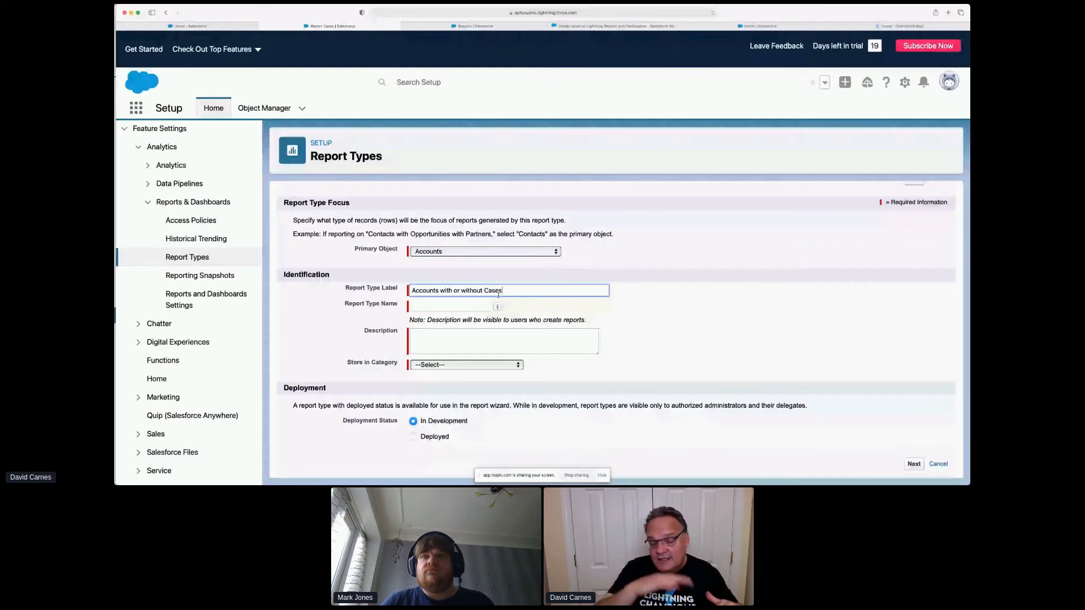
Fill the report type name from its label and copy "Accounts with or without Cases" into the description.
click(439, 304)
key(shift+Tab)
key(super+c)
click(463, 346)
key(super+v)
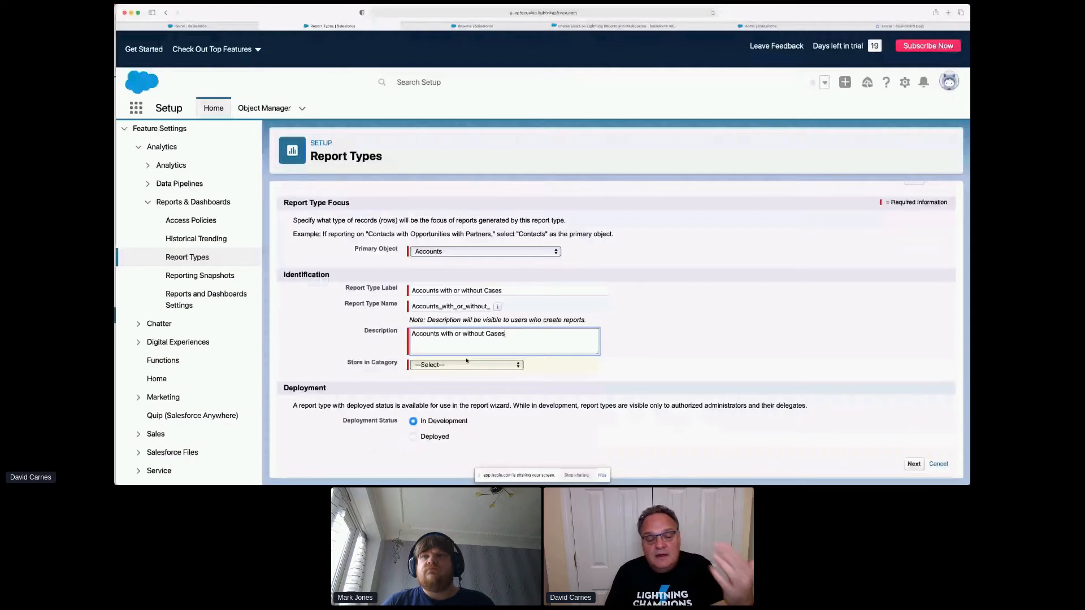
Store the report type in the Accounts & Contacts category with Deployed status and proceed to defining its record set.
click(465, 364)
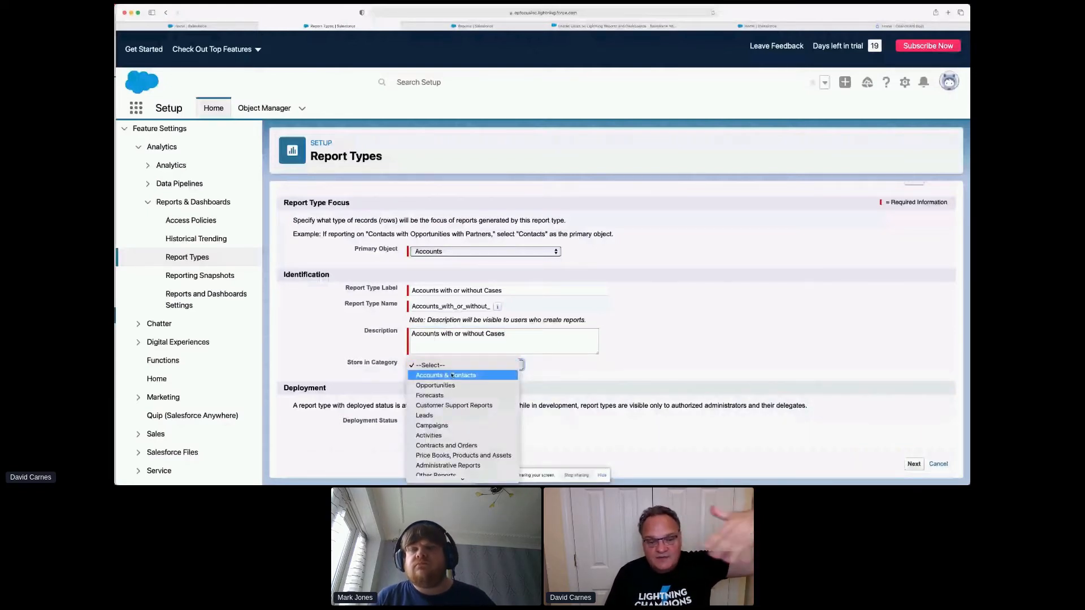
click(453, 375)
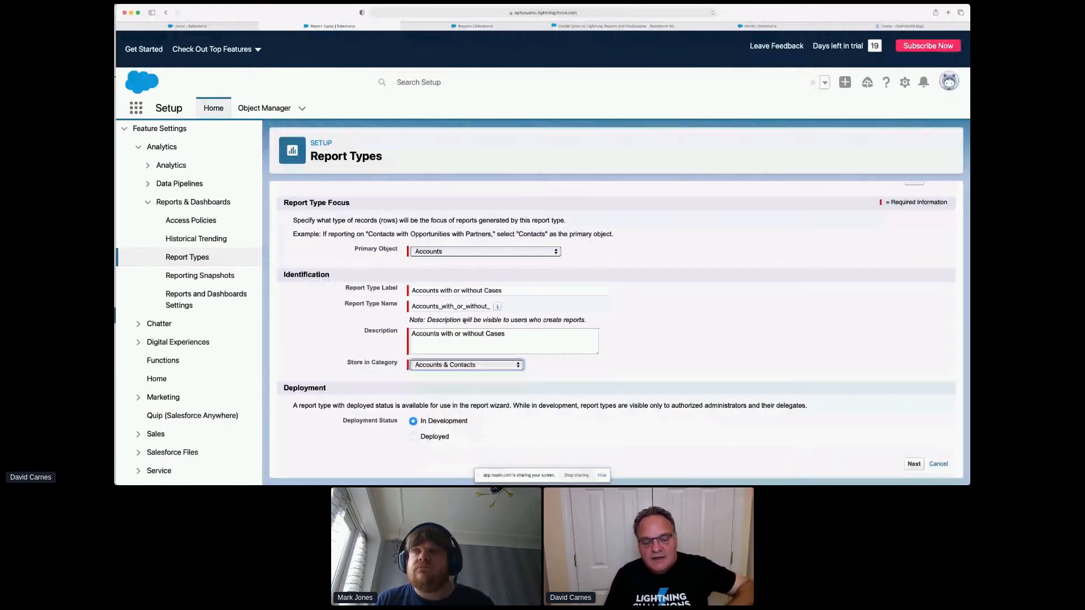
click(413, 437)
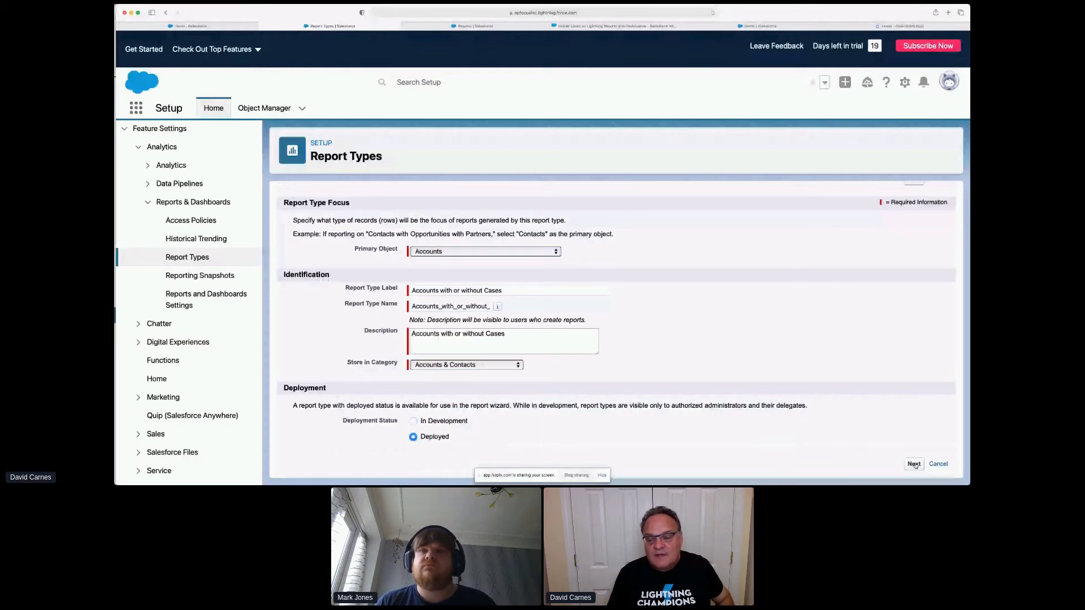
click(914, 465)
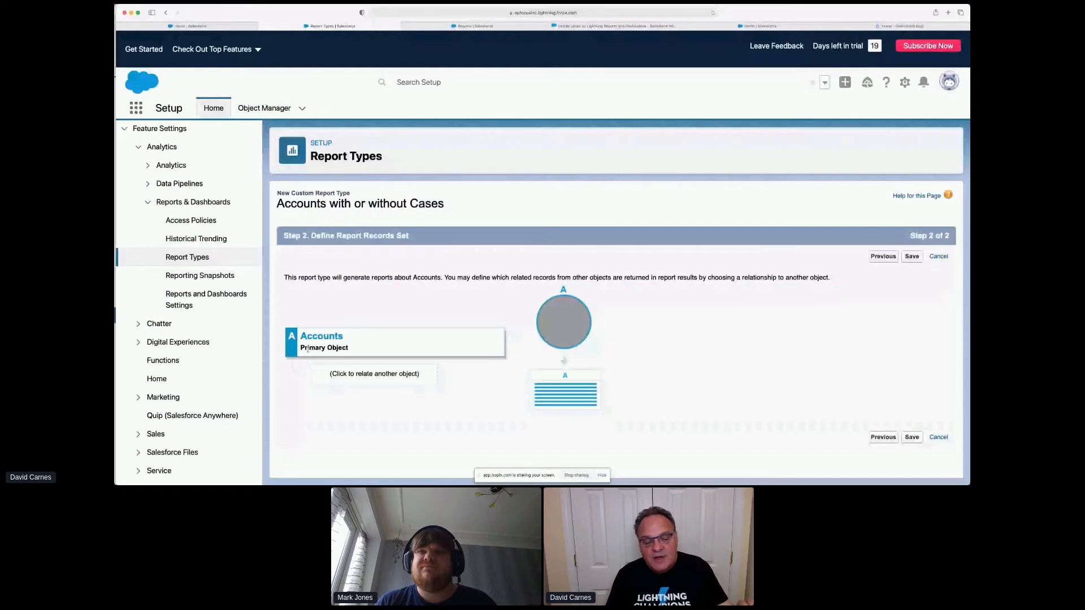
Relate Cases to Accounts so that "A" records may or may not have related "B" records, and save the report type.
click(352, 372)
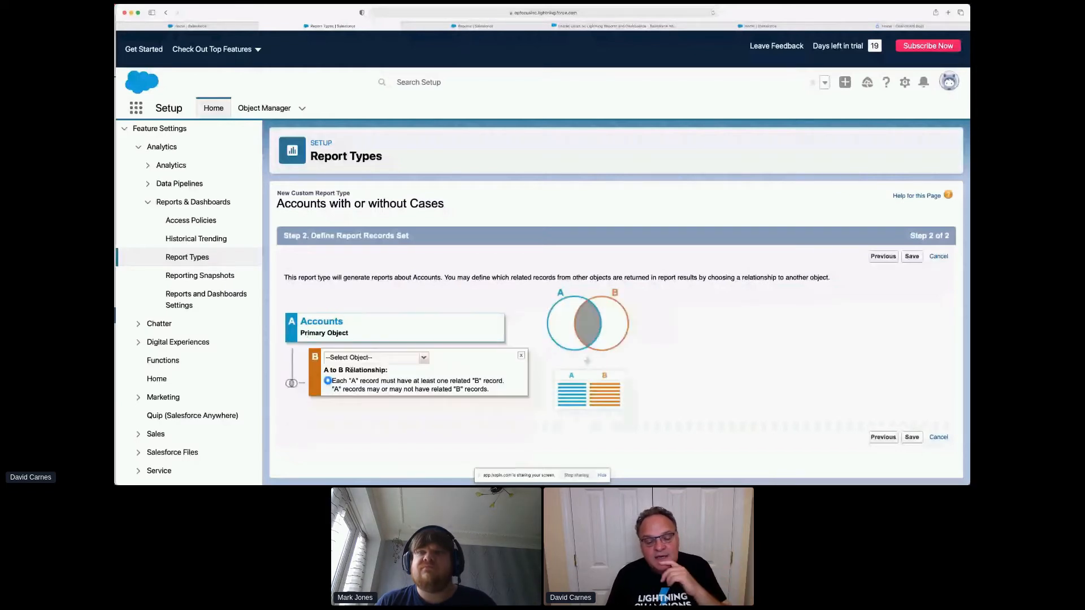
click(425, 359)
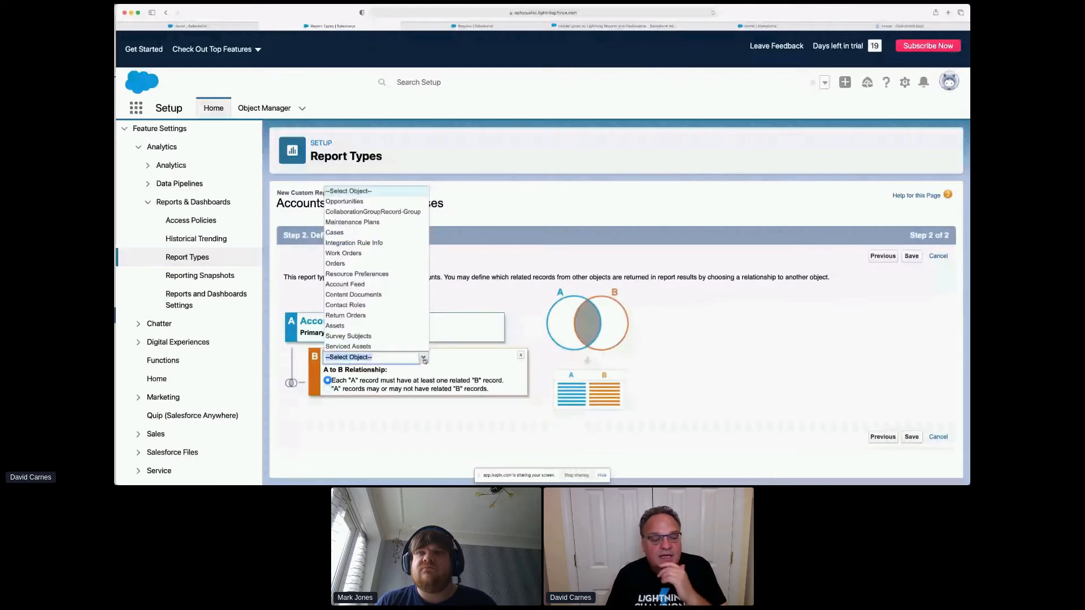
click(339, 233)
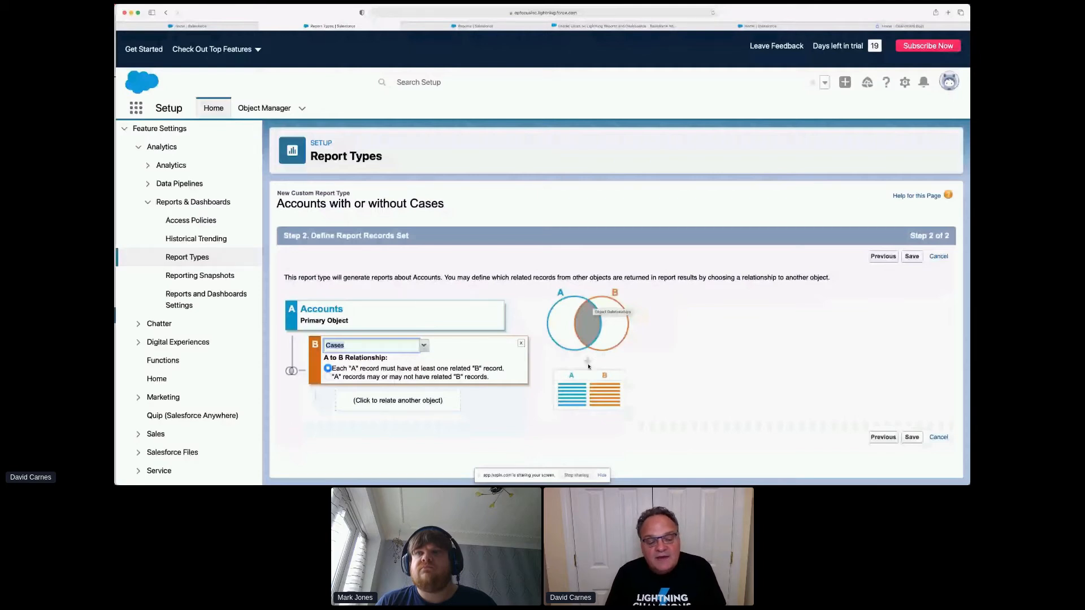
click(328, 377)
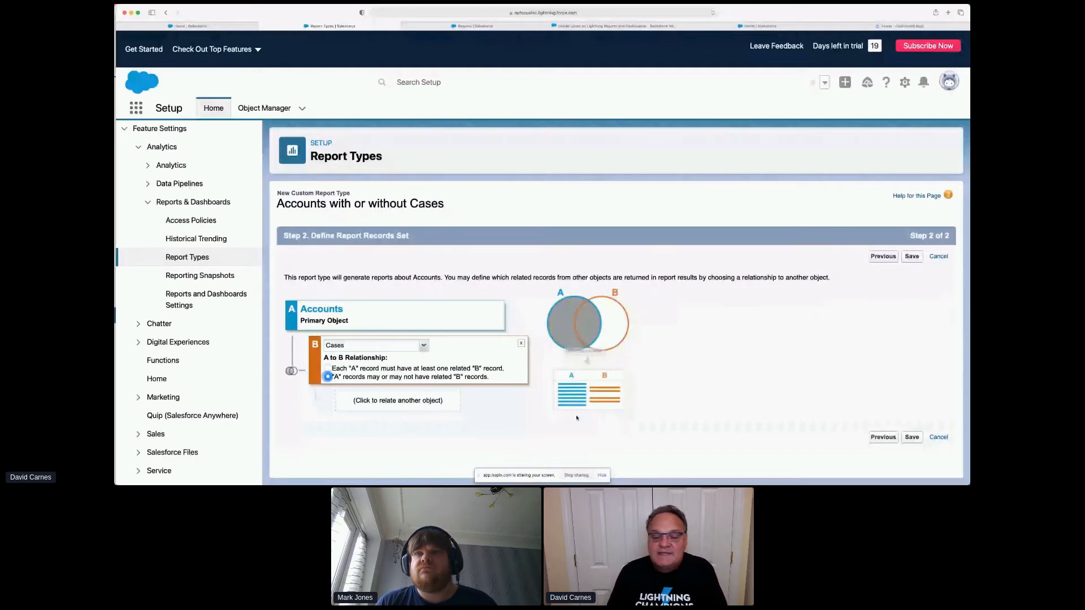
click(912, 257)
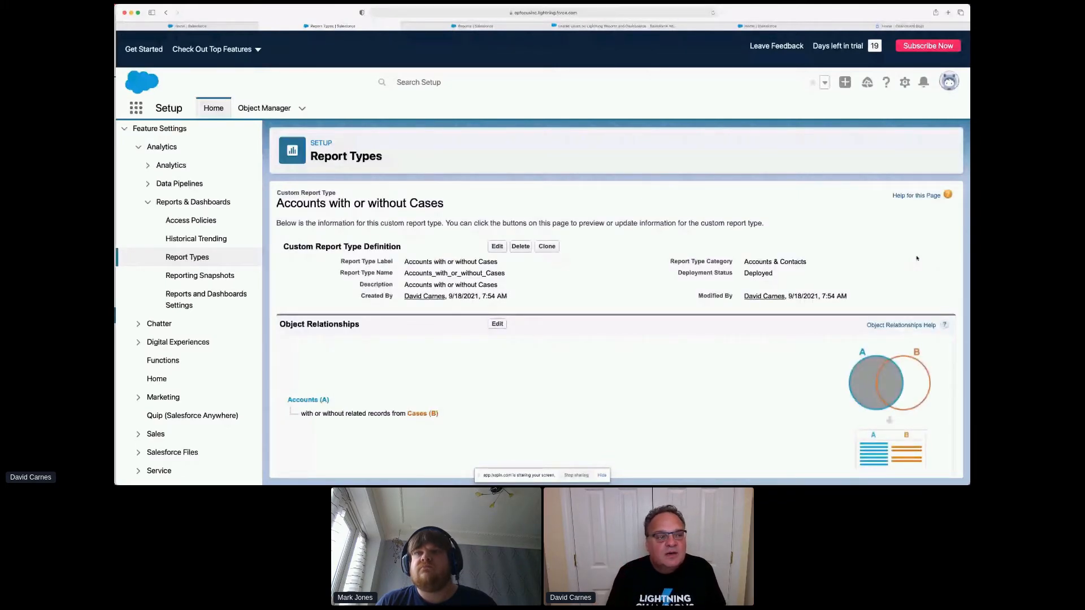
Open the Sales Lightning app from the Setup home page and start a new report from its Reports page.
click(197, 27)
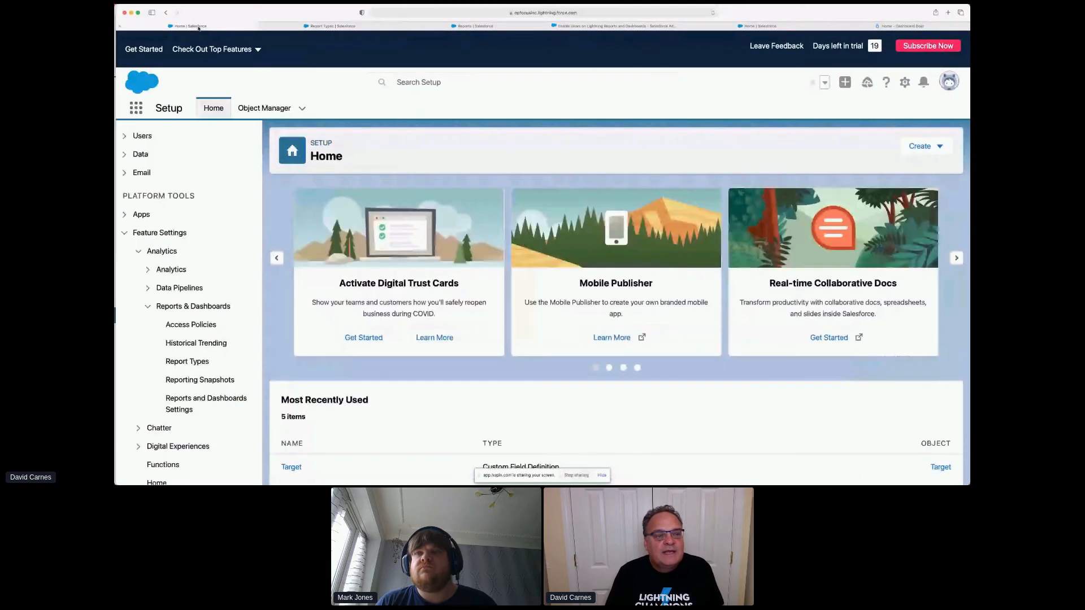
click(137, 108)
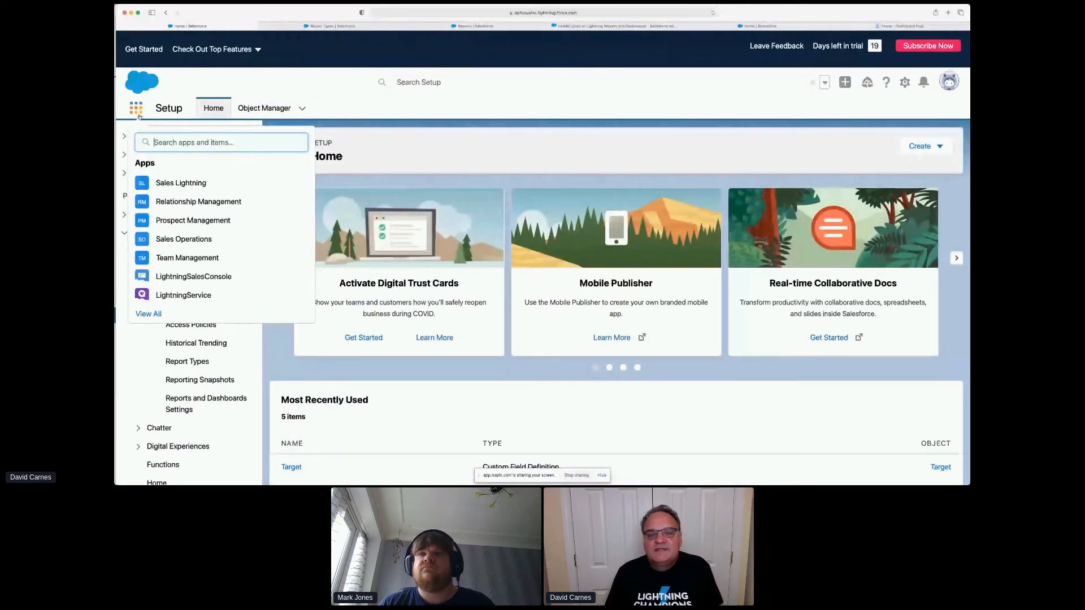
click(181, 183)
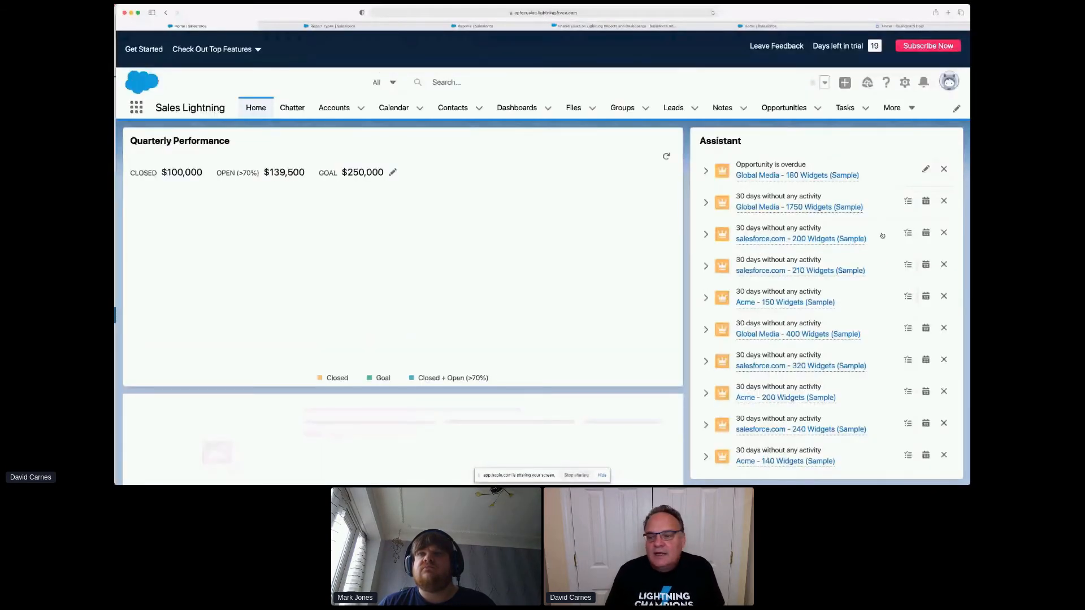
click(847, 154)
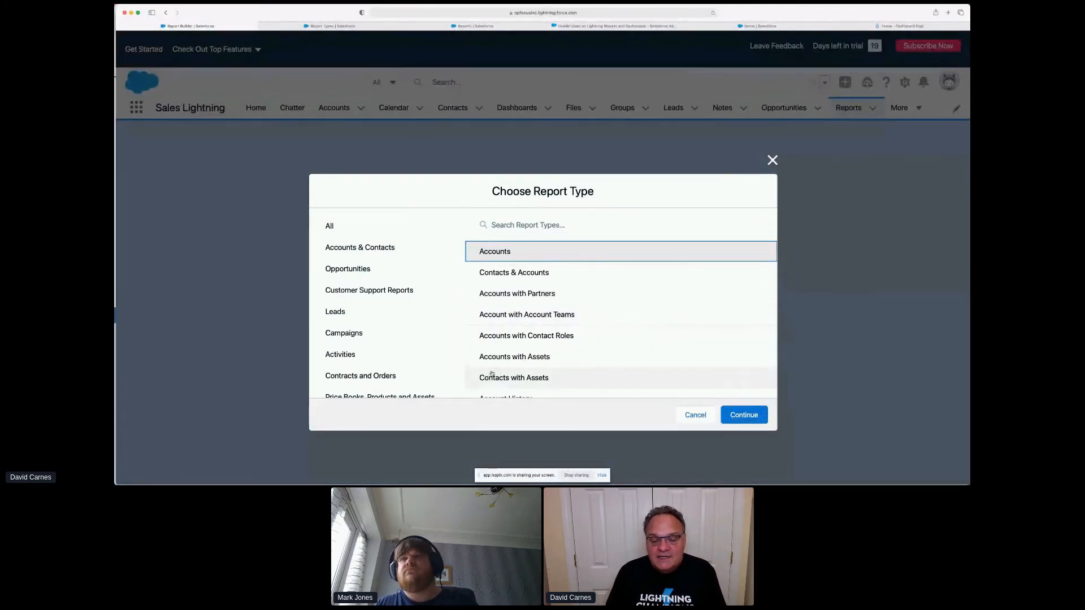
Find and select the Accounts with or without Cases report type in the new report chooser, and close the chooser.
scroll(492, 376, down, 1)
scroll(491, 373, down, 1)
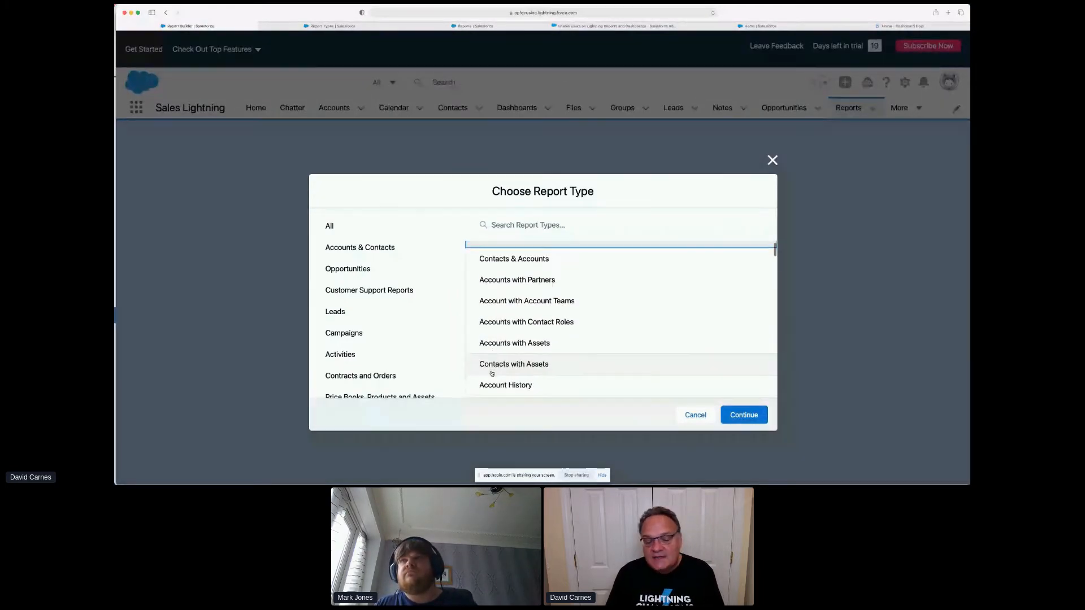
scroll(491, 373, down, 3)
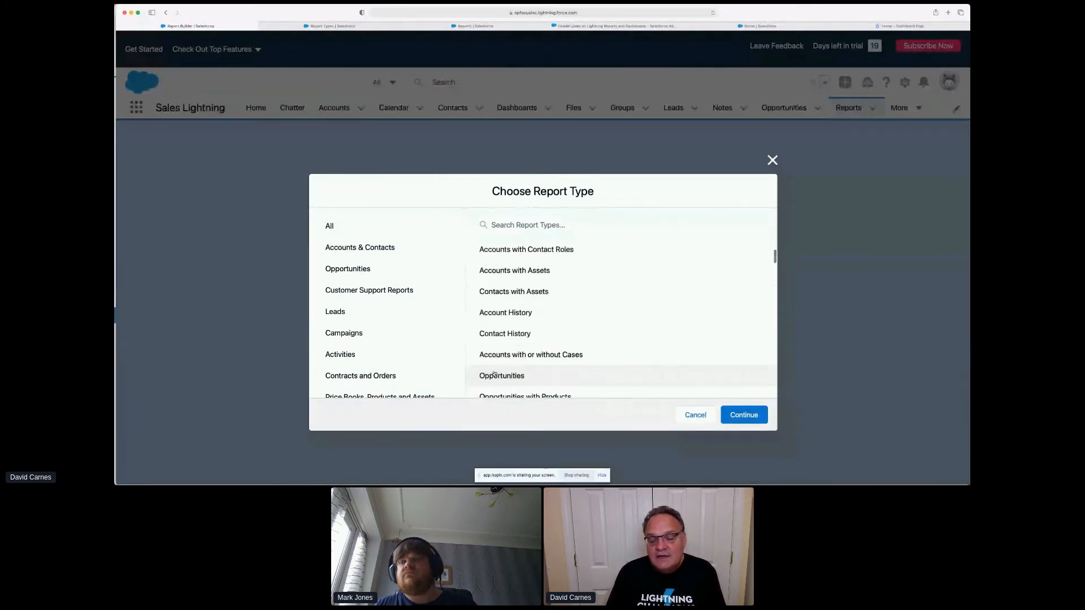
click(558, 356)
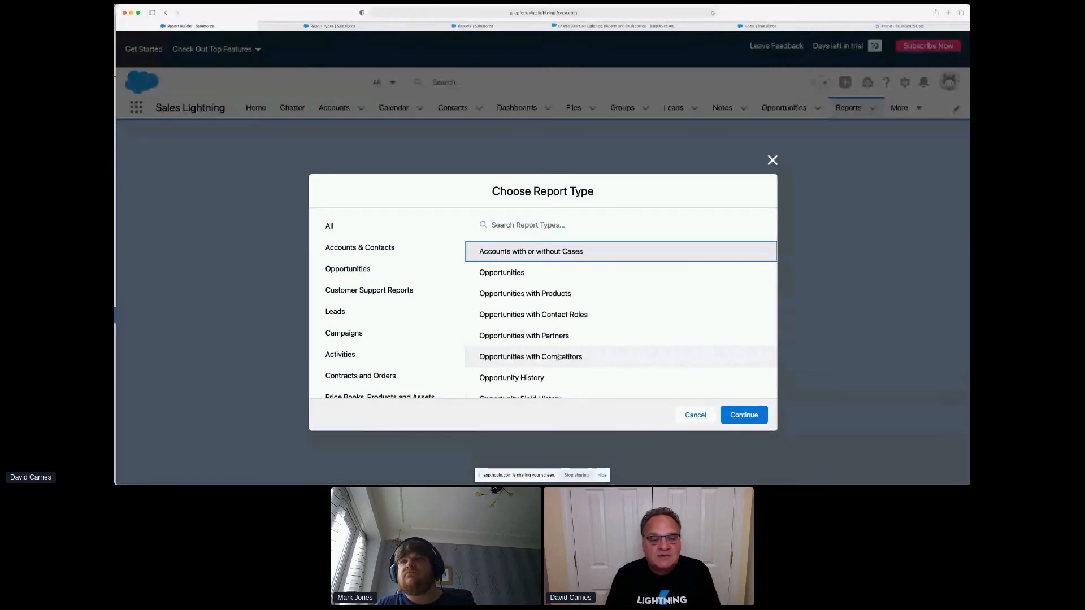
click(772, 160)
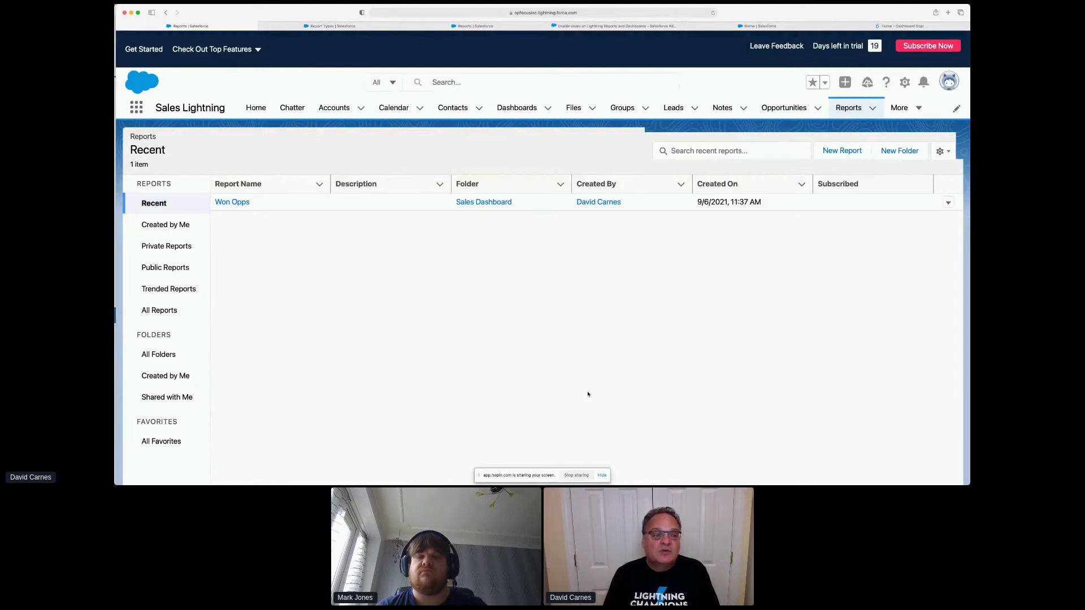
Switch to the PowerPoint slides and advance to the slide on creating a report with the Lightning Report Builder.
key(super+Tab)
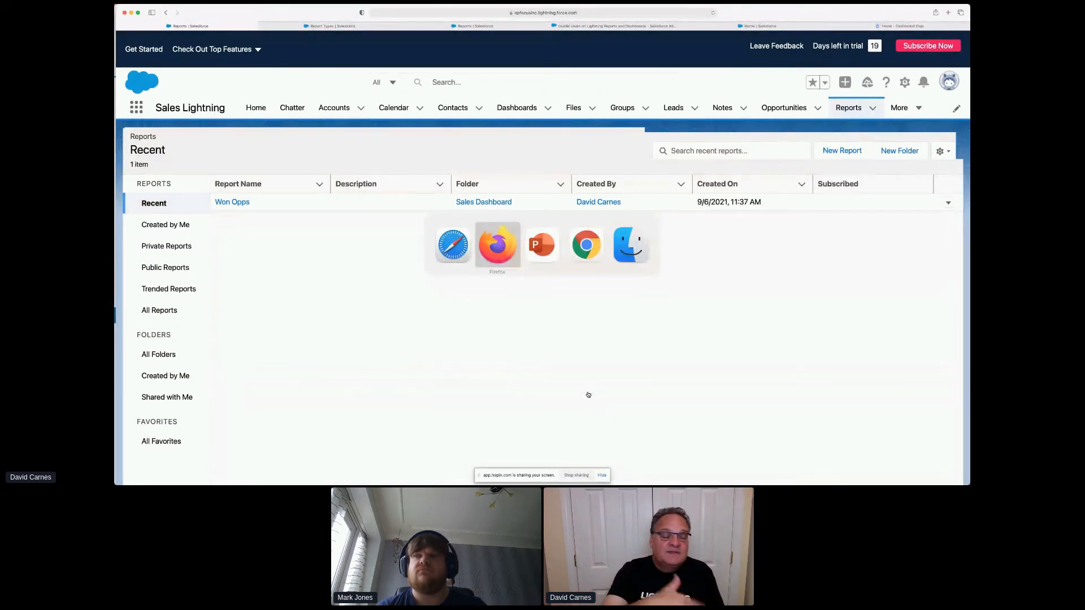
key(super+Tab)
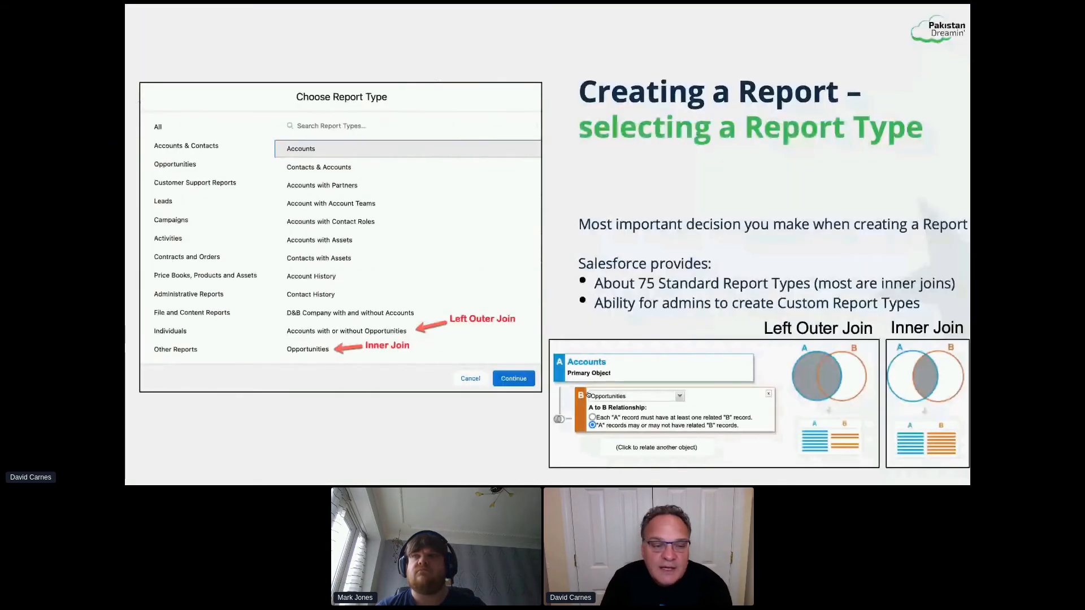
key(Right)
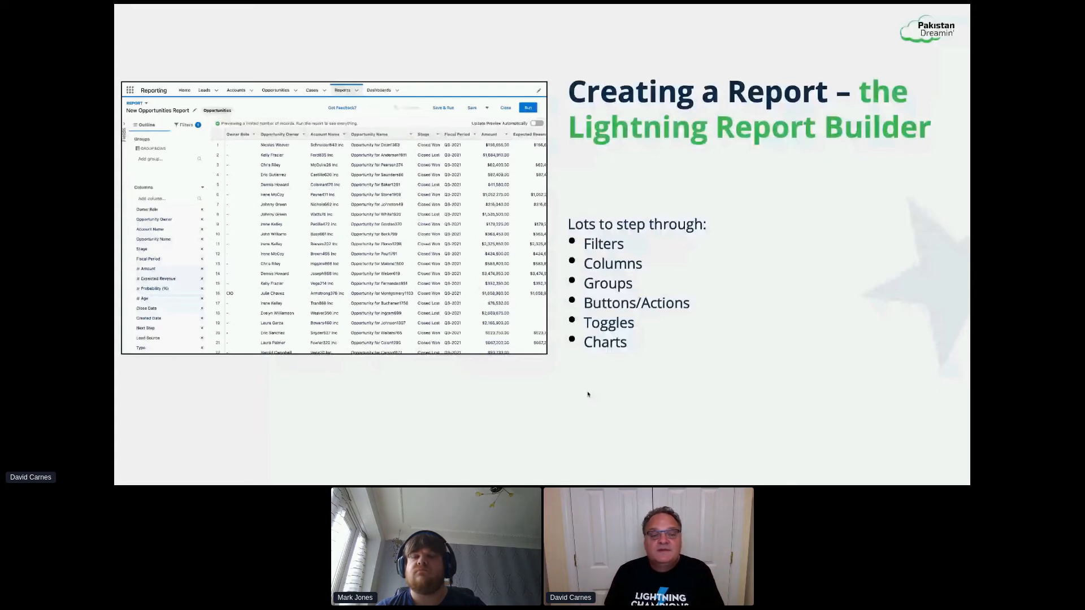
Switch to Firefox and log back in to the timed-out Salesforce session with the saved credentials.
key(super+Tab)
click(189, 13)
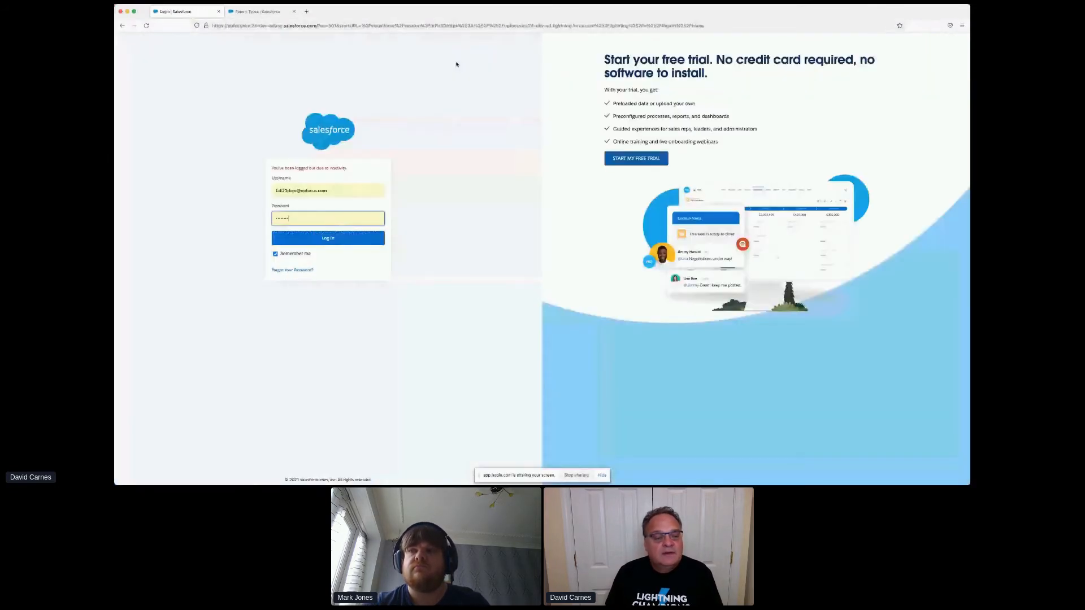
click(332, 240)
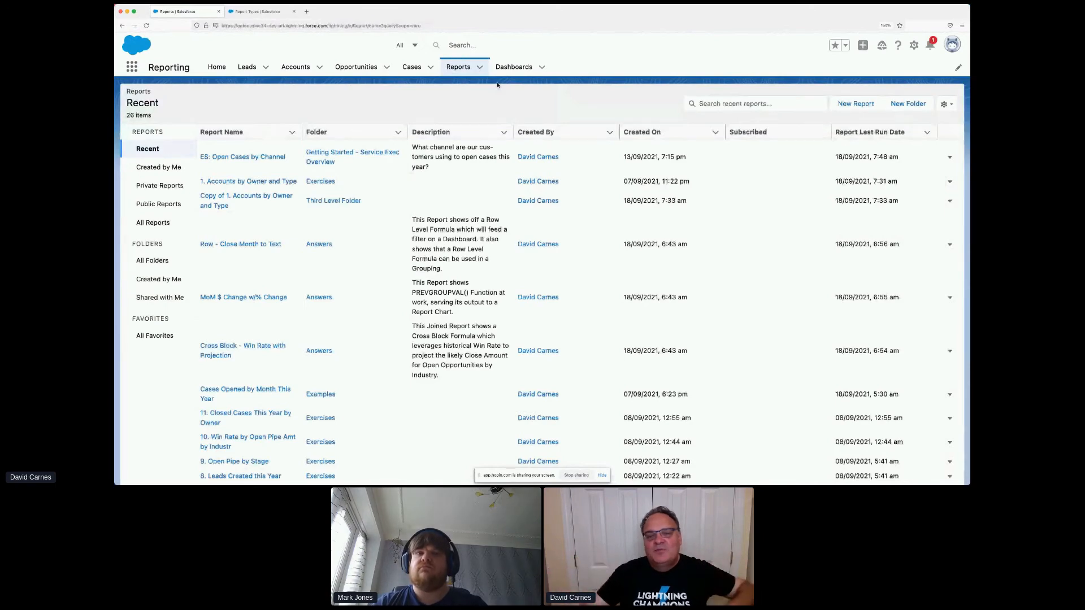
Start a new report based on the Opportunities report type from the Opportunities category.
click(854, 105)
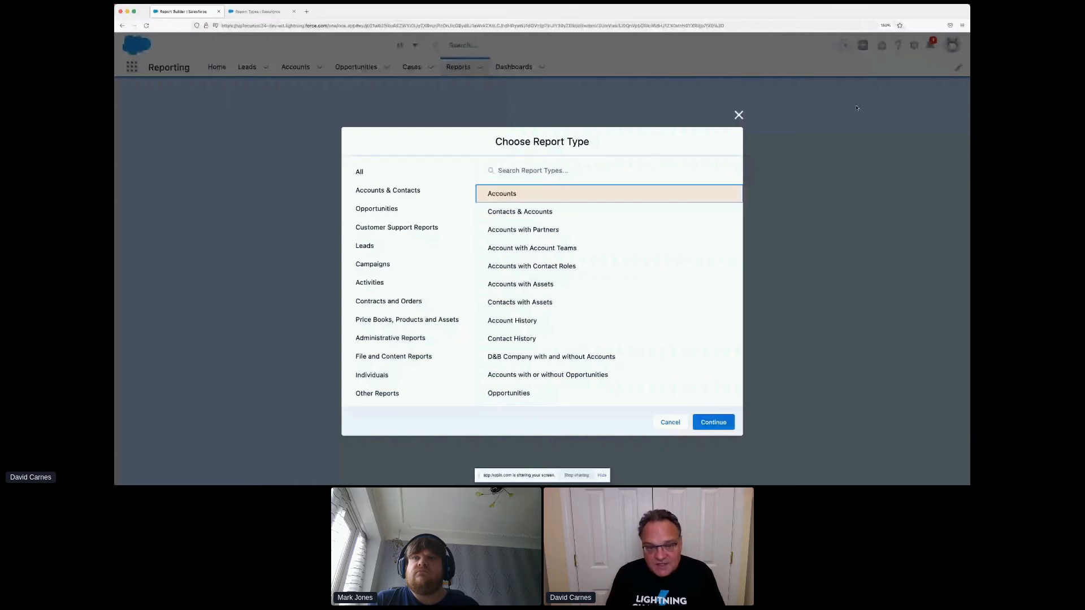
scroll(531, 332, down, 4)
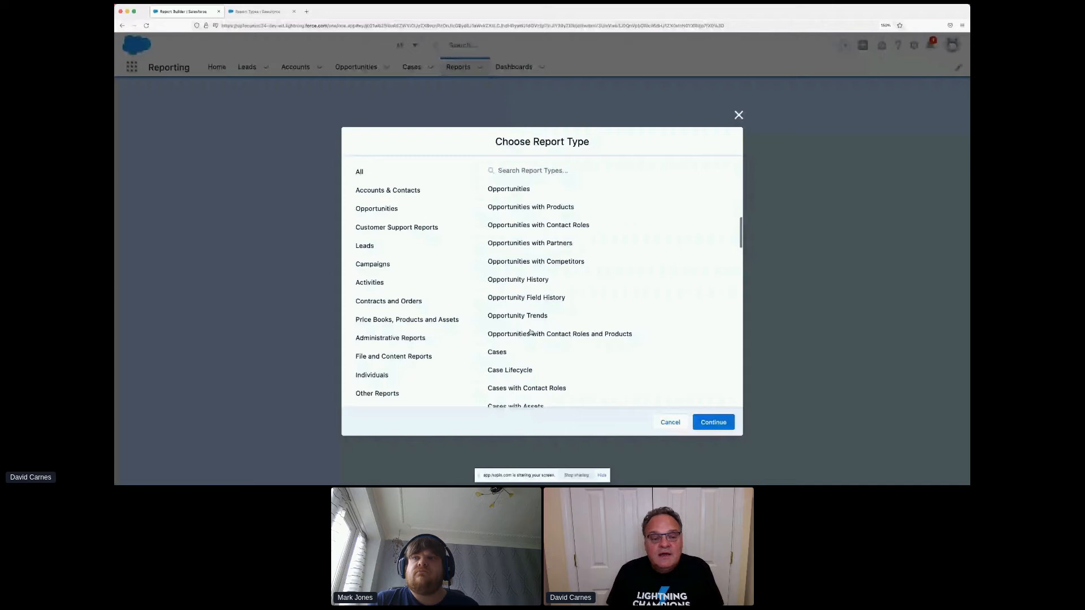
scroll(531, 332, down, 5)
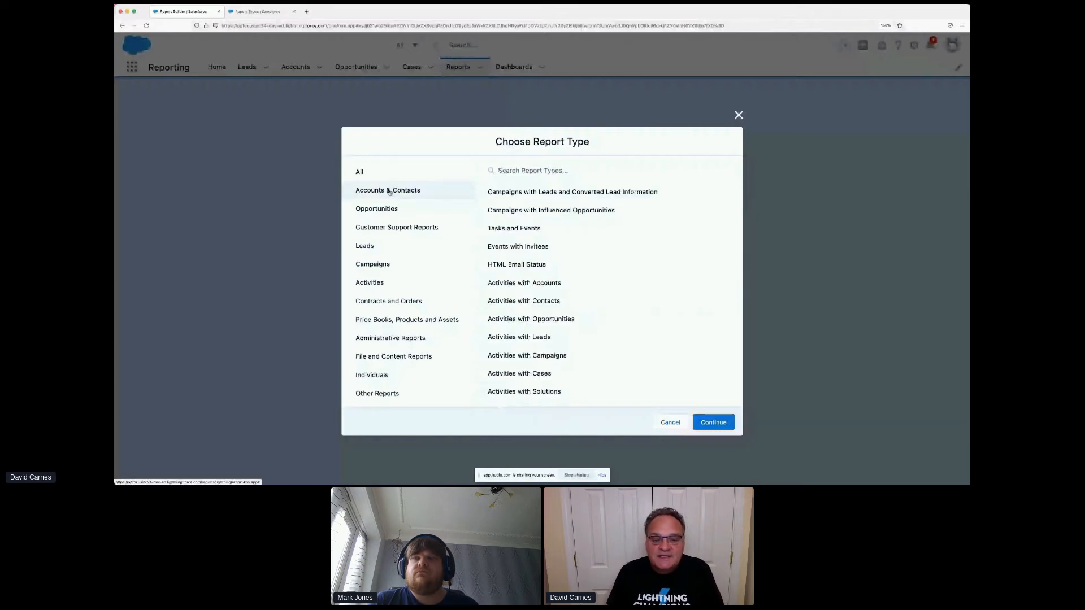
click(385, 208)
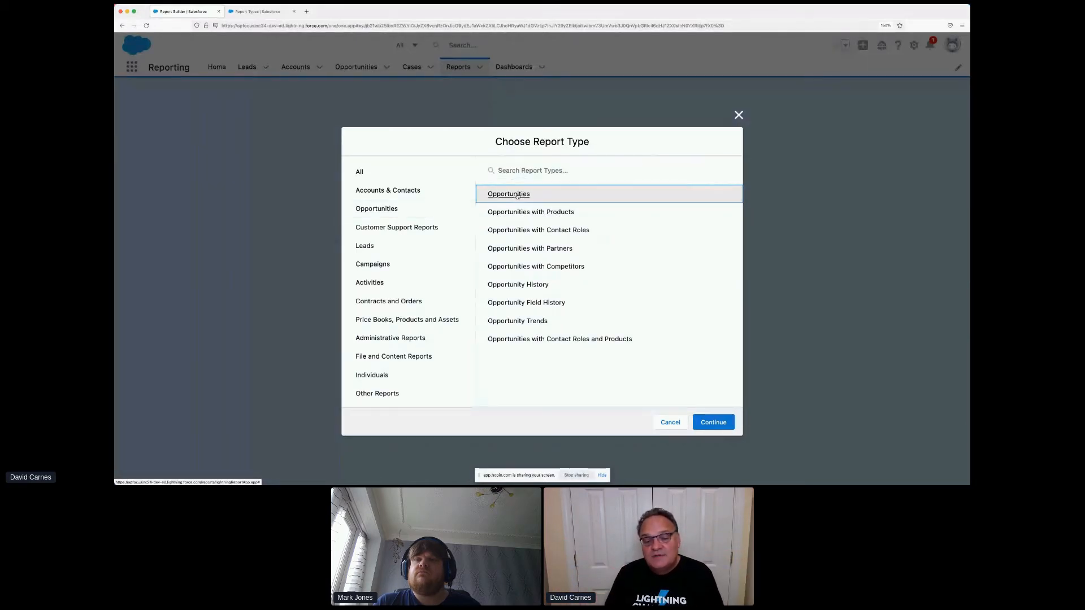
click(712, 424)
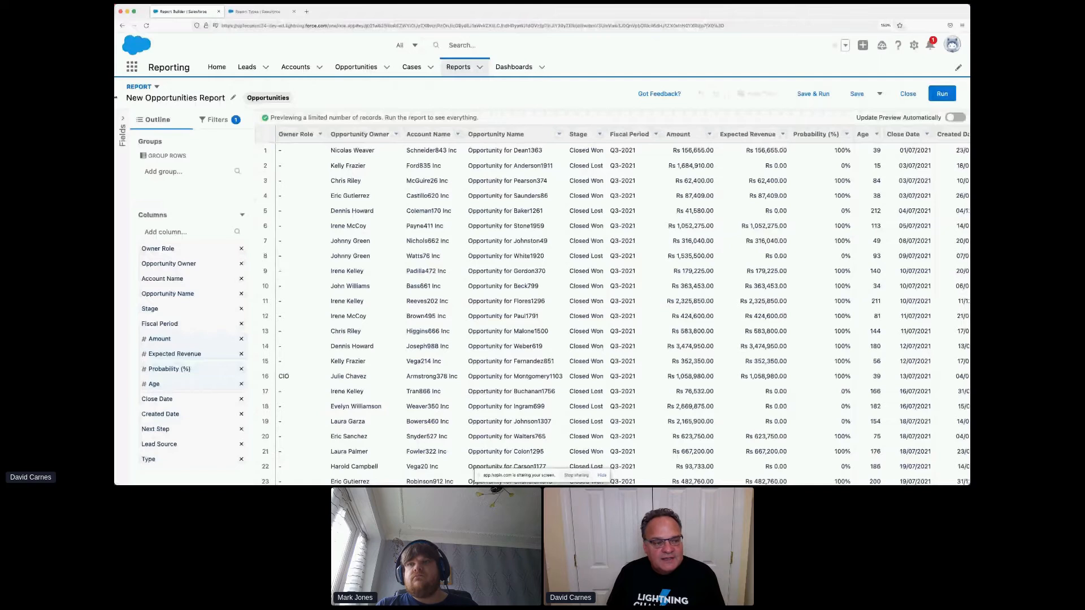
Review the report's filters and available checkbox fields, and turn on automatic preview updates.
click(215, 120)
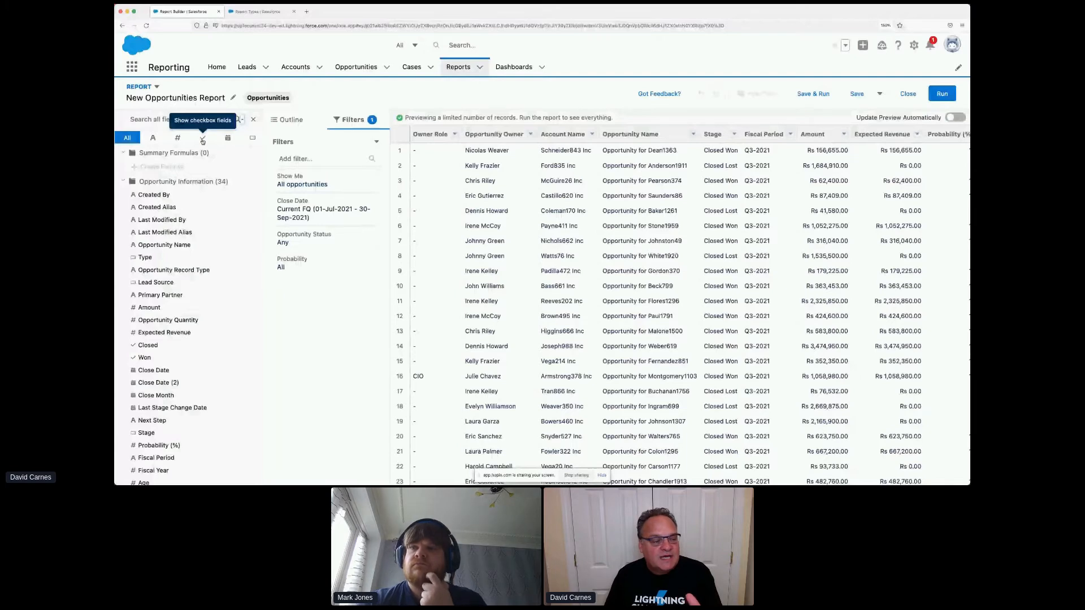
click(203, 138)
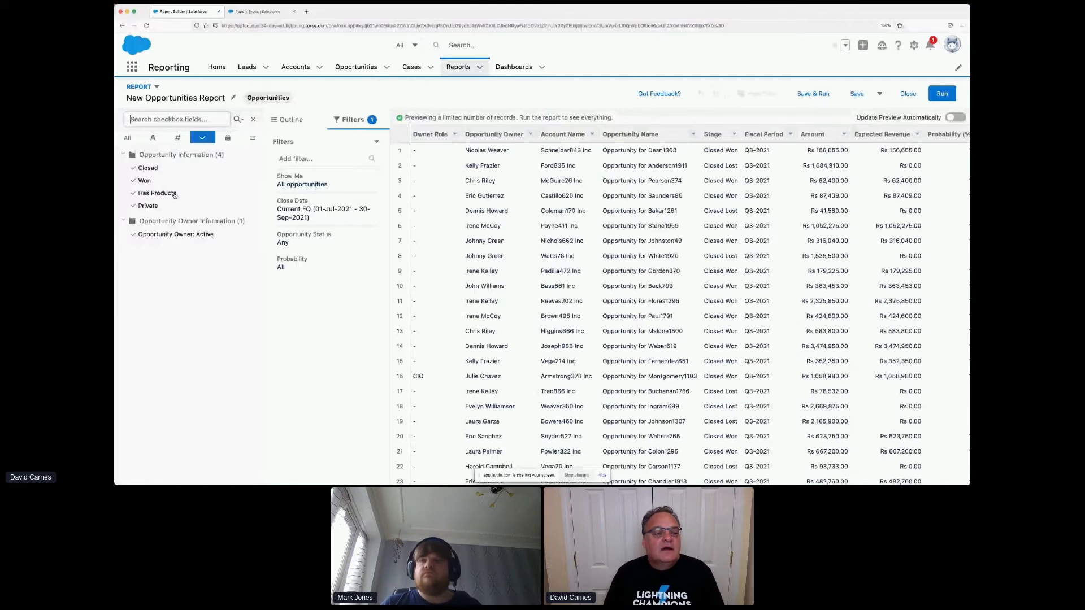
click(123, 119)
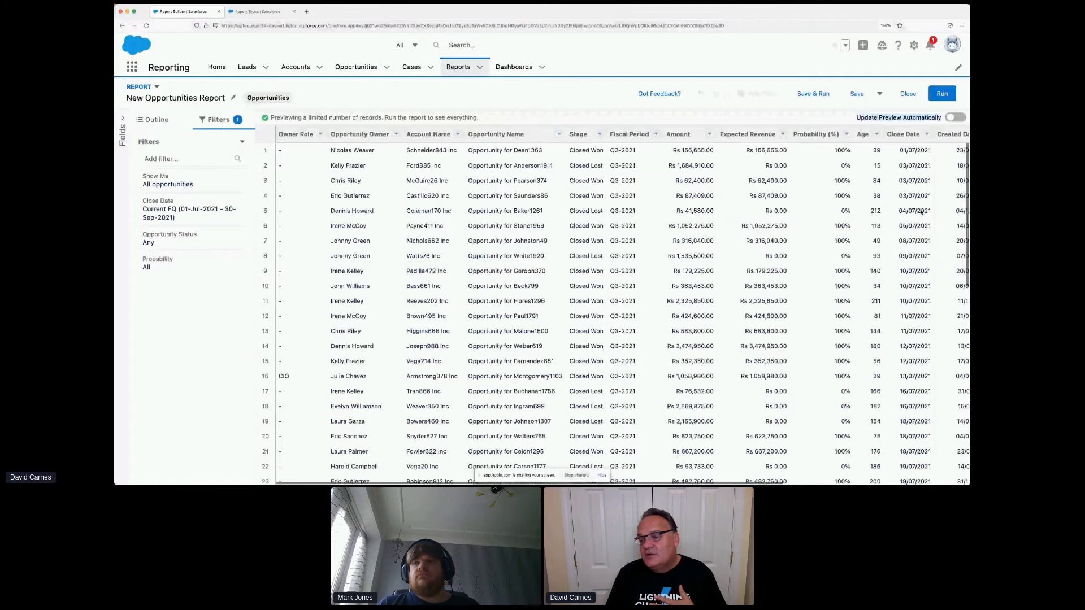
click(956, 118)
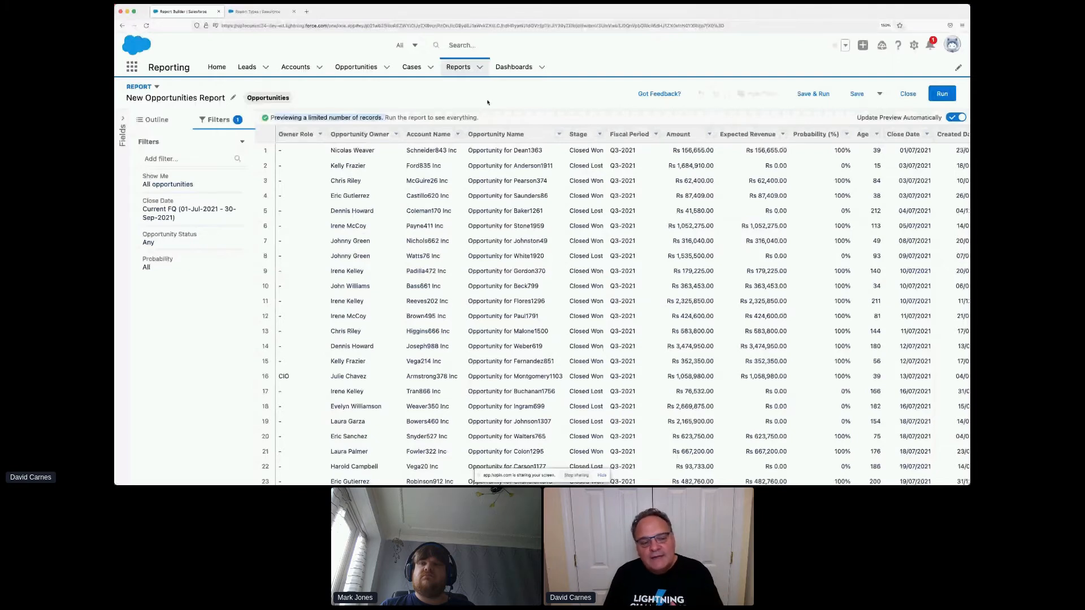
Remove the Owner Role and Fiscal Period columns from the report.
click(320, 134)
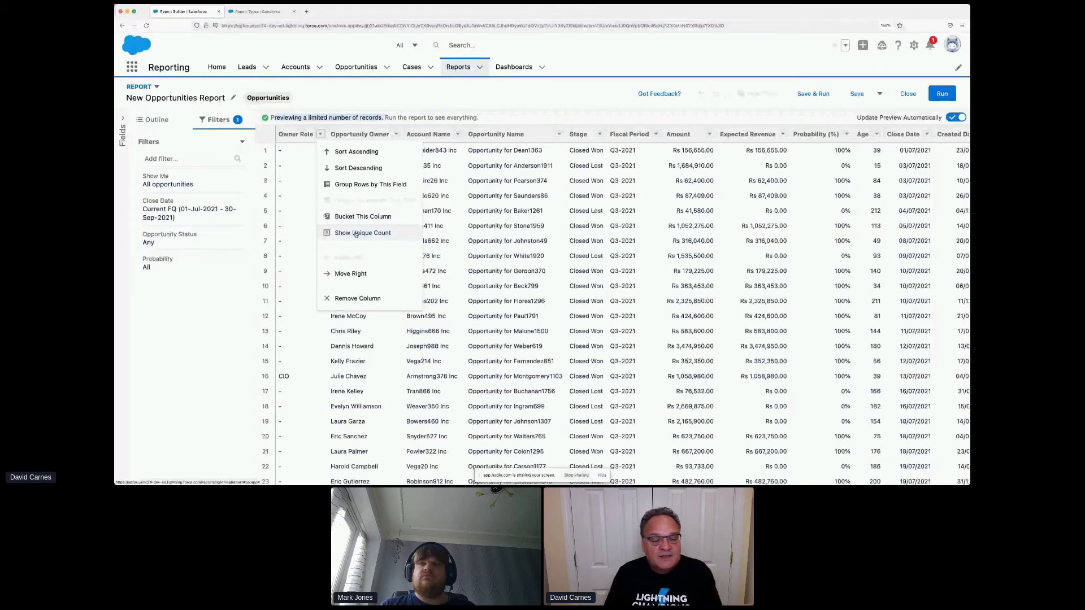
click(352, 299)
click(153, 120)
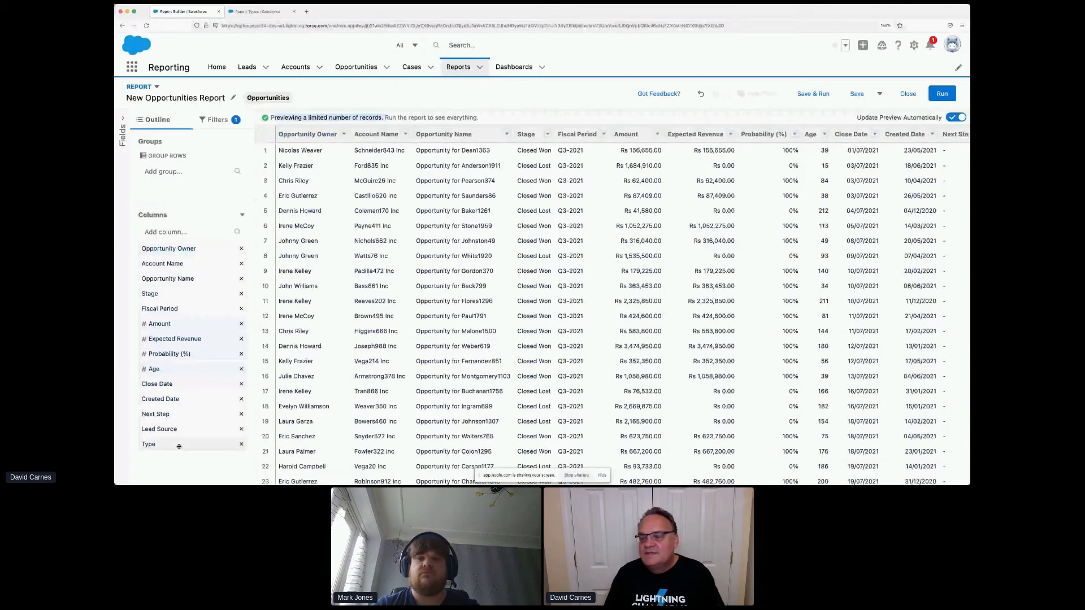
scroll(692, 374, right, 5)
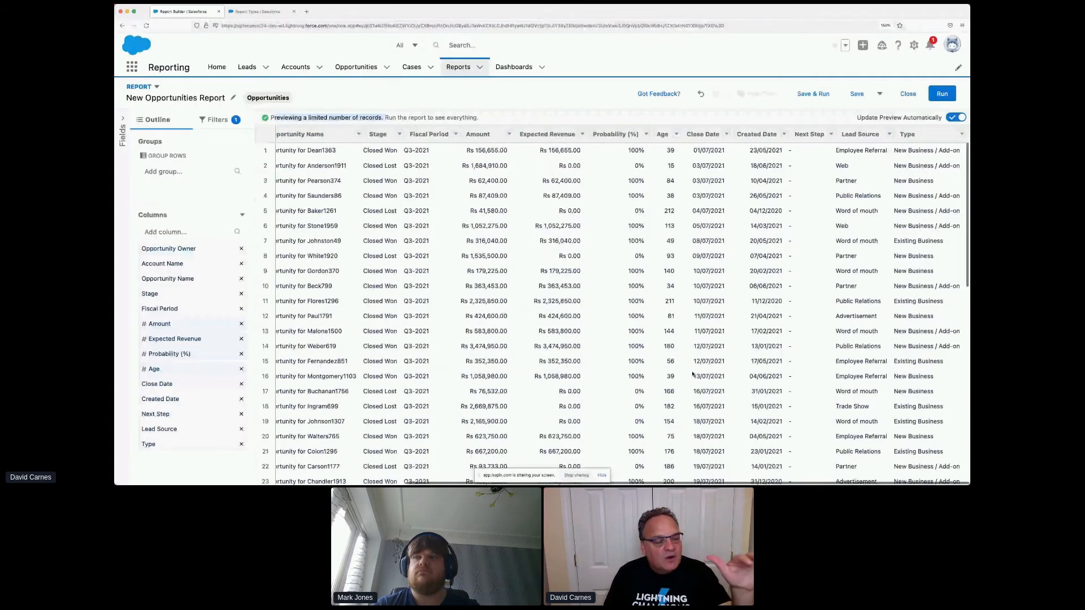
scroll(692, 374, left, 5)
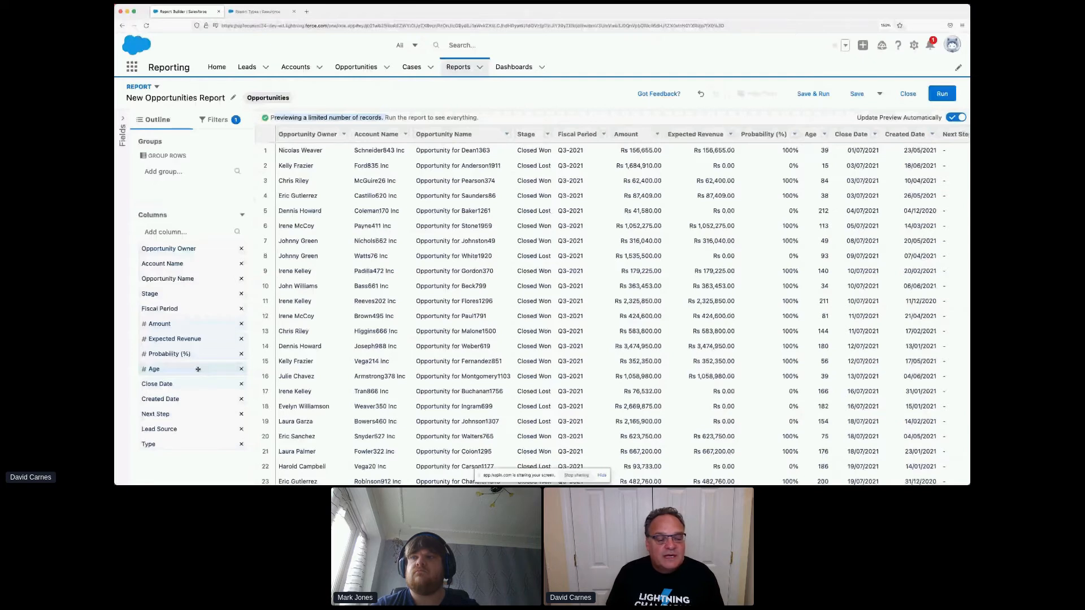
click(241, 309)
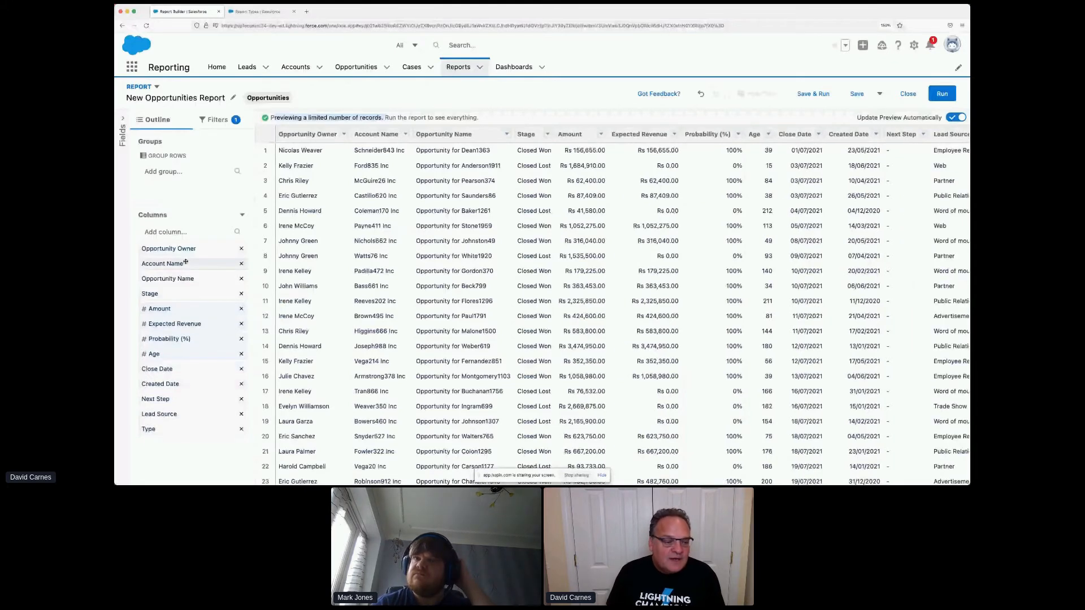
Reorder the columns with Opportunity Name first and Stage before Account Name, and try to move Close Date up after Opportunity Owner.
drag(167, 279, 173, 246)
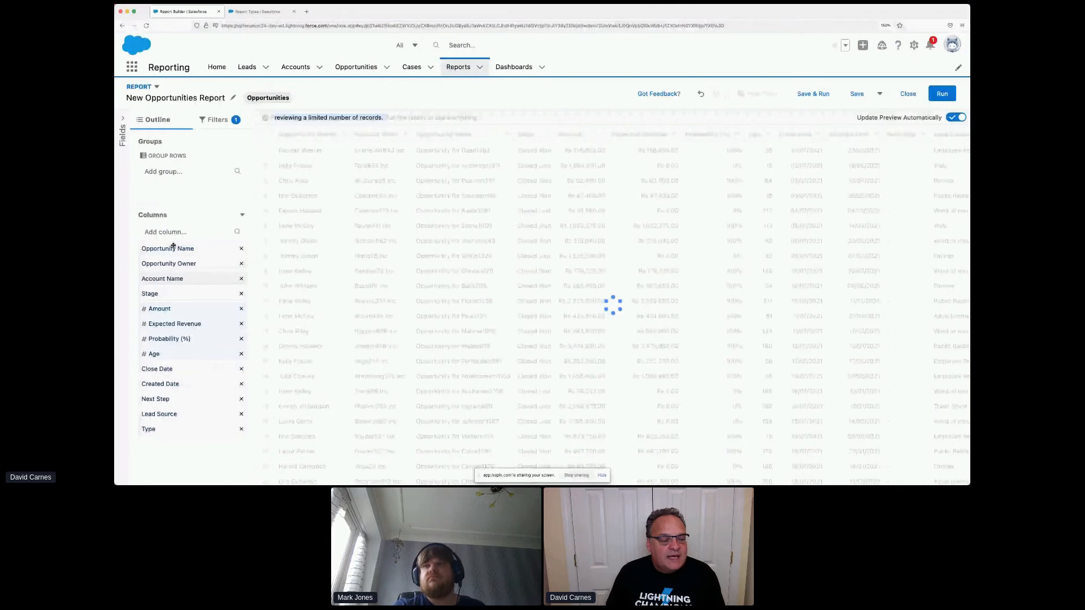
drag(170, 294, 169, 269)
drag(157, 369, 177, 274)
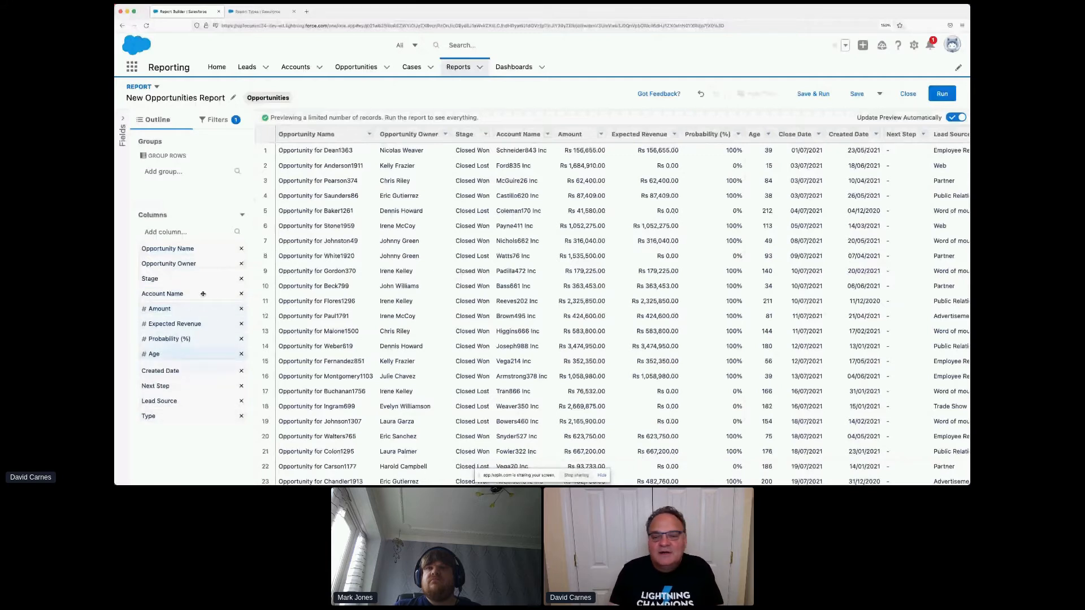
click(180, 232)
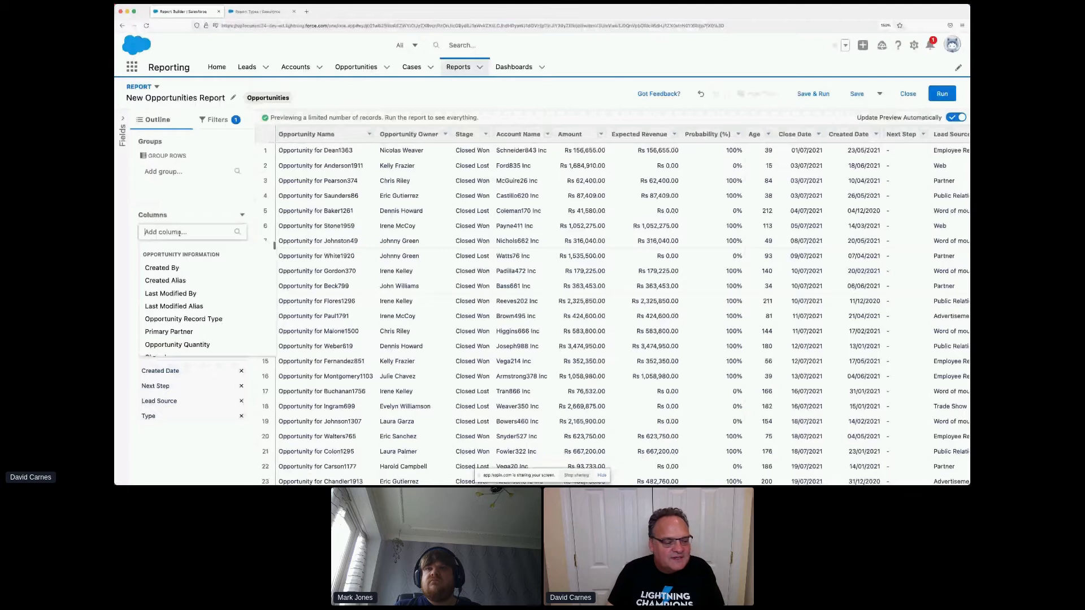
key(Escape)
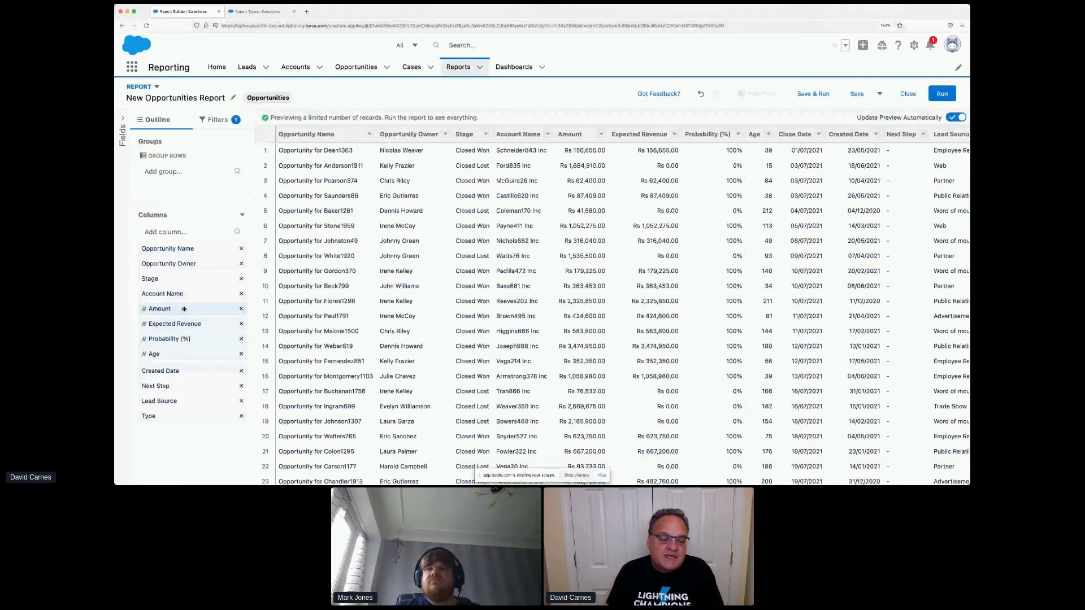
Apply the Sum summary to the Amount and Expected Revenue columns.
click(185, 309)
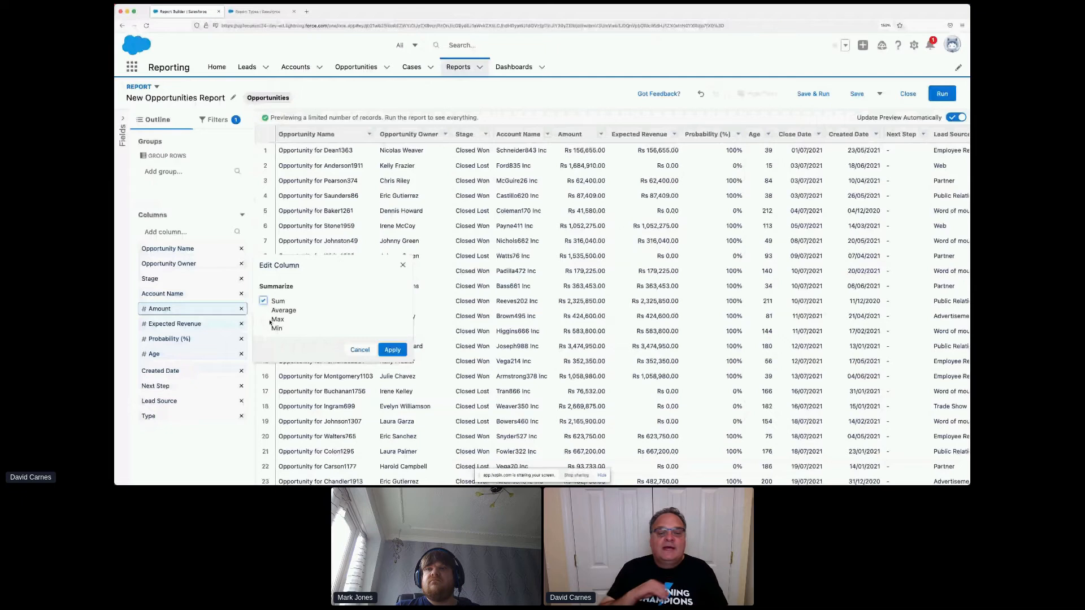
click(394, 351)
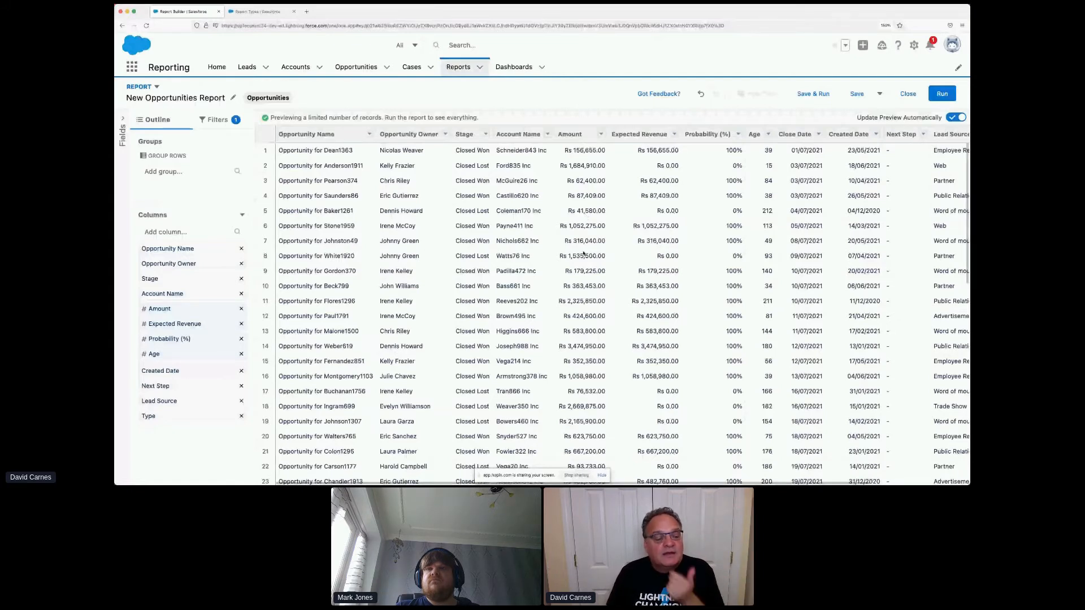
click(189, 324)
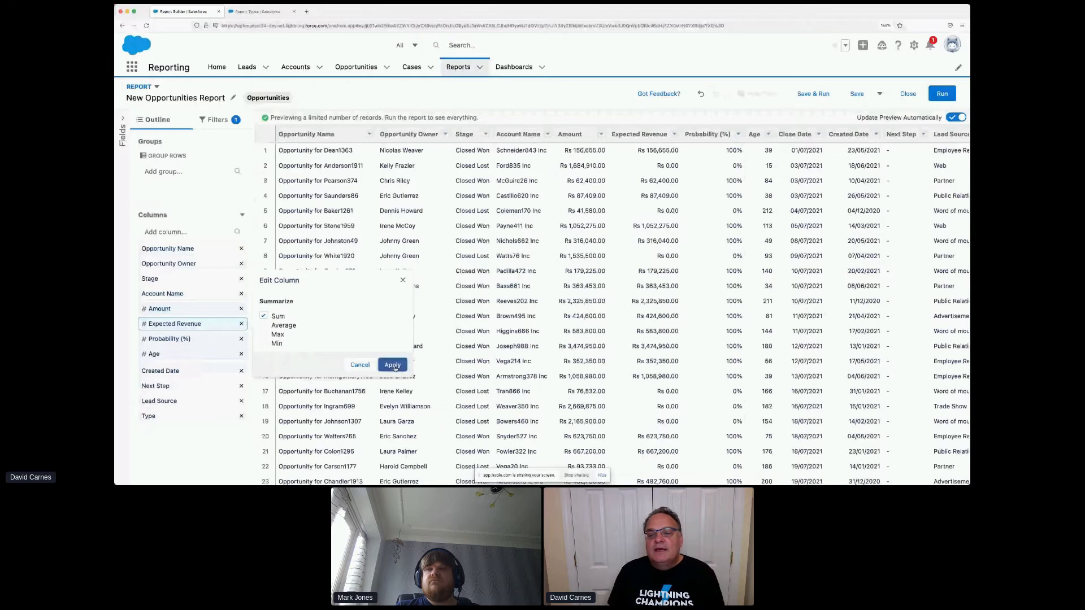
click(393, 366)
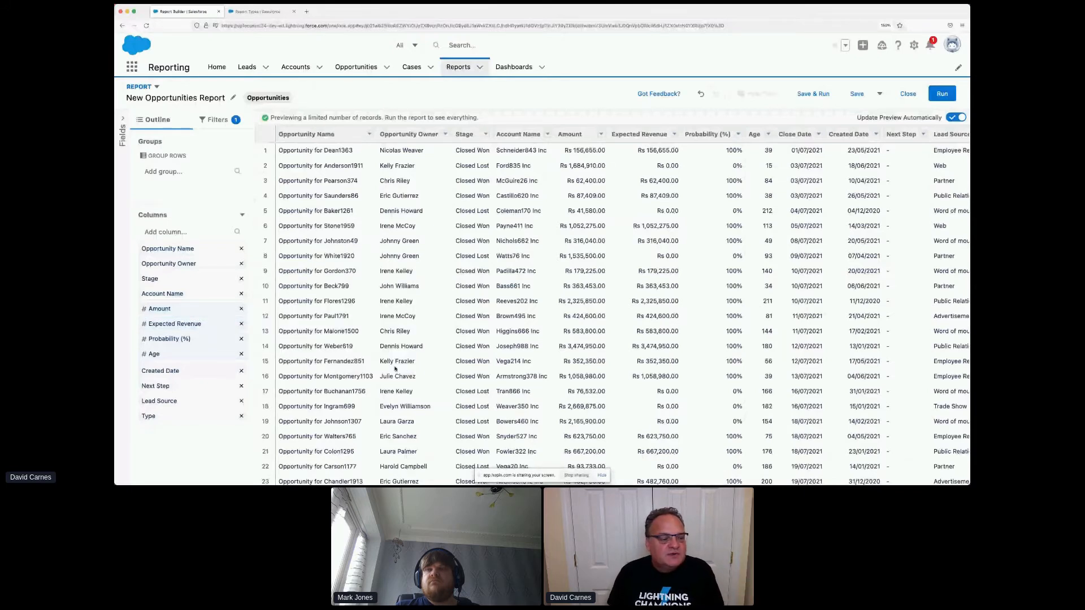
Search the available columns for "in" and add the Rating column to the report.
click(187, 232)
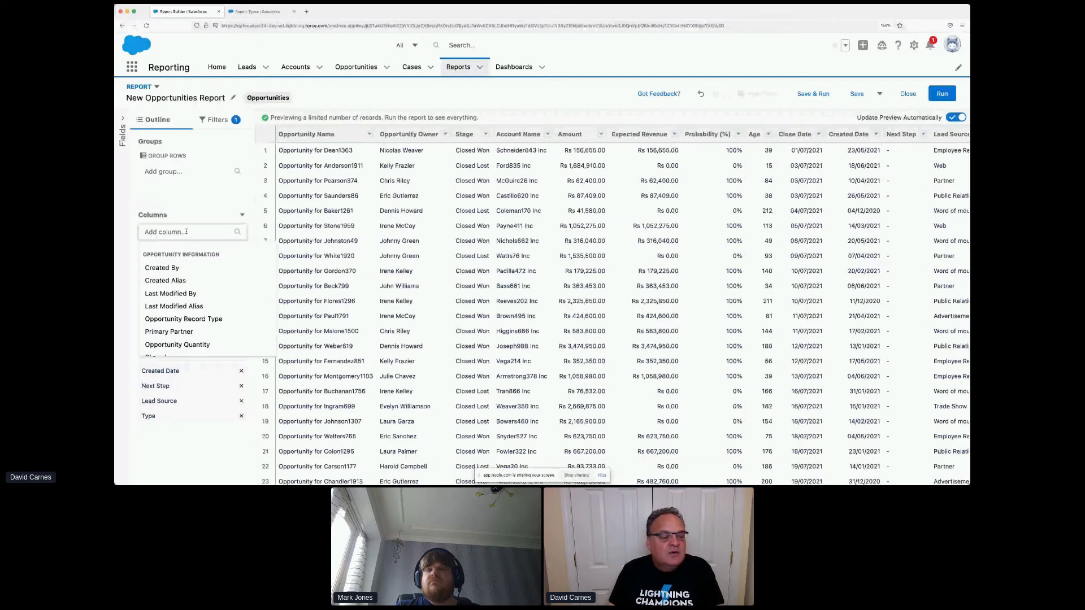
text(in)
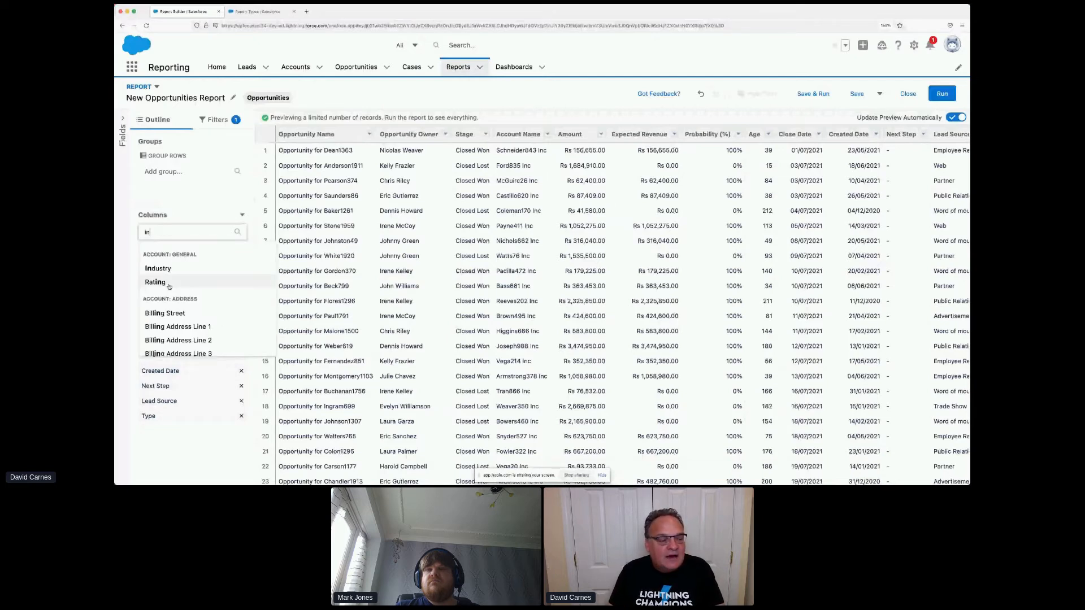
click(169, 283)
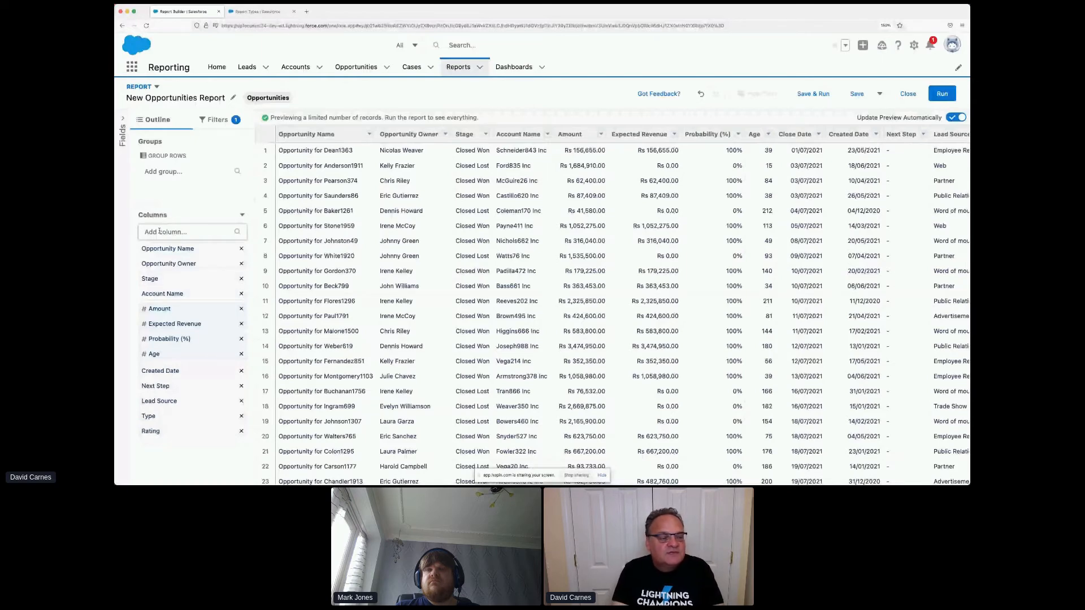
Search the report's field list for "ind", show all field types, and close the list.
click(123, 119)
text(ind)
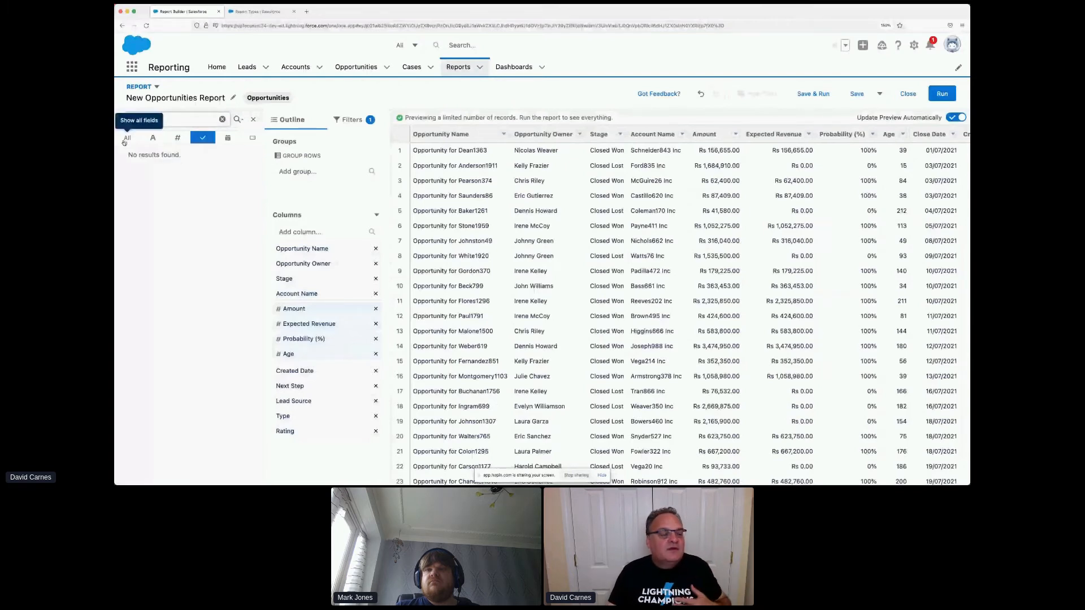
click(126, 140)
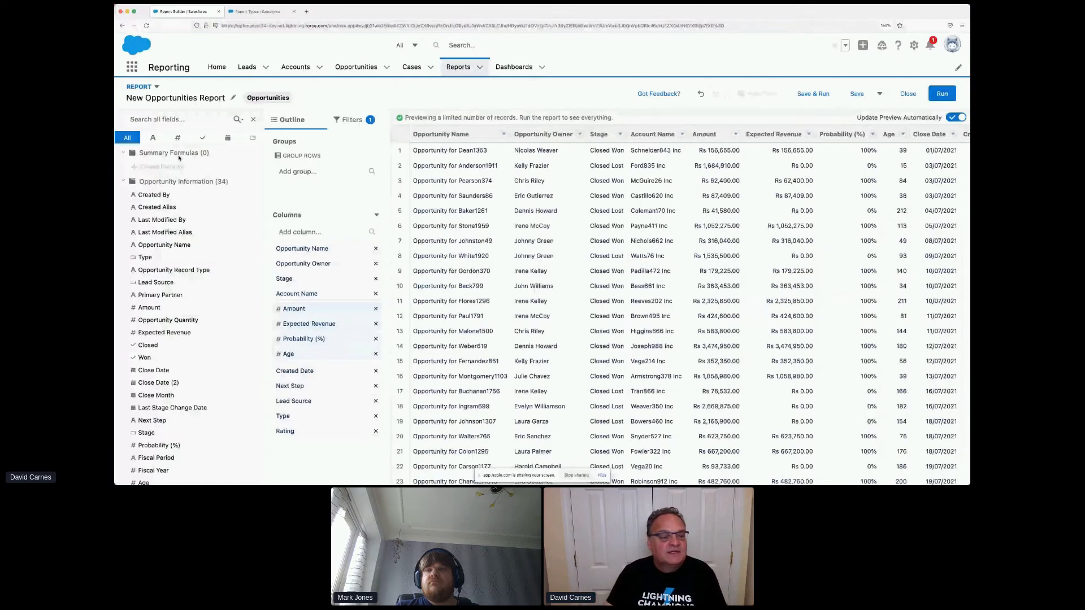
click(254, 119)
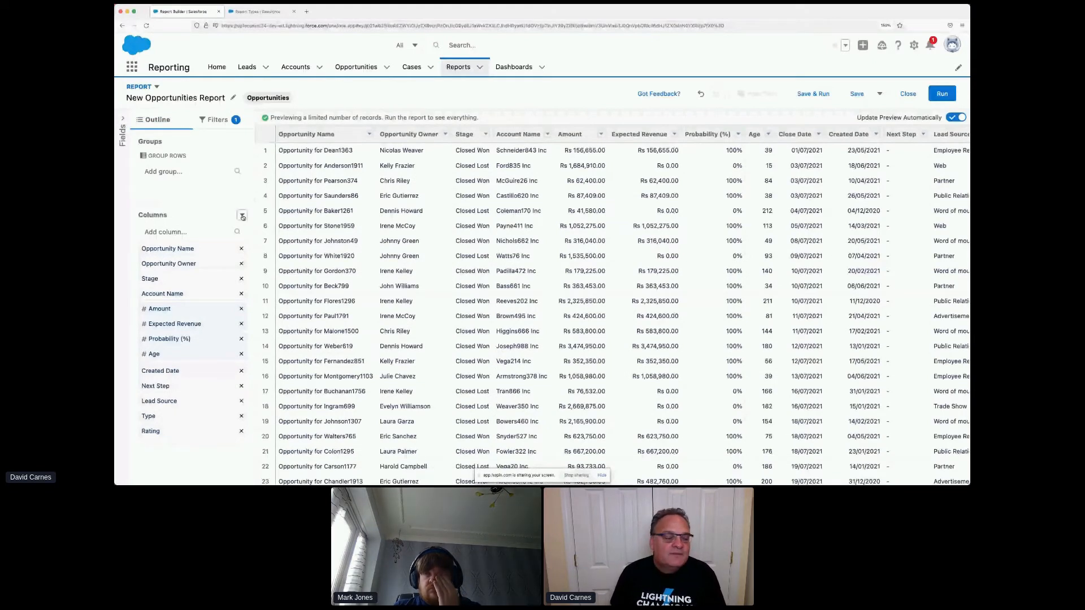
Clear all columns from the report and add Opportunity Name, Stage and Close Date.
click(242, 216)
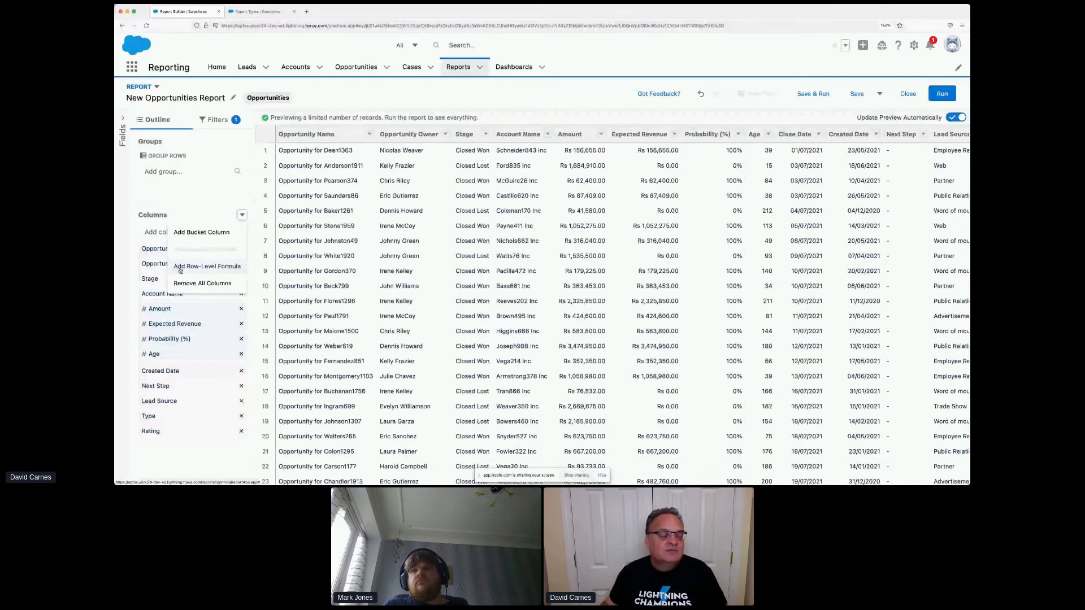
click(208, 284)
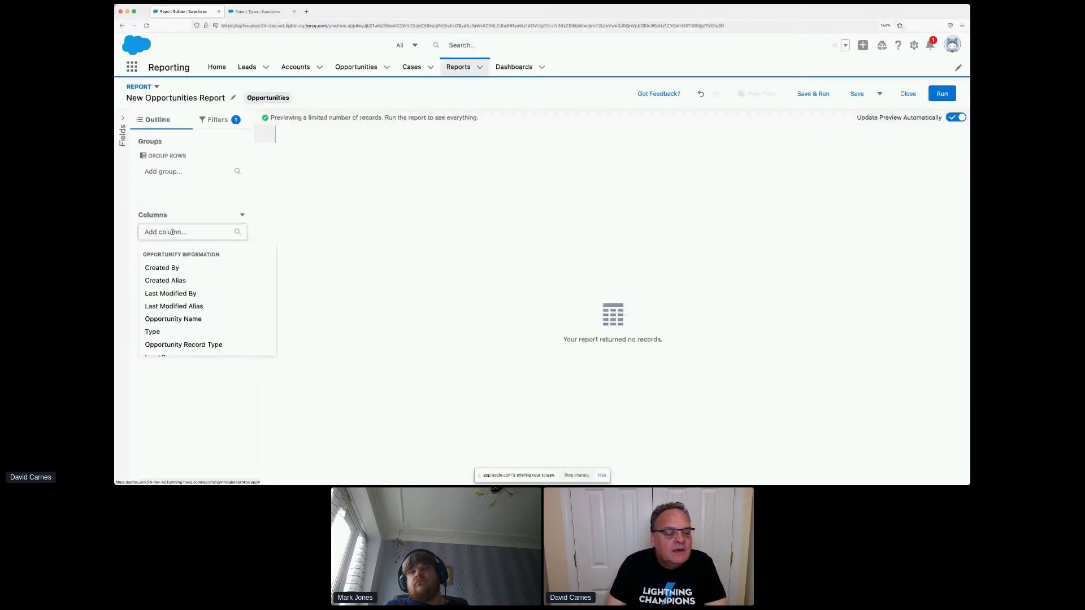
text(stag)
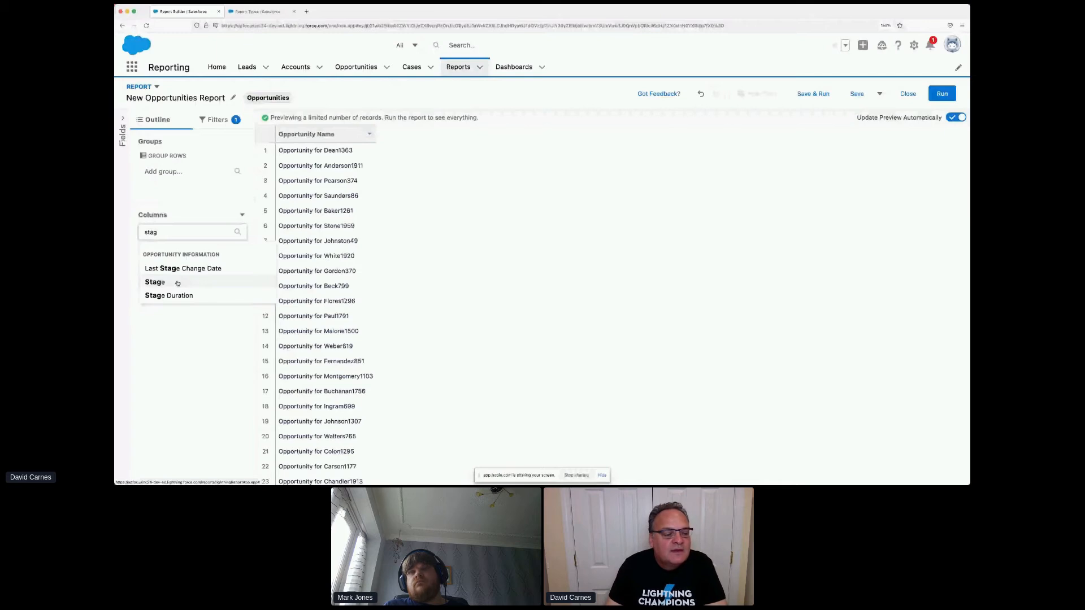
click(178, 283)
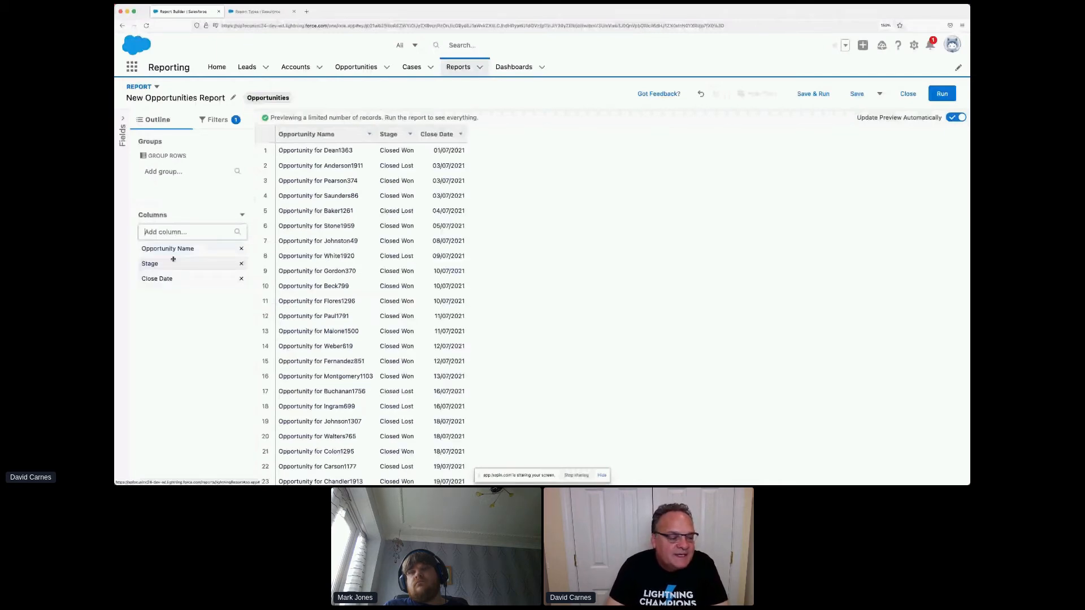
Add the Opportunity Owner and Amount columns, and apply the Sum summary to Amount.
text(amoun)
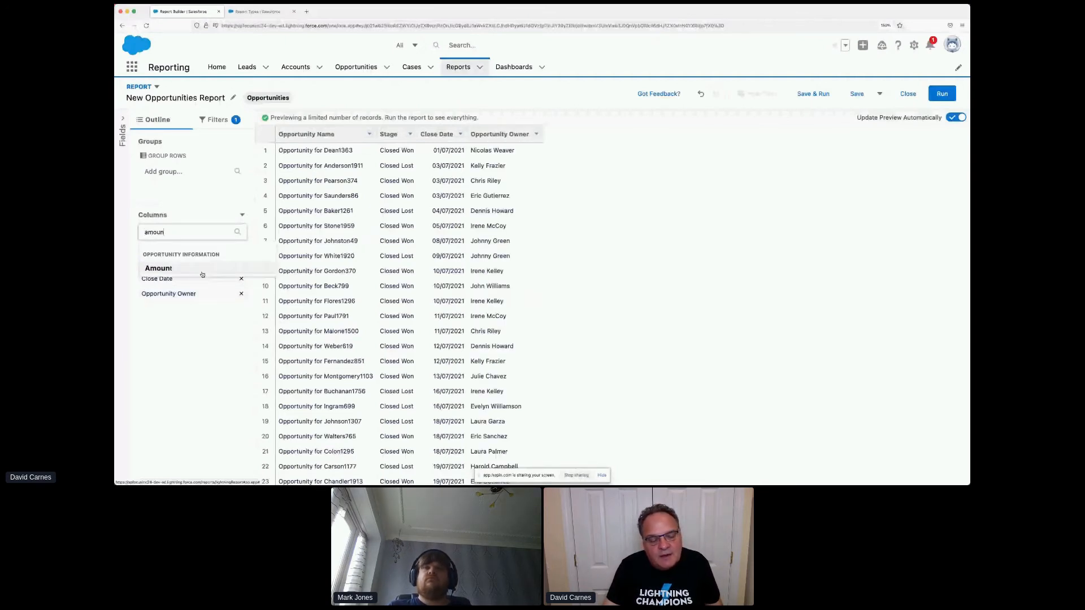
click(202, 270)
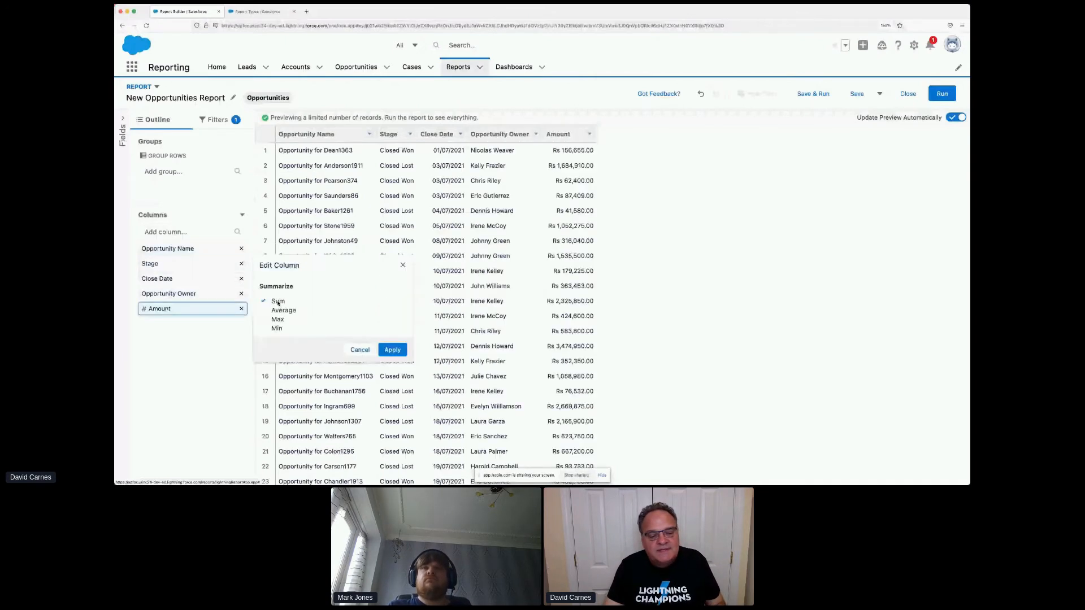
click(396, 352)
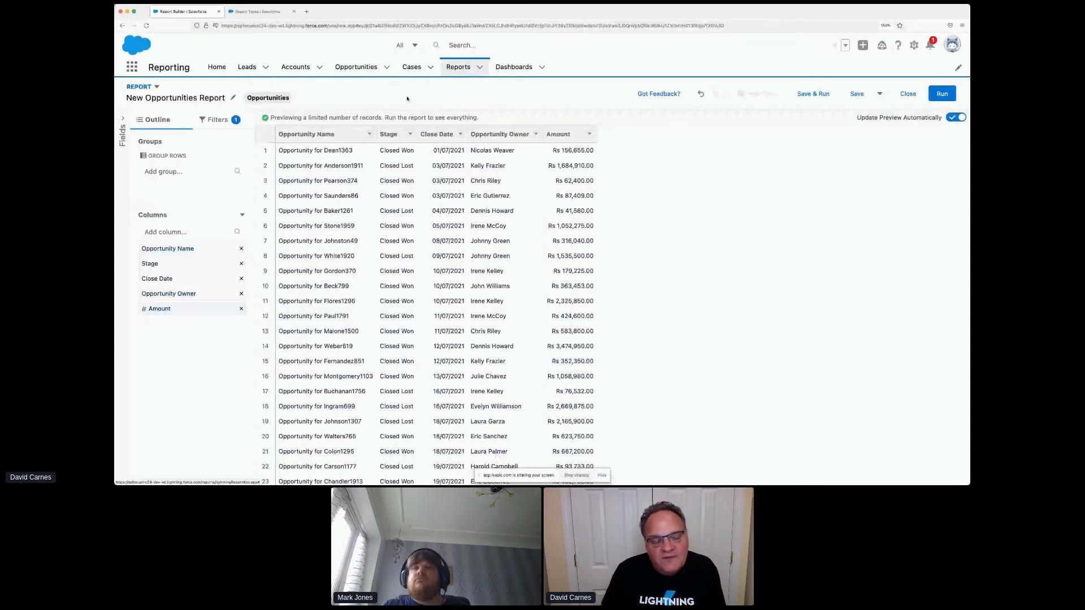
Set the report's Close Date filter range to All Time.
click(216, 120)
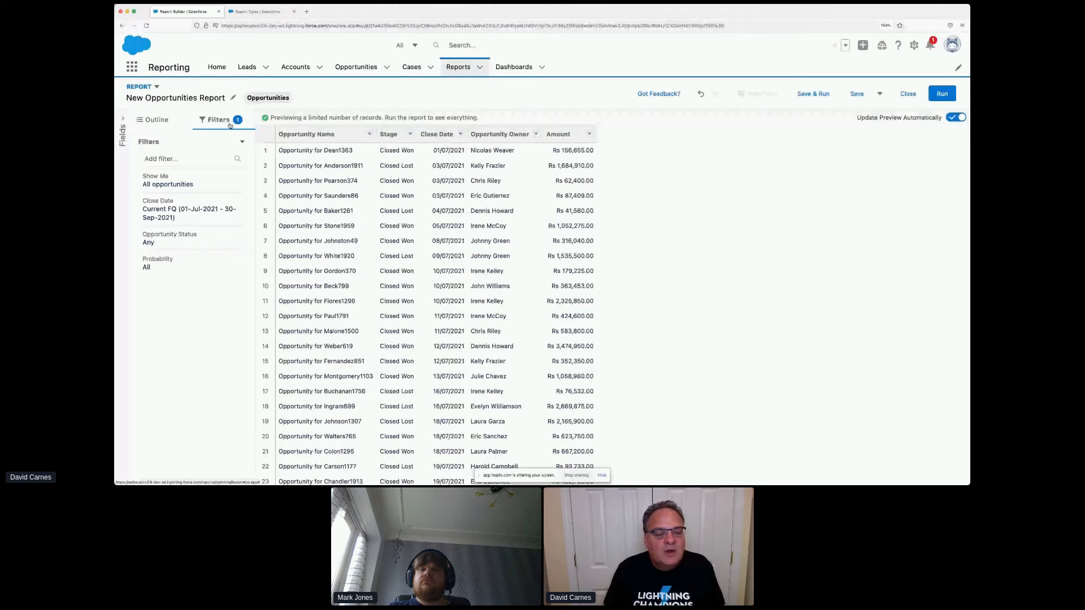
click(190, 210)
click(316, 224)
click(300, 244)
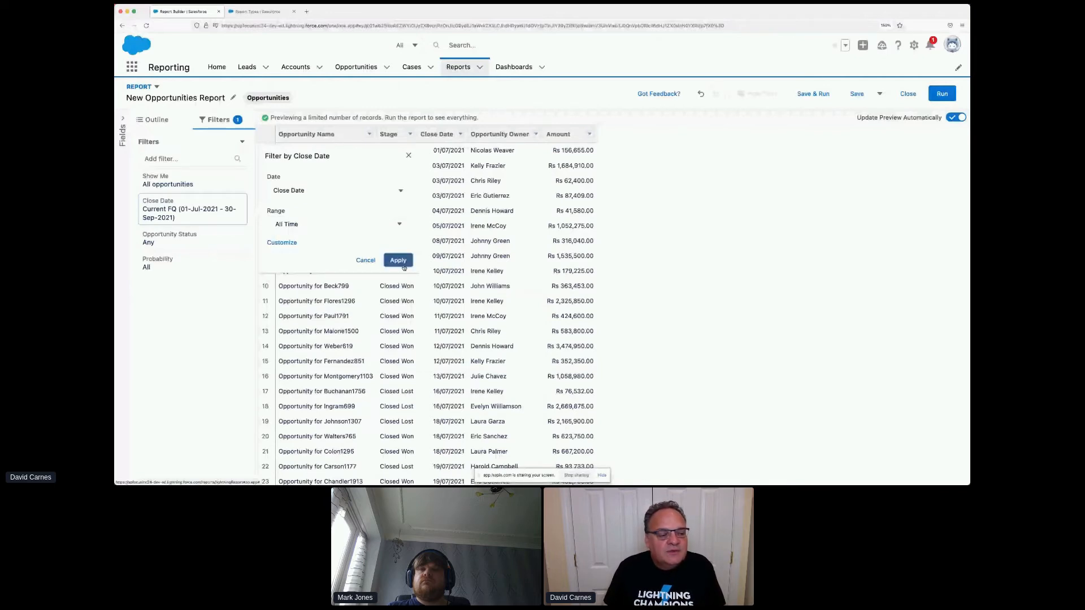
click(399, 261)
Set the Opportunity Status filter to Open.
click(181, 230)
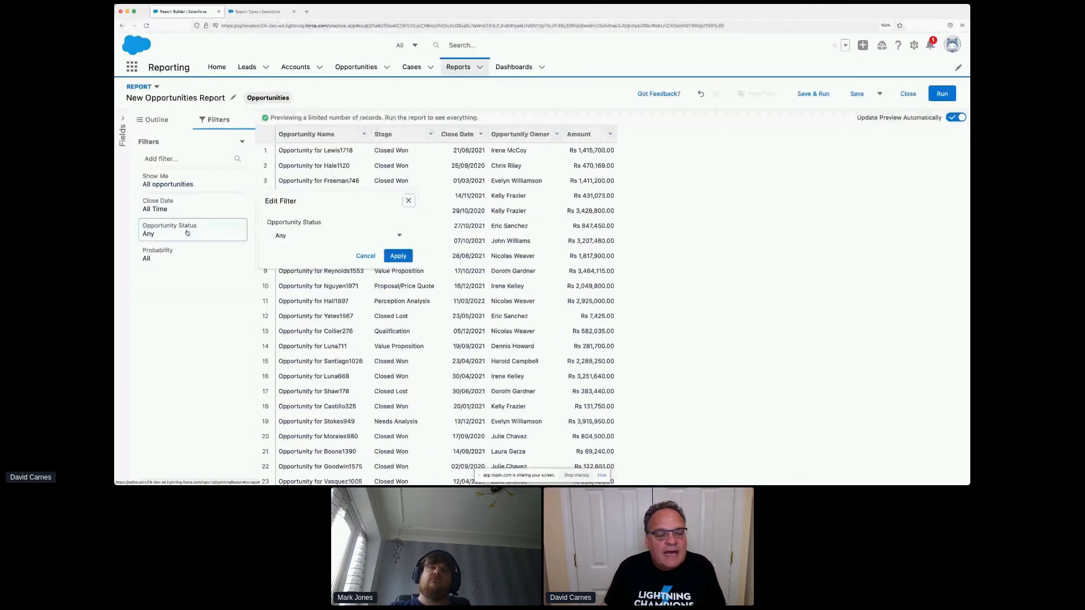
click(312, 241)
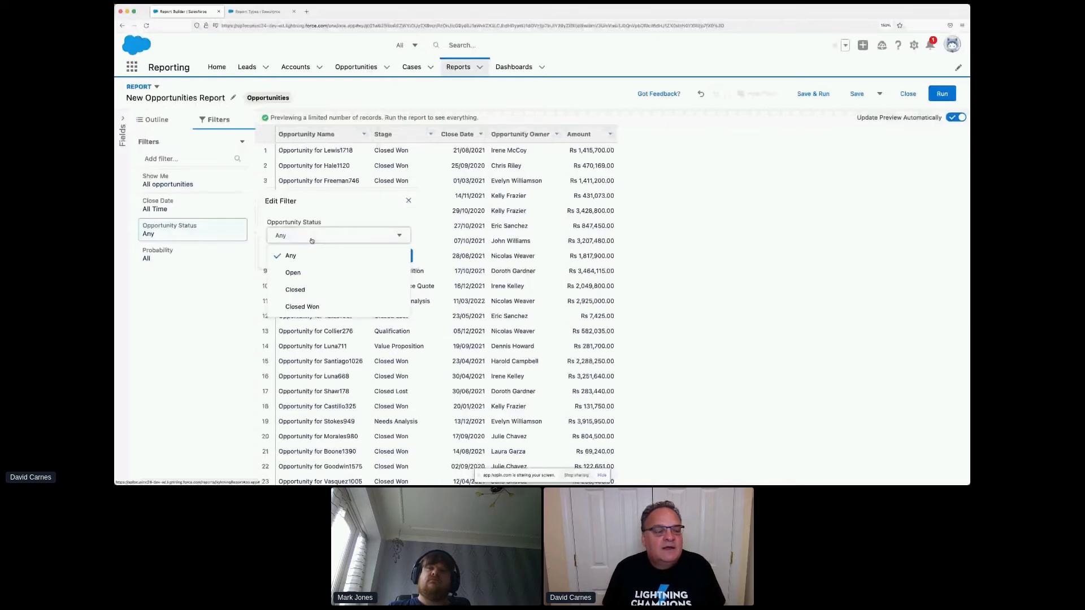
click(293, 272)
click(402, 260)
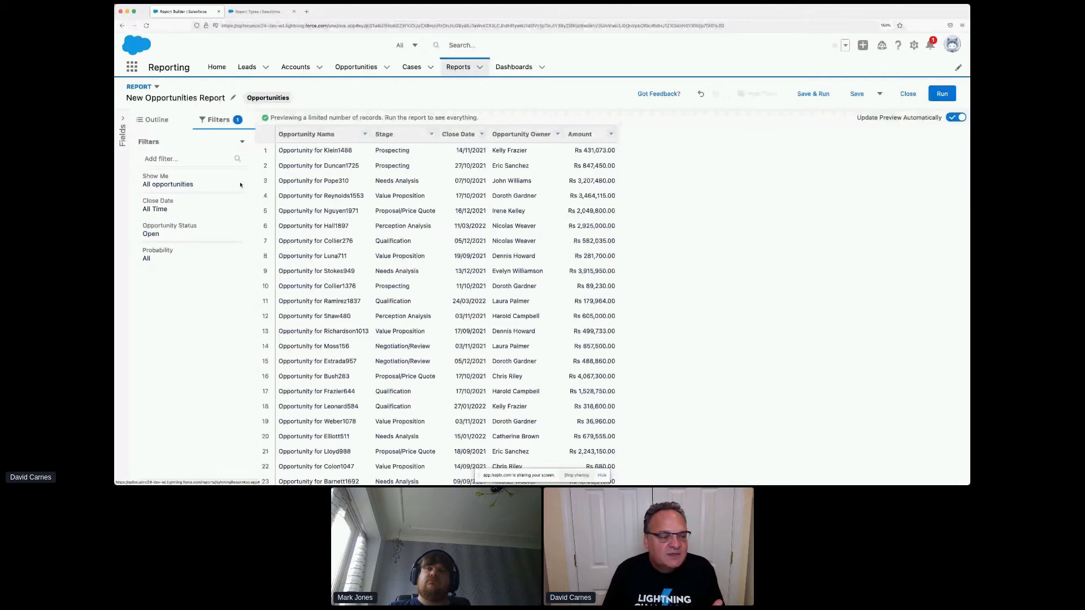
Find the Industry field with "Indu" and add a filter where Industry equals Agriculture.
click(177, 160)
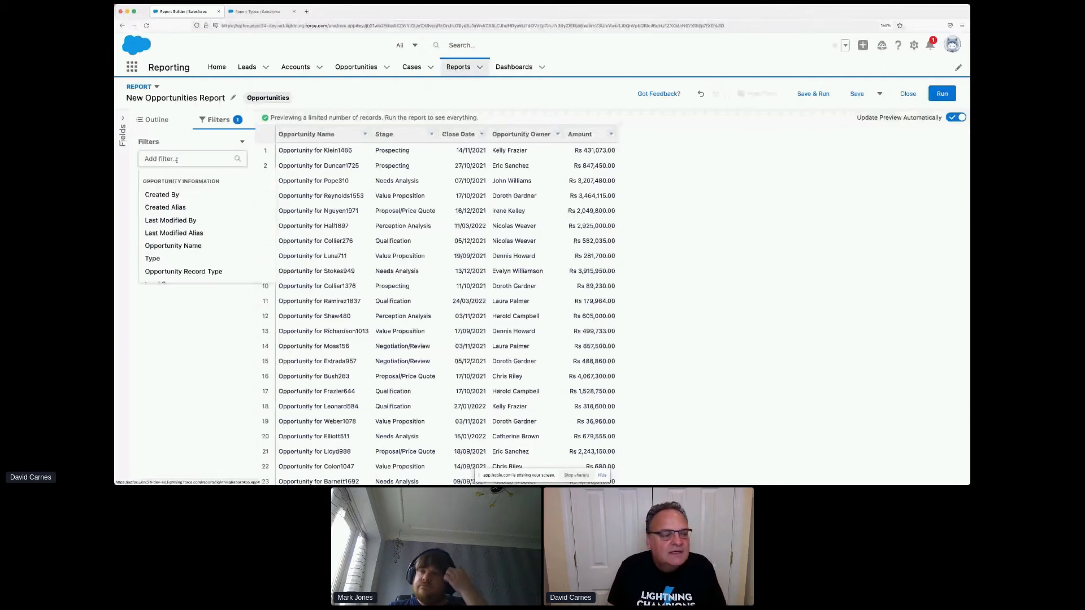
text(Indu)
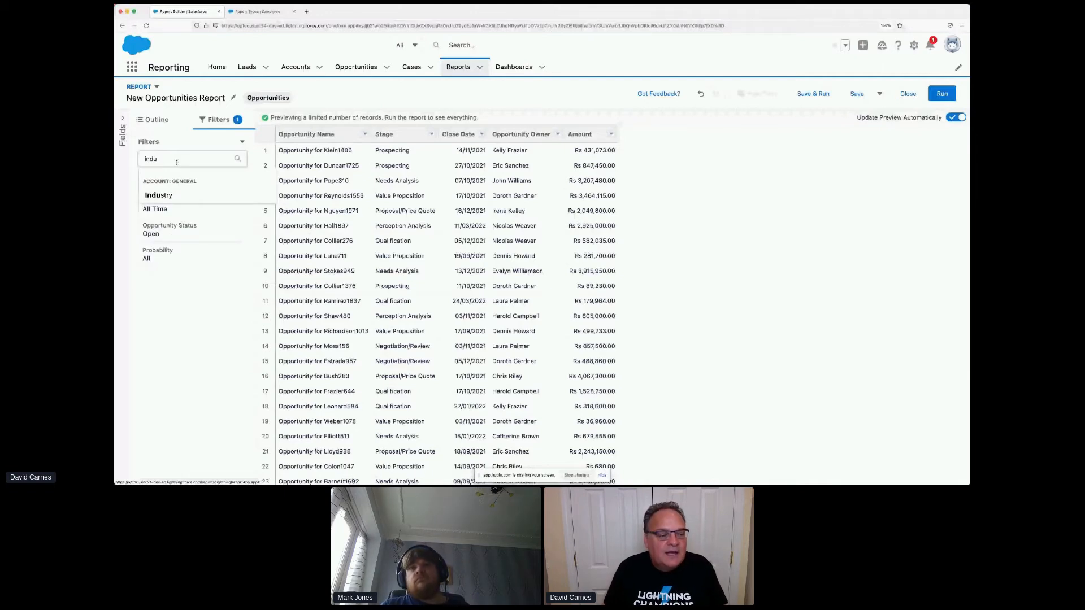
click(158, 195)
click(327, 287)
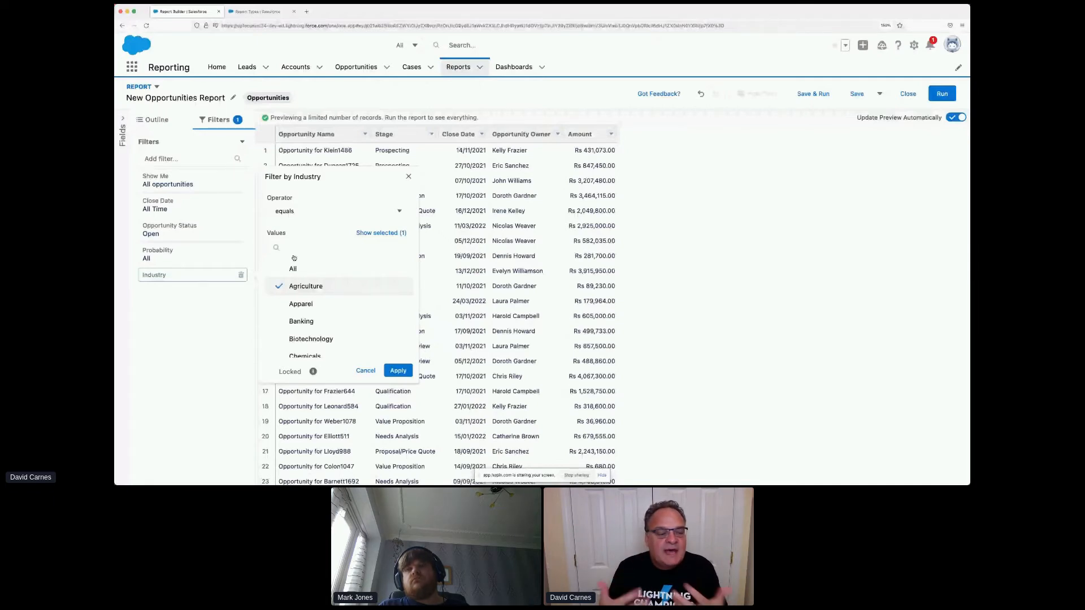
click(403, 375)
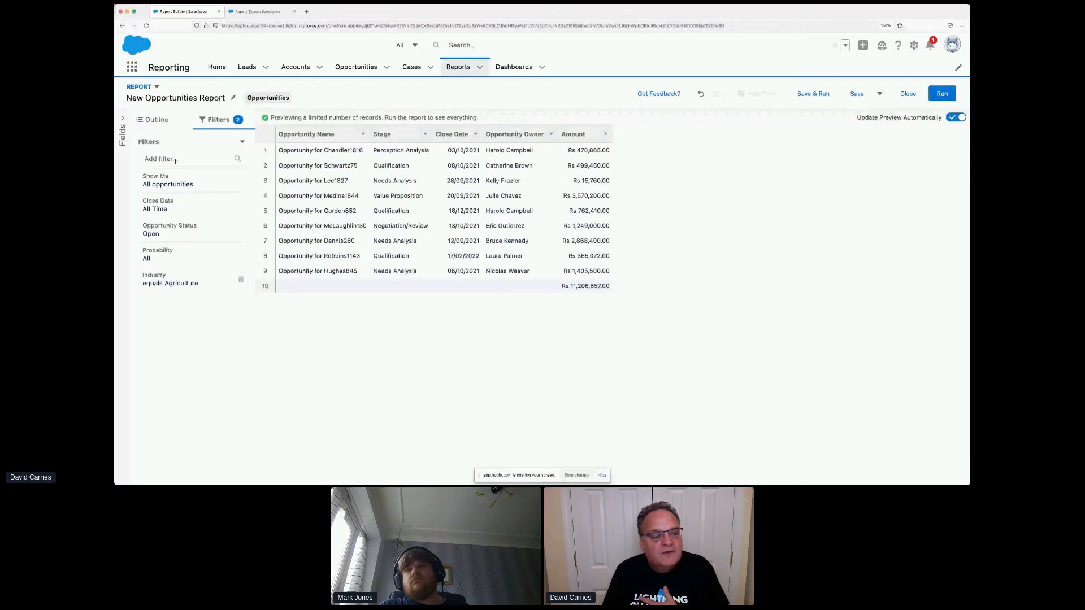
Look at the filter logic and cross filter options, and remove the Industry filter from the report.
click(242, 141)
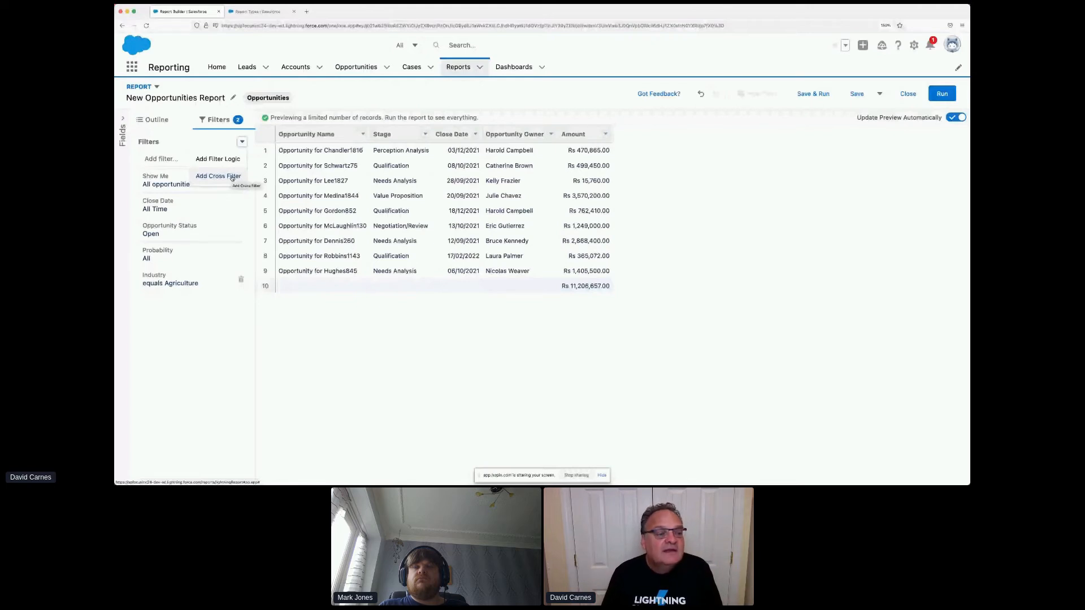
click(195, 141)
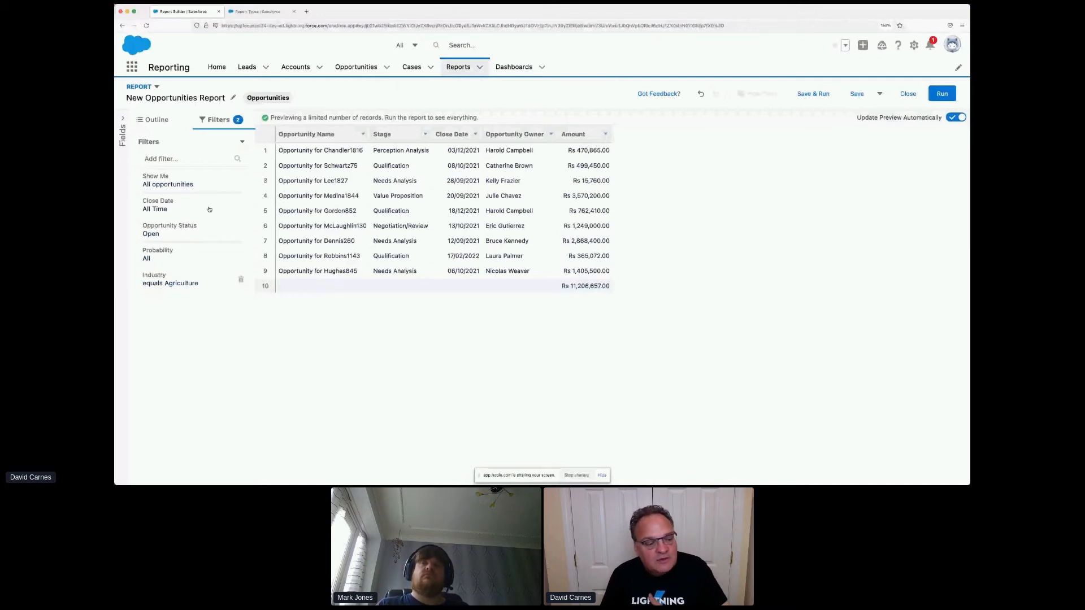
click(240, 280)
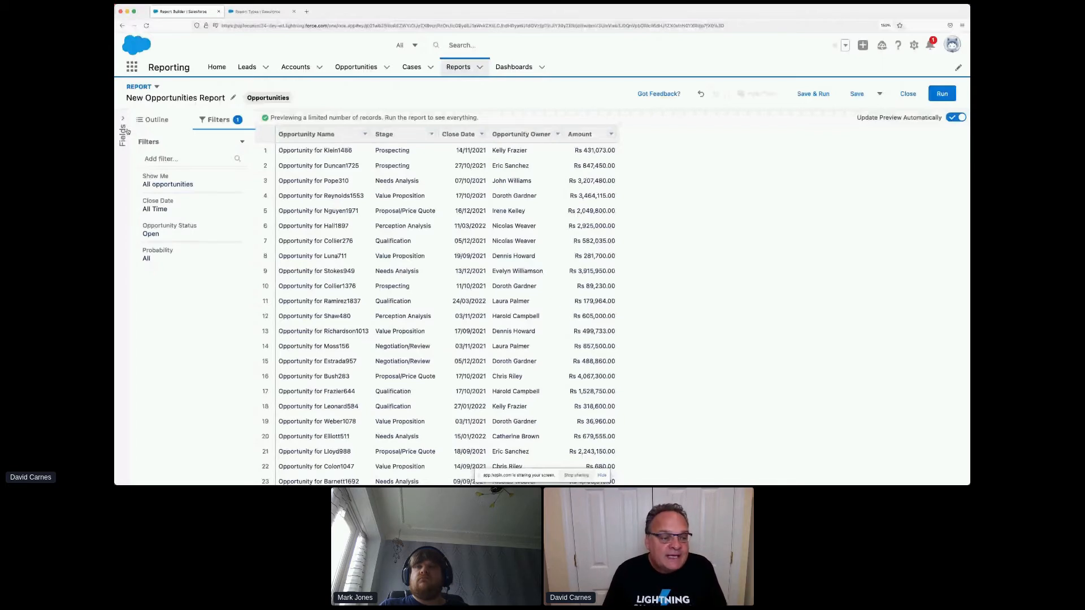
Search the groupable fields for "own" and group the report rows by Opportunity Owner.
click(153, 120)
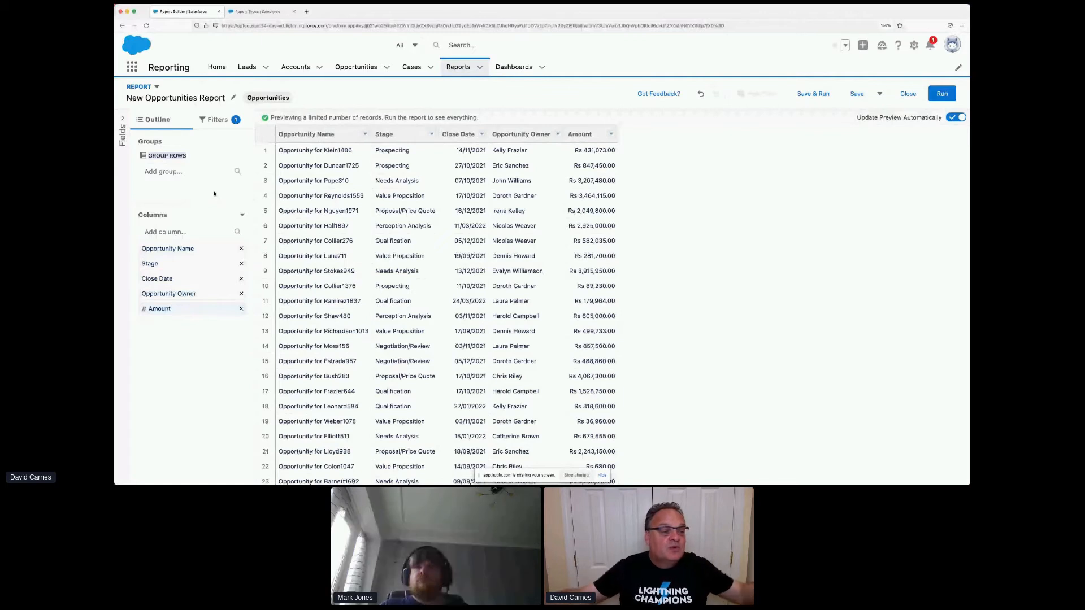
click(191, 172)
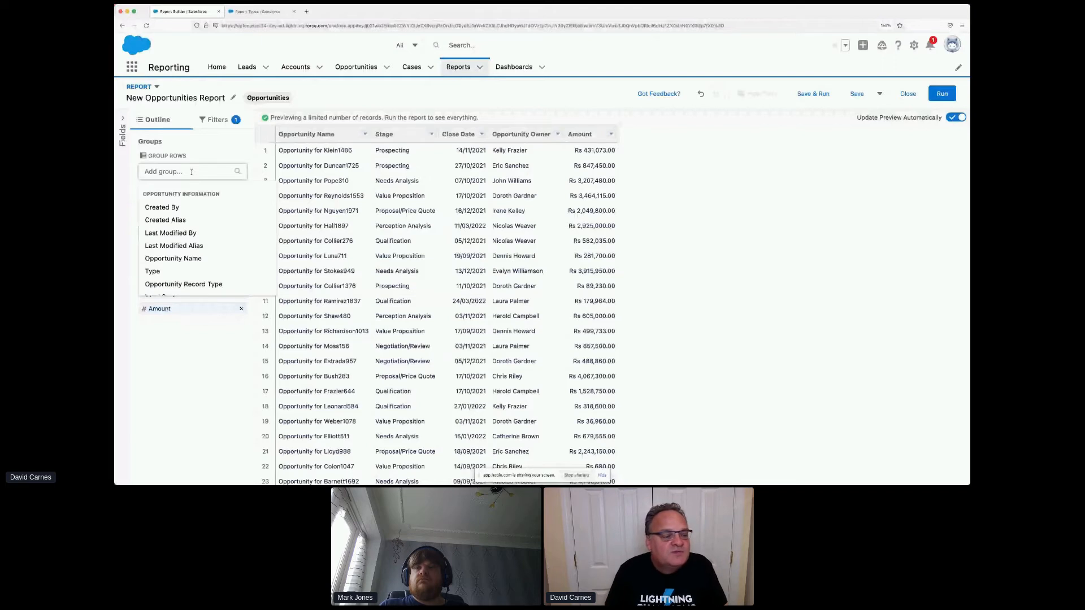
text(own)
click(199, 207)
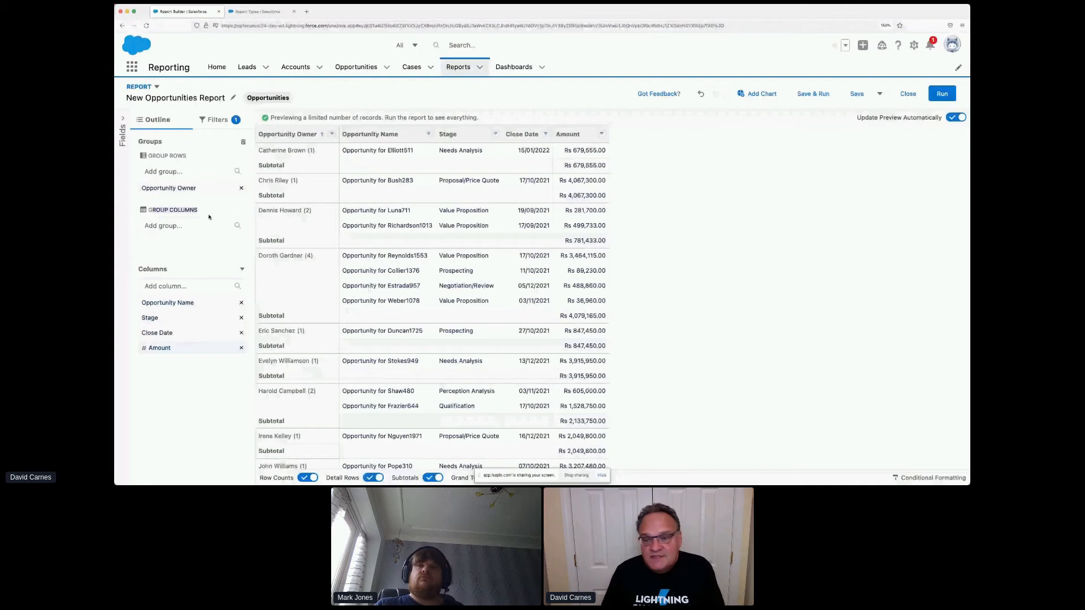
Run the full report and examine the Total Amount figure above the grouped records.
click(943, 94)
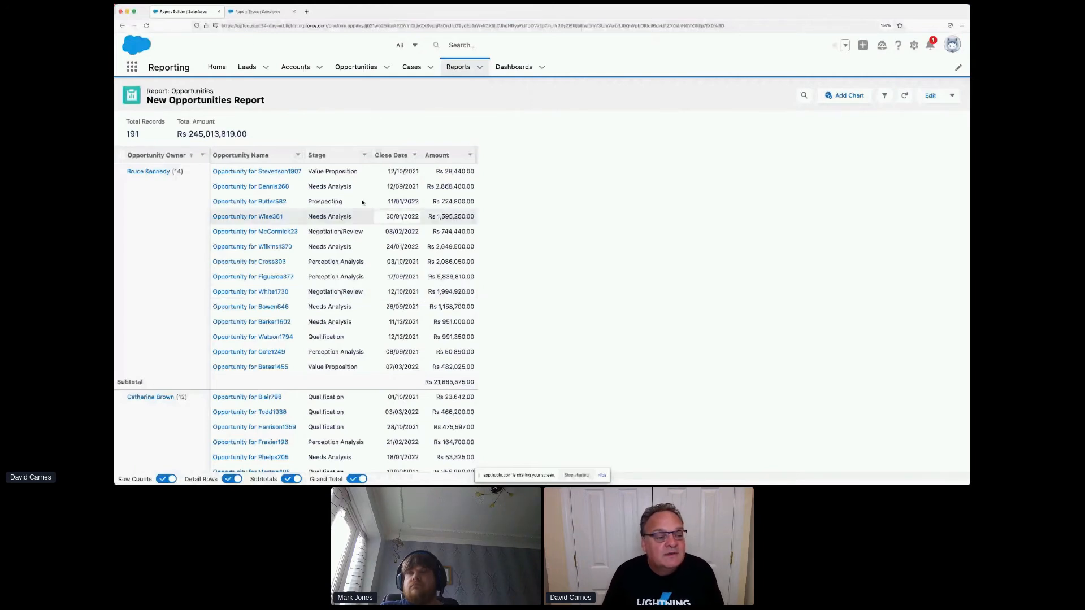
drag(247, 134, 189, 134)
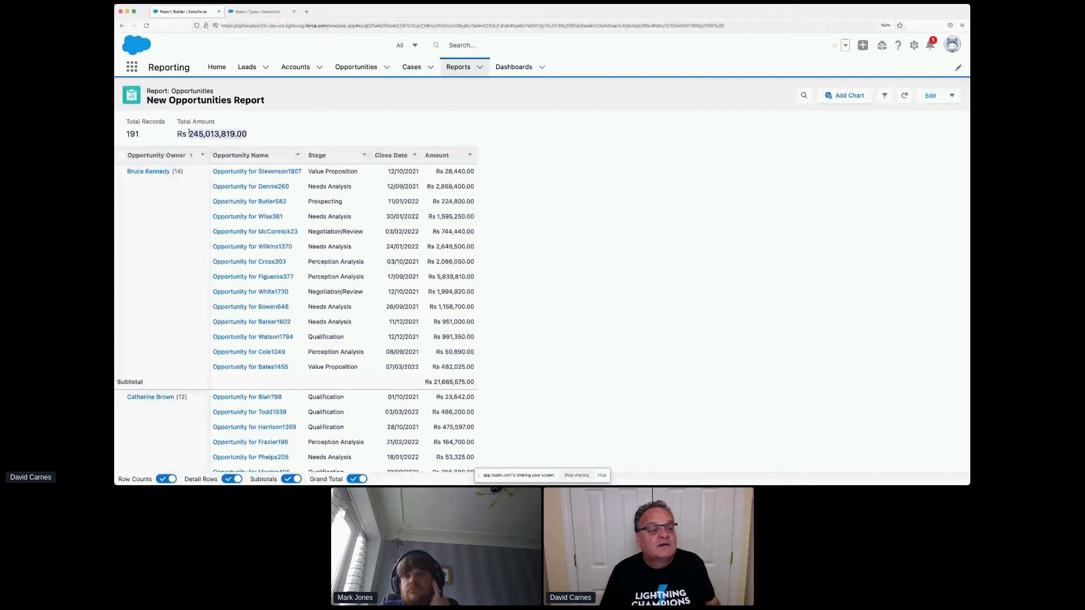
click(189, 133)
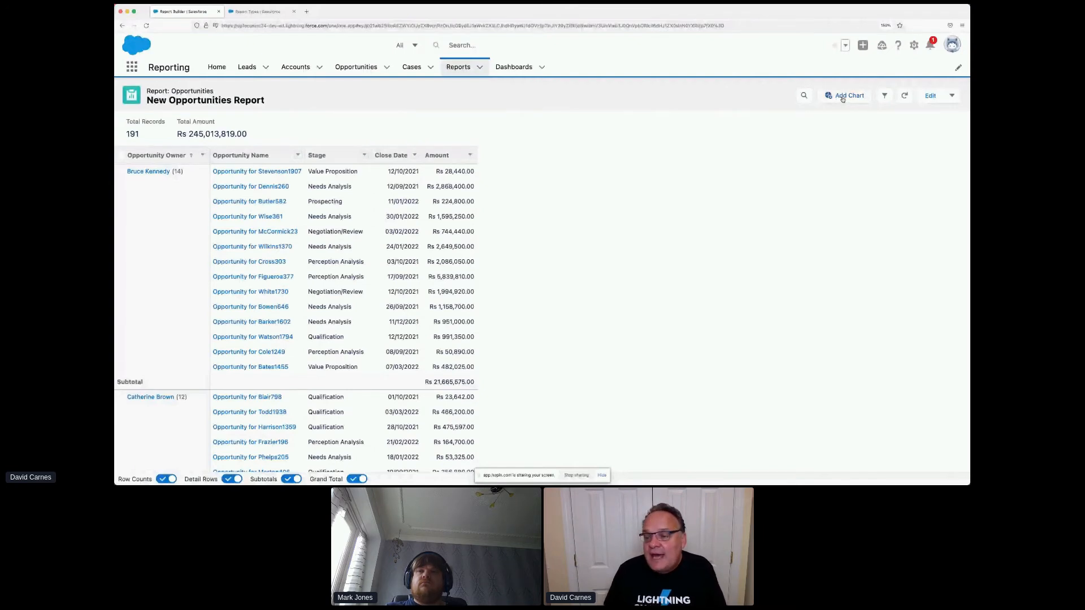
Return to editing the report and turn off its detail rows and row counts.
click(929, 96)
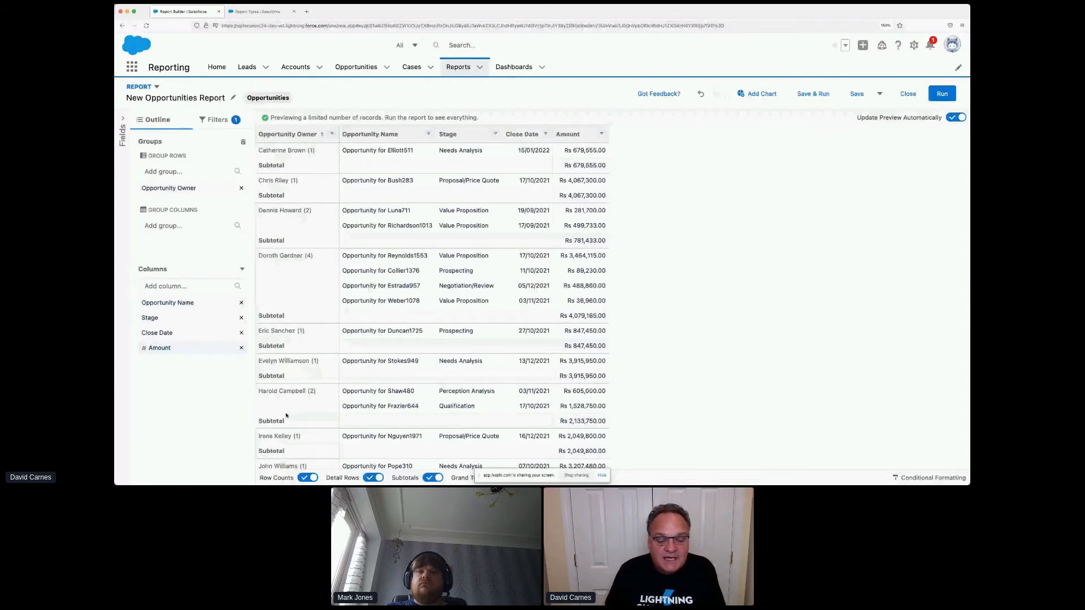
click(370, 479)
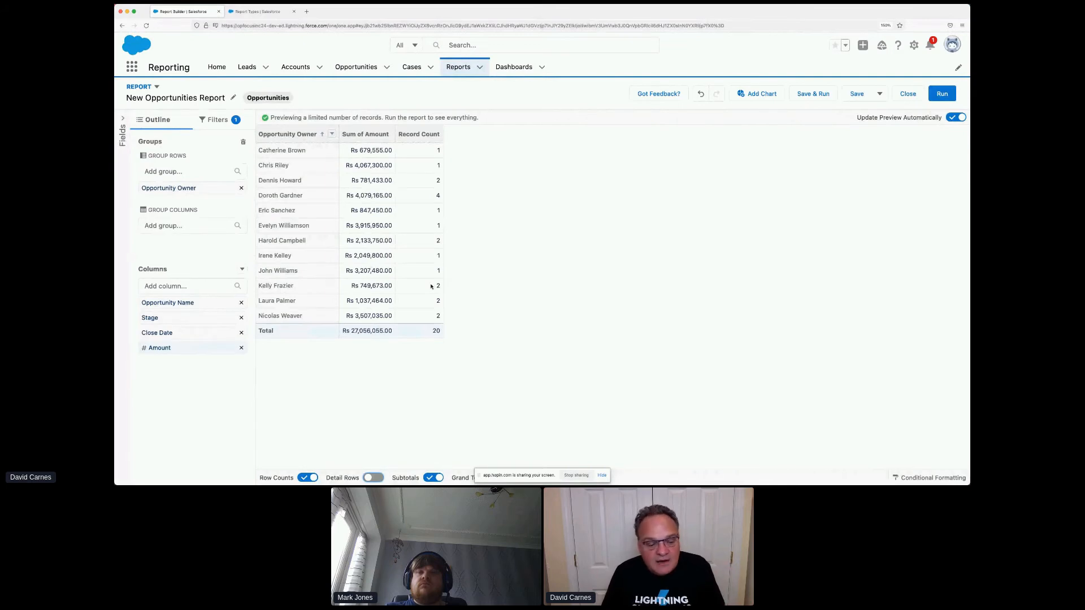
click(306, 478)
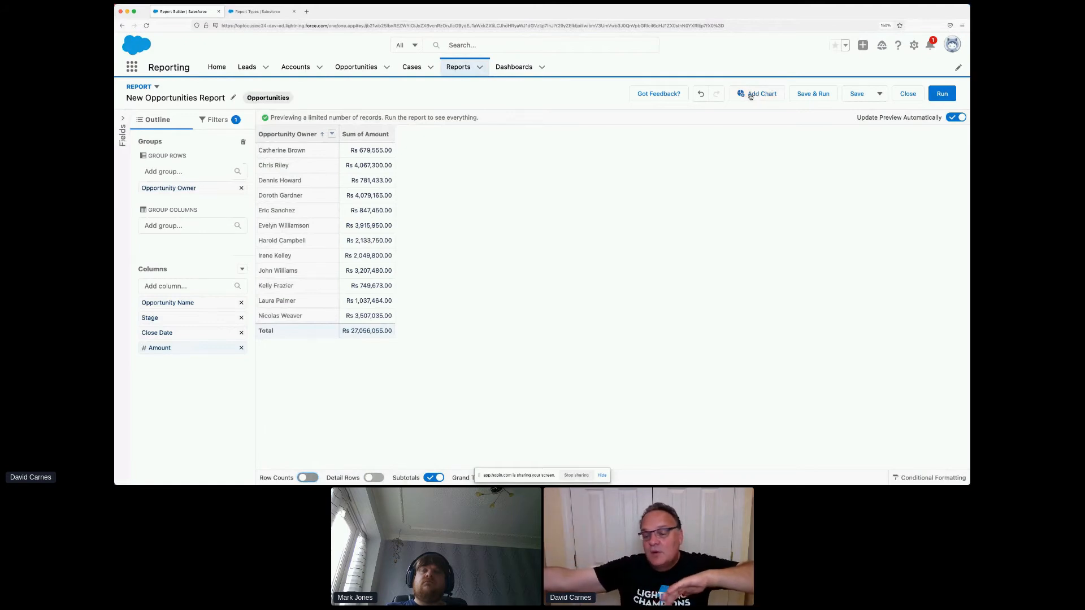
Undo the row count and detail row changes, and redo both of them.
click(699, 95)
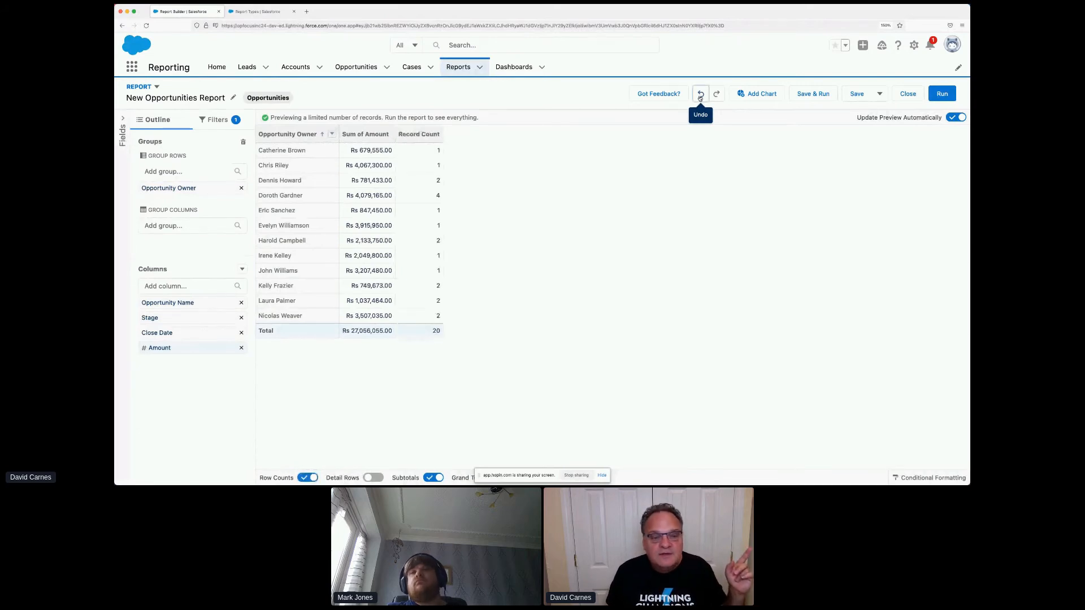
click(700, 95)
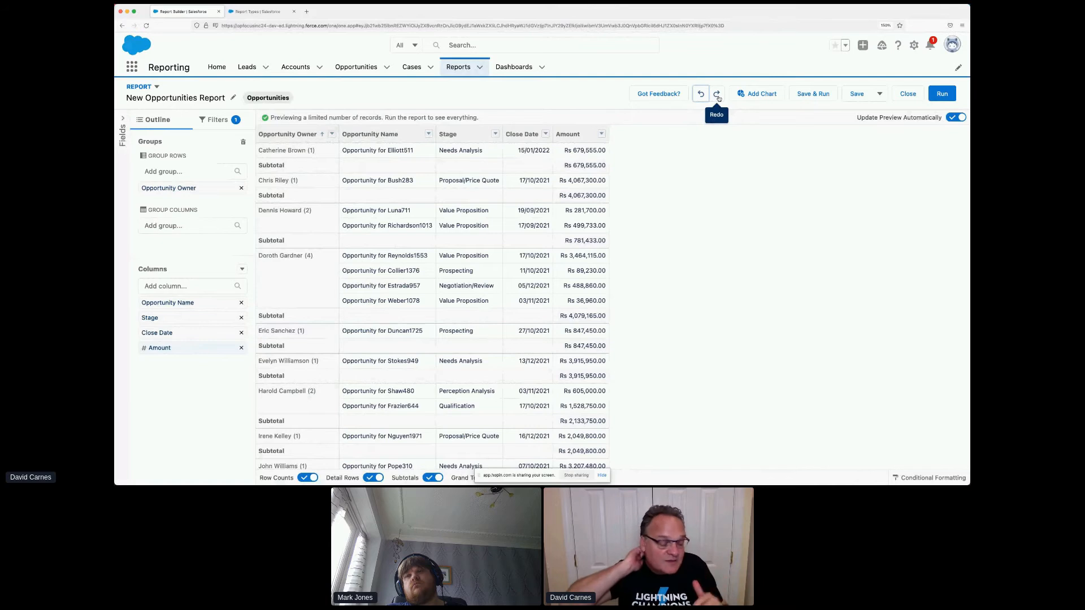
click(717, 95)
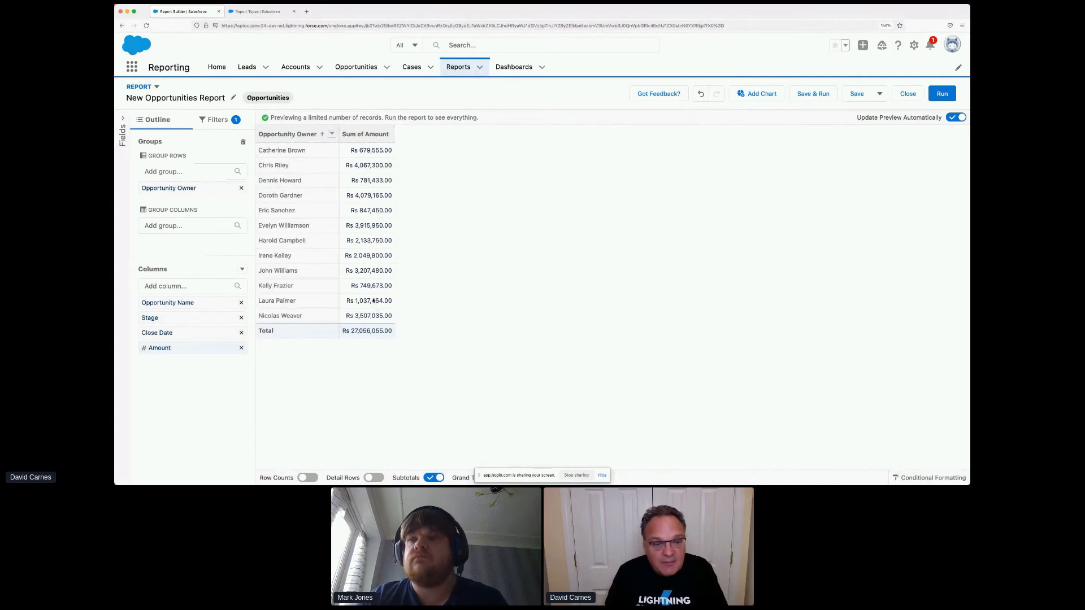
Start a new conditional formatting rule applied to Sum of Amount.
mouse_move(922, 480)
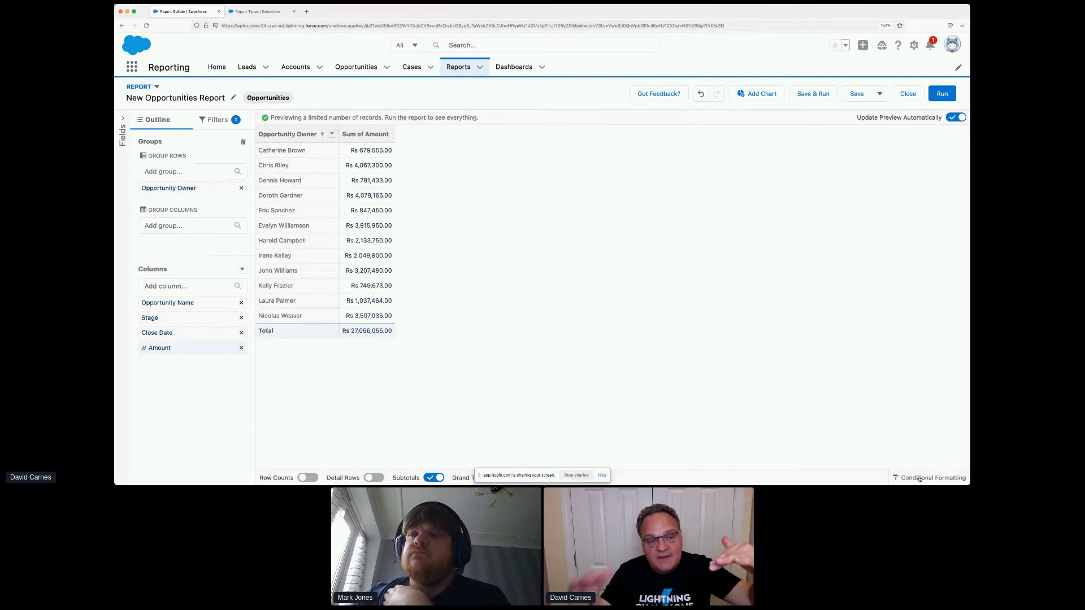
click(920, 478)
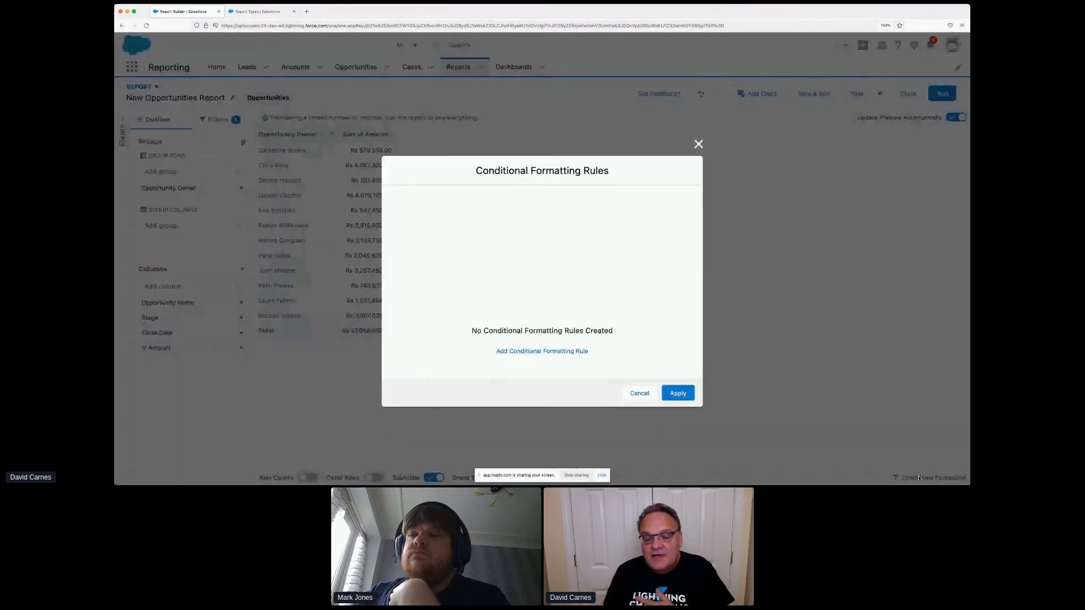
click(548, 352)
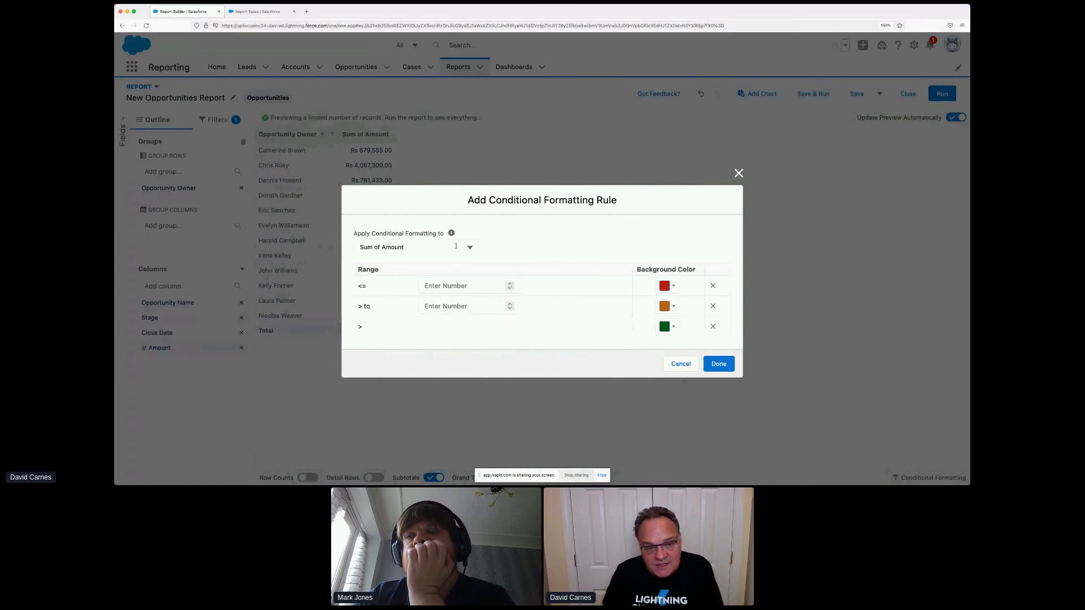
click(471, 249)
click(480, 270)
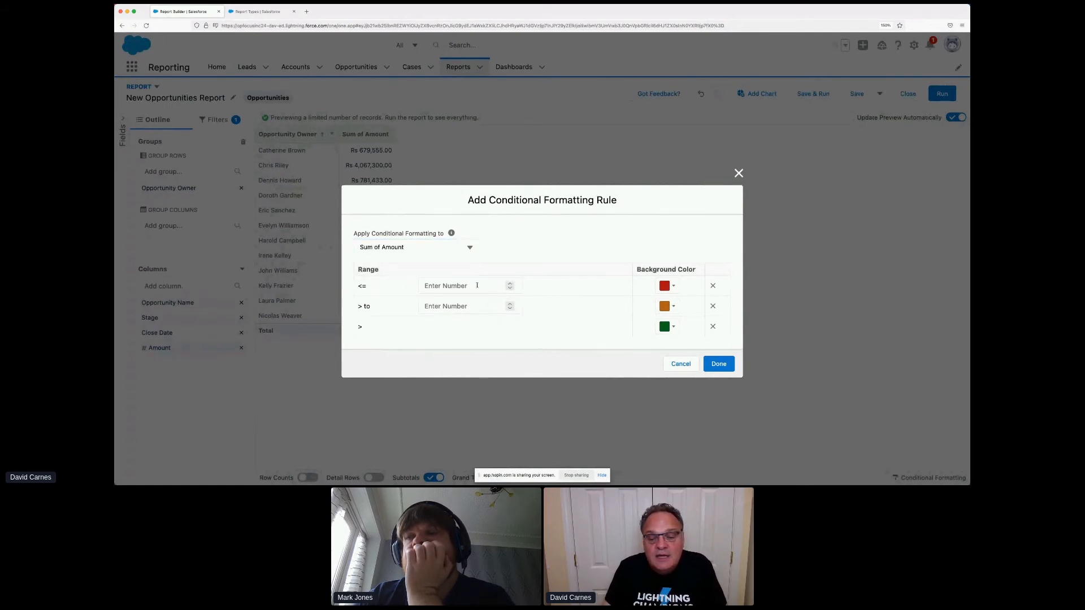
Set the rule's range limits to 1000000 and 5000000 with the default red, orange and green backgrounds, and apply it.
click(451, 287)
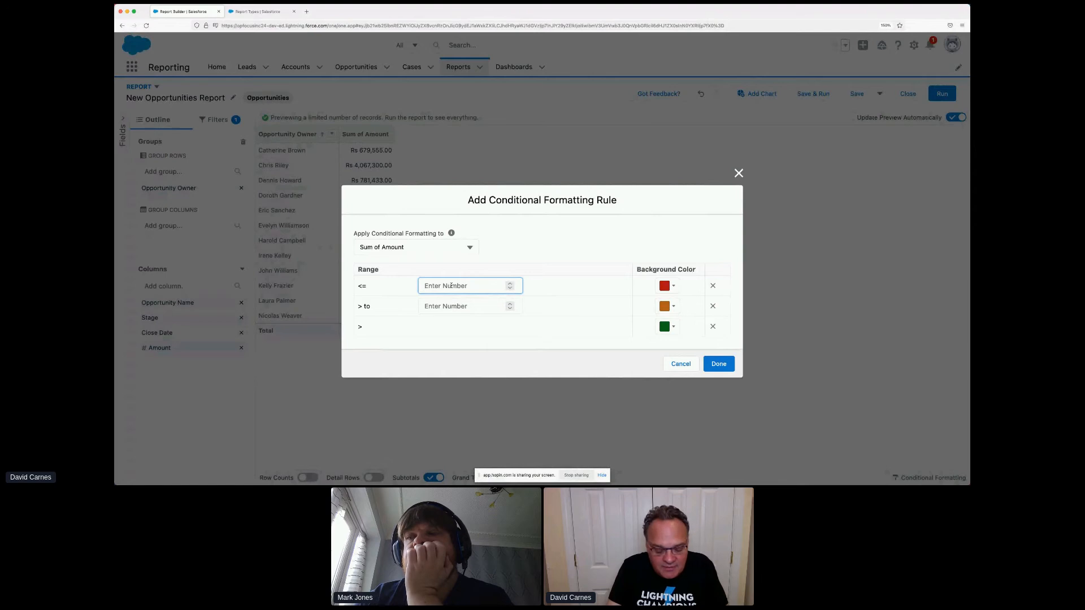
text(1000000)
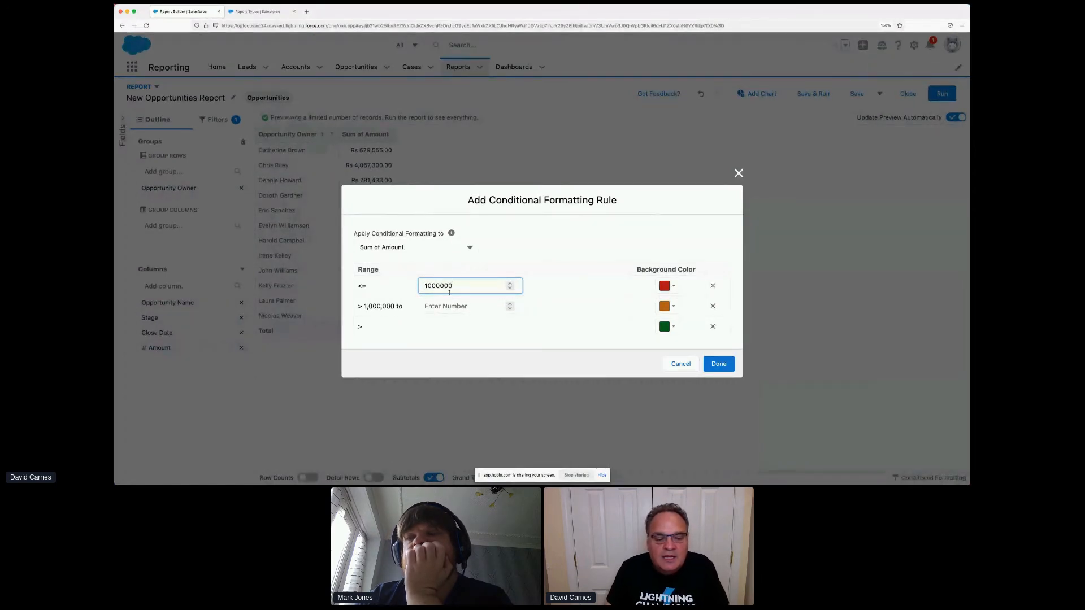
click(444, 306)
text(5000000)
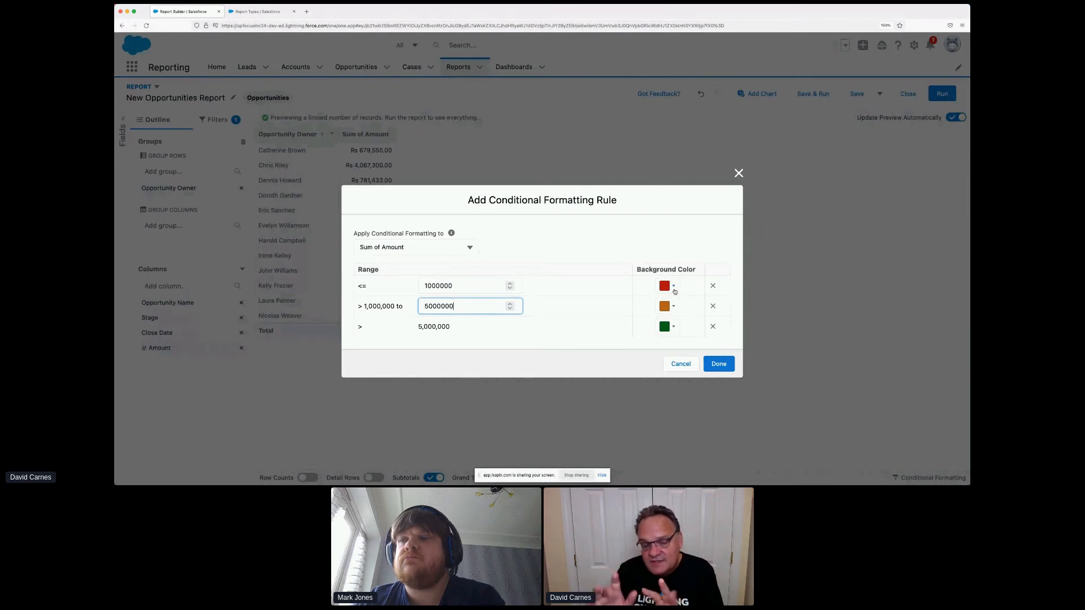
click(715, 368)
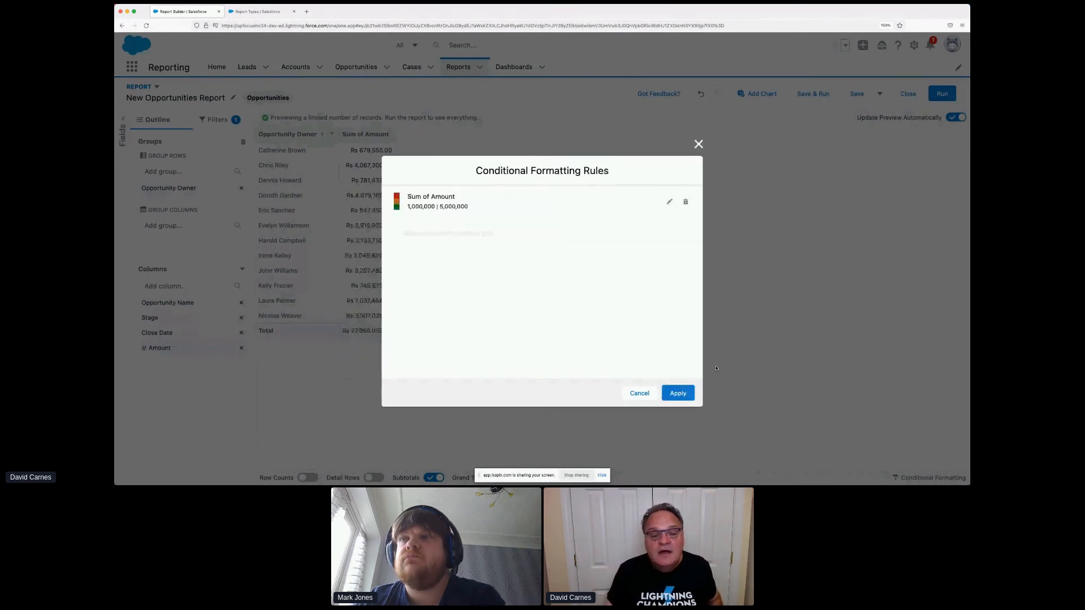
click(682, 395)
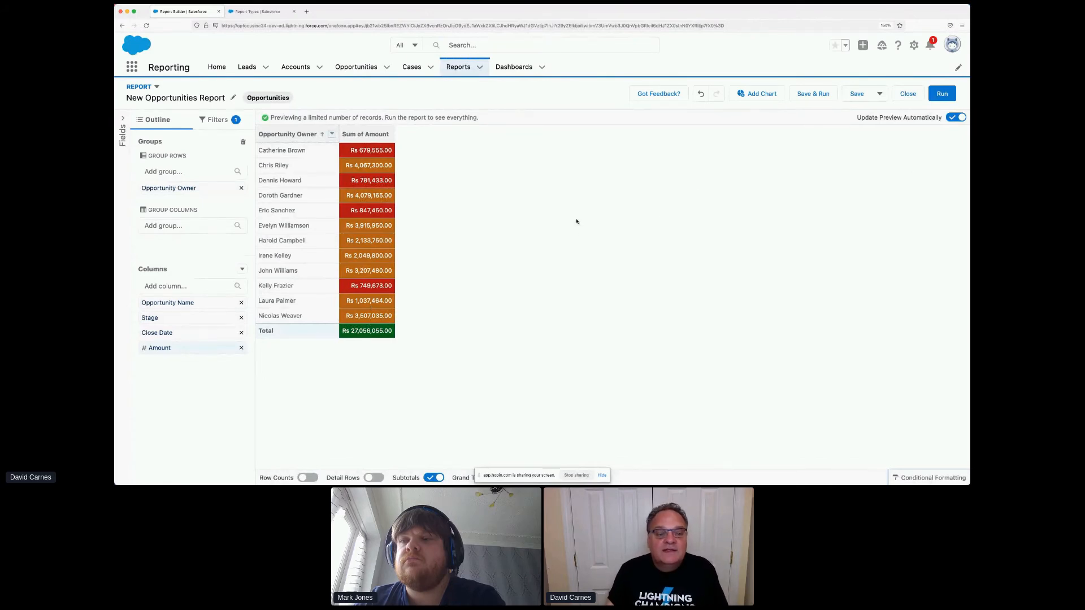
Run the report to check the conditional formatting on the full data, and return to editing.
click(945, 95)
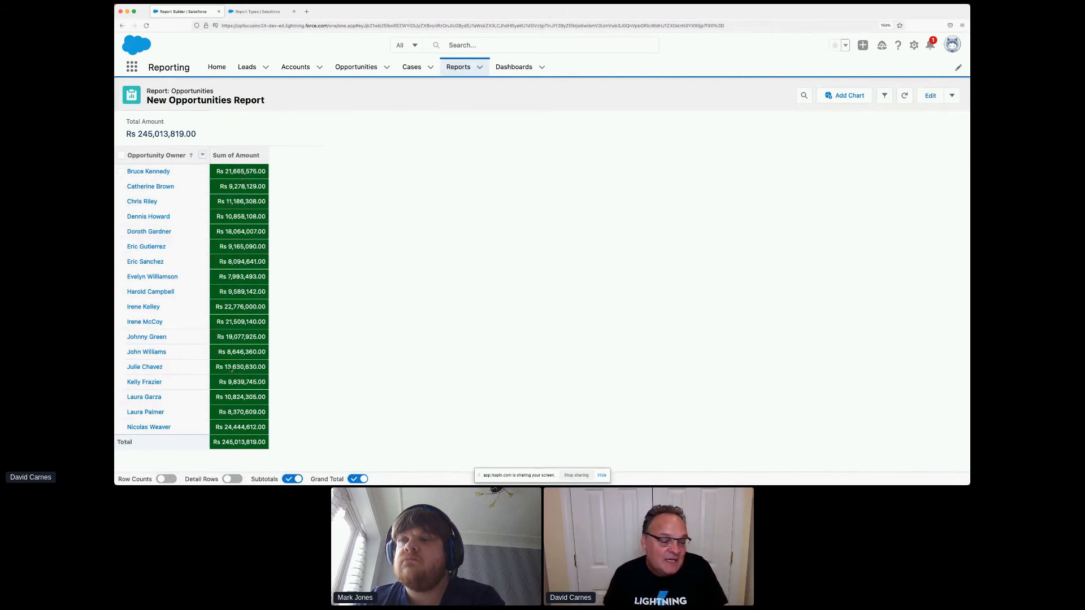
click(925, 101)
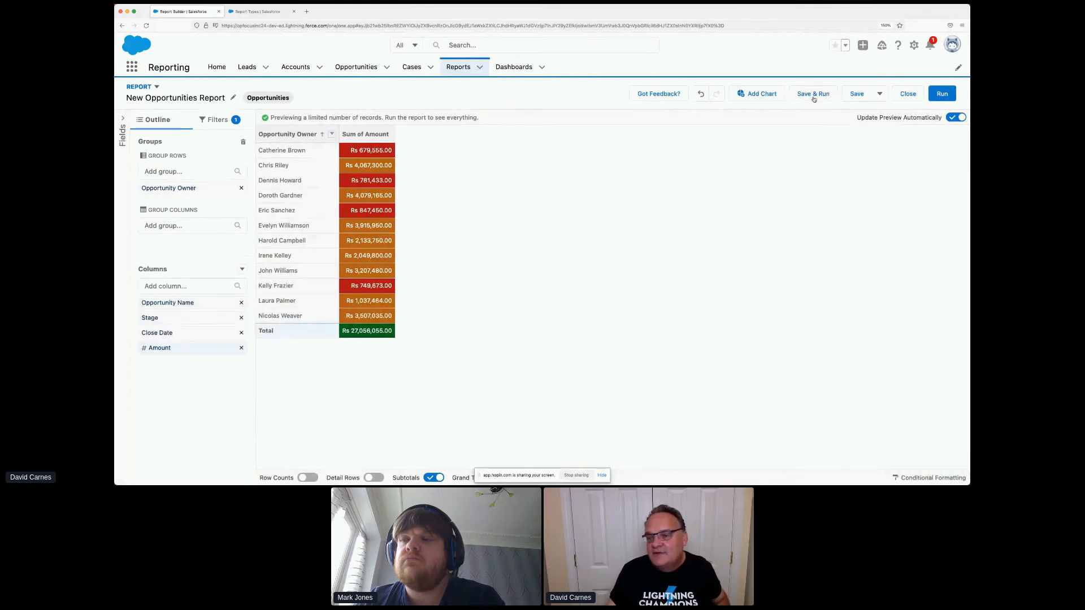
Save the report as "All Open Opps by Owner" in the Private Reports folder.
click(880, 97)
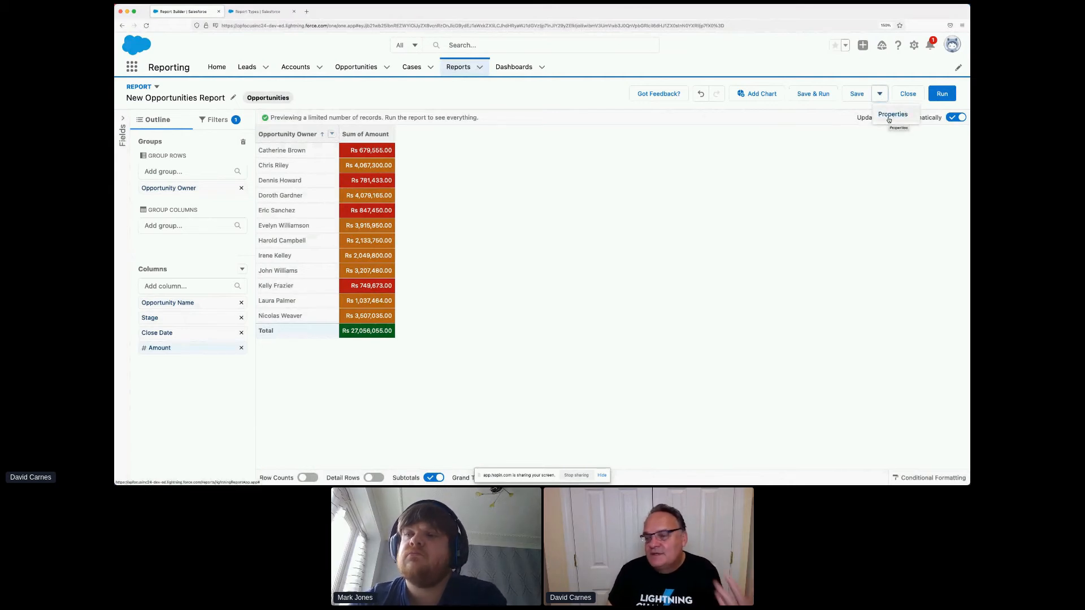
click(853, 127)
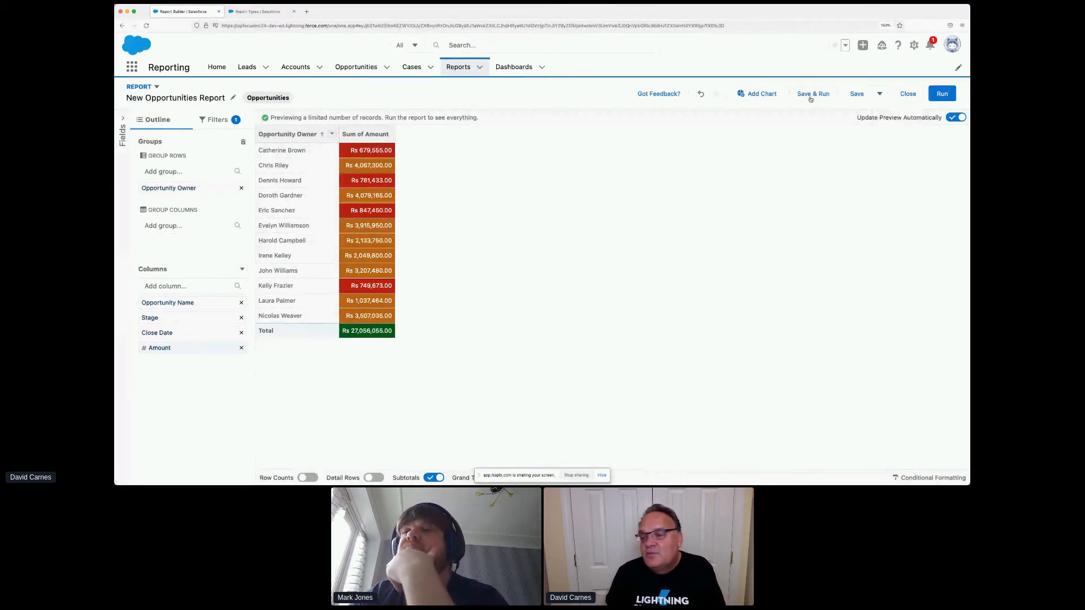
click(857, 94)
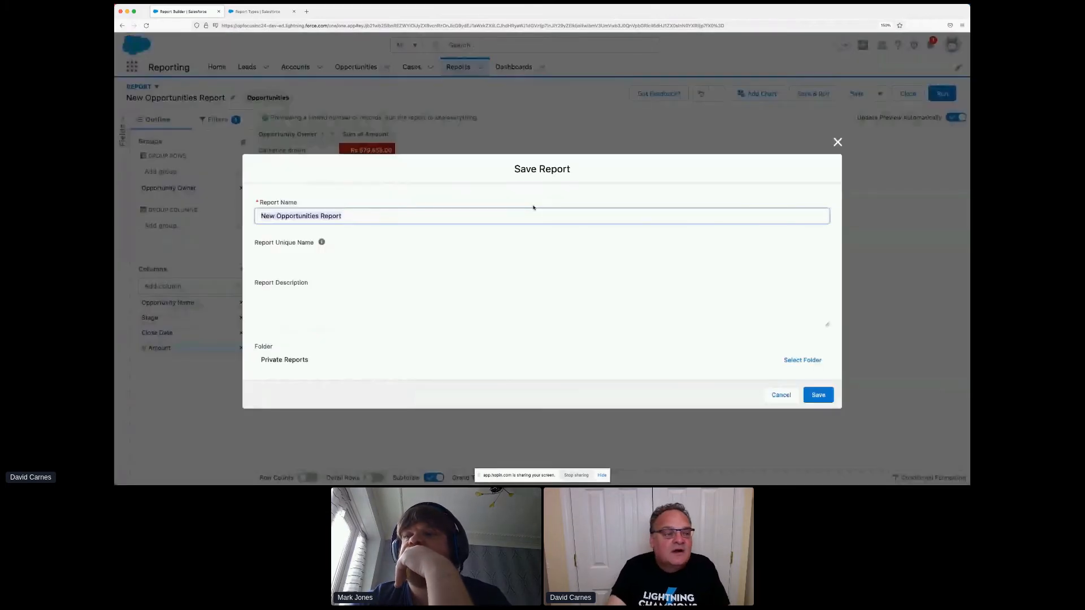
text(All Open Opps)
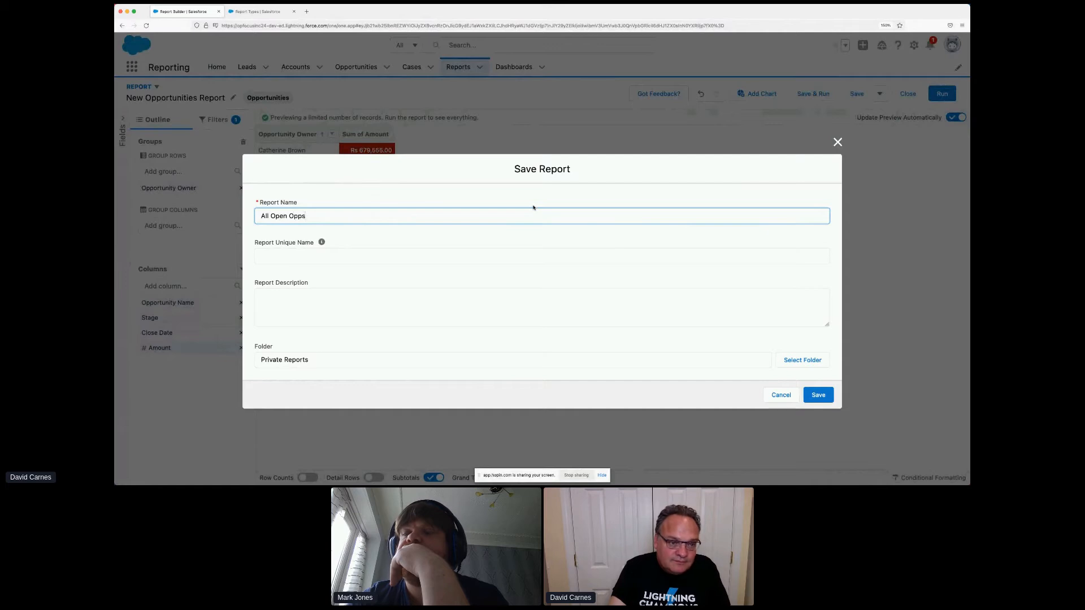
text( by Owner)
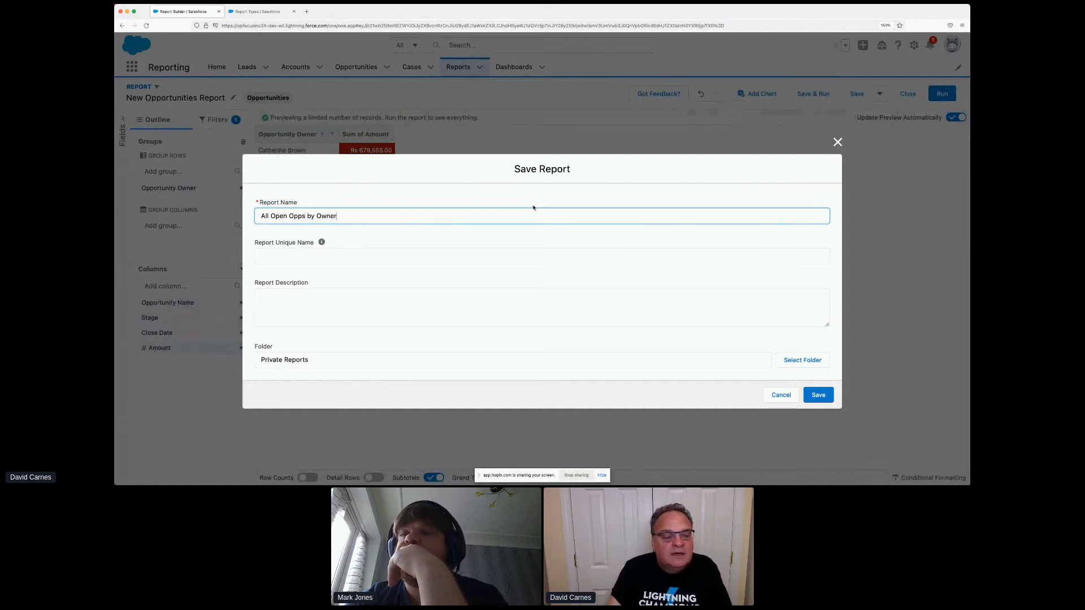
click(450, 302)
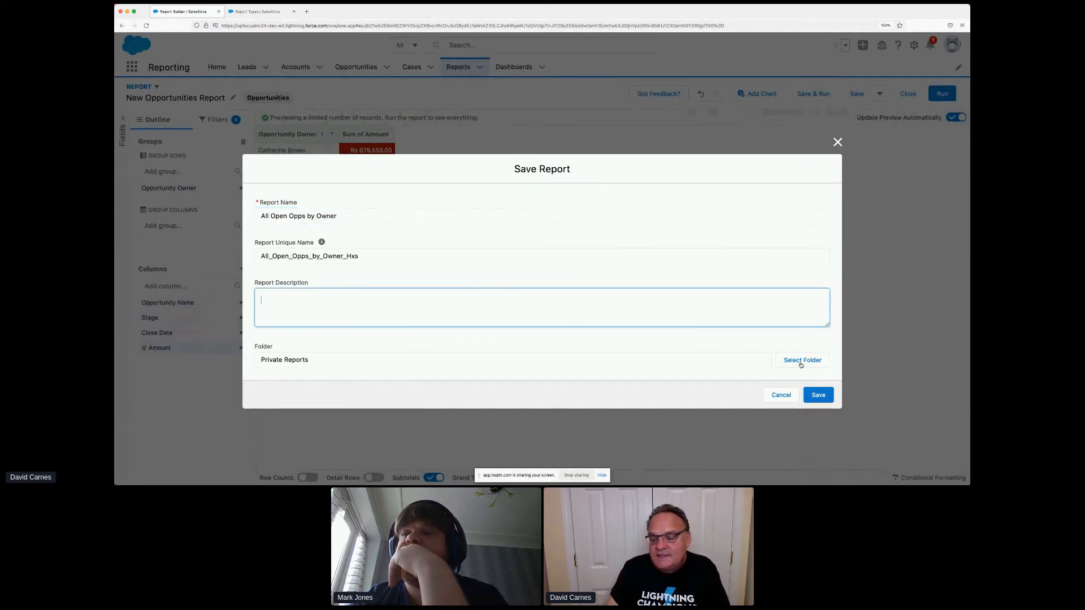
click(817, 396)
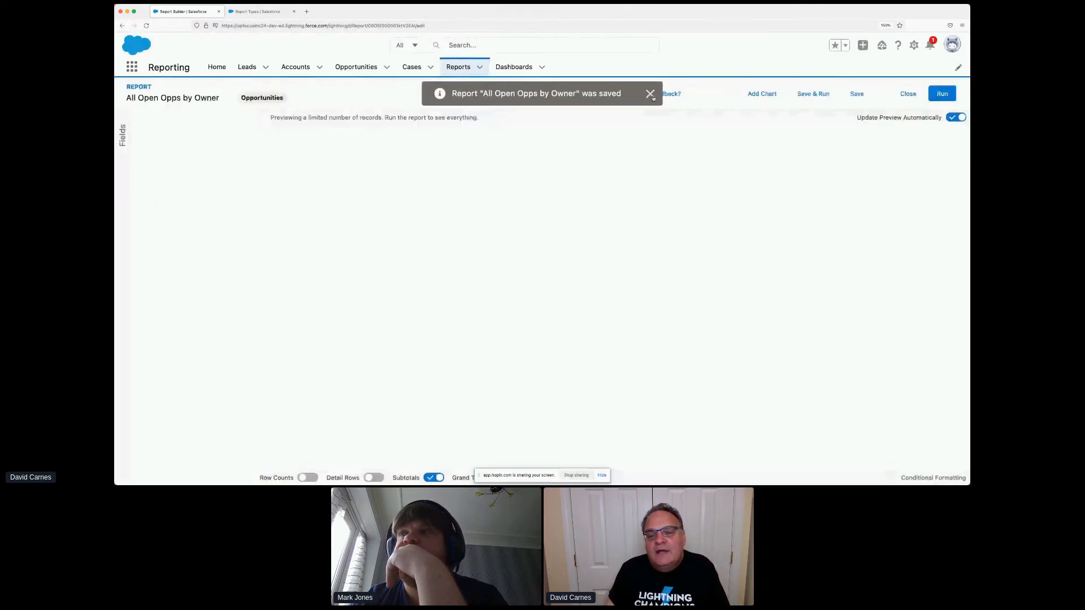
click(650, 94)
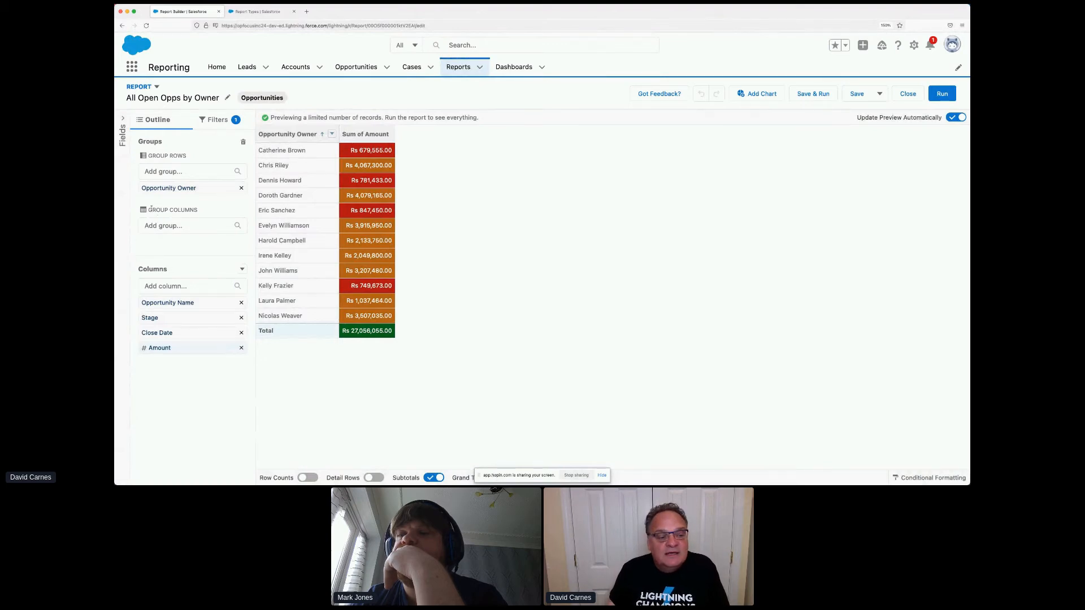
Group the report's columns by Stage and run the report.
click(184, 225)
text(stage)
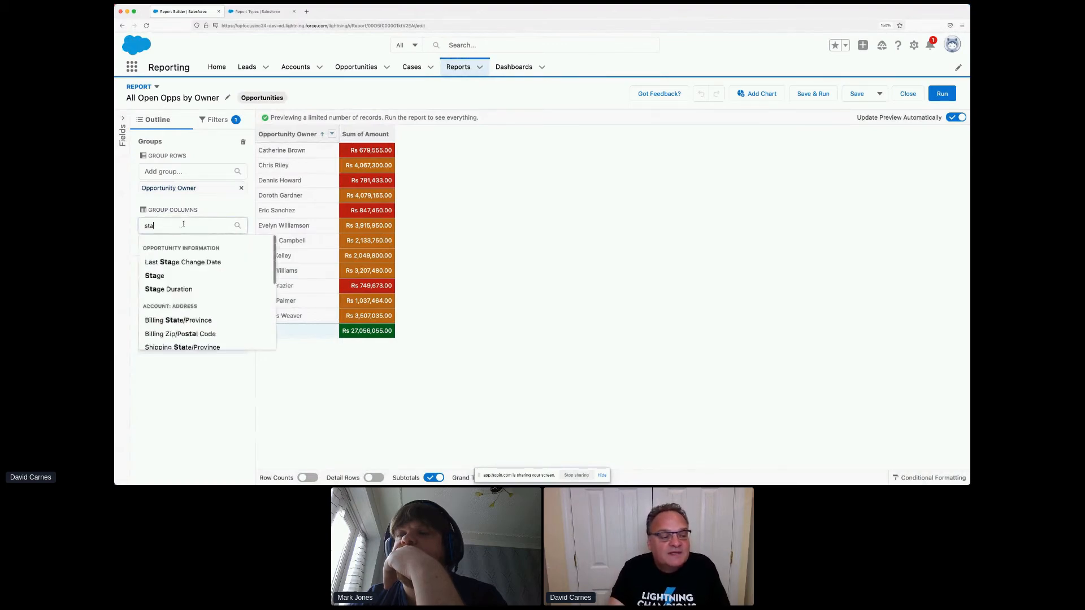
click(169, 275)
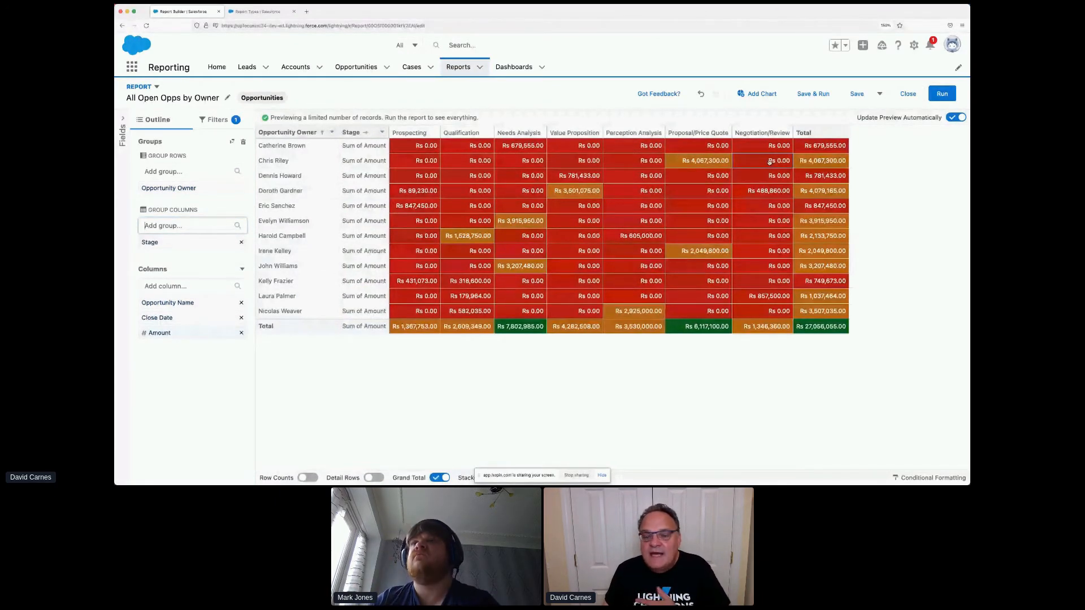
click(942, 94)
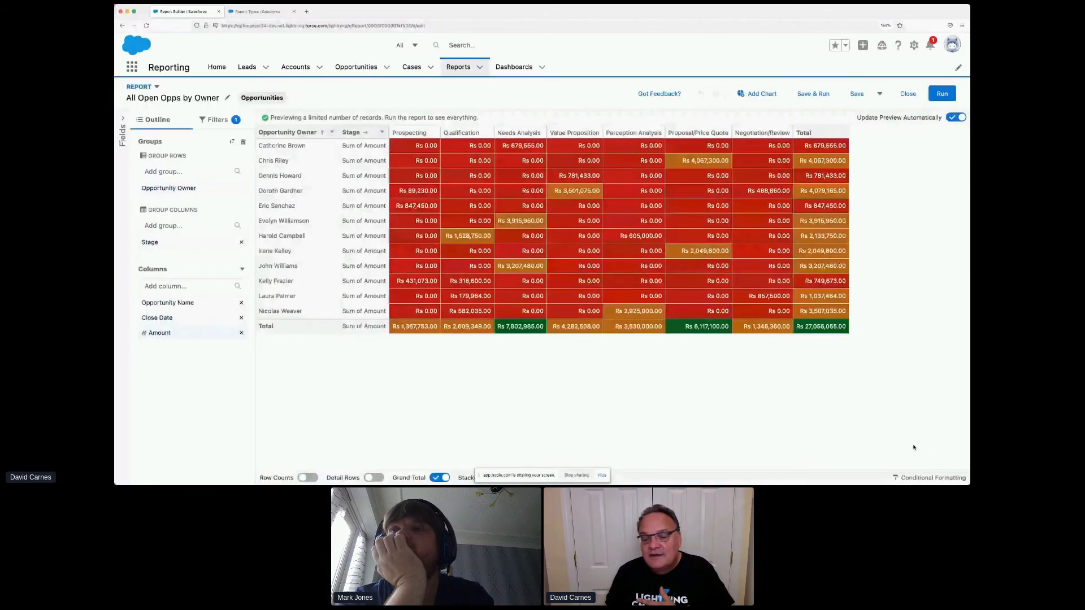
Remove the Sum of Amount conditional formatting rule and run the report again.
click(931, 478)
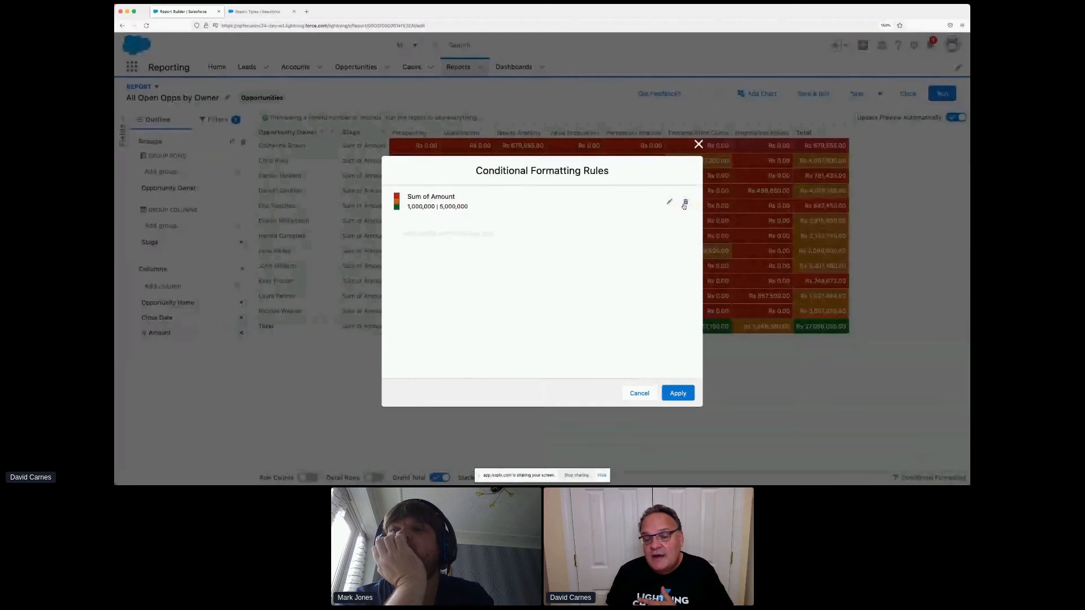
click(679, 394)
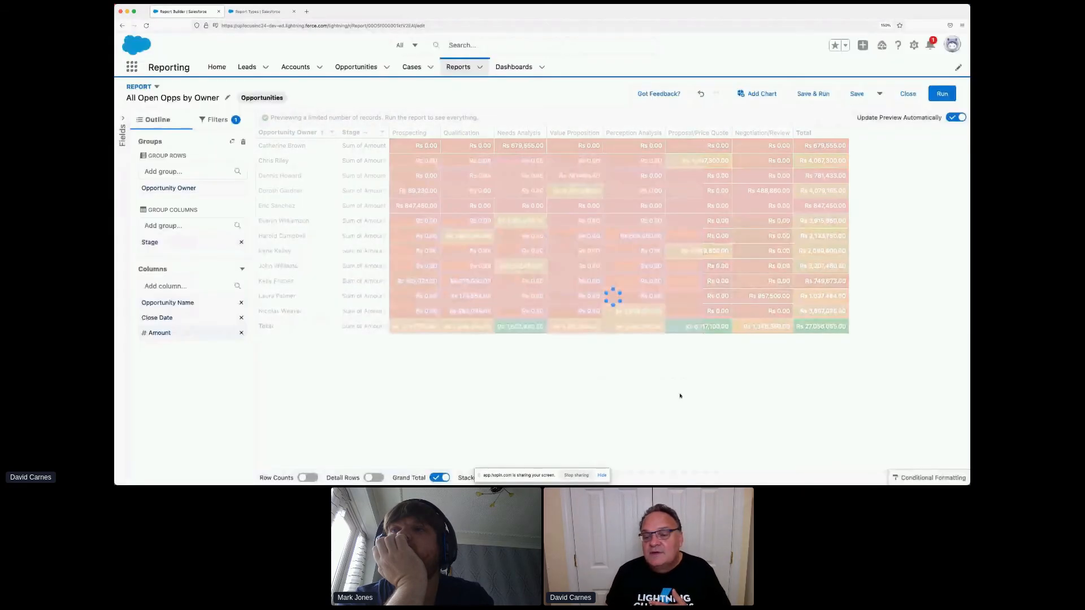
click(942, 94)
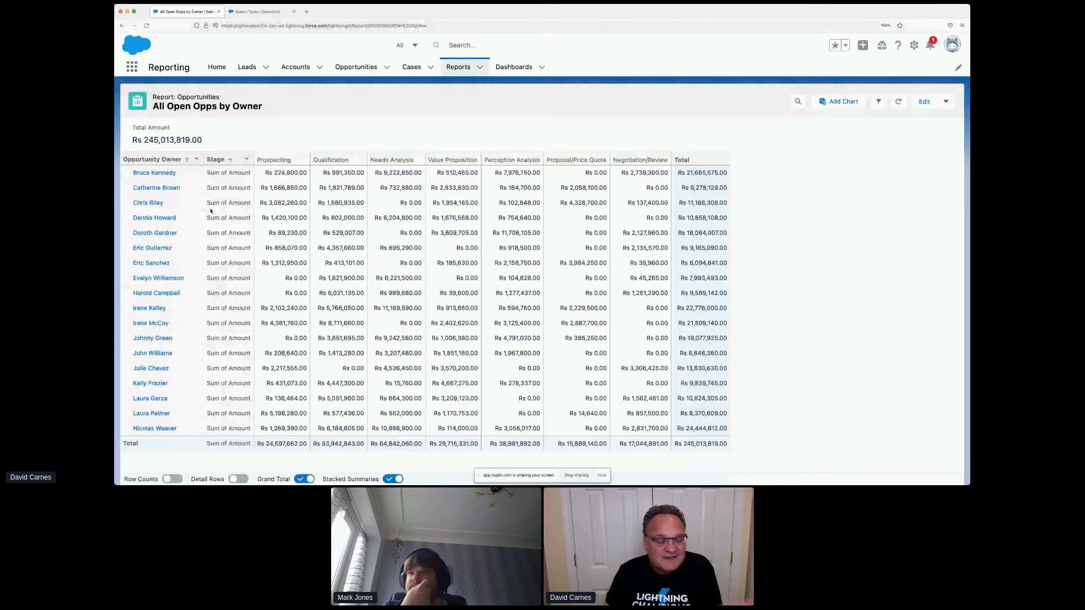
Show the detail rows and filter them to the second listed owner's Value Proposition amount.
click(240, 479)
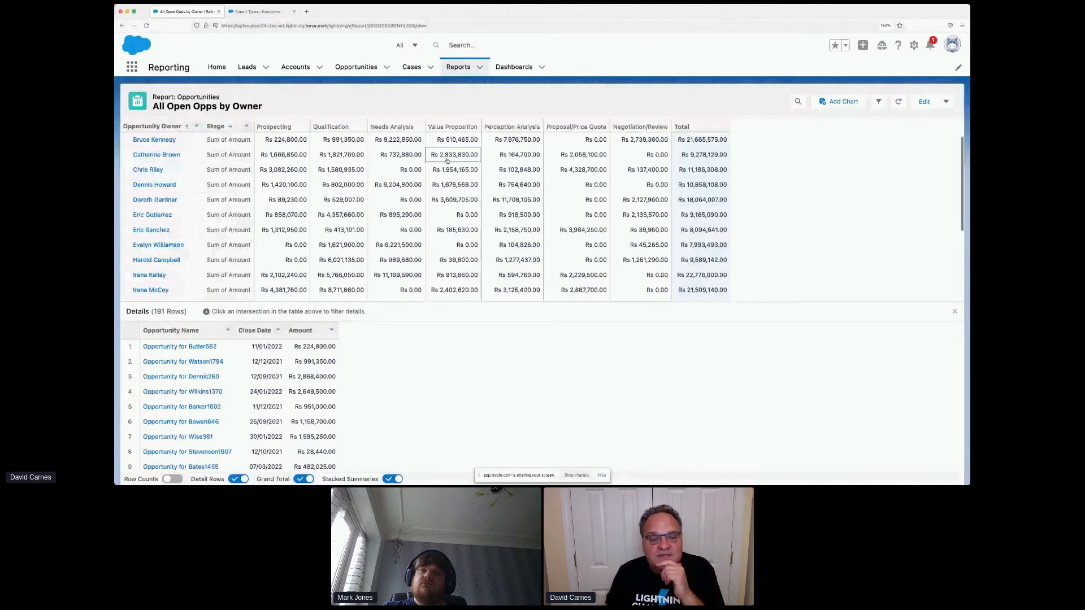
click(447, 161)
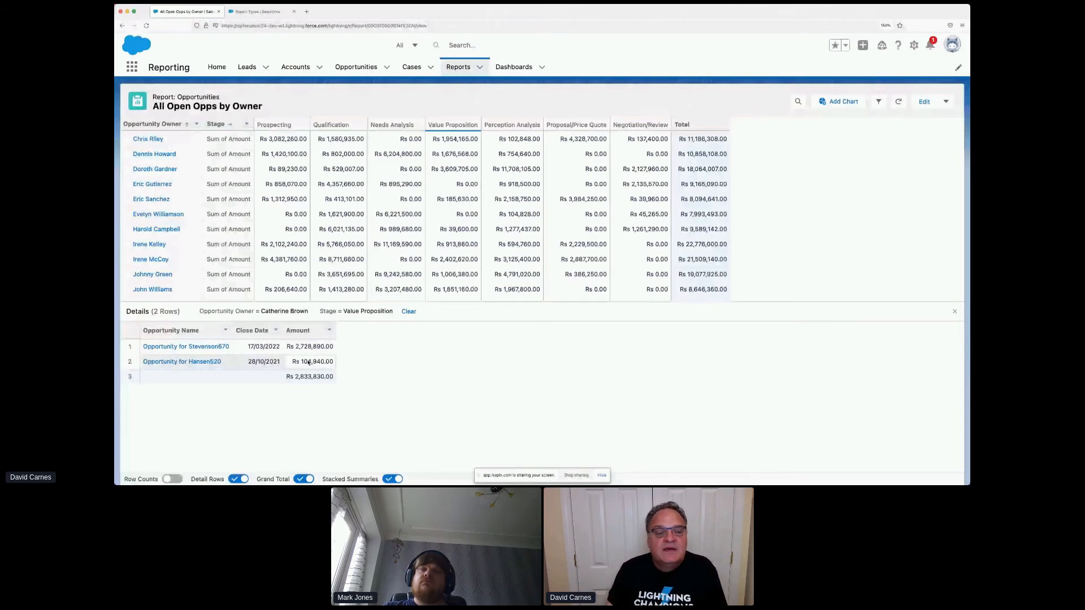
scroll(528, 294, up, 3)
scroll(530, 291, down, 1)
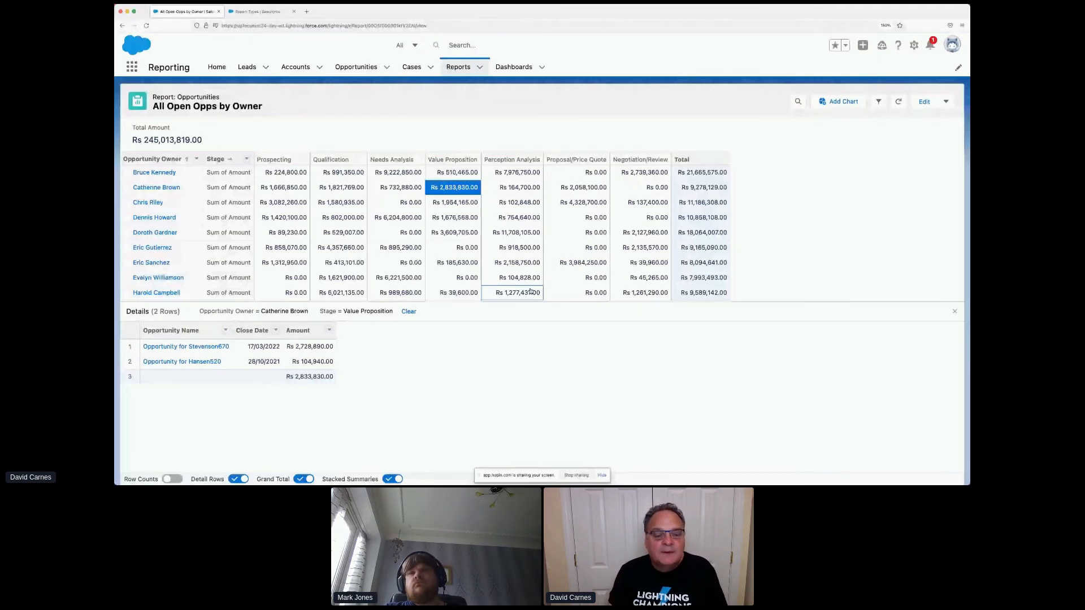
key(super+Tab)
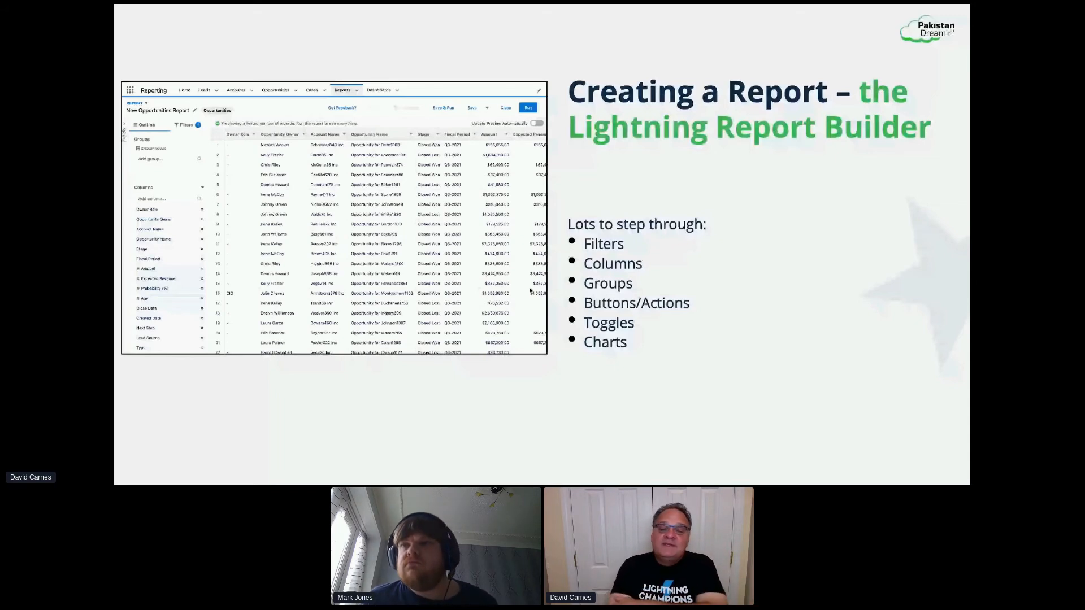
key(Right)
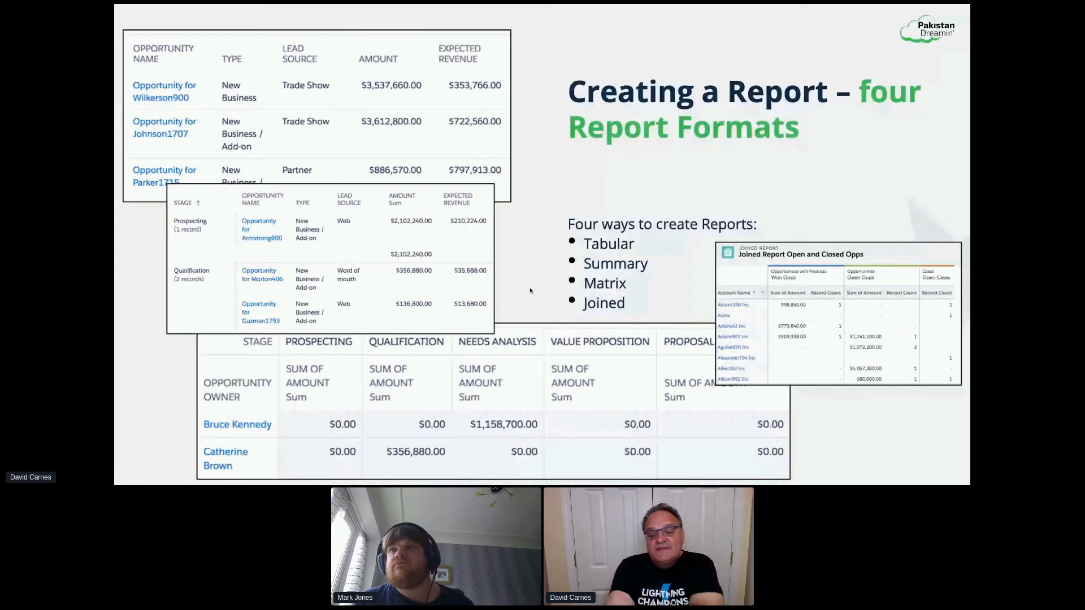
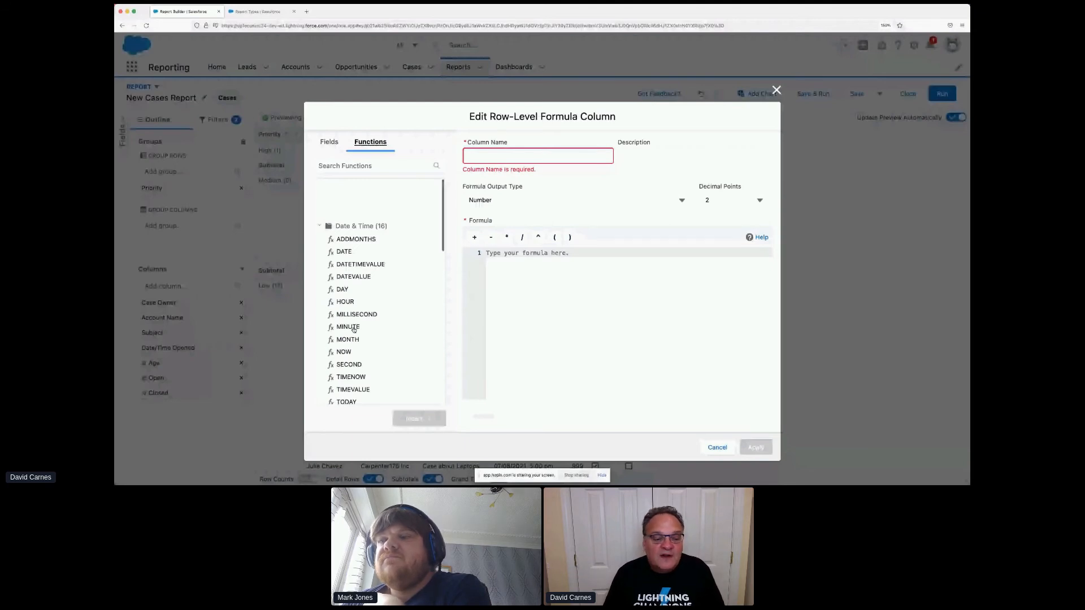
Browse the Date & Time and Math function categories for row-level formulas, and close the formula editor without creating a column.
click(319, 226)
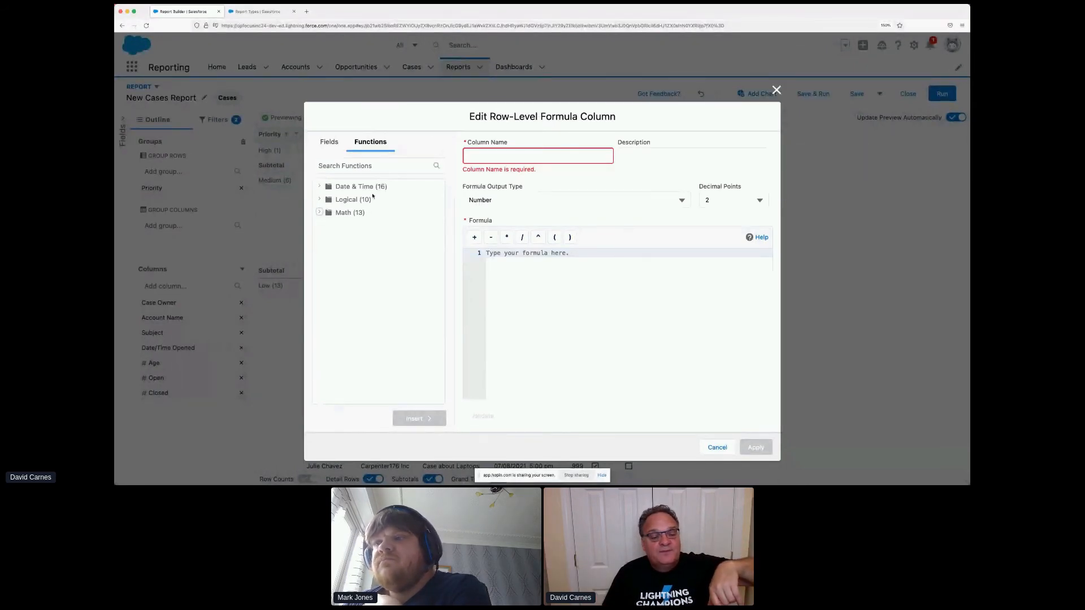
click(338, 165)
click(319, 213)
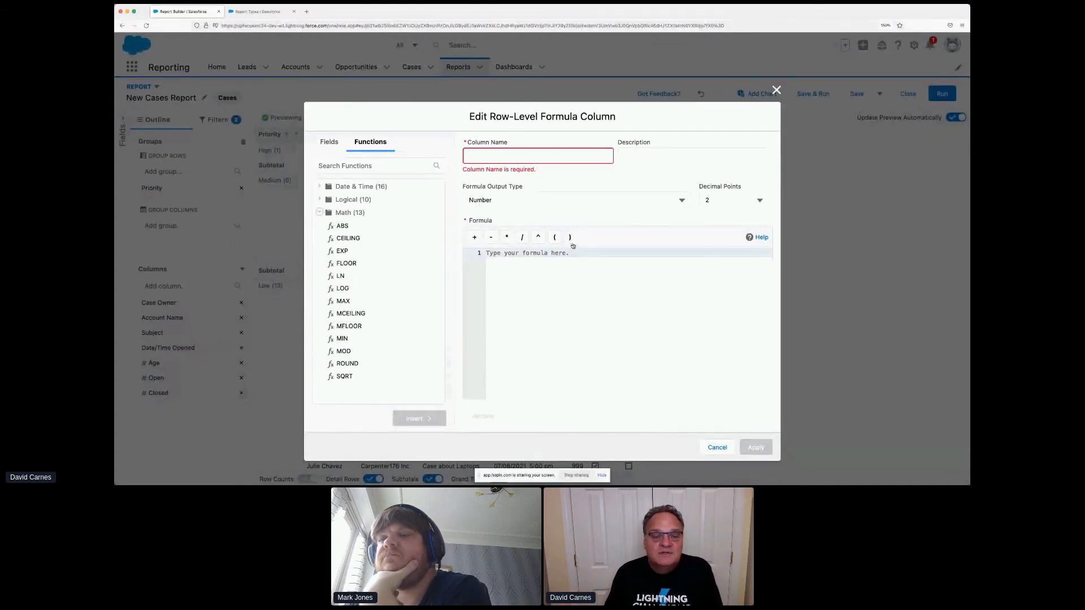
click(777, 91)
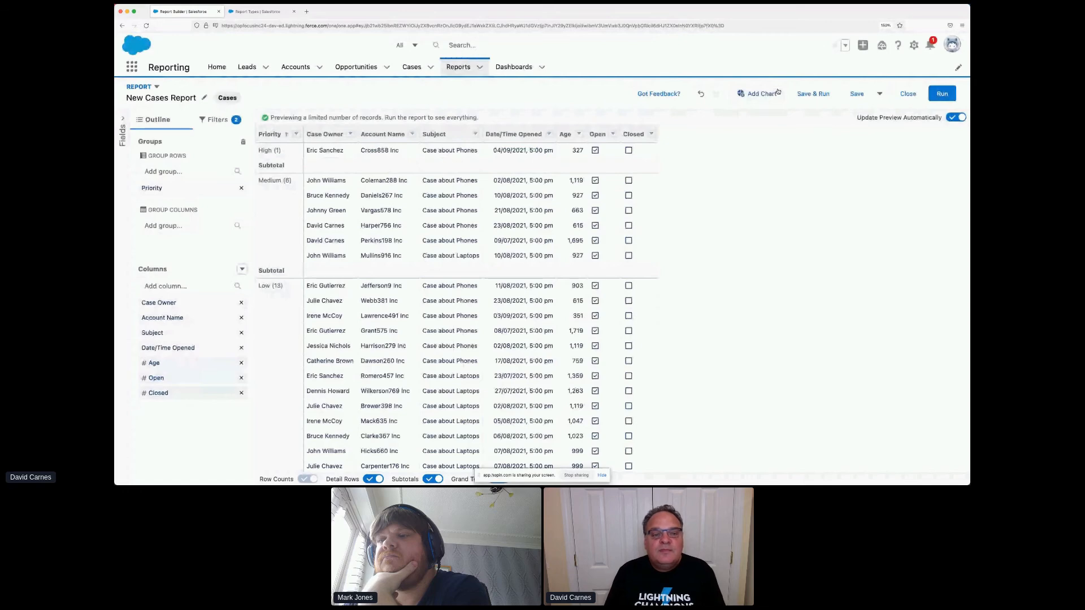
Leave the New Cases Report, discarding its unsaved changes, and open the "MoM $ Change w/% Change" report.
click(456, 67)
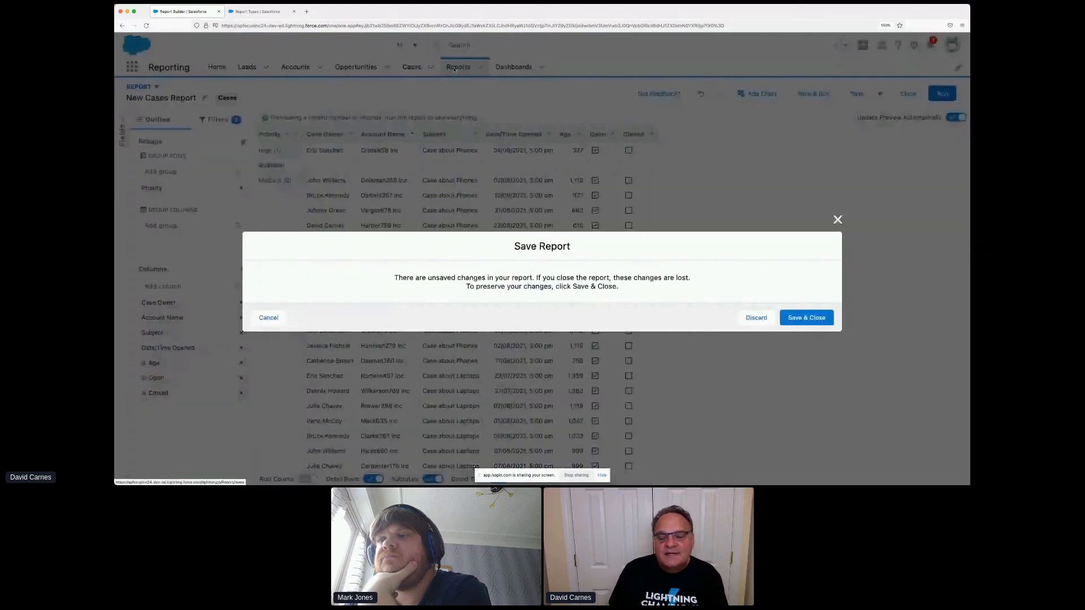
click(756, 320)
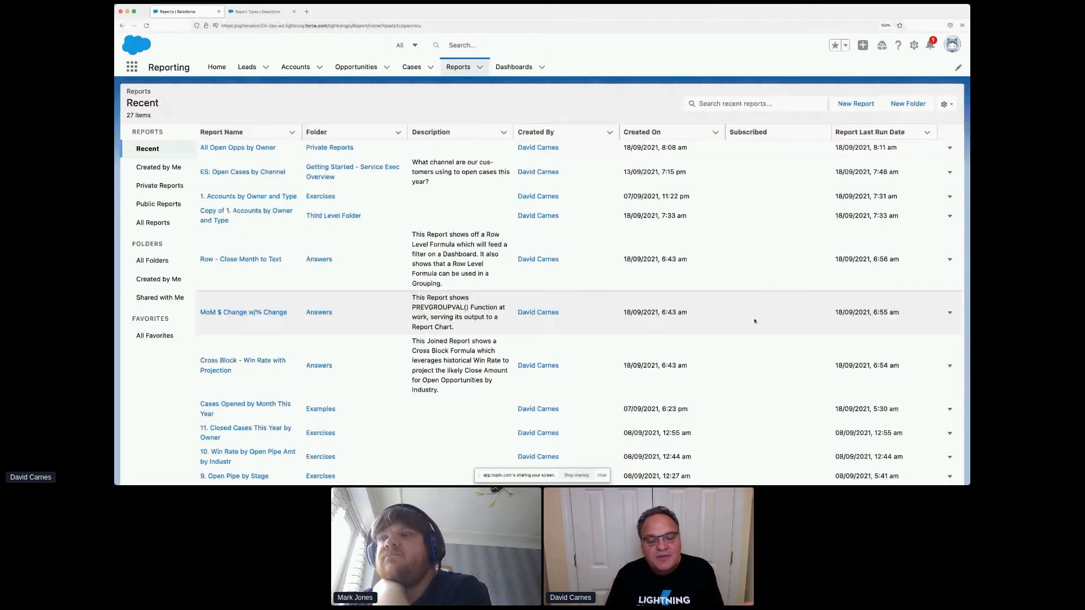
click(246, 313)
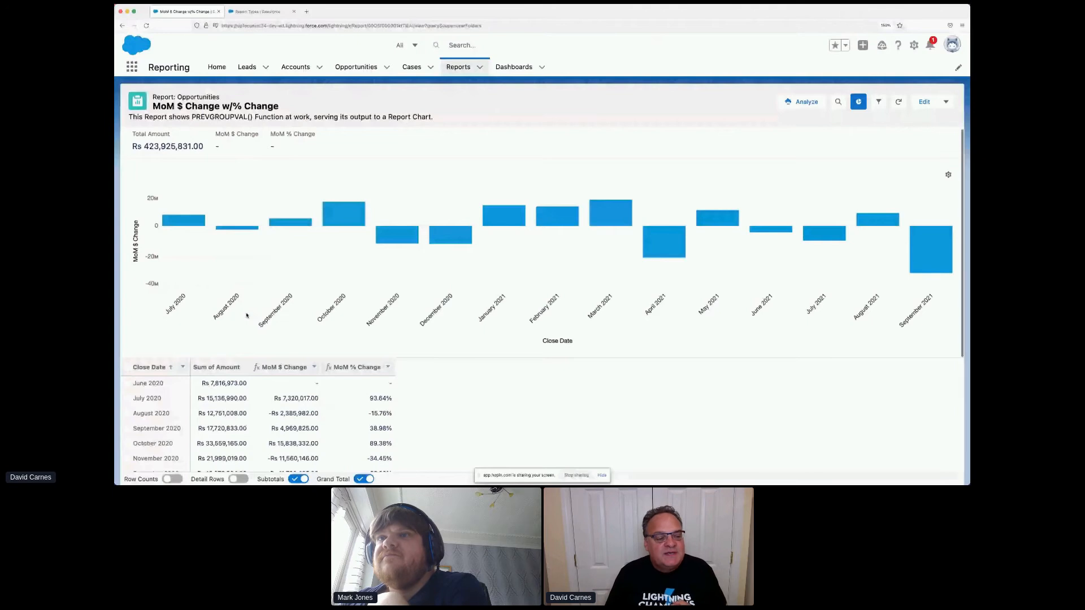
Examine the June and July 2020 Sum of Amount, MoM $ Change and MoM % Change values in the report table.
scroll(180, 230, down, 3)
drag(180, 229, 174, 242)
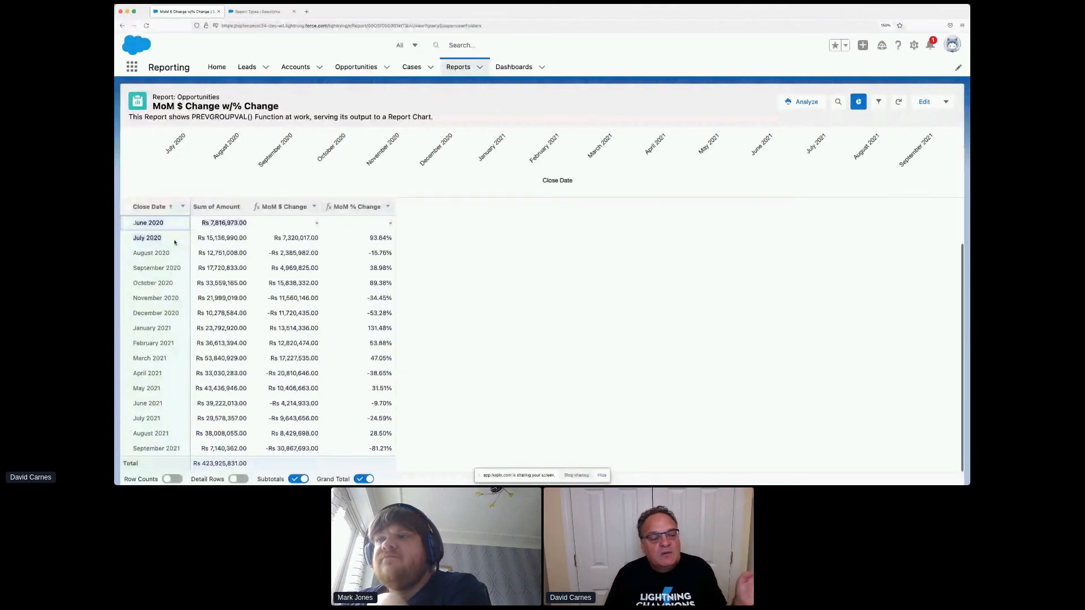
drag(175, 243, 246, 228)
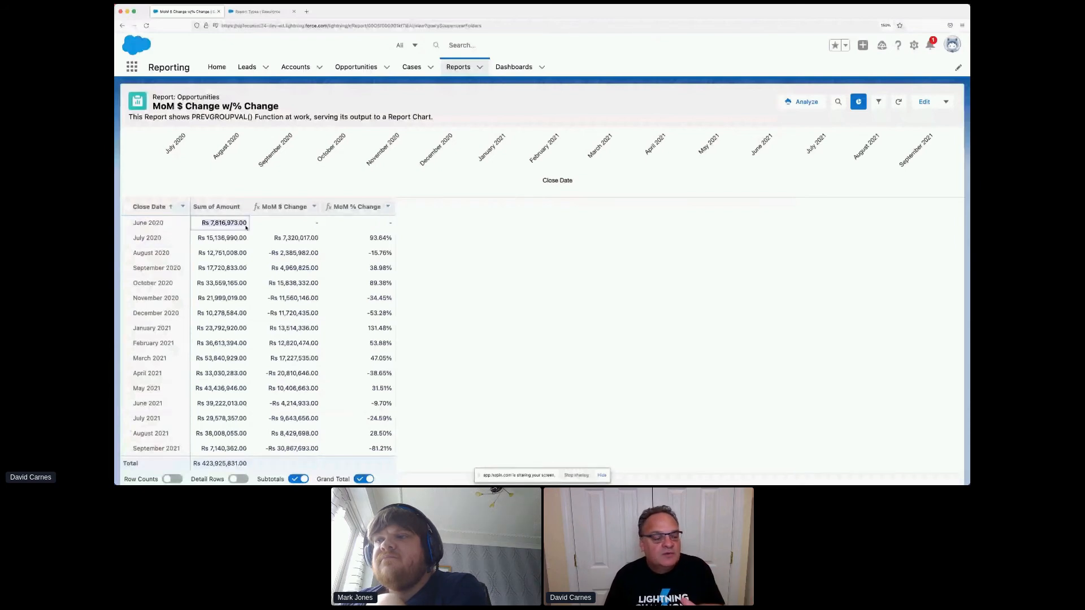
click(277, 238)
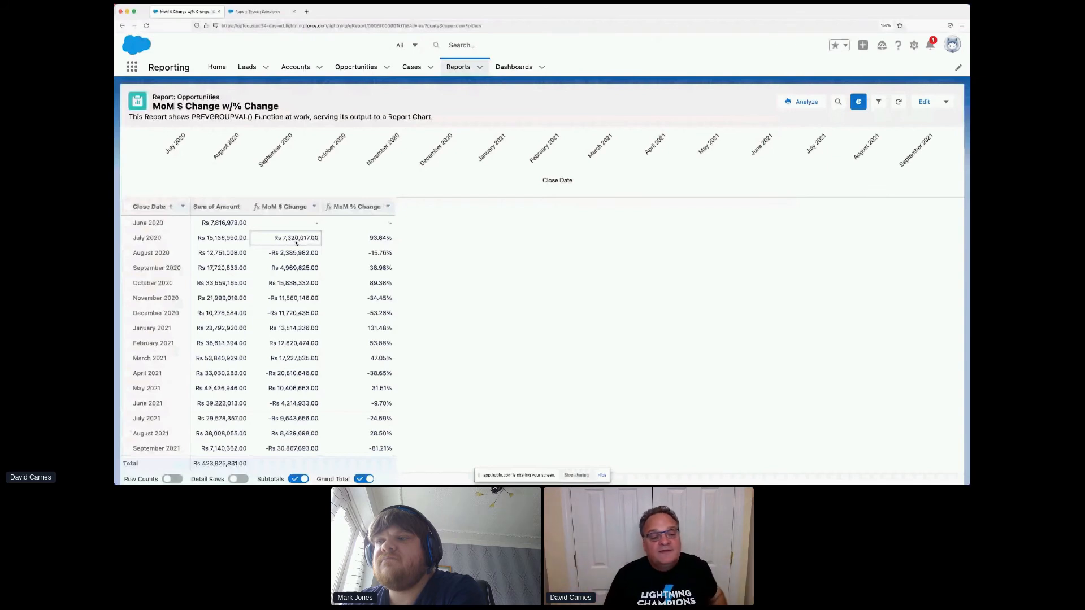
click(372, 242)
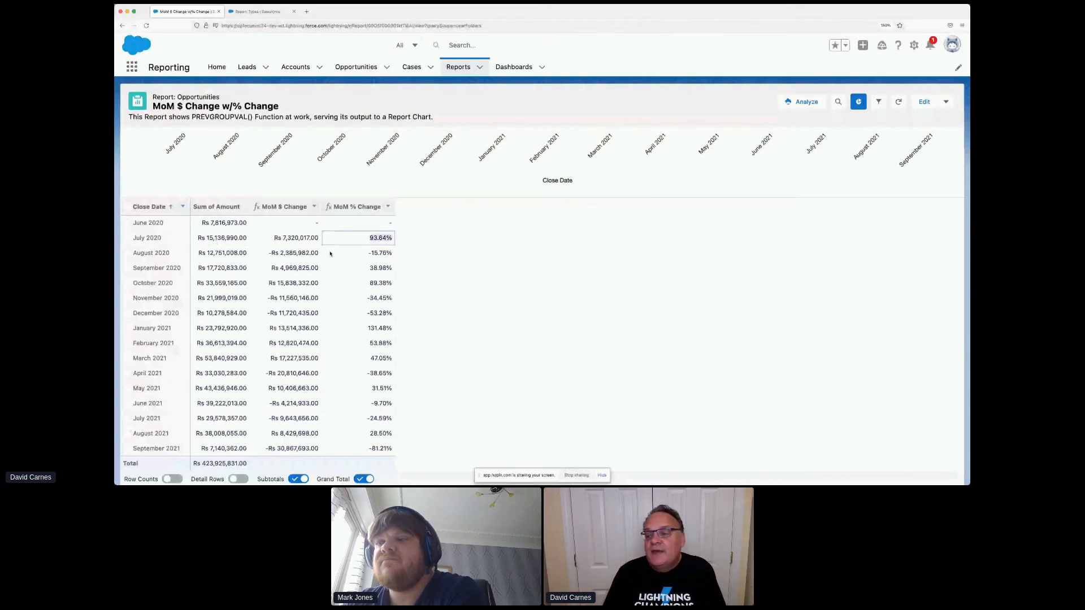
Open the MoM report for editing and view the options for adding bucket, summary formula and row-level formula columns.
click(926, 103)
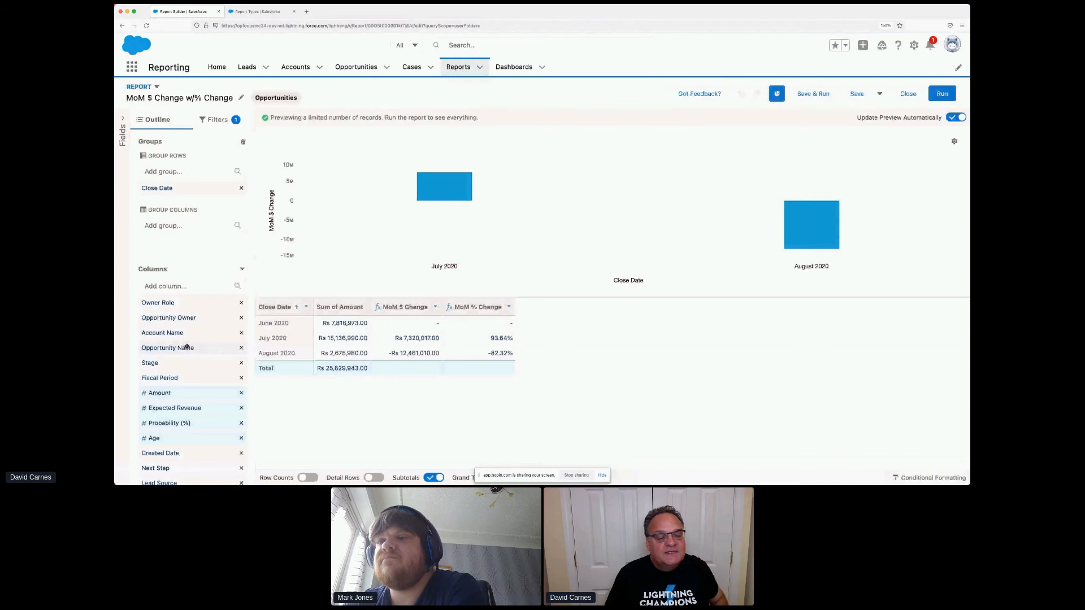
click(243, 270)
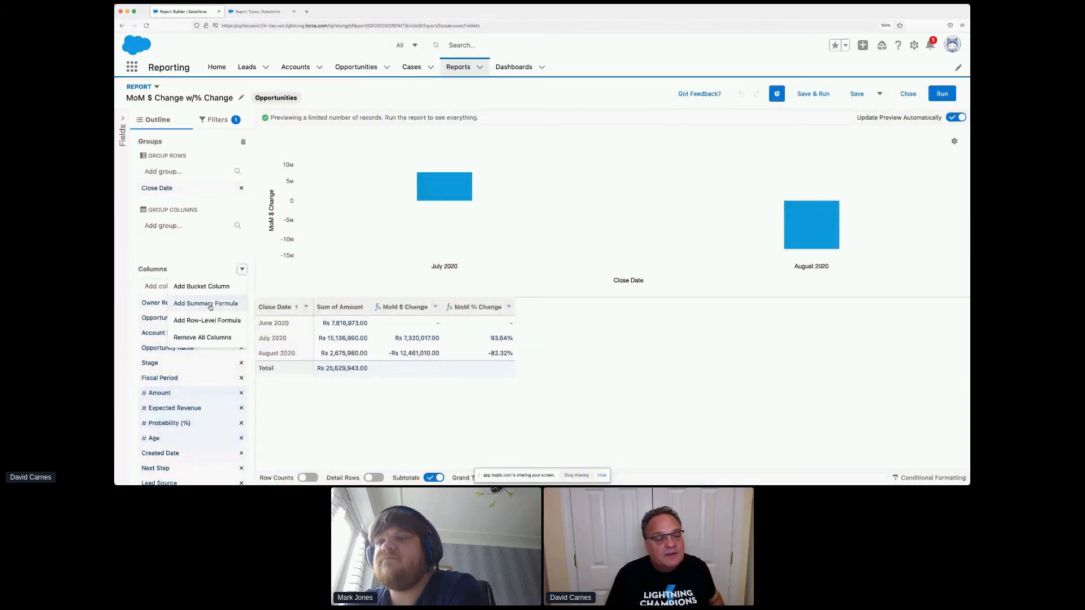
click(191, 244)
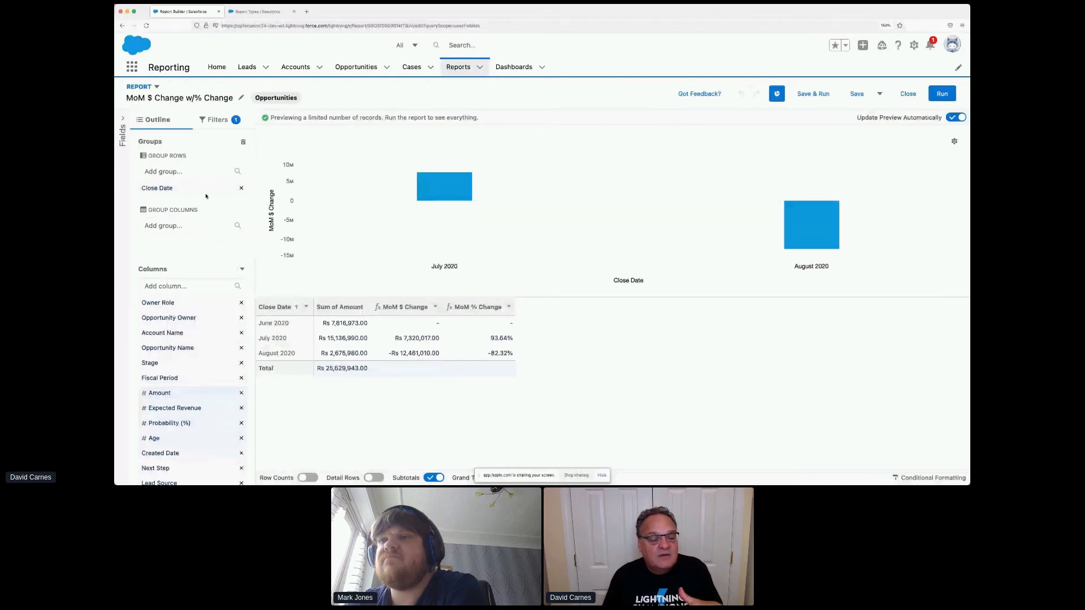
click(242, 269)
click(180, 388)
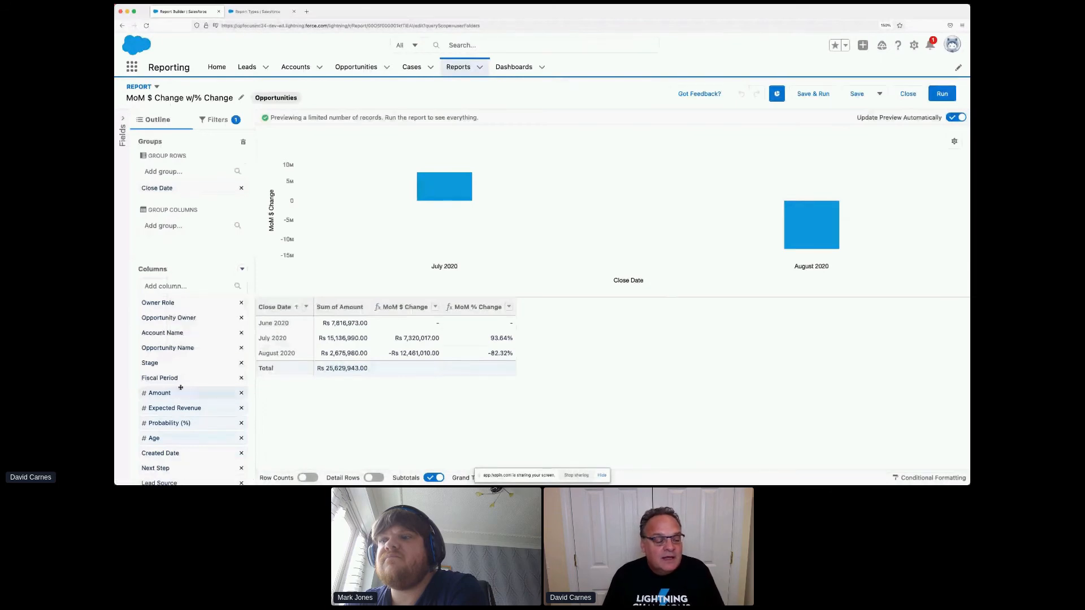
Examine the MoM $ Change summary formula's PREVGROUPVAL expression and column name, and close the formula without changing it.
scroll(181, 389, down, 2)
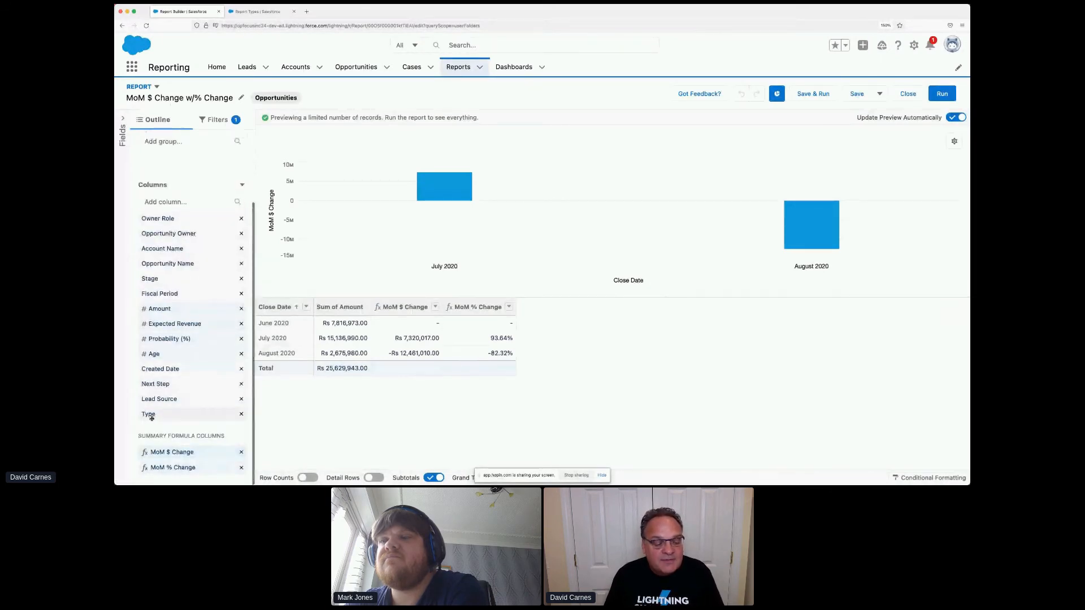
click(179, 454)
click(664, 255)
key(super+a)
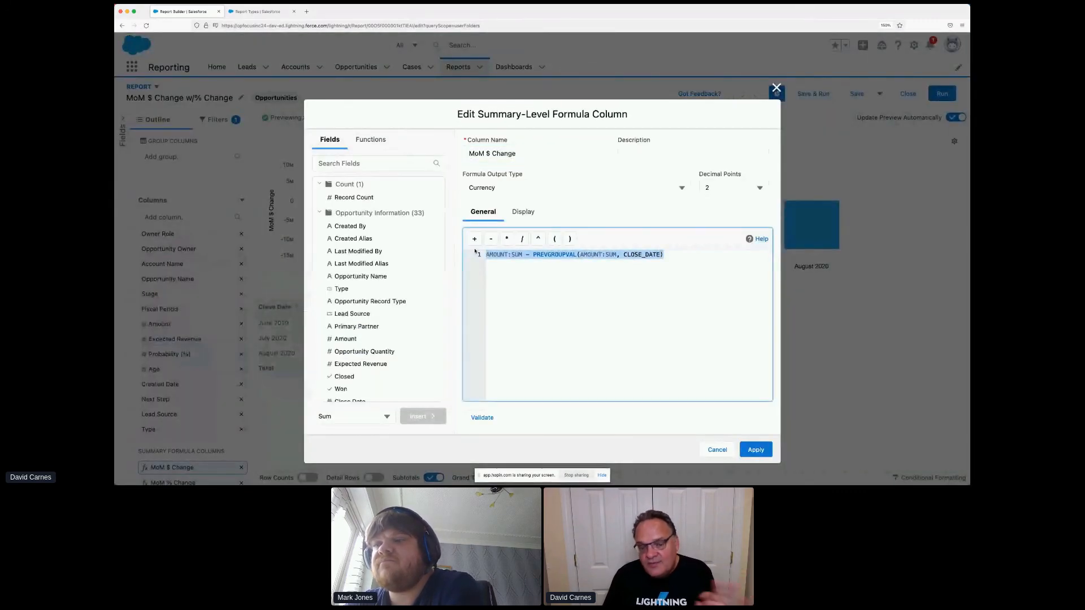
click(557, 255)
double_click(557, 255)
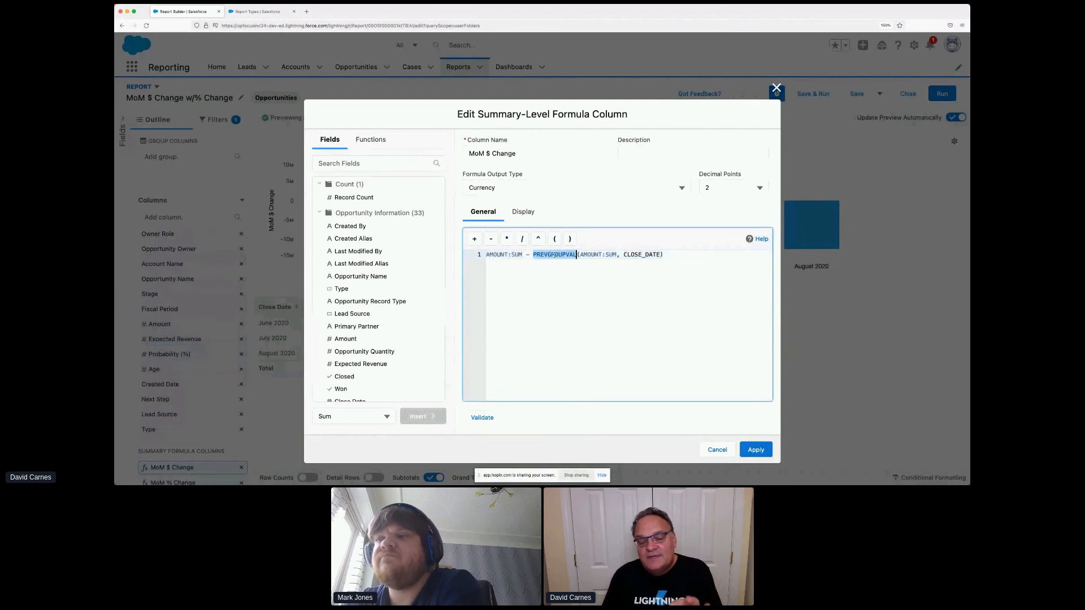
click(566, 321)
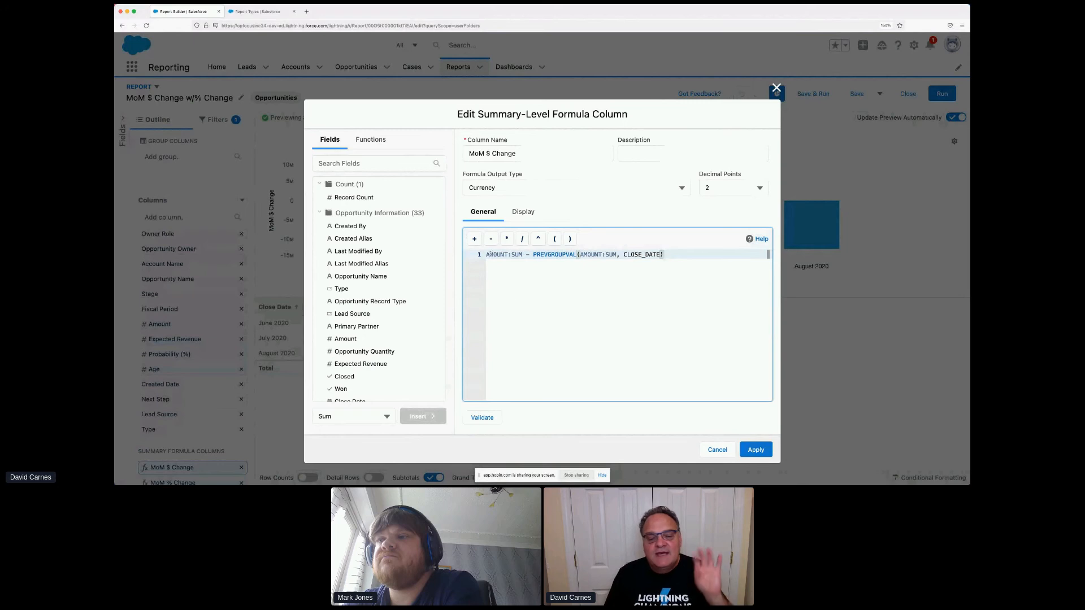
drag(487, 255, 646, 262)
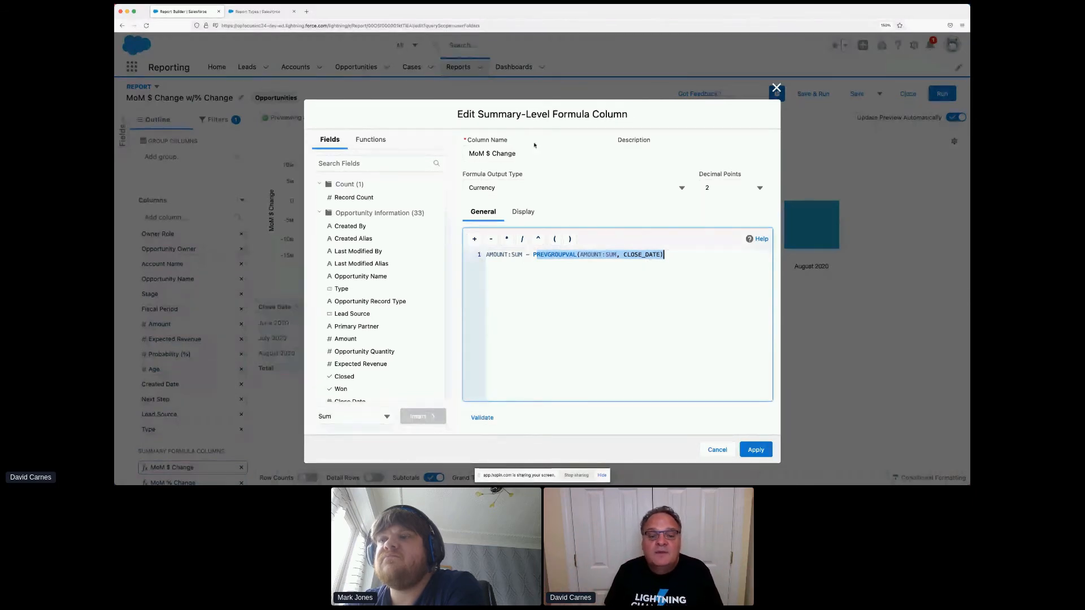
drag(545, 153, 464, 155)
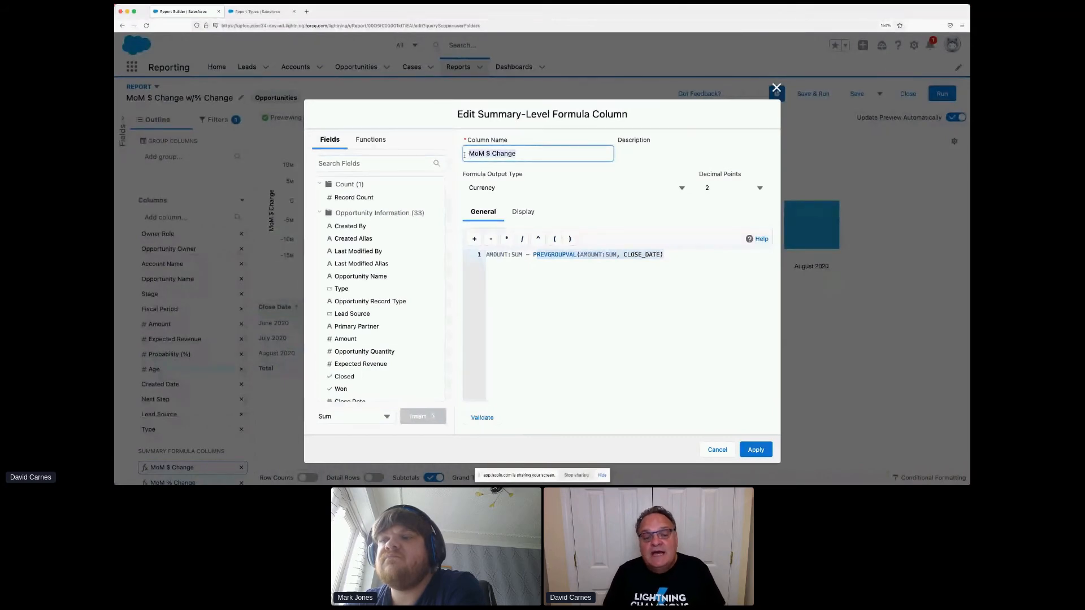
click(777, 89)
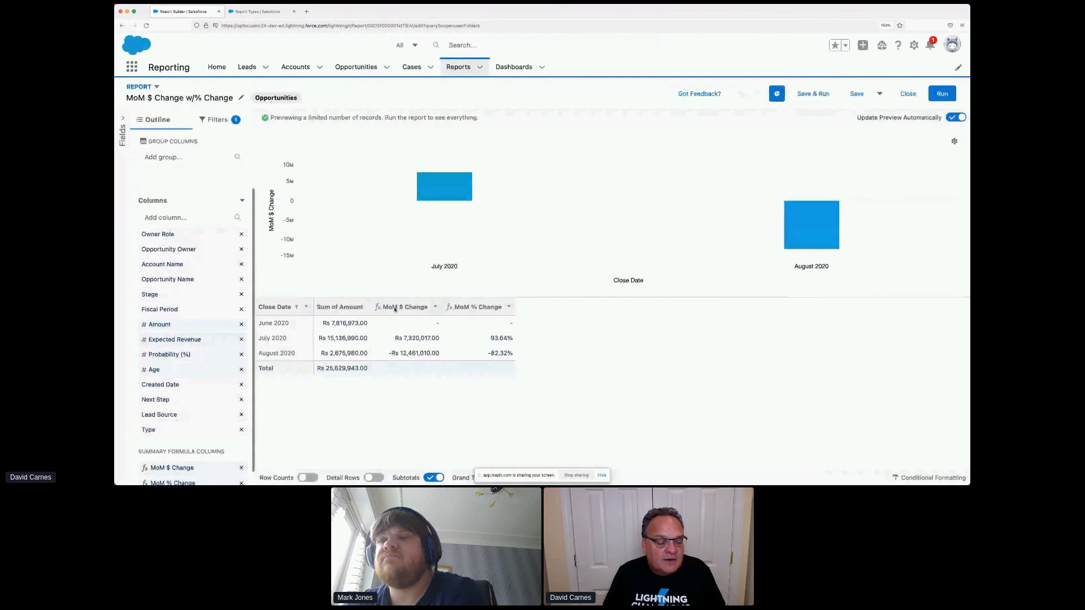
Inspect the MoM % Change summary formula without changing it, and run the report to view its full monthly table.
click(194, 479)
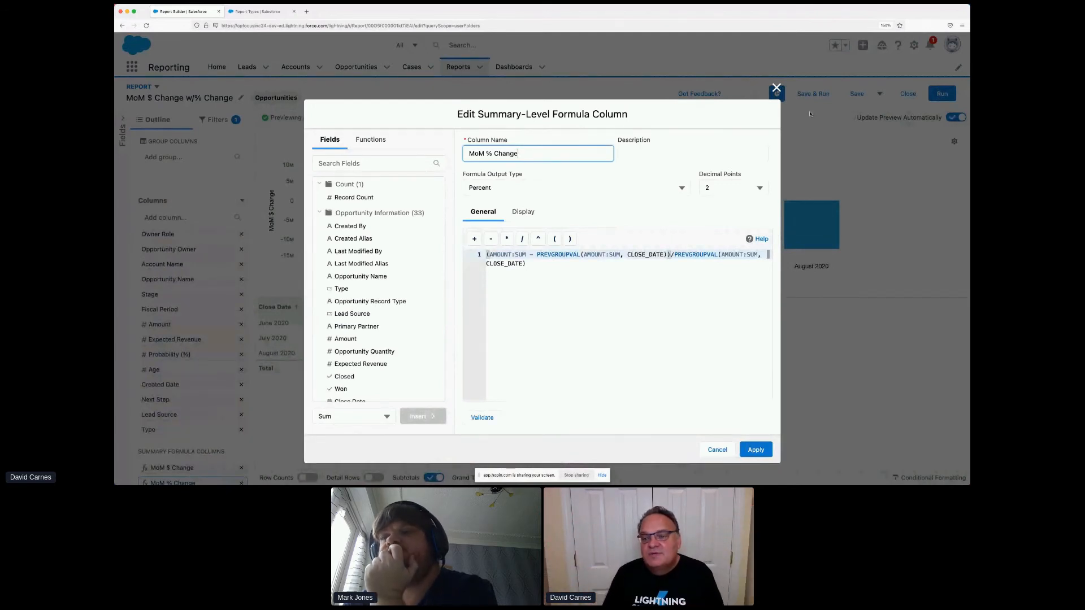
click(777, 88)
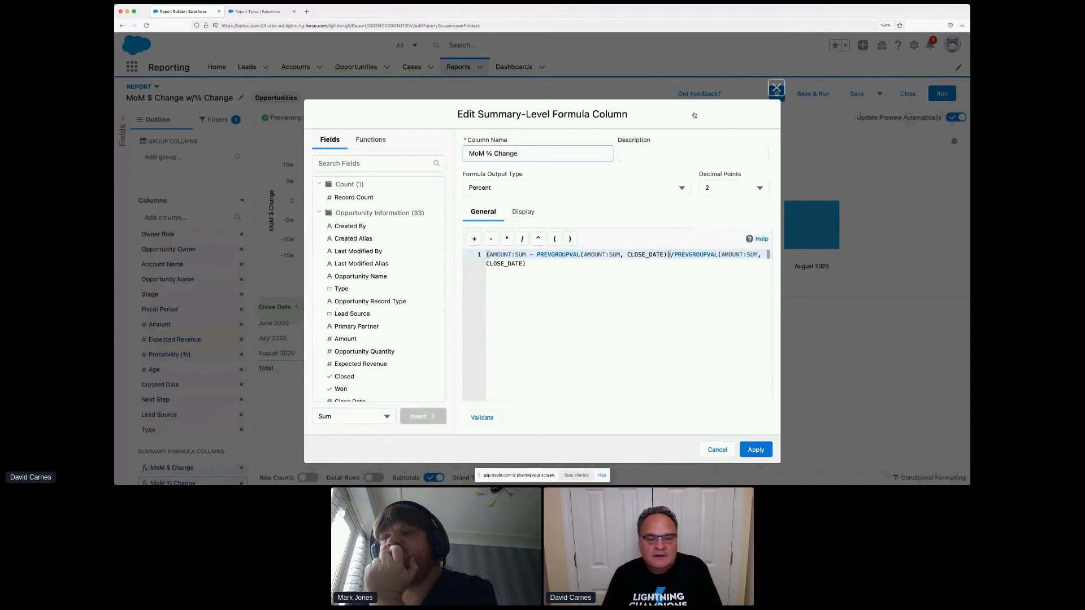
key(Escape)
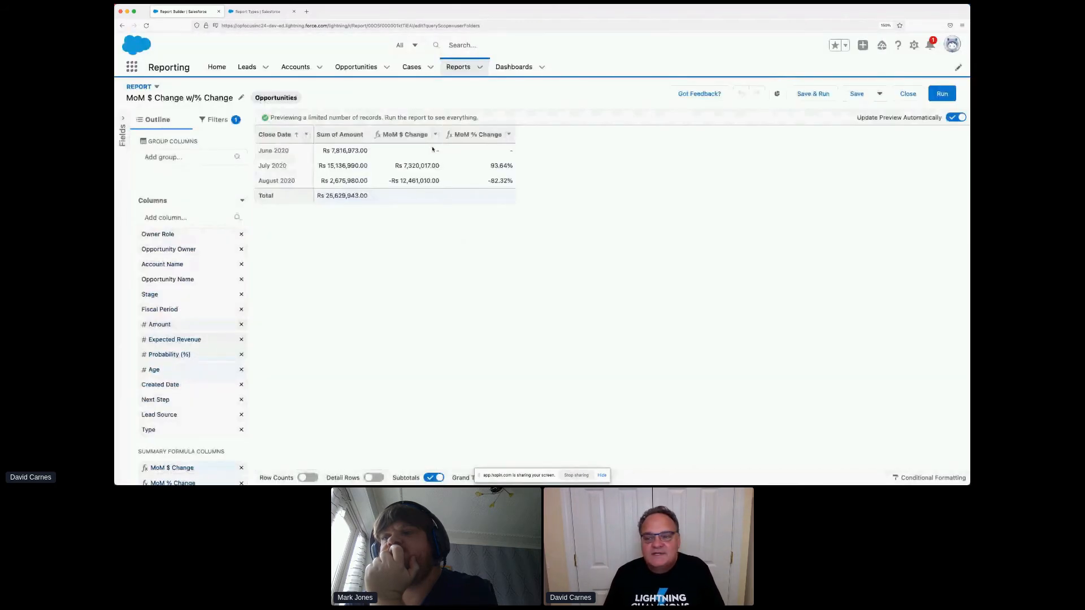
click(943, 95)
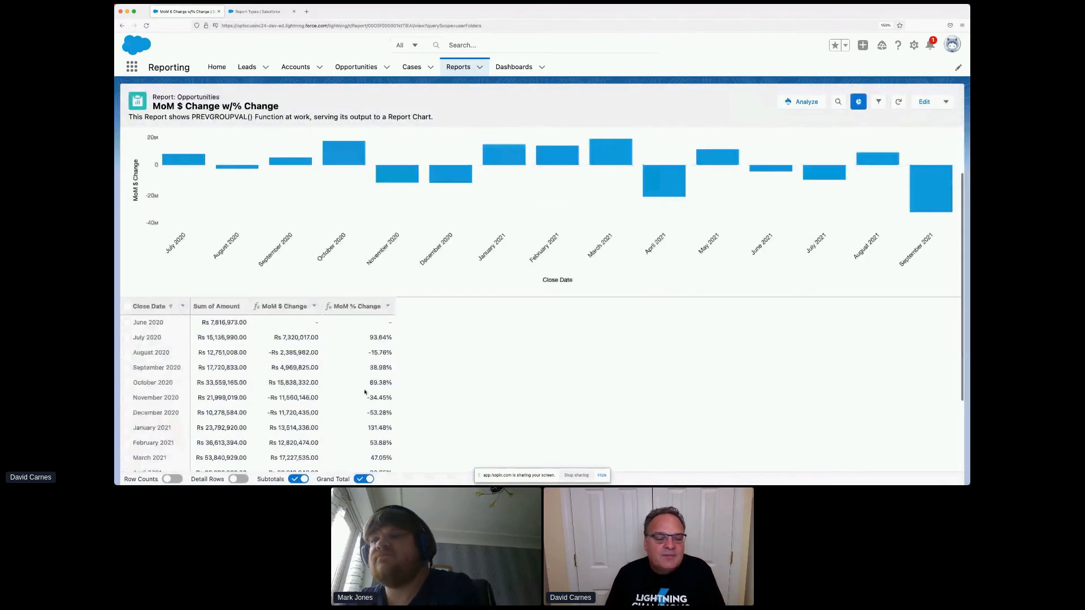
scroll(364, 391, down, 3)
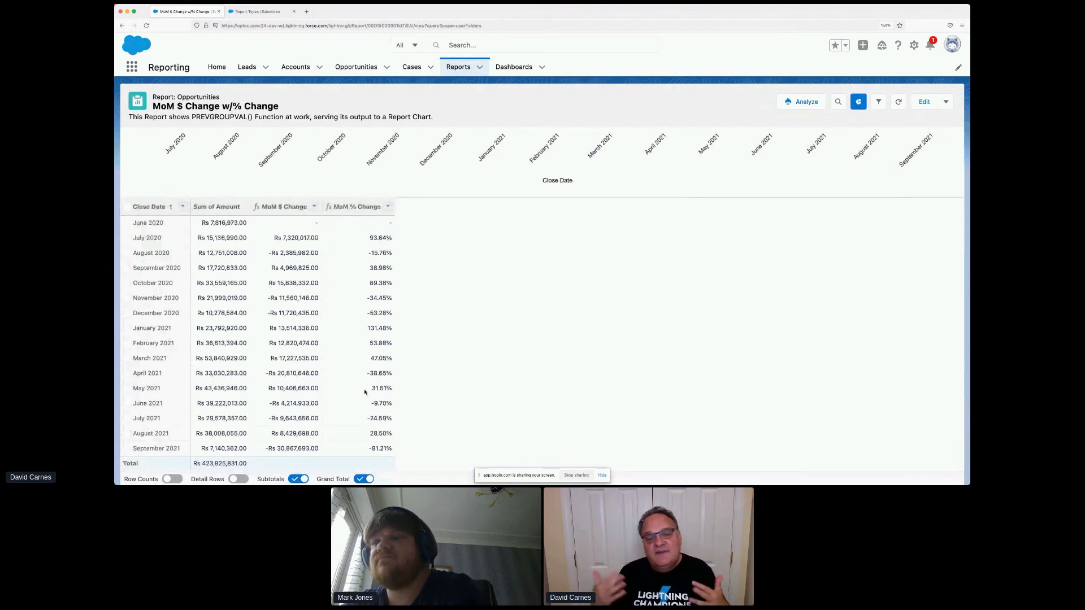
Go back to the recent reports and open the "Cross Block - Win Rate with Projection" report.
click(458, 68)
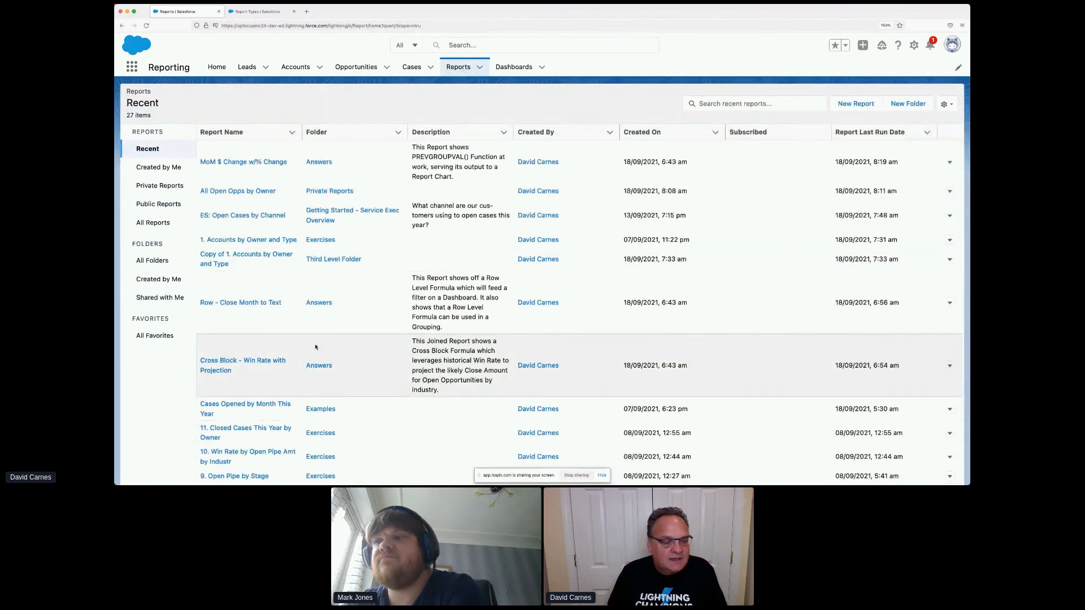
scroll(315, 348, down, 1)
click(254, 350)
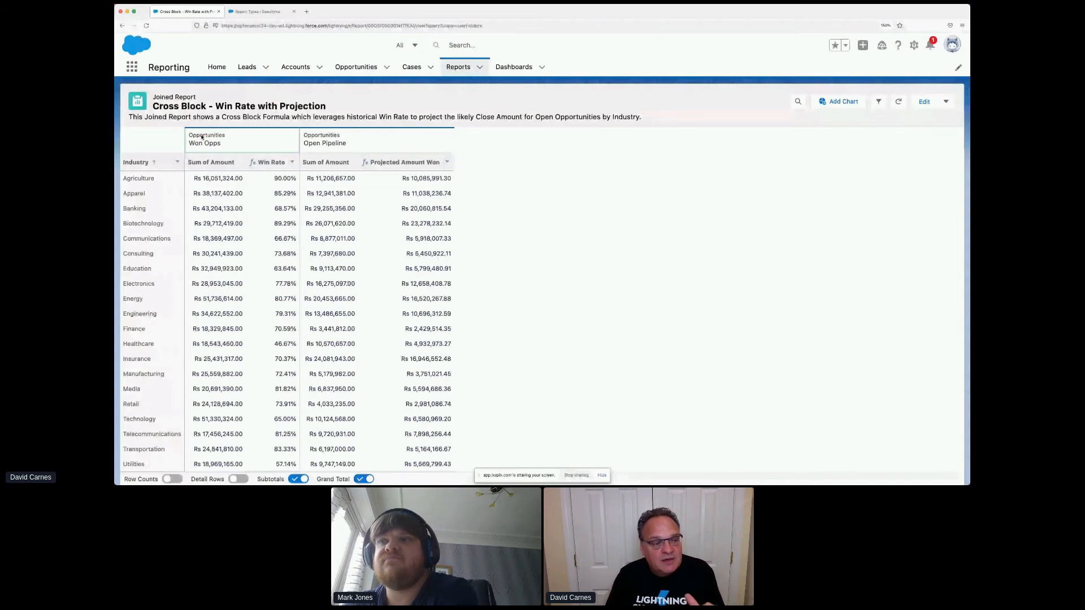
Examine the Won Opps and Open Pipeline blocks and the Biotechnology row's Win Rate, Open Pipeline Sum of Amount and Projected Amount Won.
drag(202, 137, 236, 147)
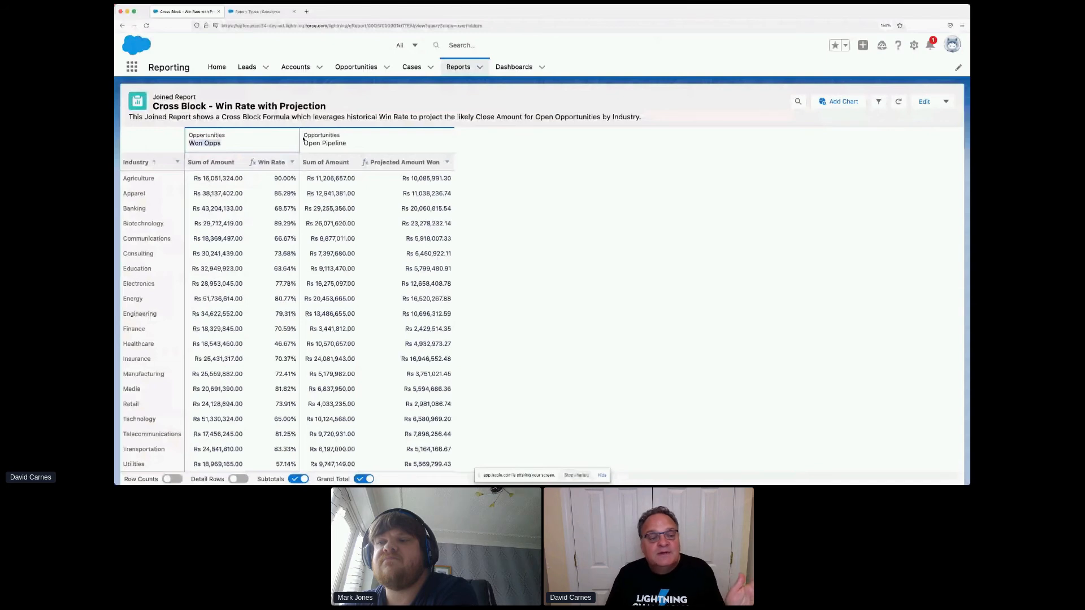
click(325, 145)
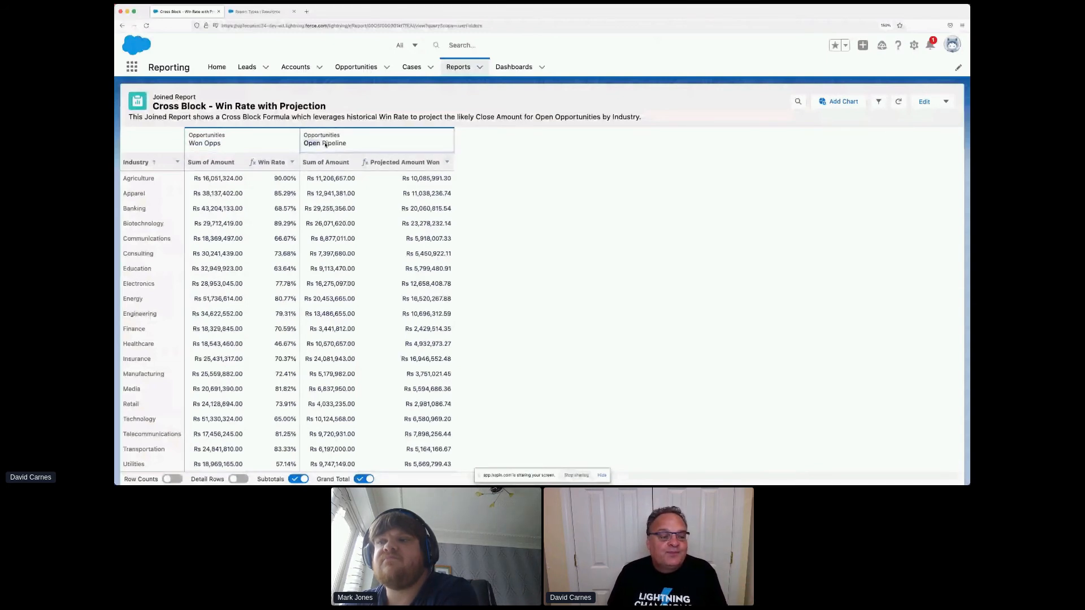
drag(325, 144, 347, 144)
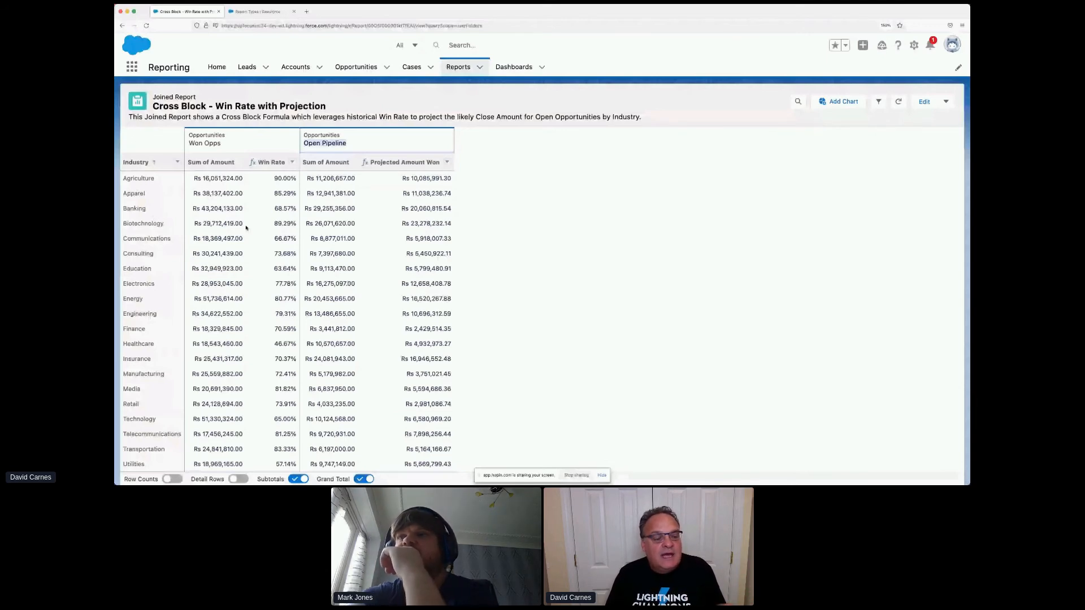
click(293, 228)
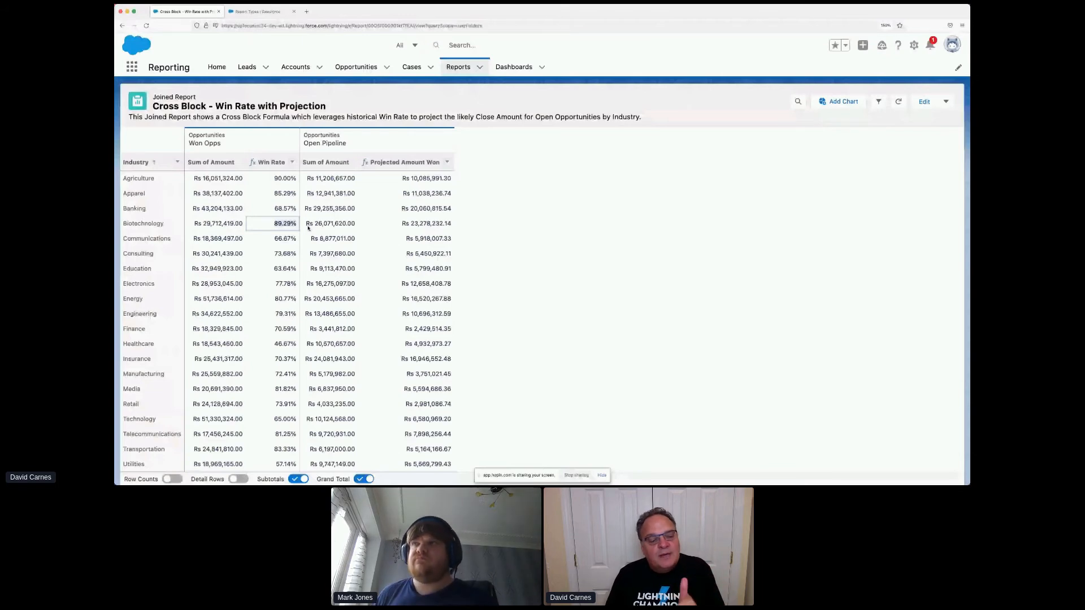
click(354, 228)
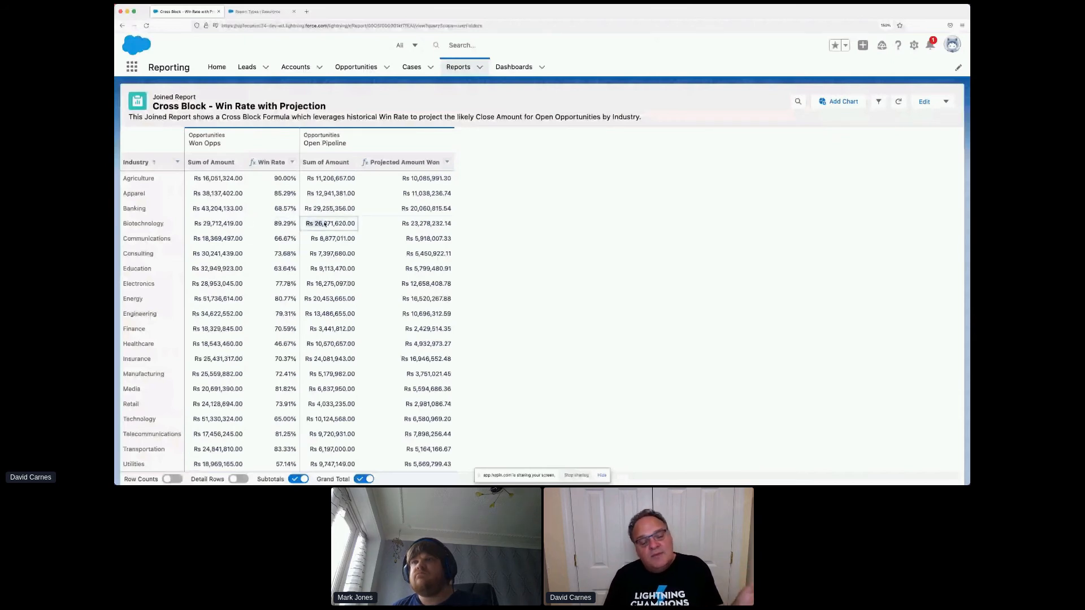
click(413, 226)
drag(413, 227, 453, 231)
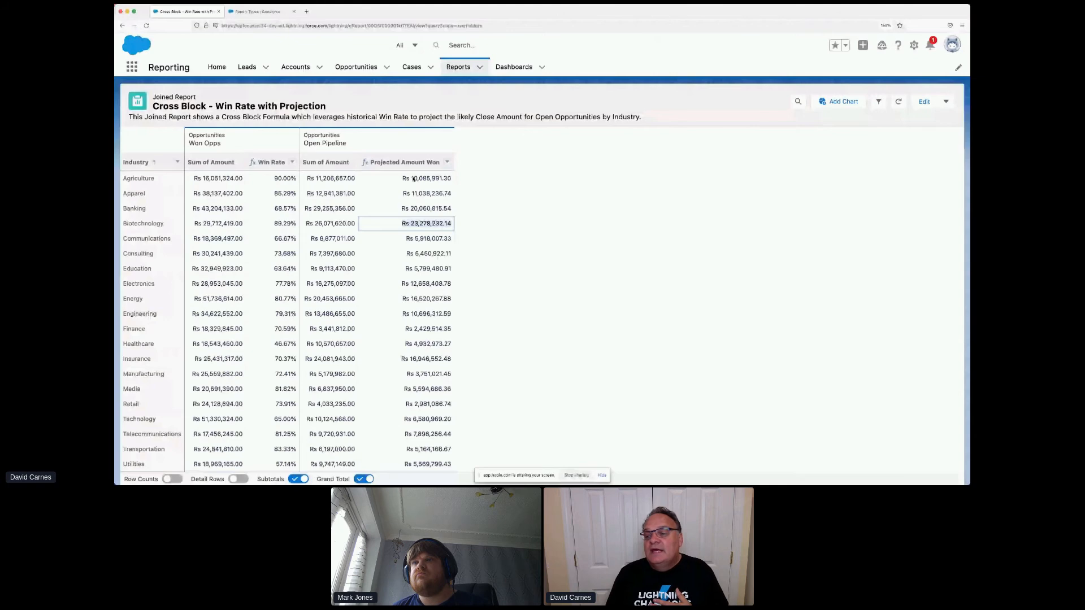
Open the joined report for editing and review its format choices and the filters of both blocks without changing them.
click(925, 102)
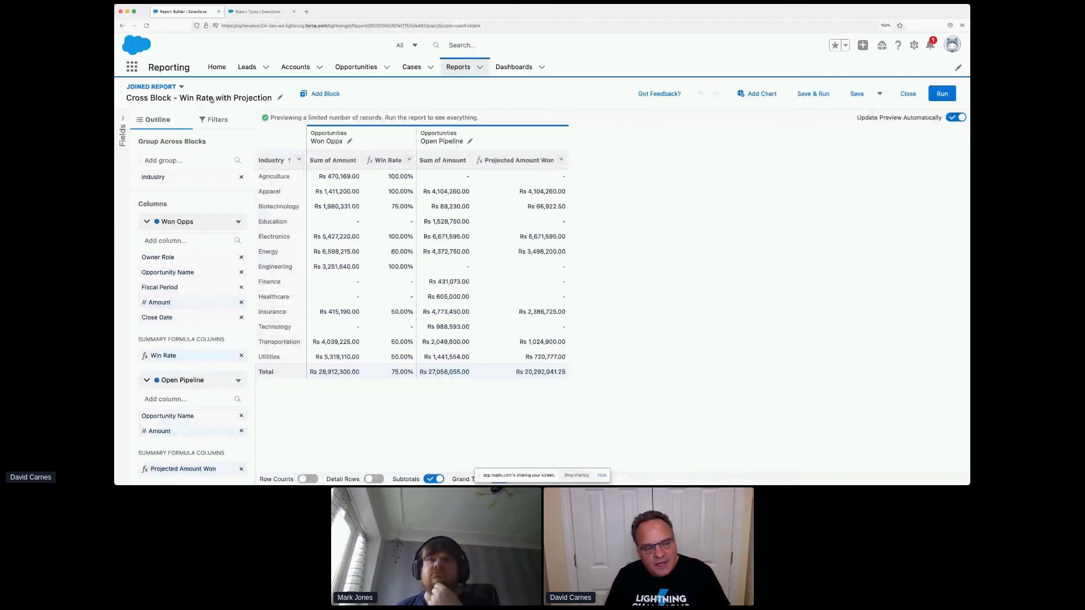
click(151, 86)
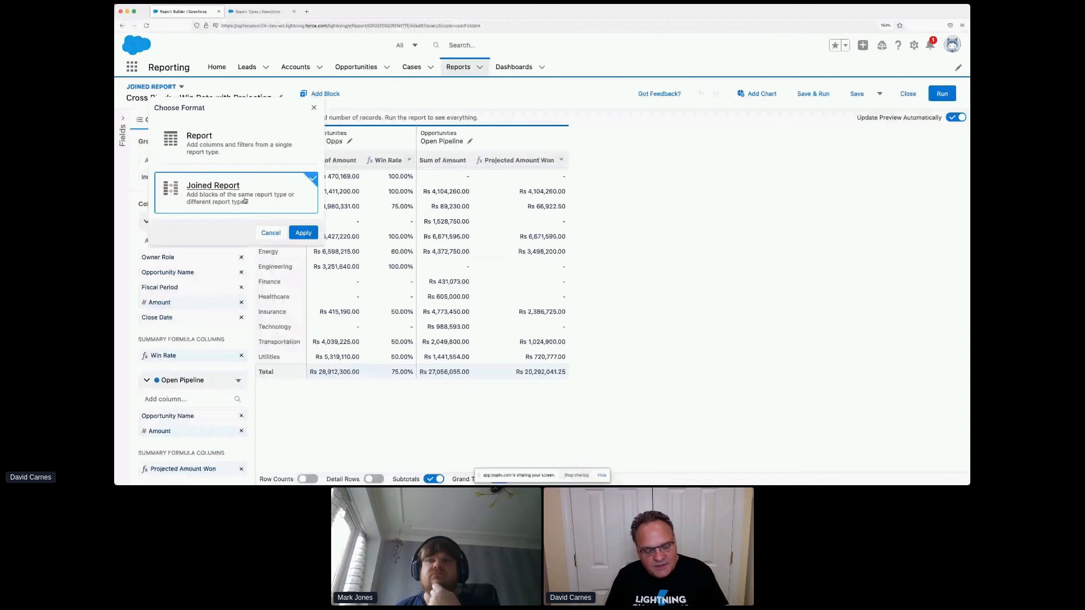
click(271, 232)
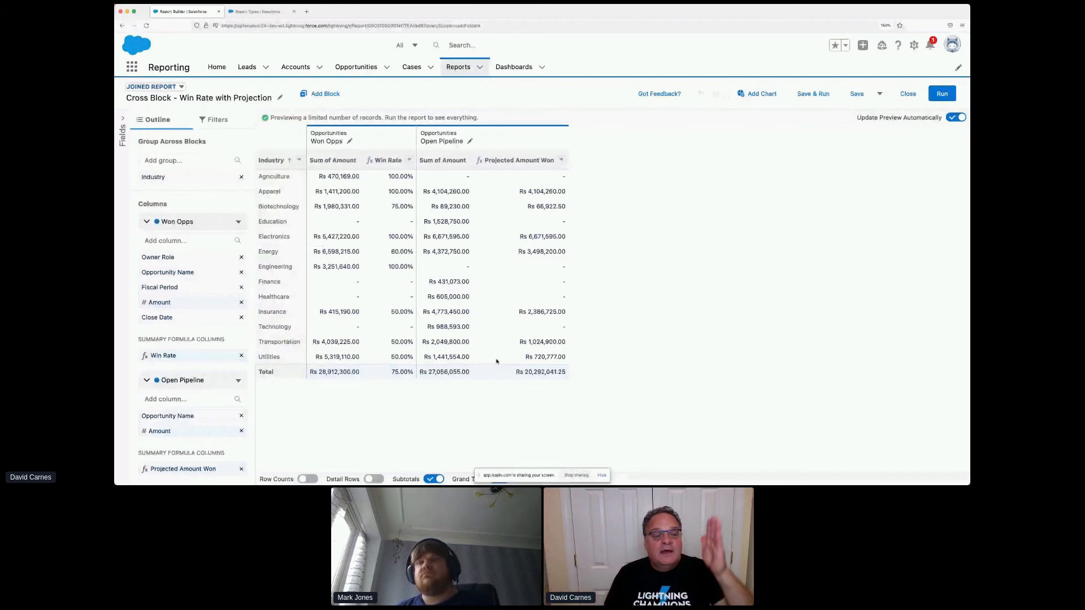
click(220, 119)
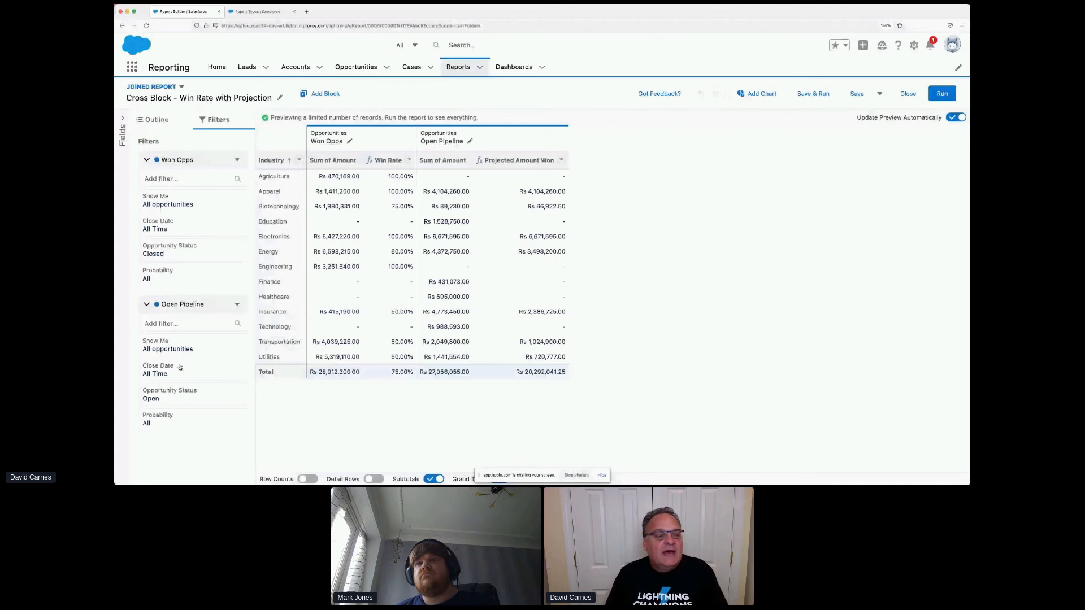
click(155, 120)
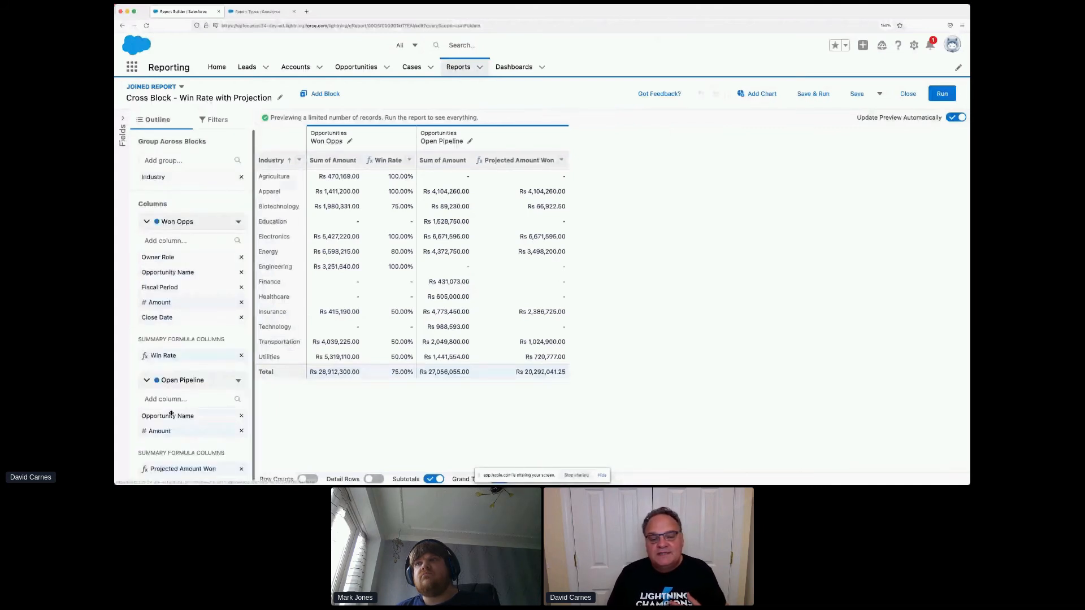
Examine the Won, Closed and Amount terms of the Projected Amount Won cross-block formula, close it unchanged, and switch to the slide presentation.
click(183, 469)
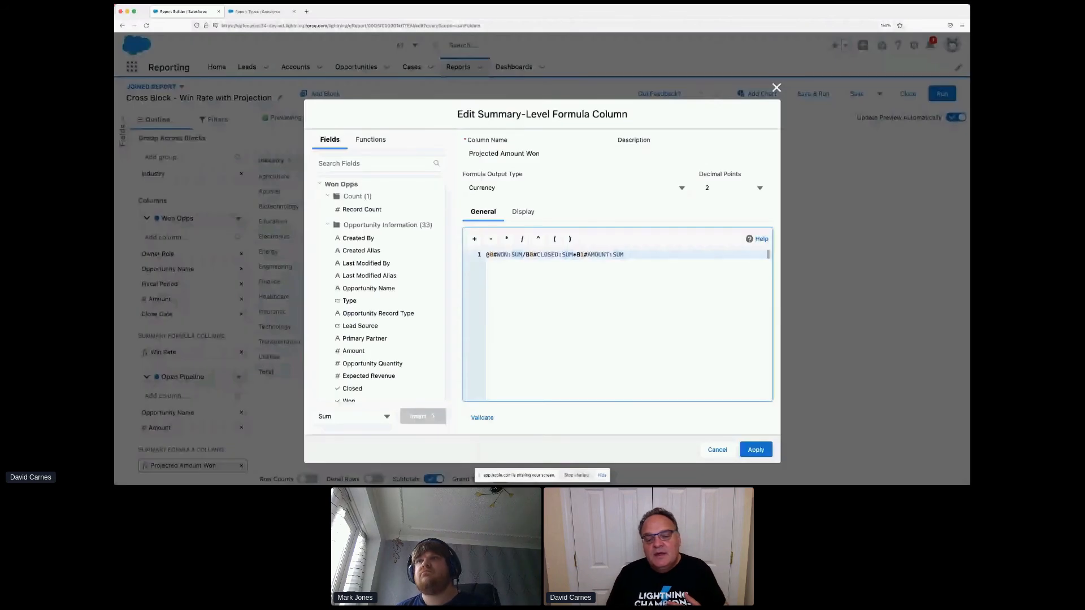
drag(489, 255, 524, 255)
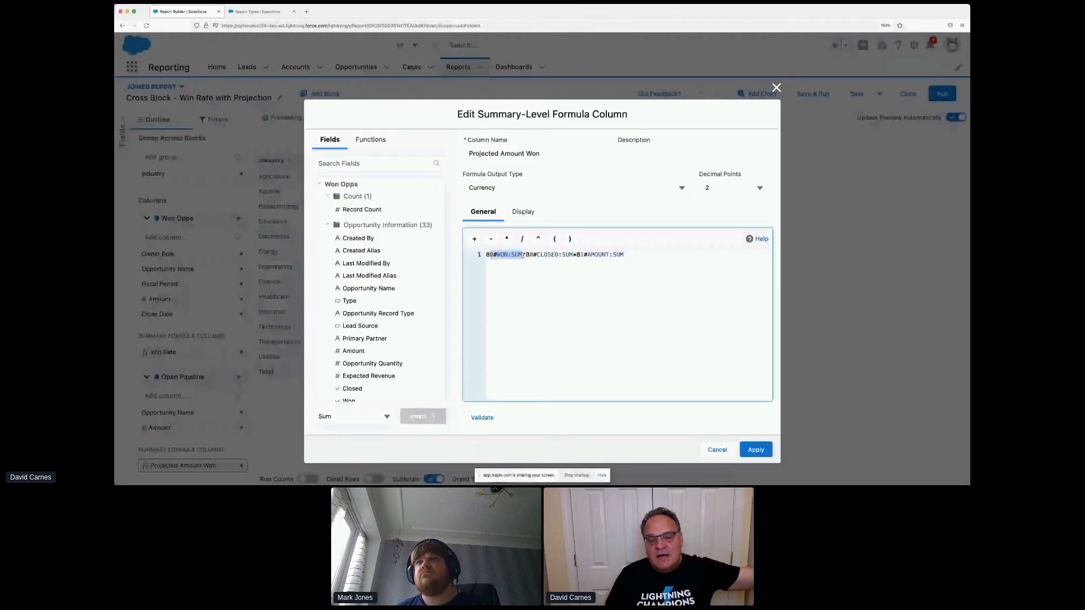
drag(524, 255, 574, 254)
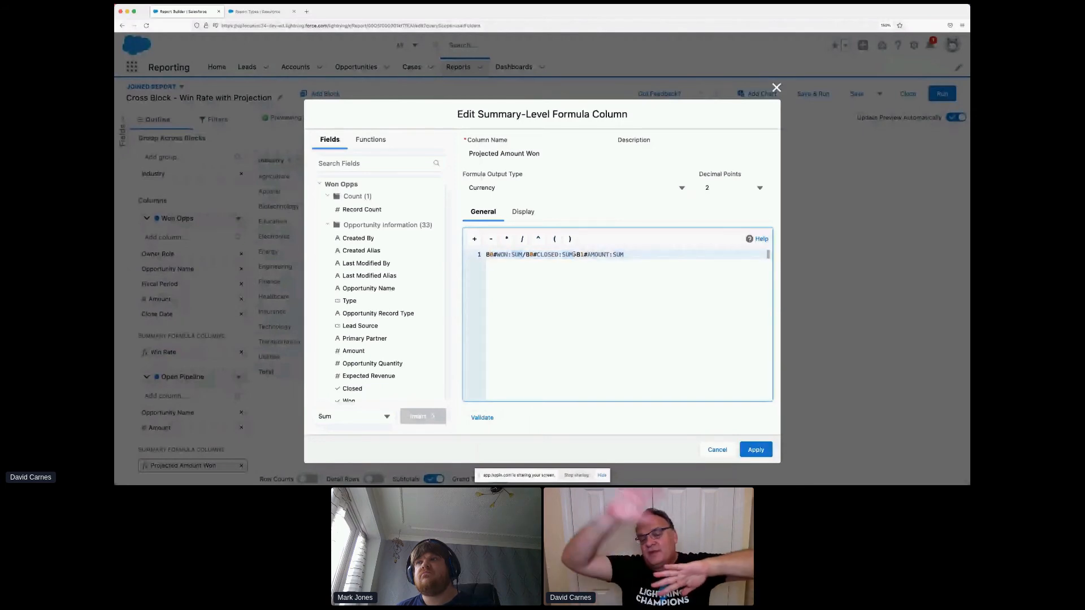
drag(575, 255, 643, 253)
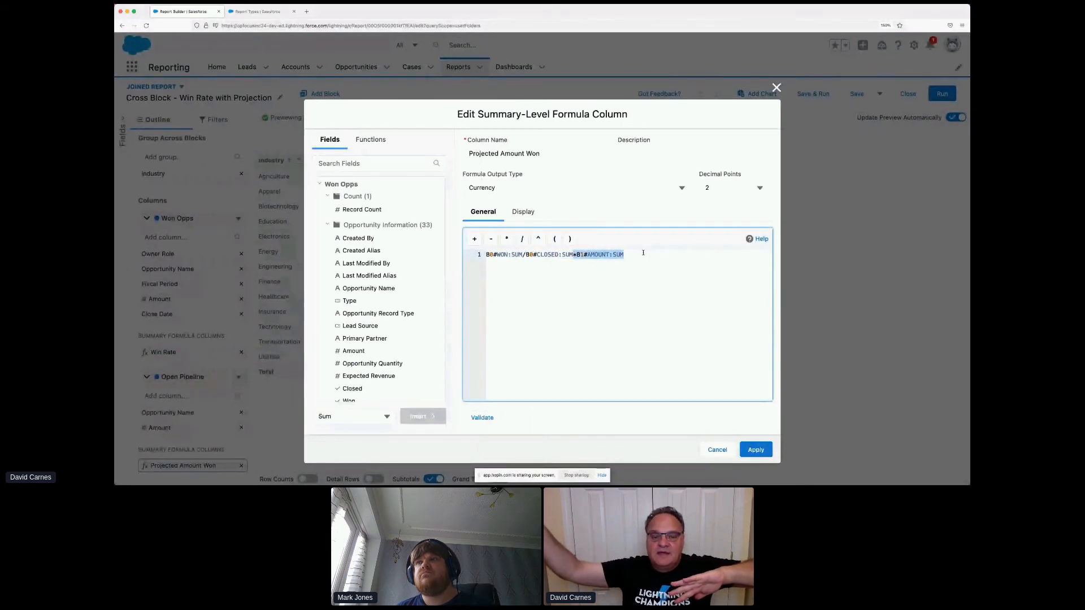
click(777, 88)
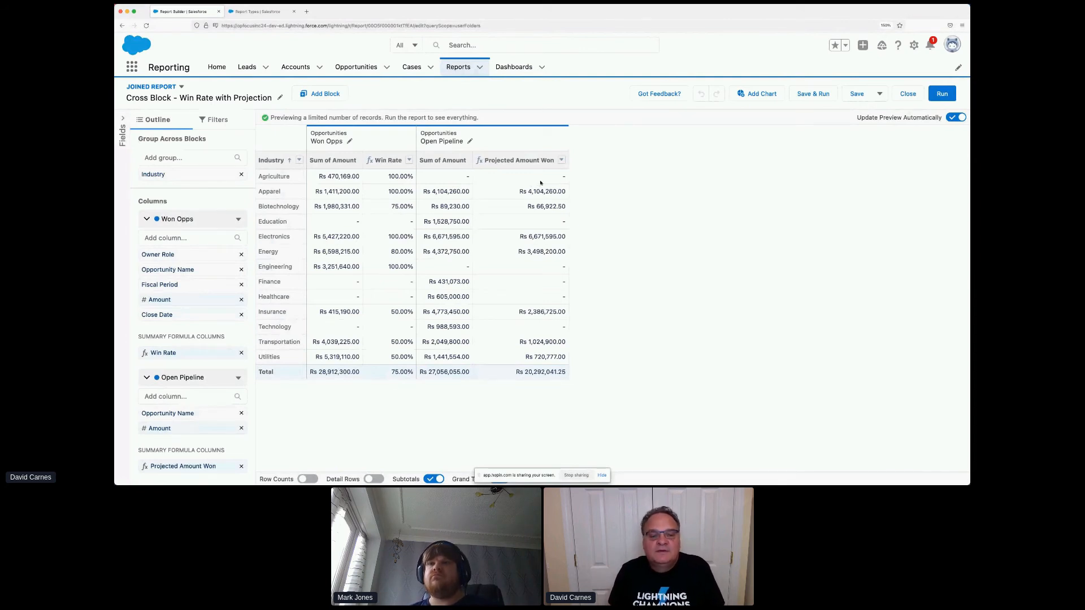
key(super+Tab)
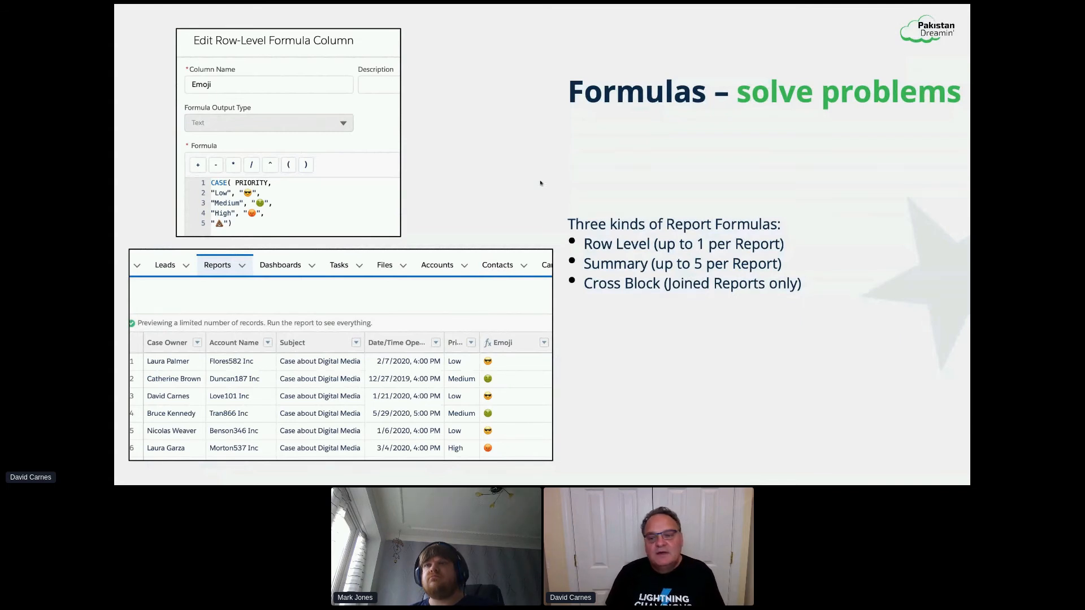
Advance to the Dashboards Tab slide, switch back to Salesforce and open the Component Examples dashboard from the recent dashboards.
key(Right)
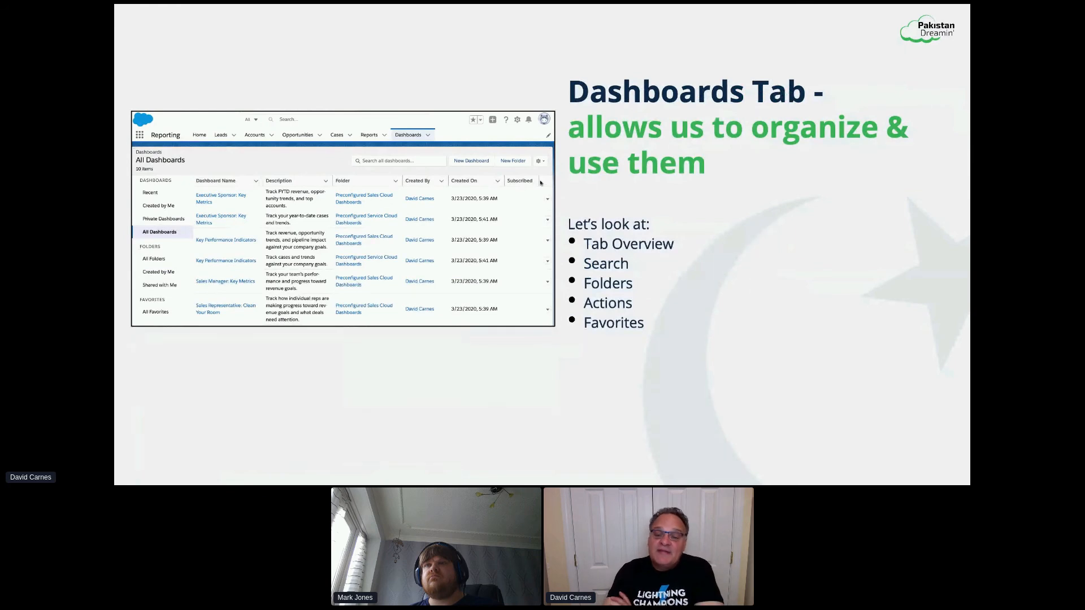
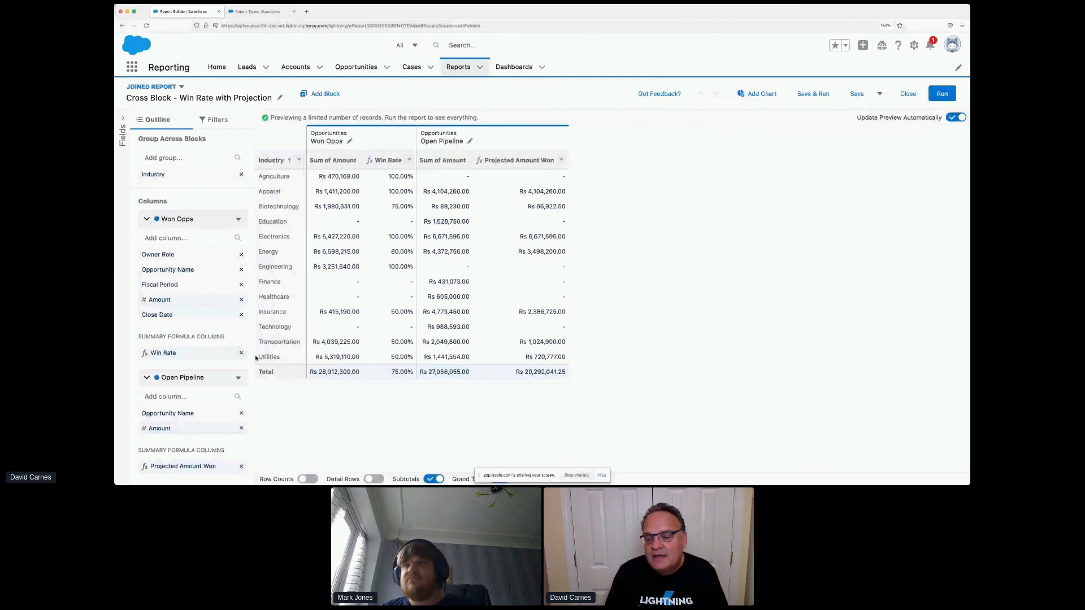
click(514, 66)
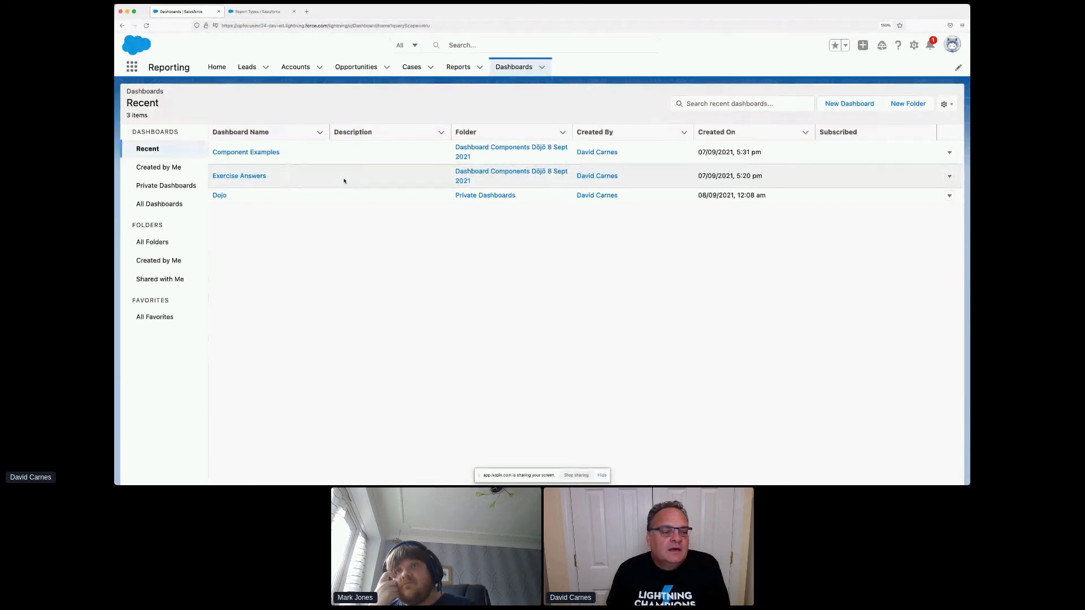
click(260, 152)
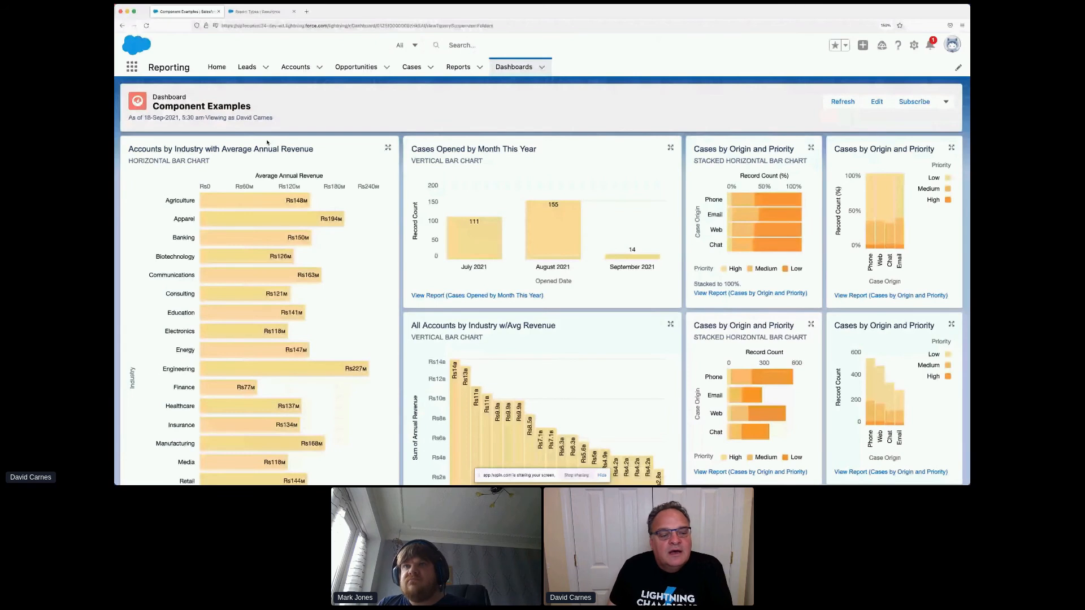
Examine the Accounts by Industry, Cases Opened by Month This Year and stacked Cases by Origin and Priority charts.
mouse_move(256, 208)
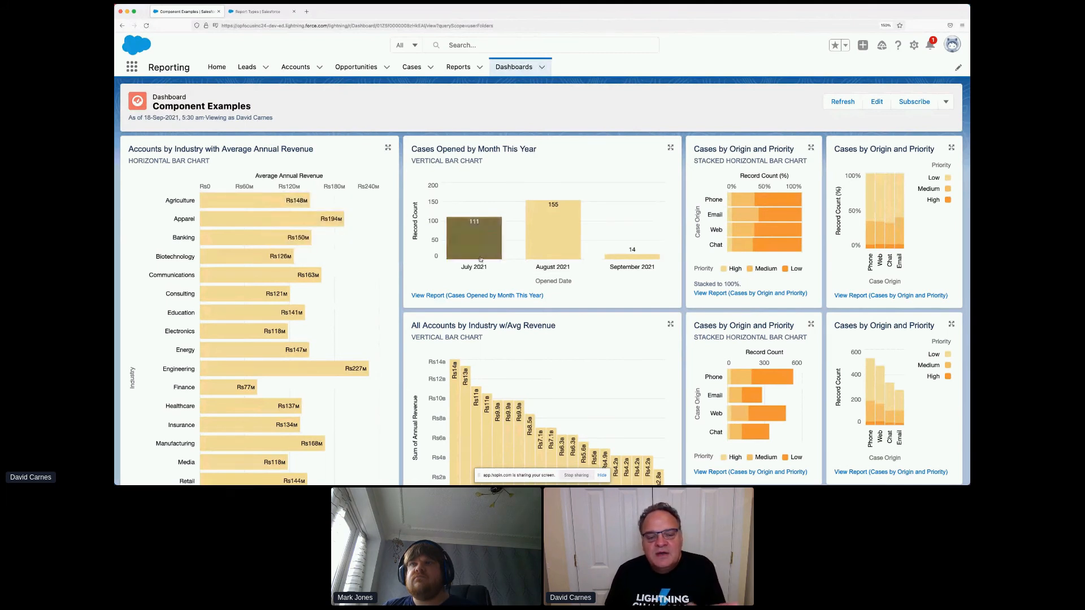
mouse_move(556, 246)
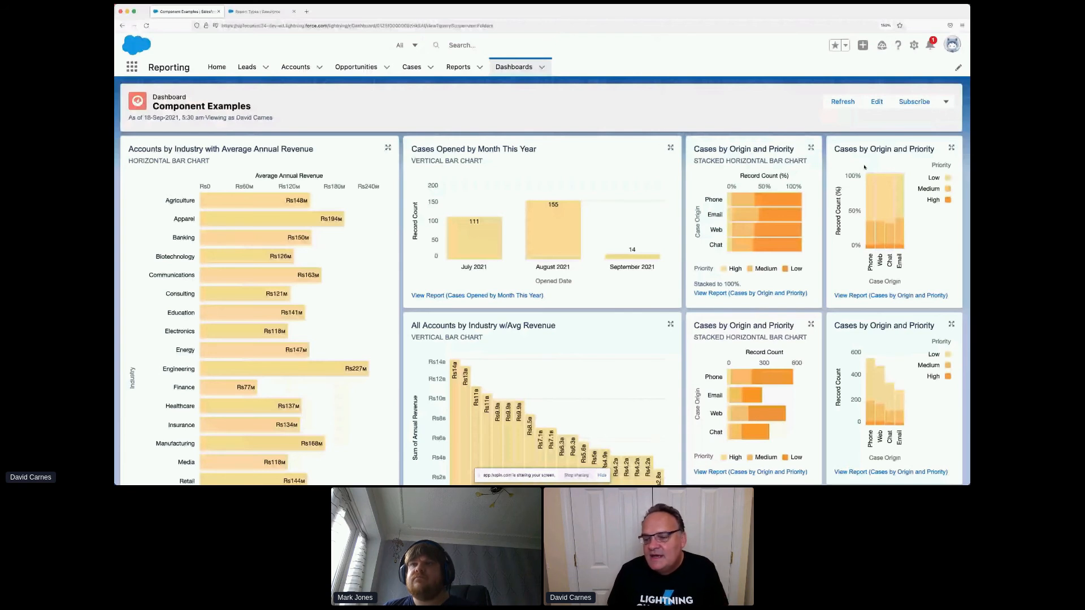
mouse_move(795, 250)
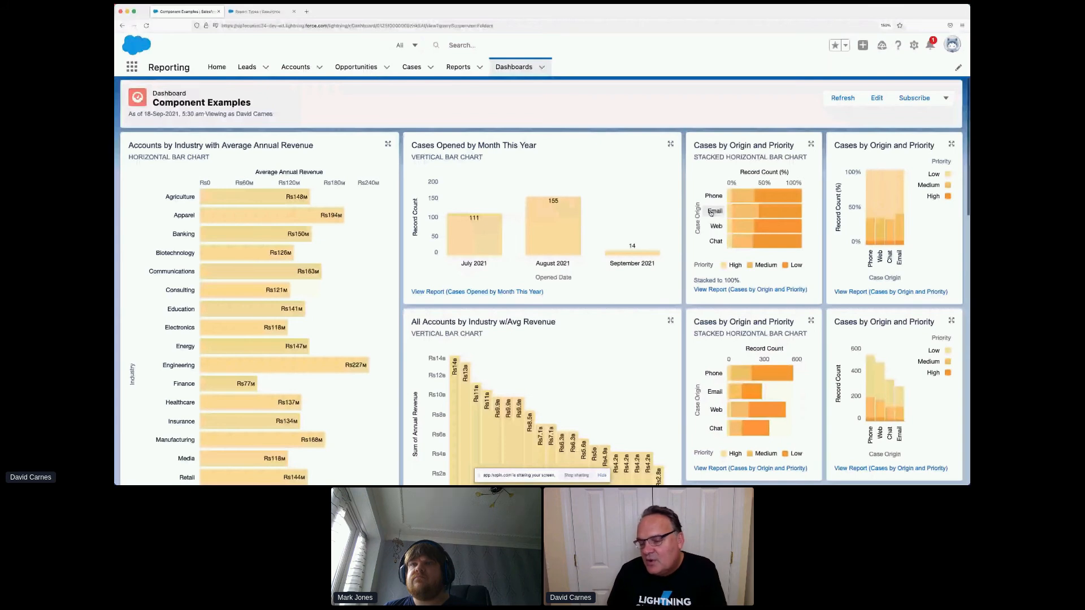
mouse_move(751, 236)
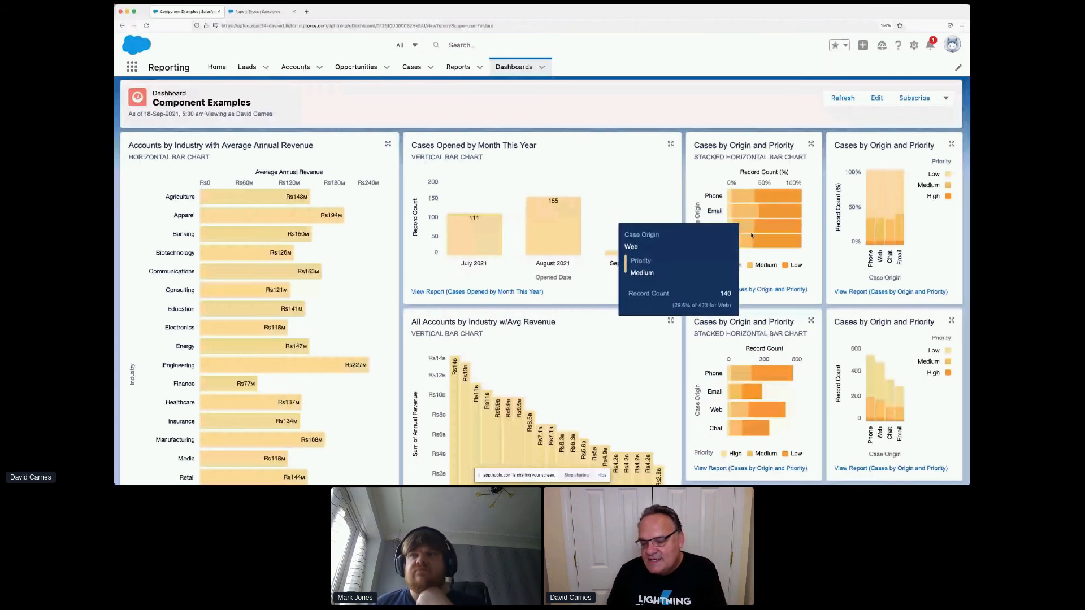
mouse_move(792, 378)
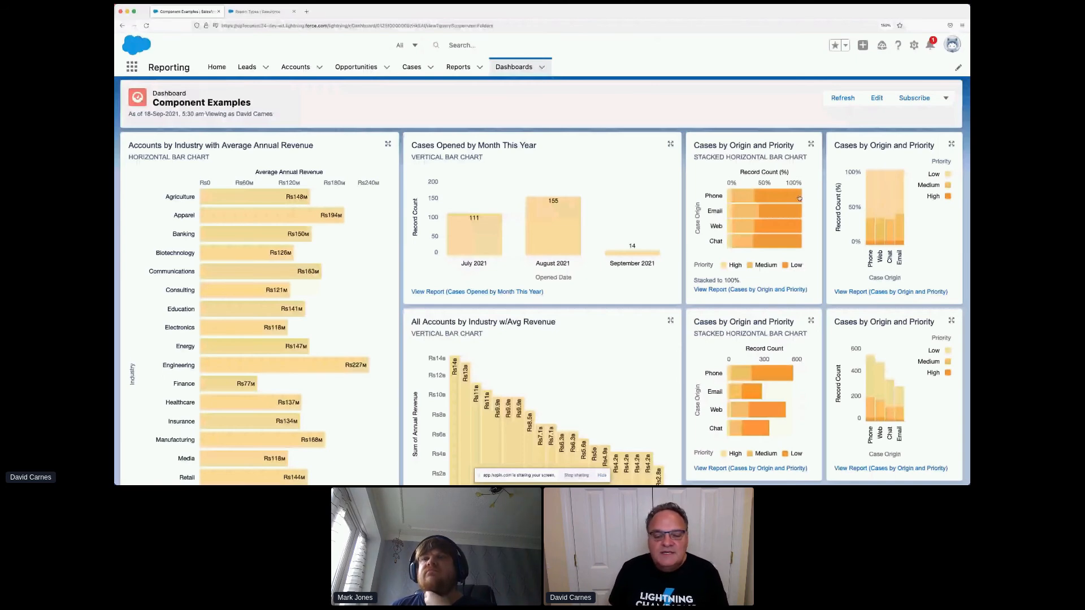
Examine the Open Pipe by Owner charts, viewing the "Open Pipe by Owner w/Amount and Avg Amount" chart enlarged before closing it.
scroll(327, 332, down, 8)
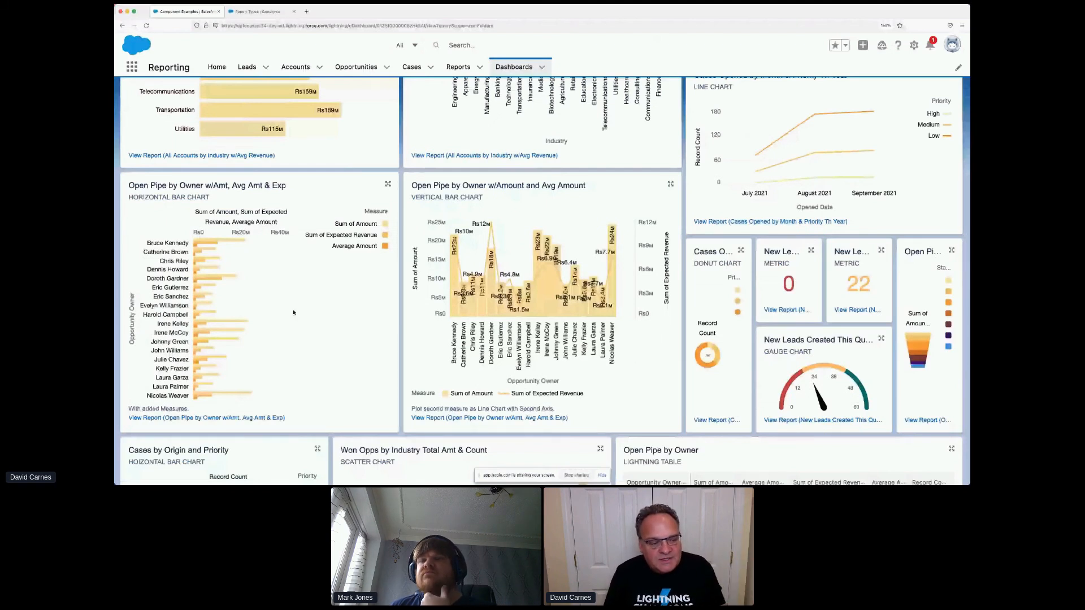
mouse_move(199, 243)
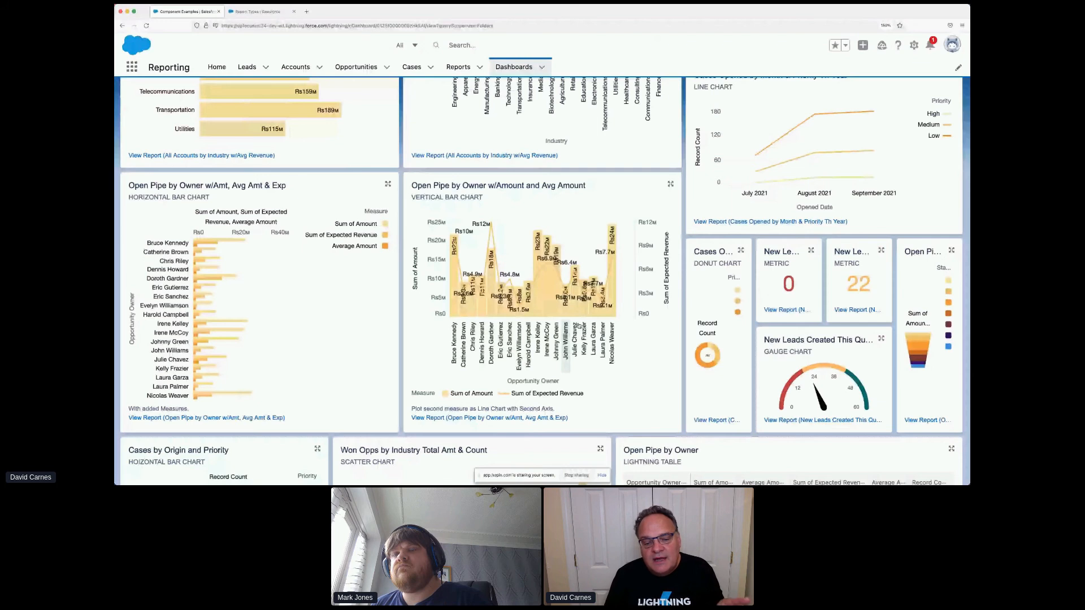
mouse_move(458, 264)
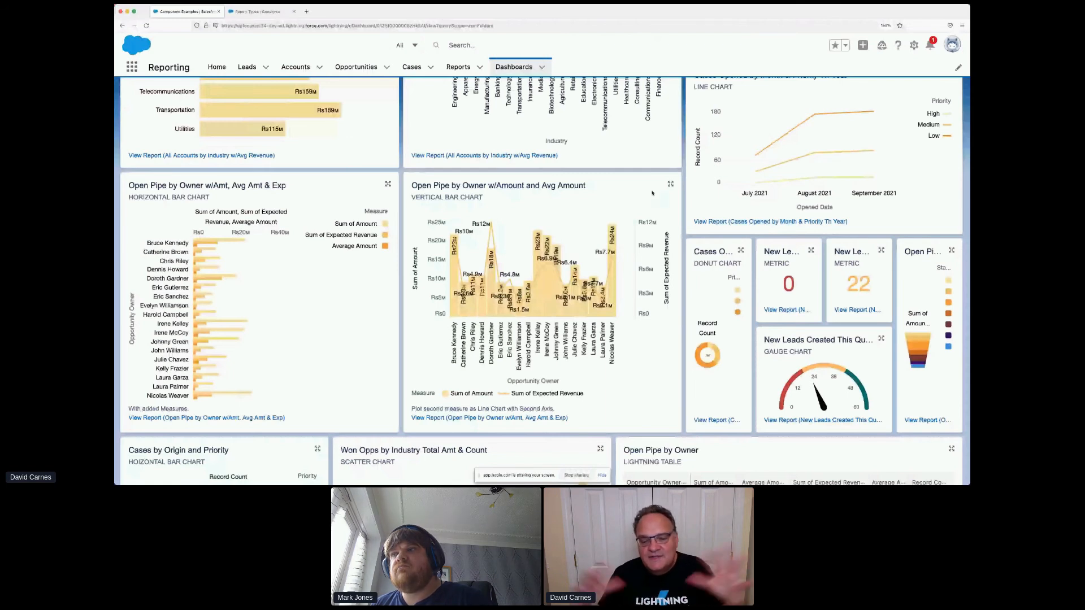
click(671, 184)
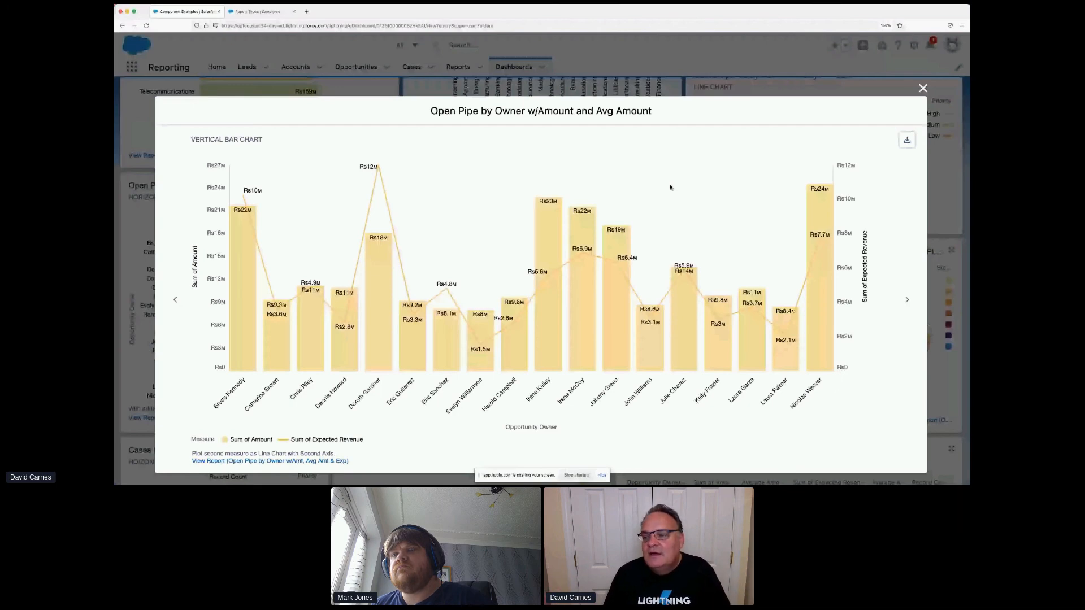
key(Escape)
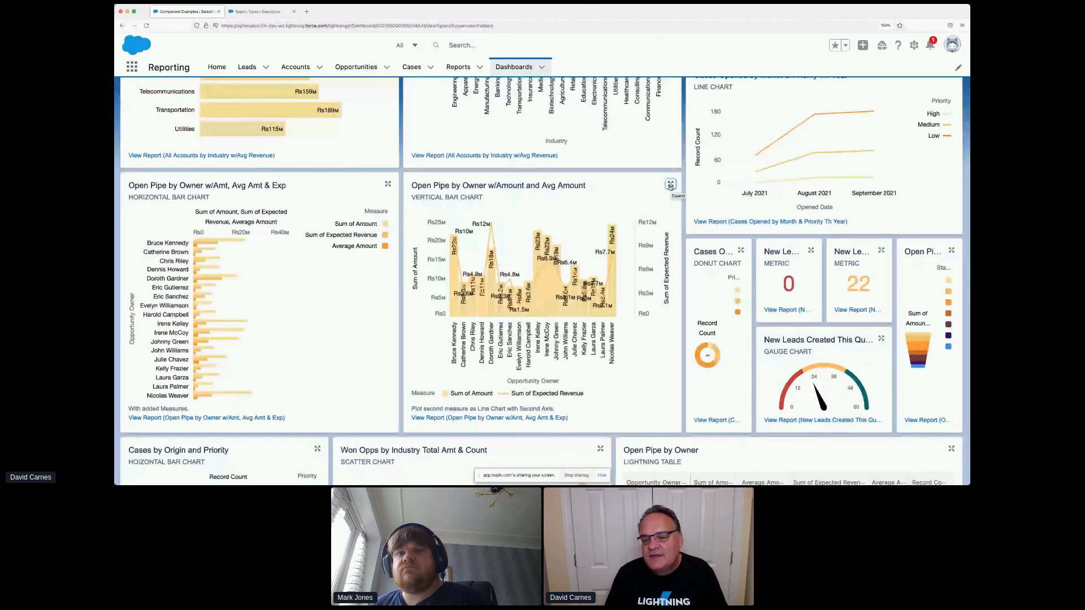
Enlarge the Amount and Avg Amount chart again, browse forward through the components to Open Pipe by Stage, and close the enlarged view.
click(670, 185)
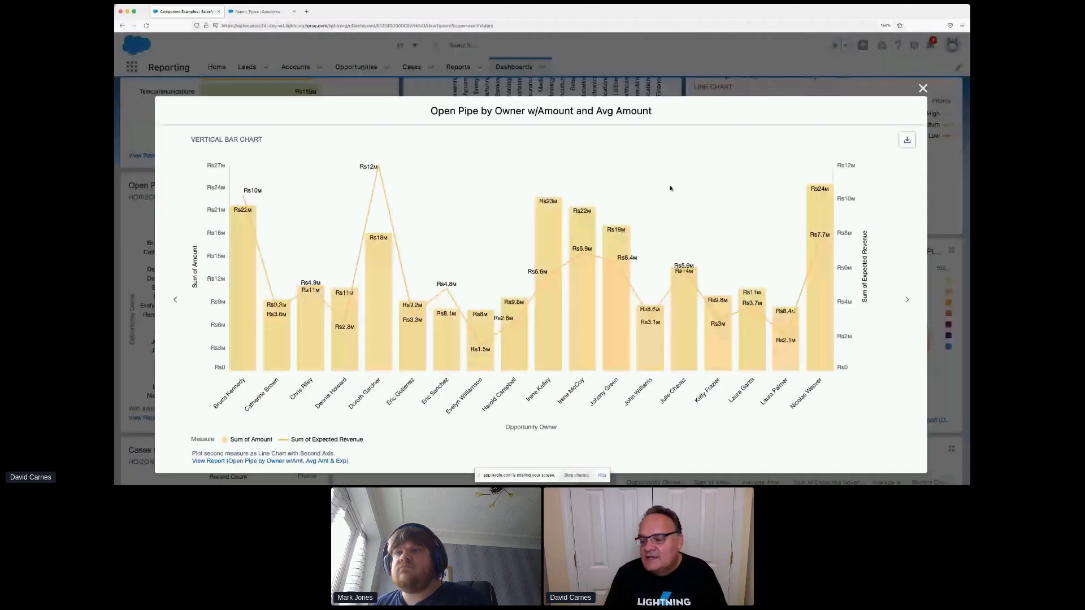
click(907, 300)
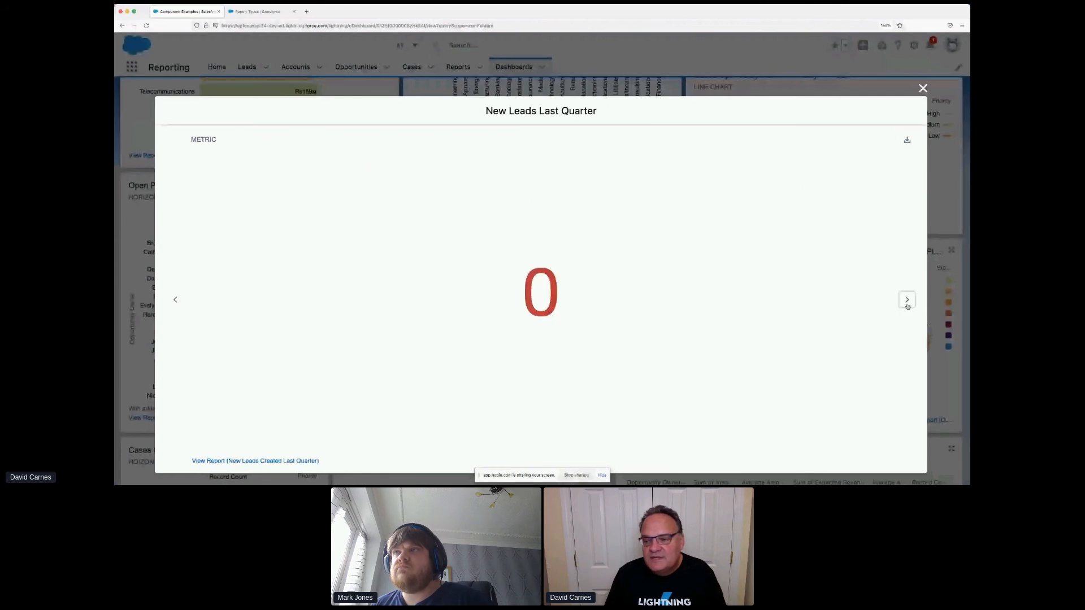
click(907, 301)
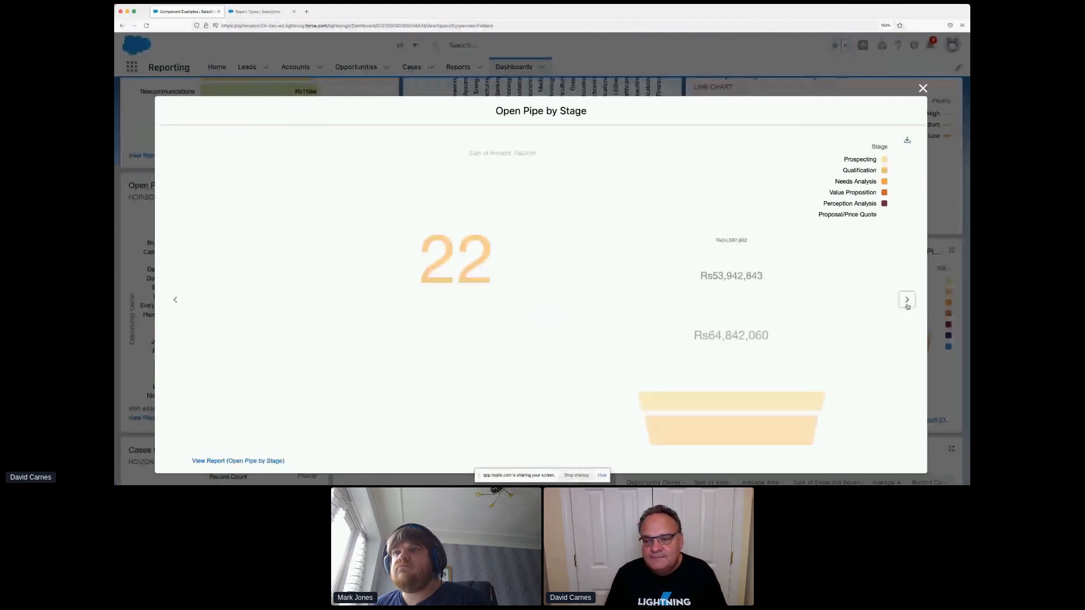
click(923, 89)
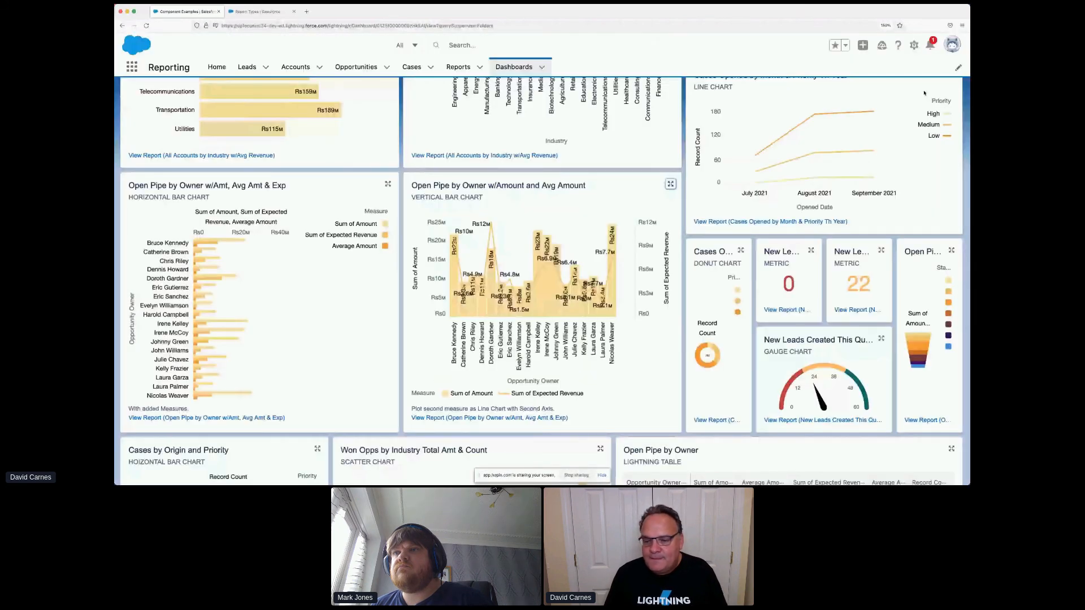
Examine the dashboard's last row at a smaller page zoom: Cases by Origin and Priority, the Won Opps scatter chart and the Open Pipe by Owner table.
scroll(657, 378, down, 5)
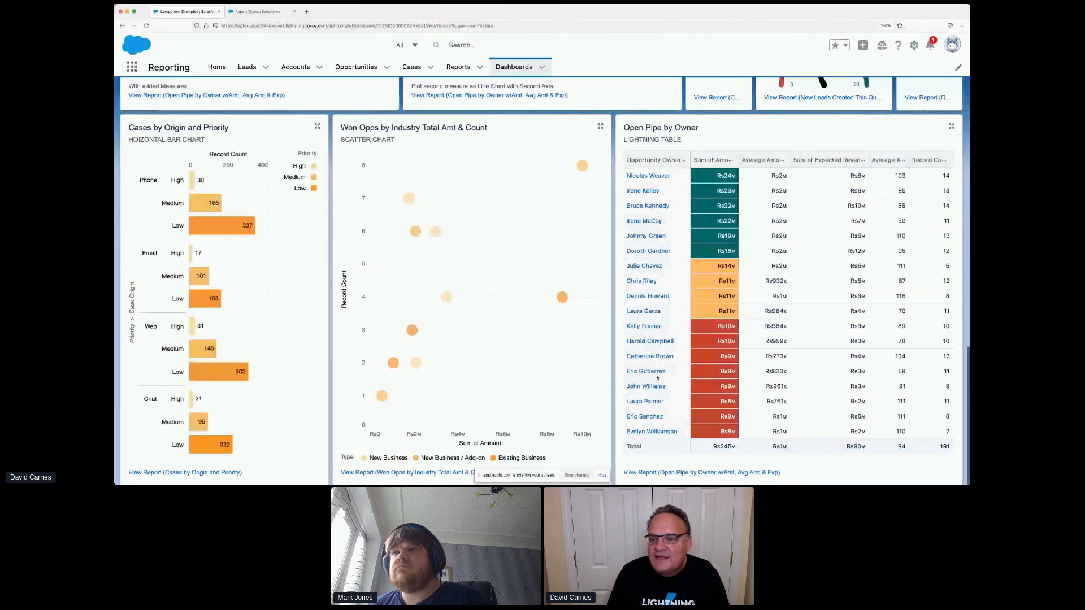
key(super+minus)
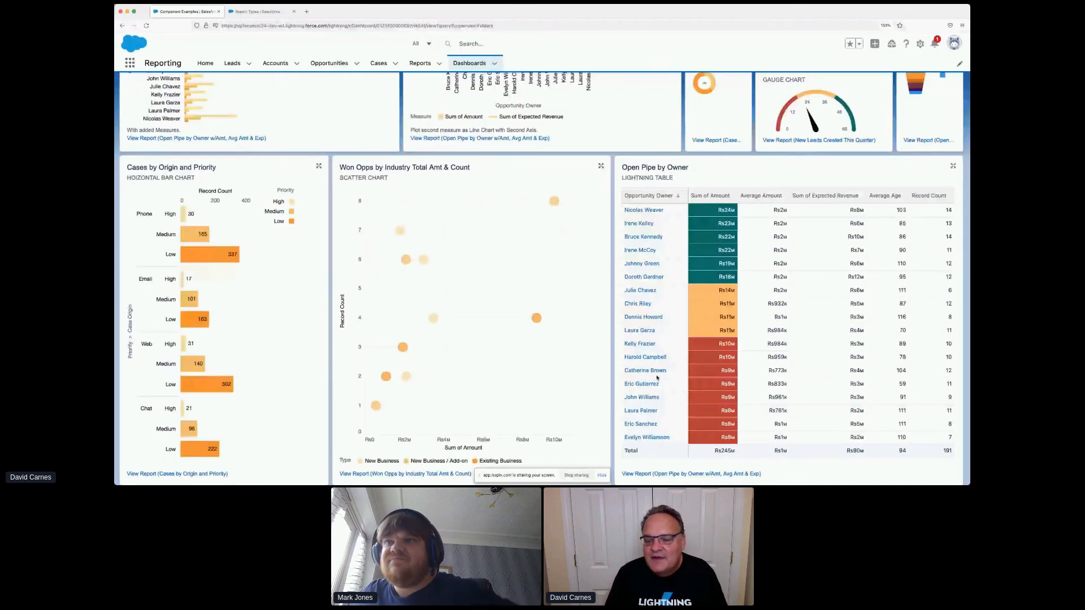
key(super+minus)
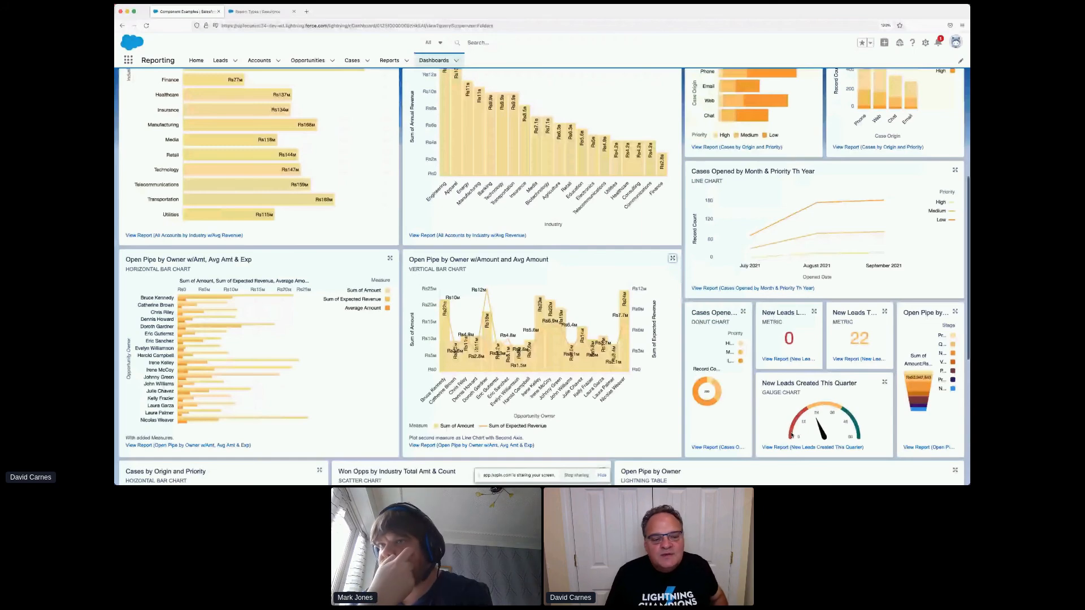
scroll(791, 435, down, 5)
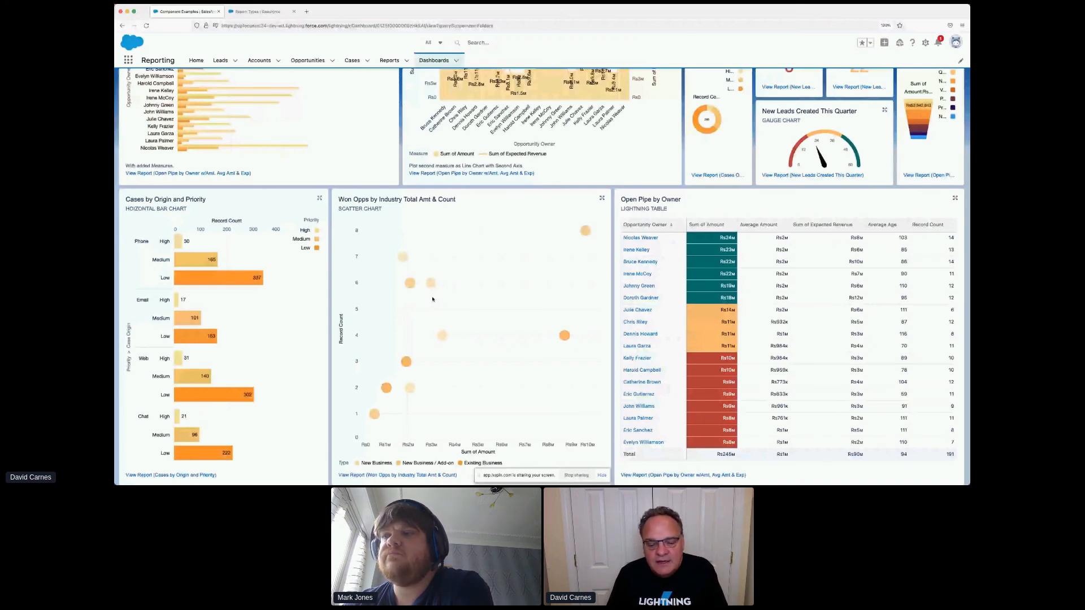
mouse_move(587, 234)
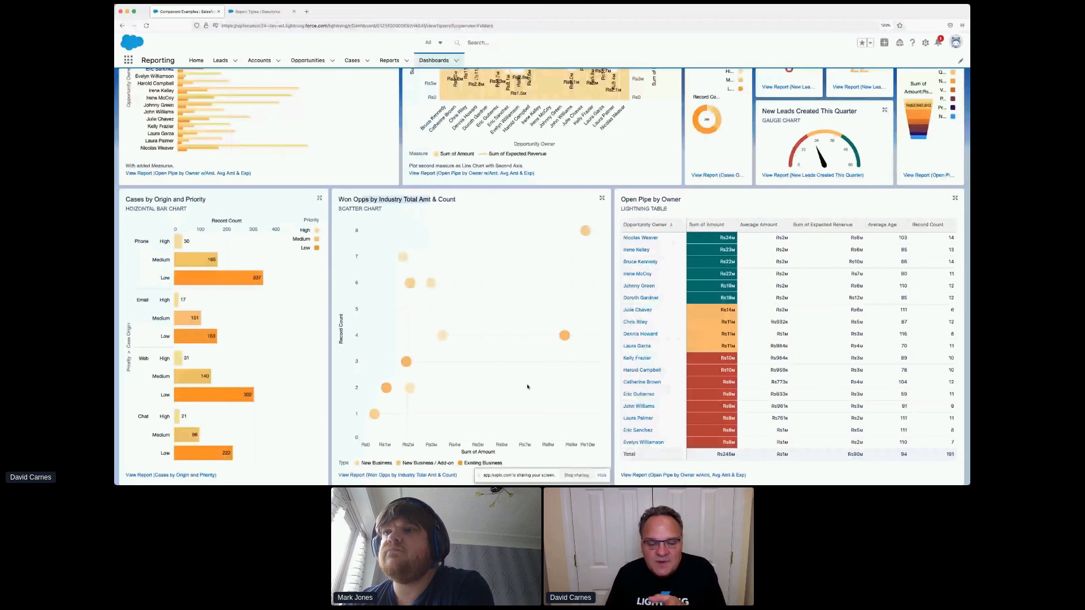
mouse_move(564, 337)
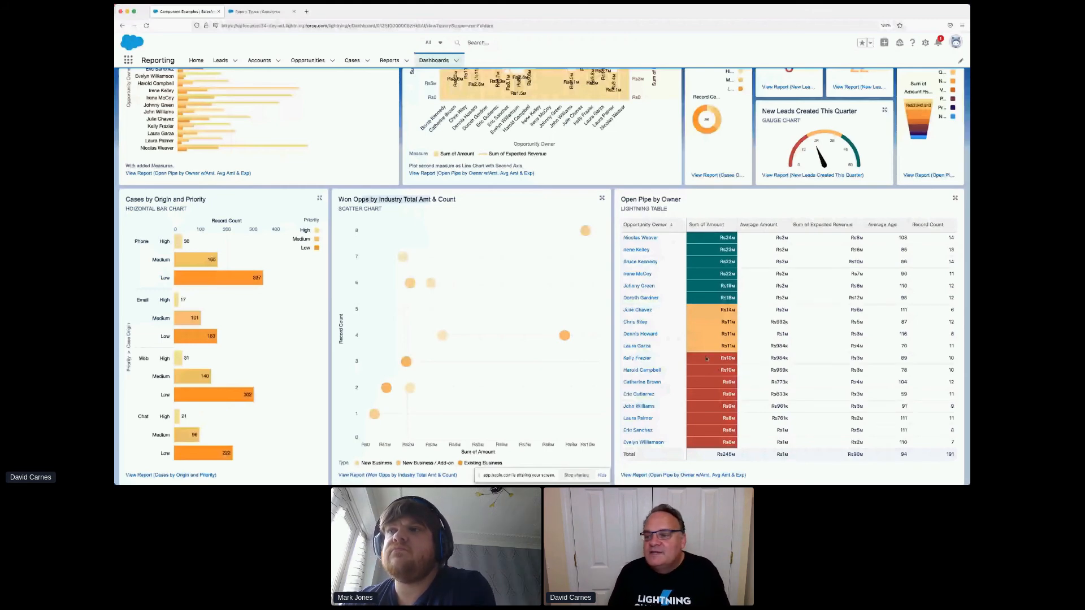
Put the dashboard in edit mode and move the Record Count stacked horizontal bar chart above the one stacked to 100%.
scroll(706, 358, up, 10)
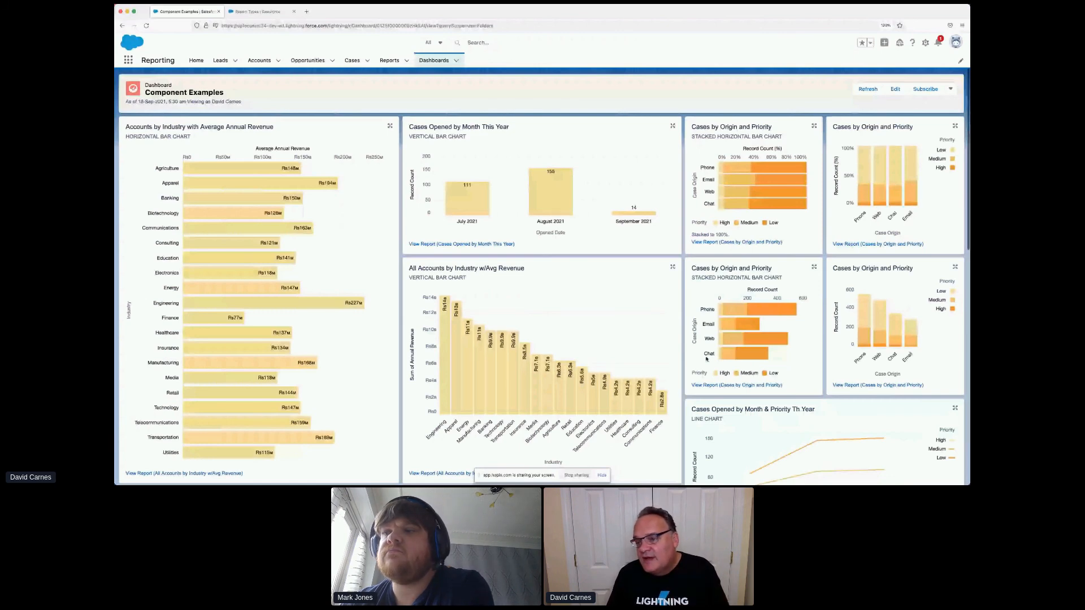
click(896, 89)
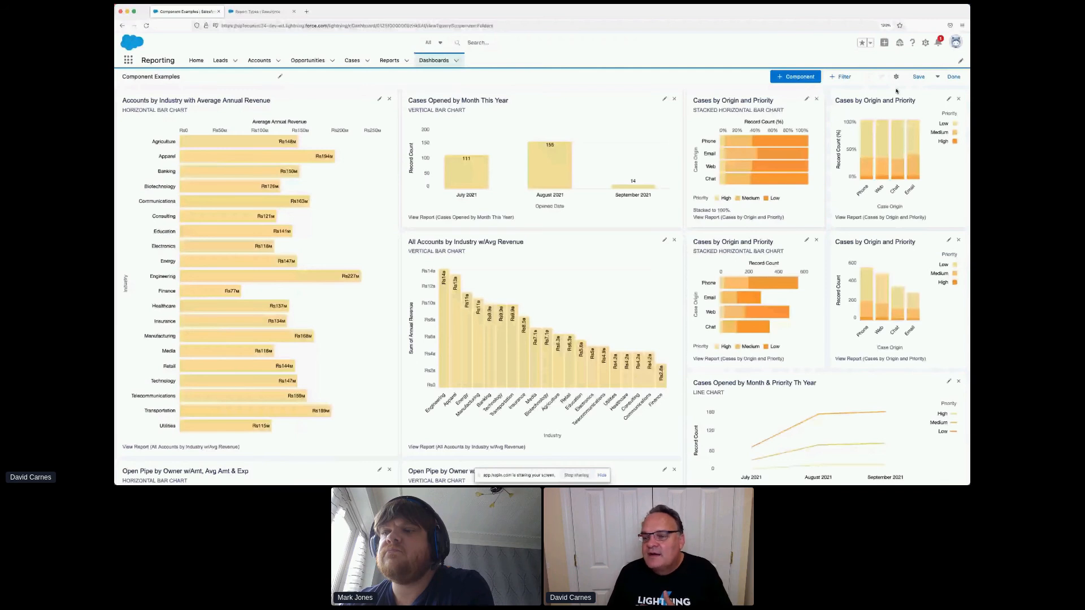
click(896, 94)
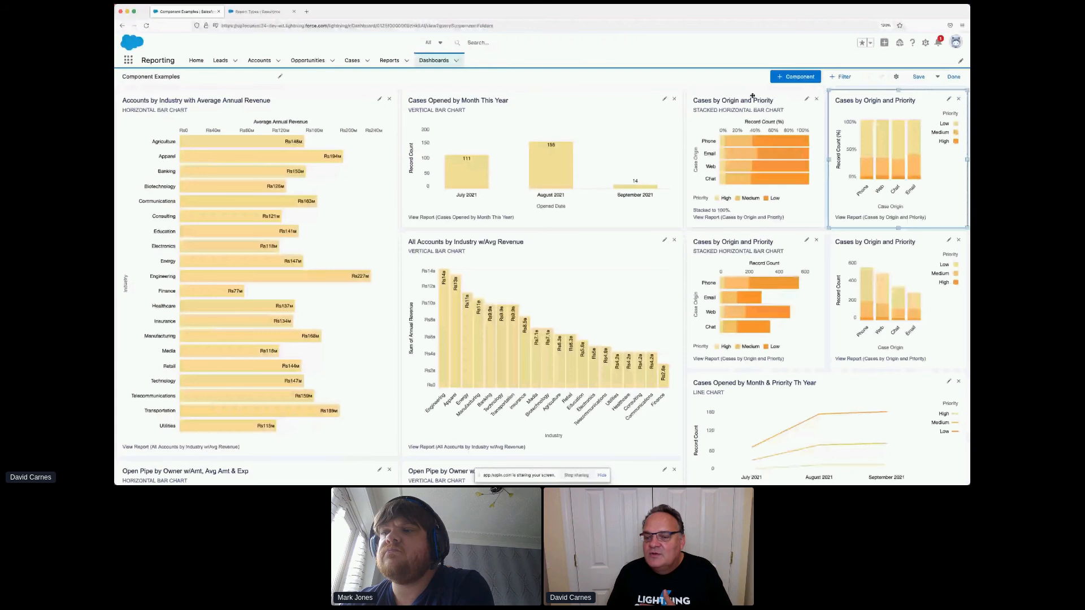
drag(761, 262, 743, 244)
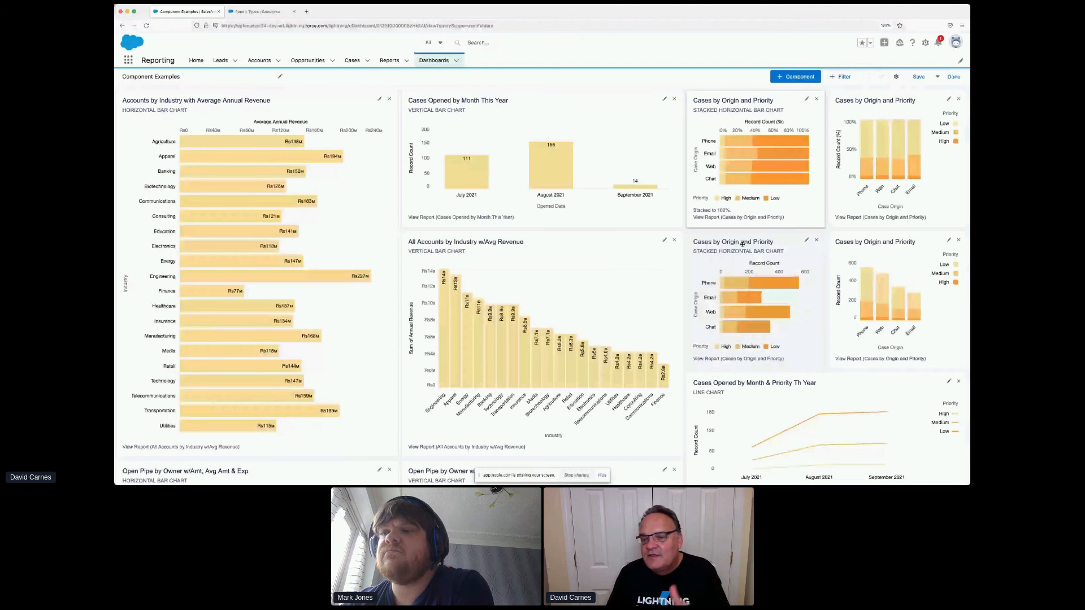
drag(743, 243, 786, 99)
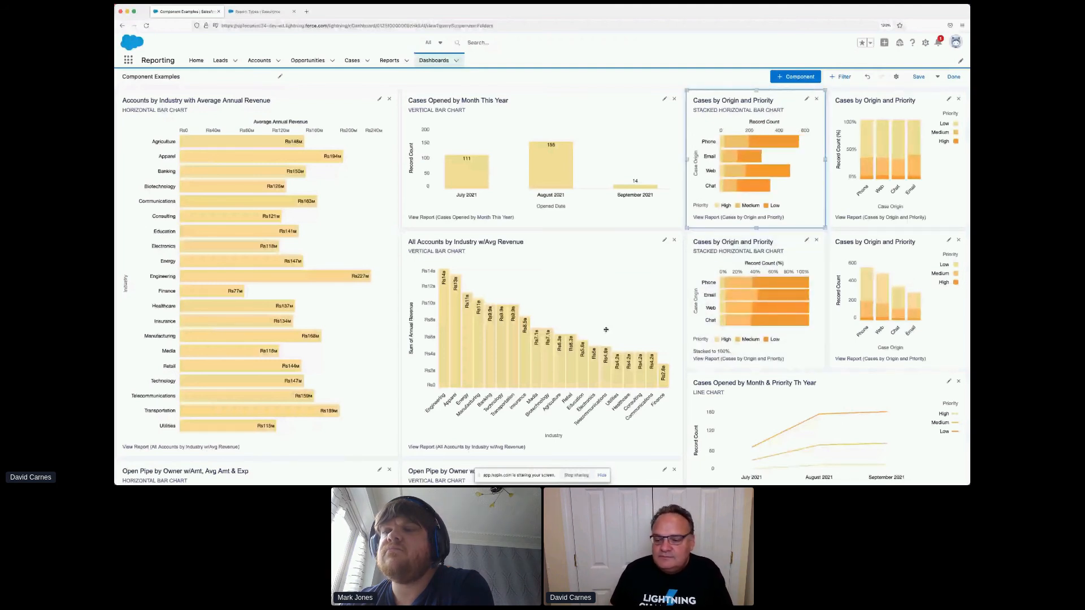
Open the Open Pipe by Stage funnel component for editing and turn on Show Percentages.
scroll(606, 329, down, 5)
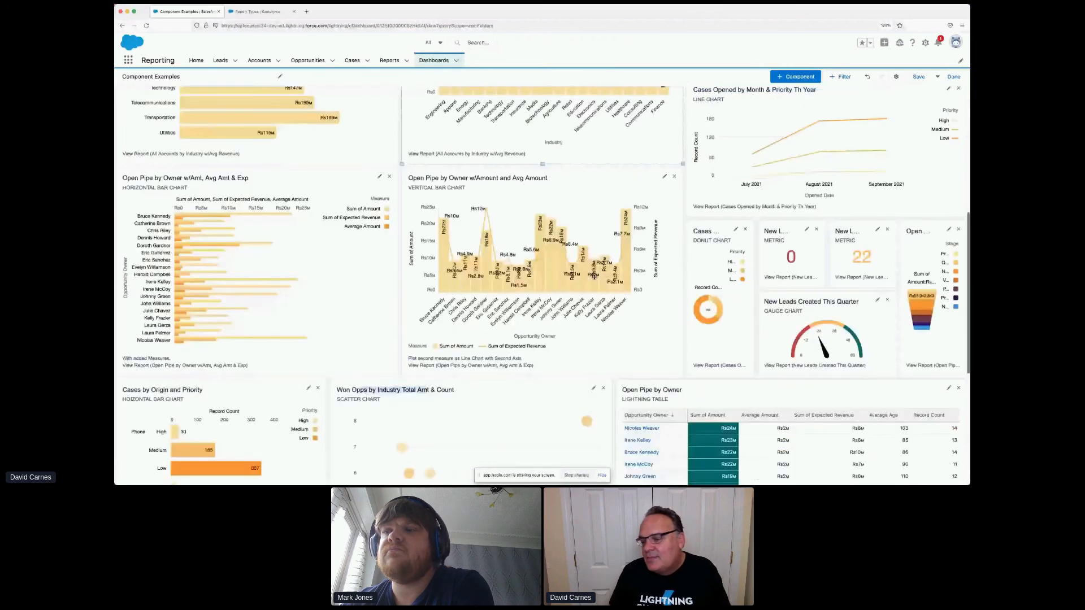
click(950, 232)
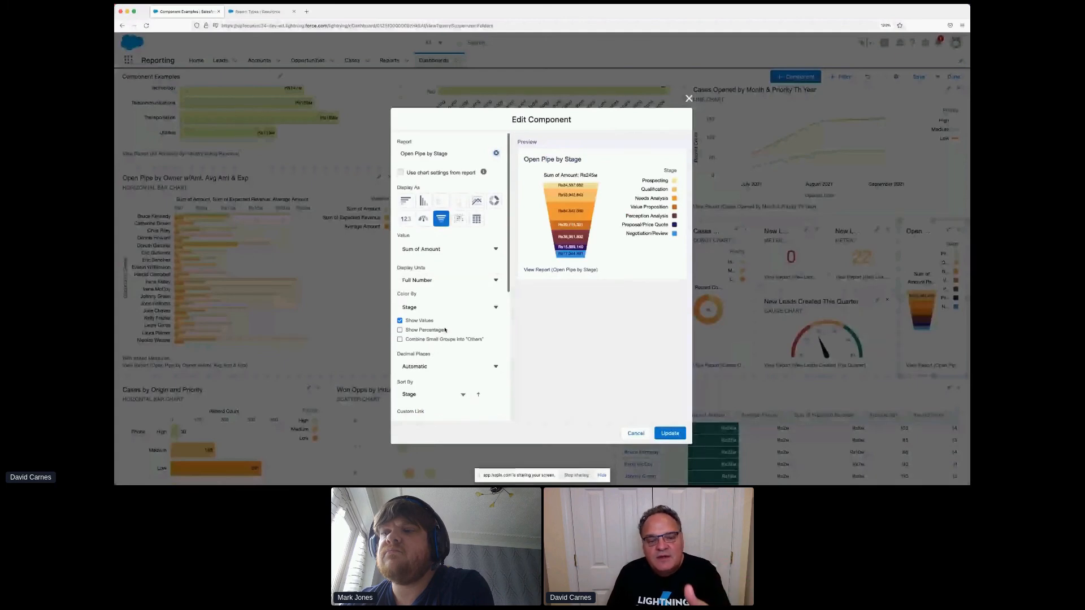
scroll(445, 268, down, 1)
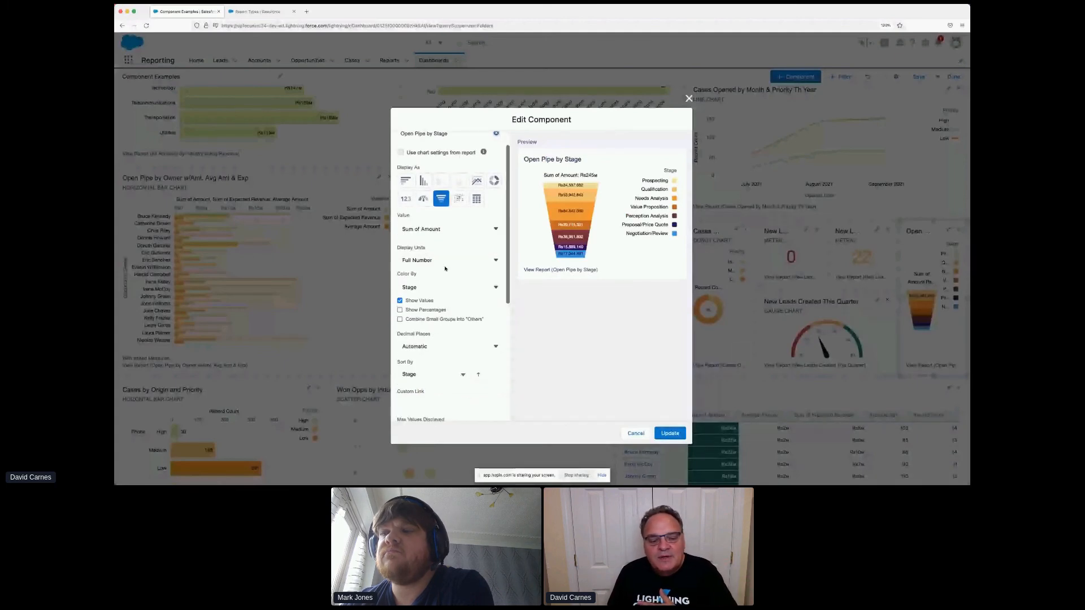
scroll(444, 269, down, 4)
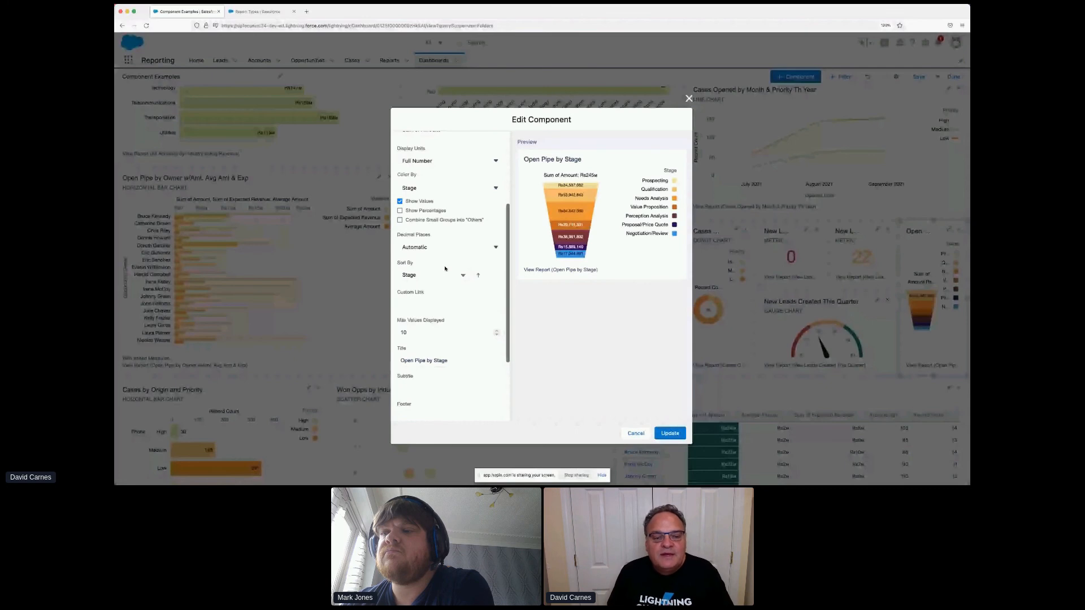
scroll(425, 170, down, 2)
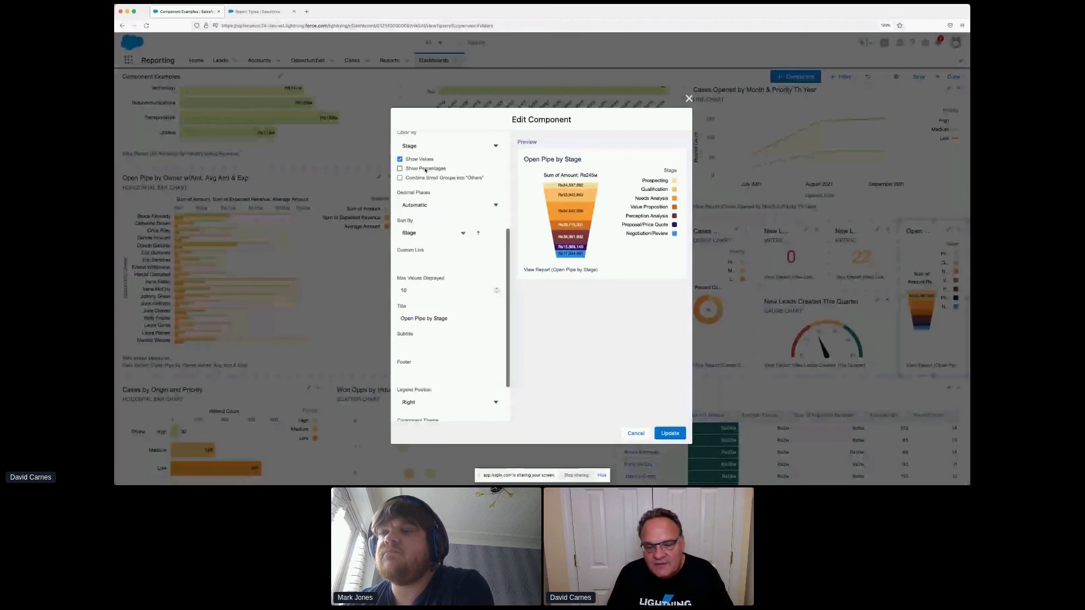
click(425, 170)
mouse_move(573, 248)
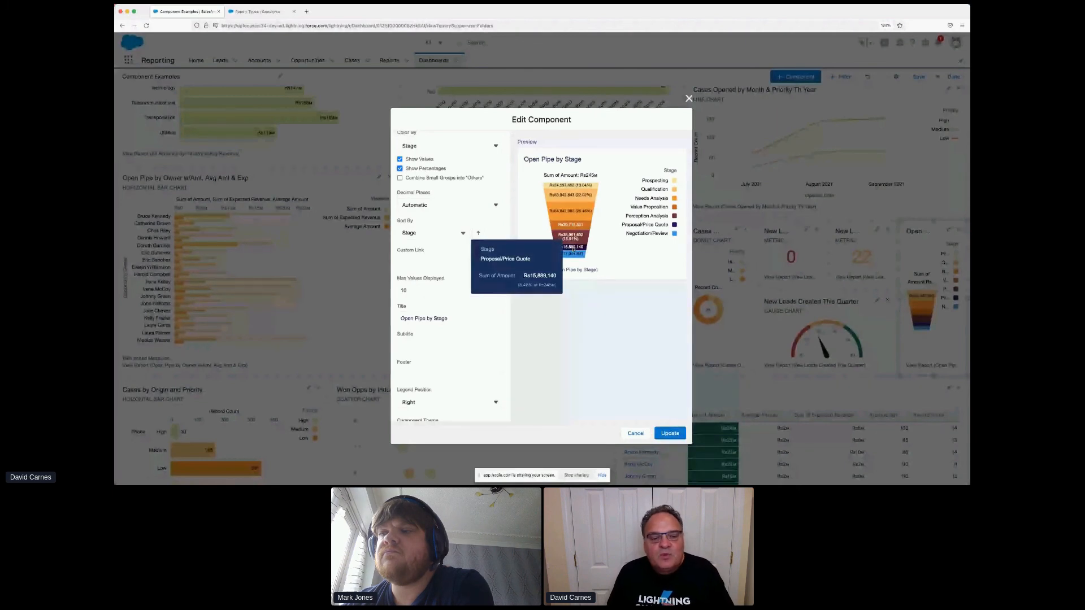
Examine the funnel's grouping, Max Values Displayed and Legend Position options, dismiss the legend choices, and switch to the presentation slide about the dashboard's running user.
scroll(453, 291, up, 2)
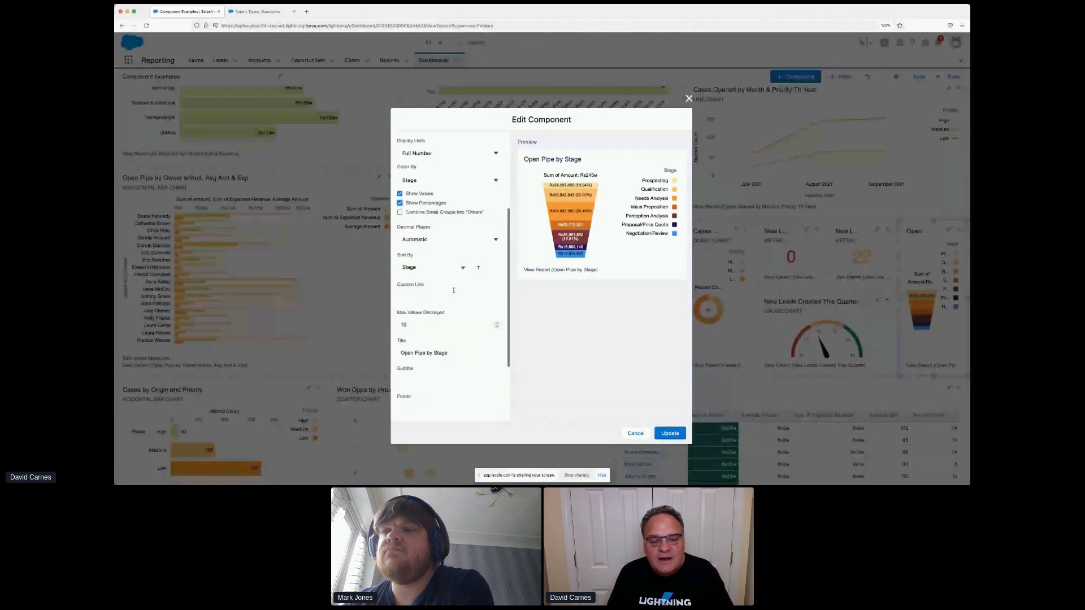
scroll(408, 250, up, 2)
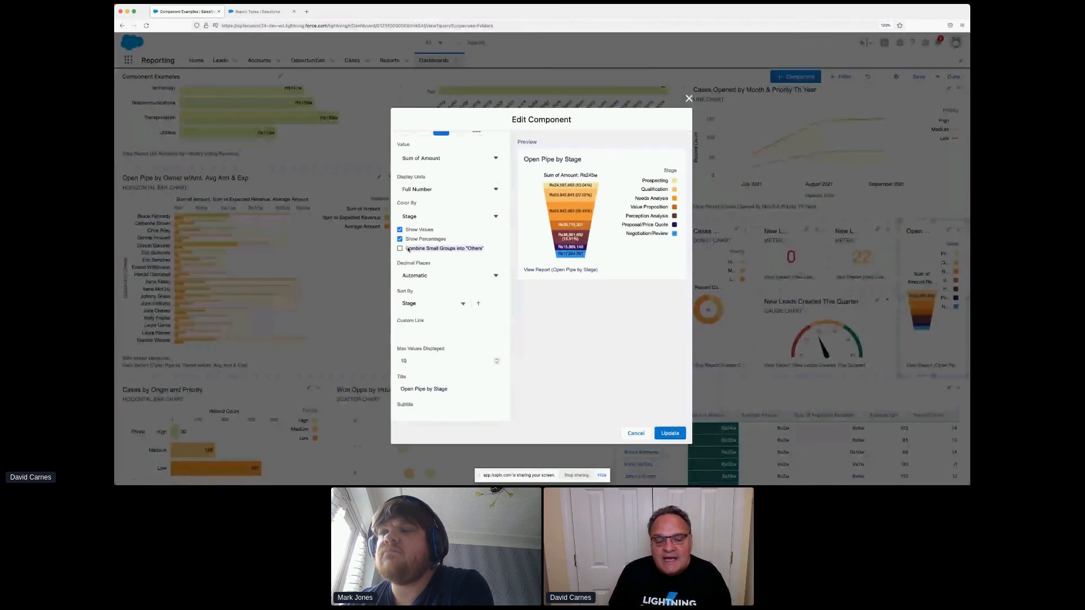
scroll(408, 249, down, 4)
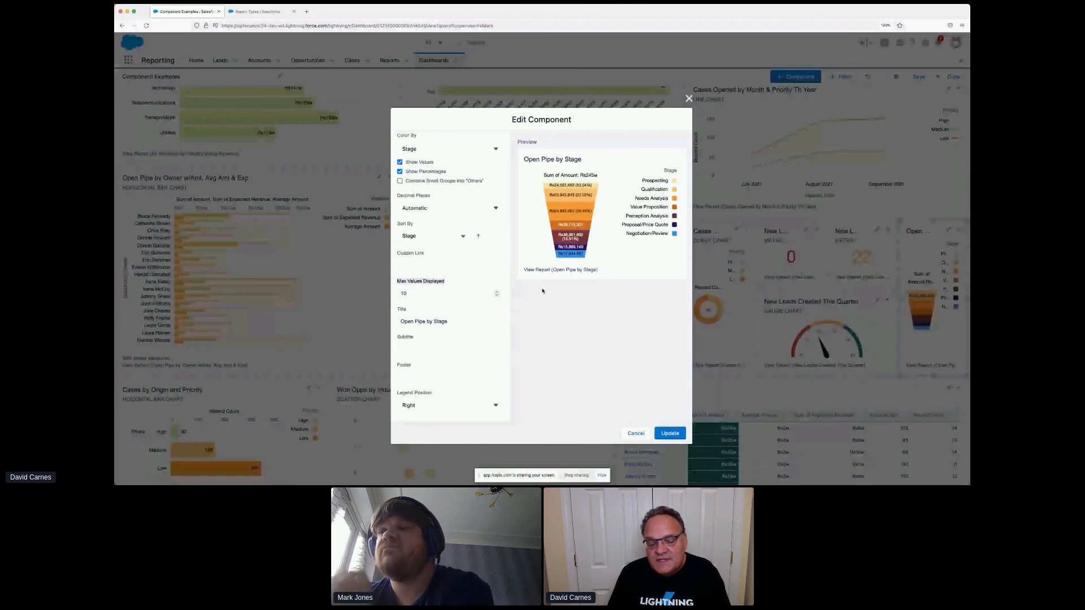
drag(397, 393, 432, 394)
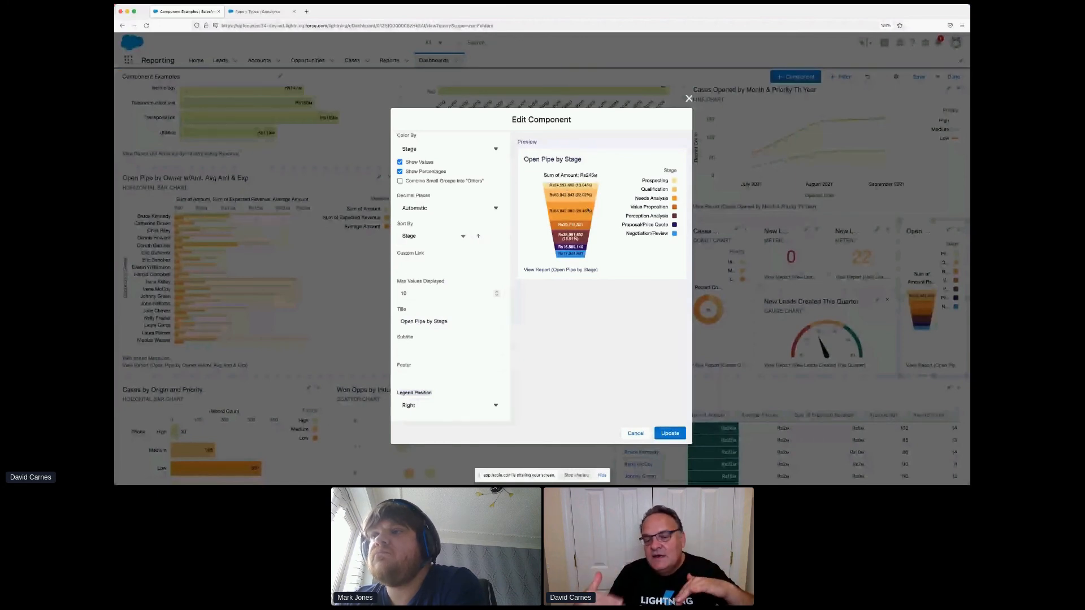
mouse_move(569, 215)
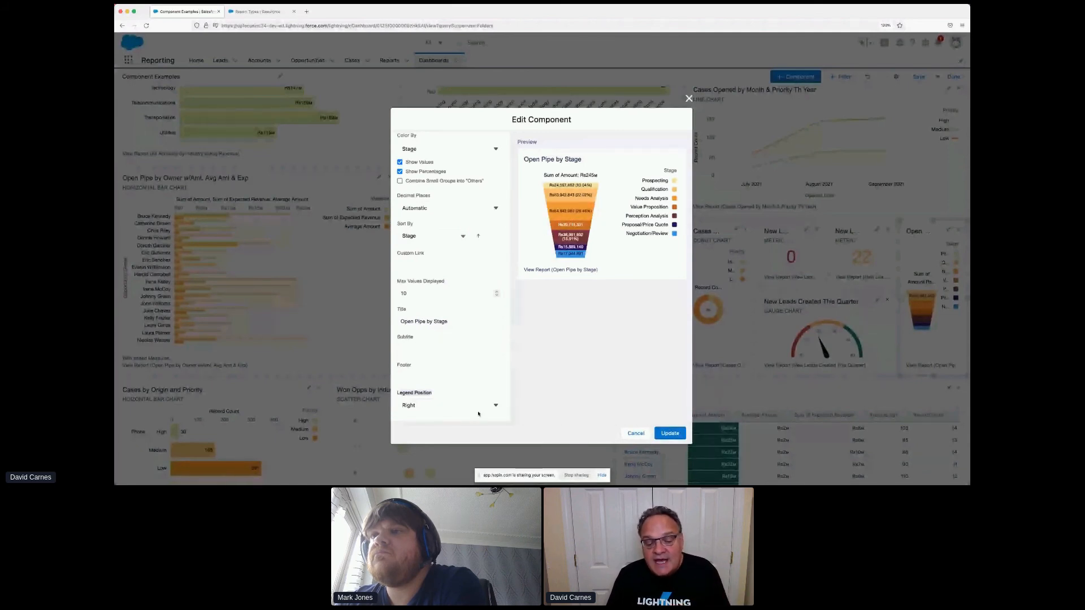
click(478, 413)
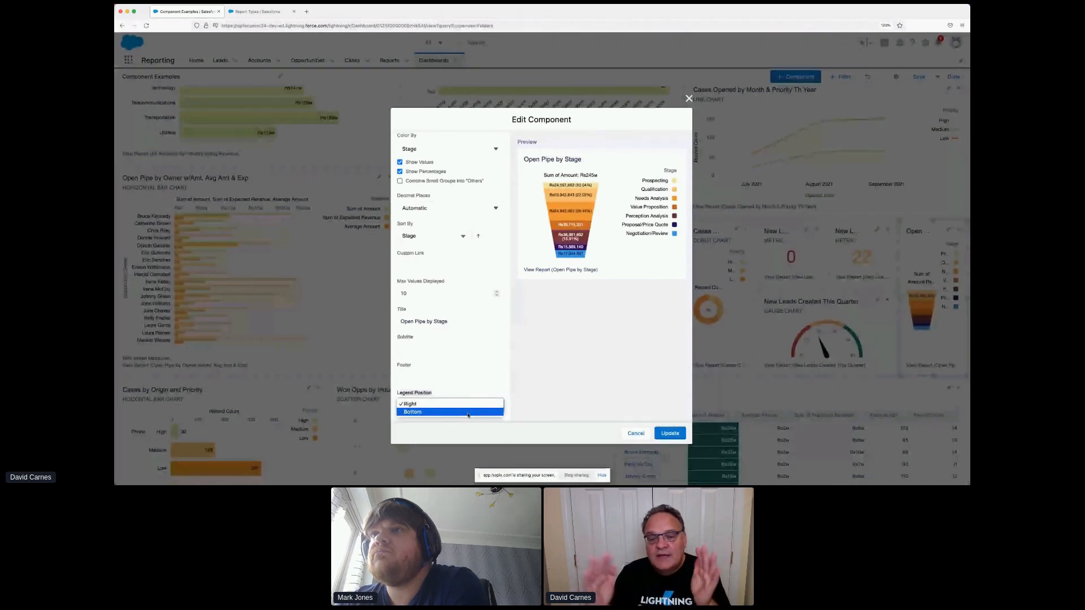
click(689, 100)
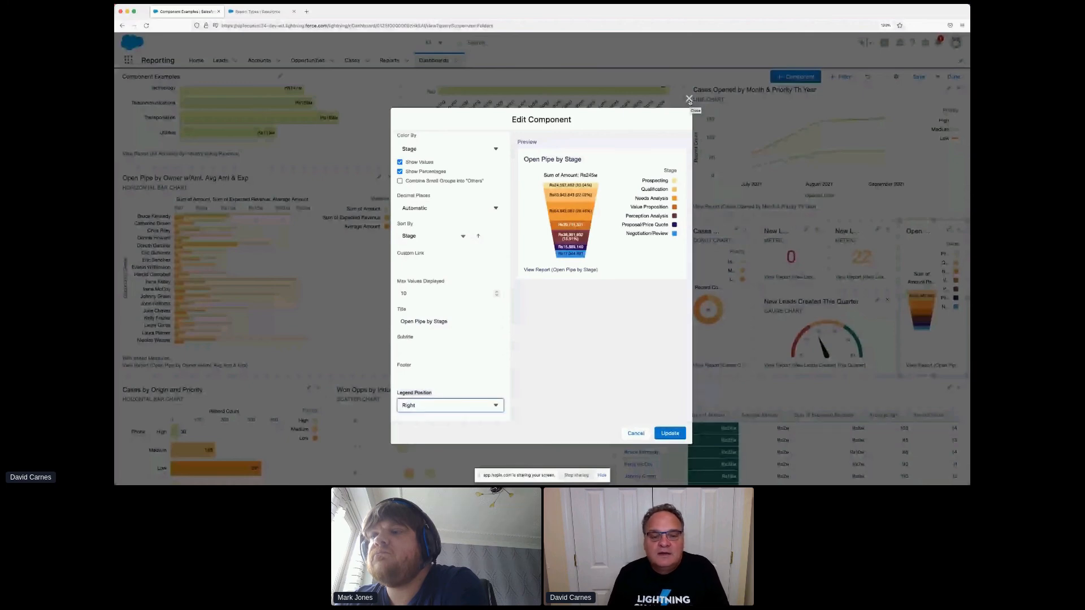
key(super+Tab)
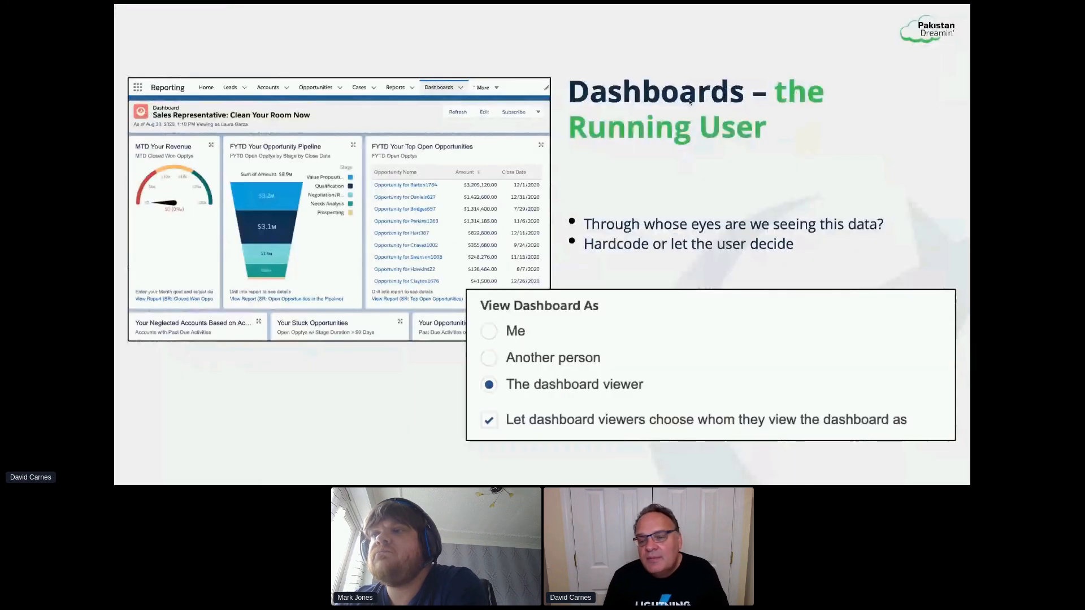